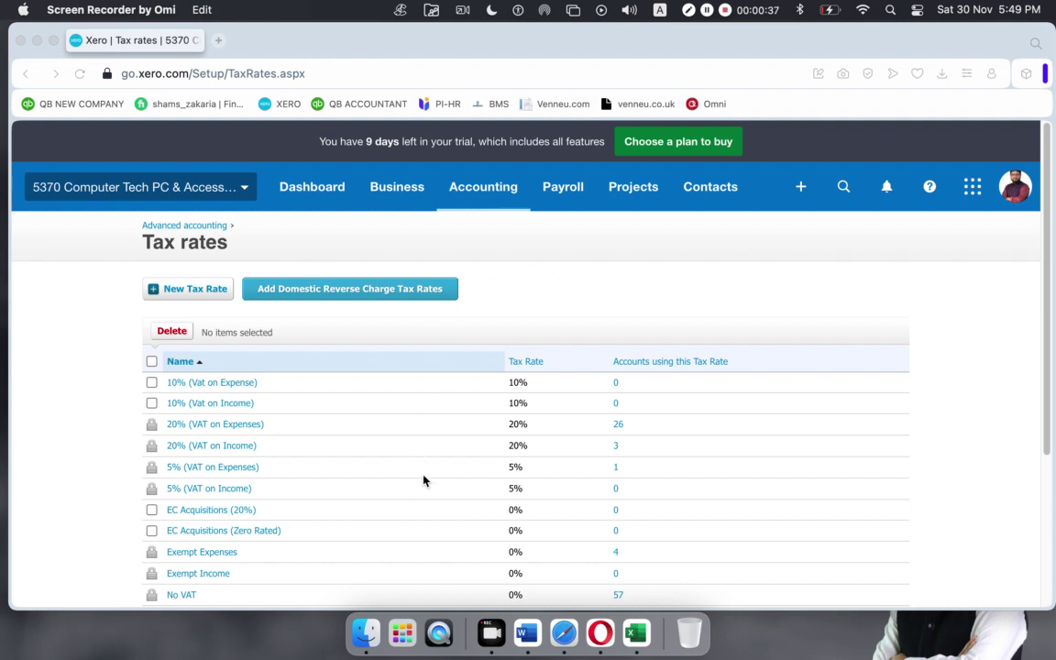
From the Tax rates page, open the Business menu of sales and purchasing pages.
click(391, 189)
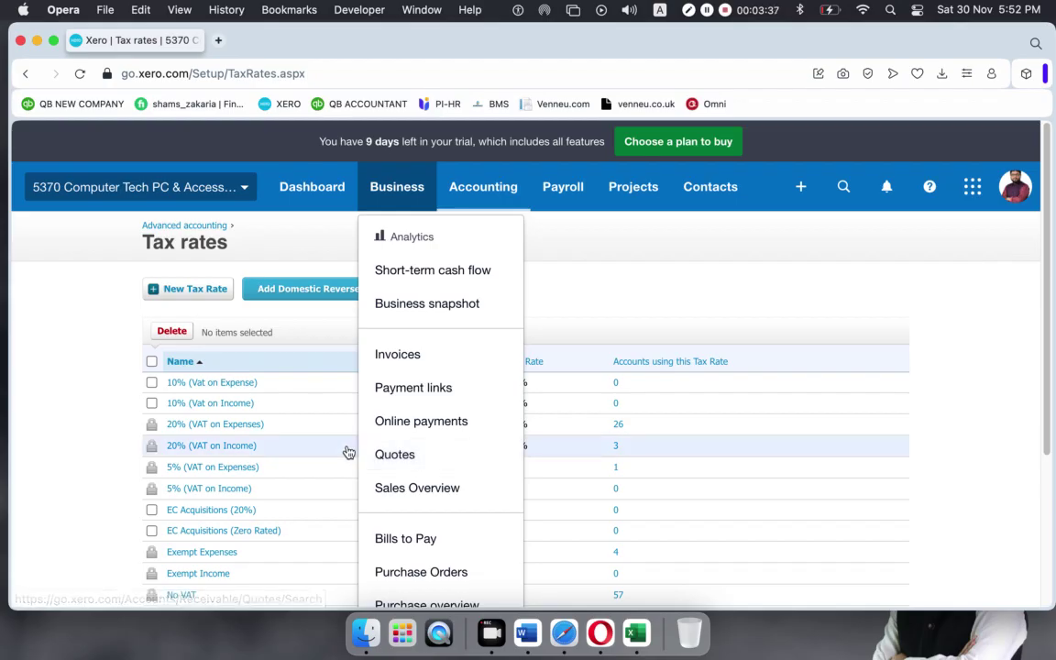
Go to Business > Quotes, which has no quotes yet, and begin a new quote.
click(401, 455)
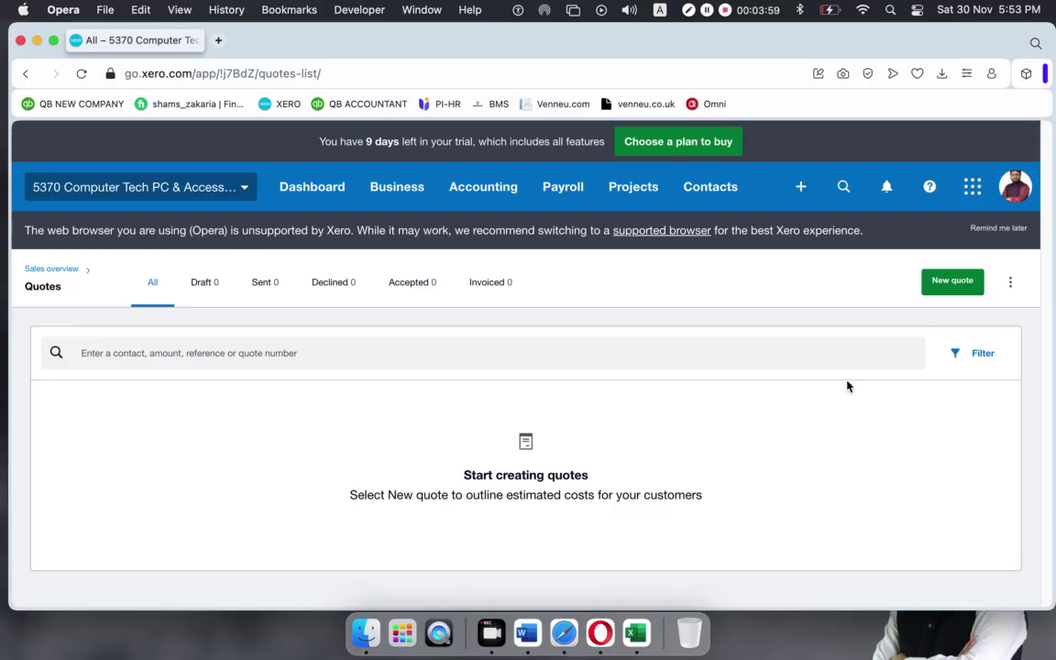
click(380, 189)
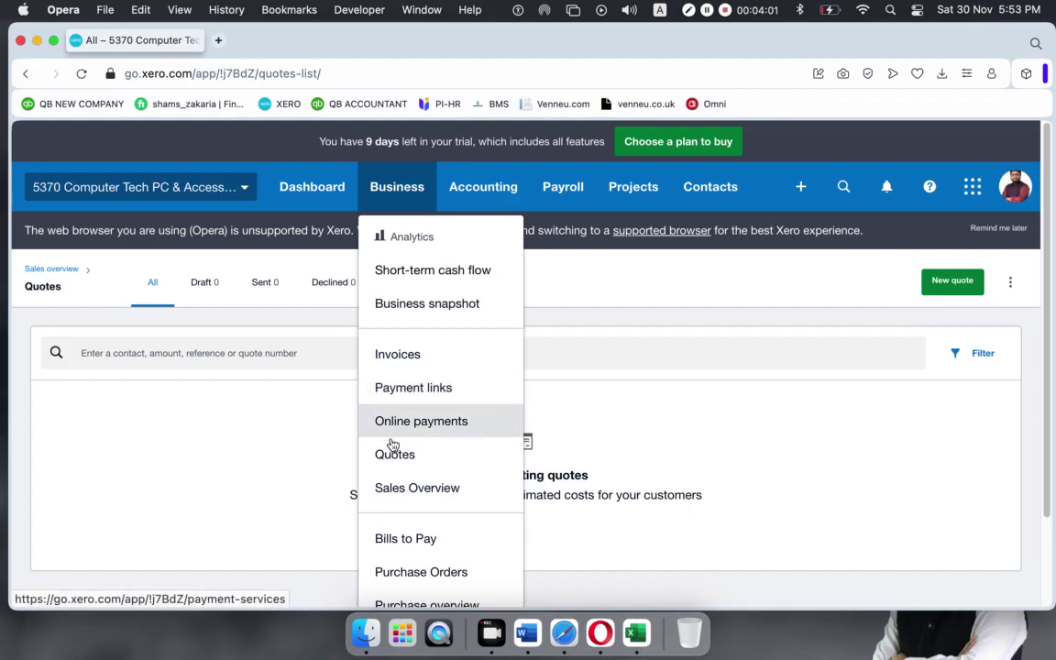
click(118, 384)
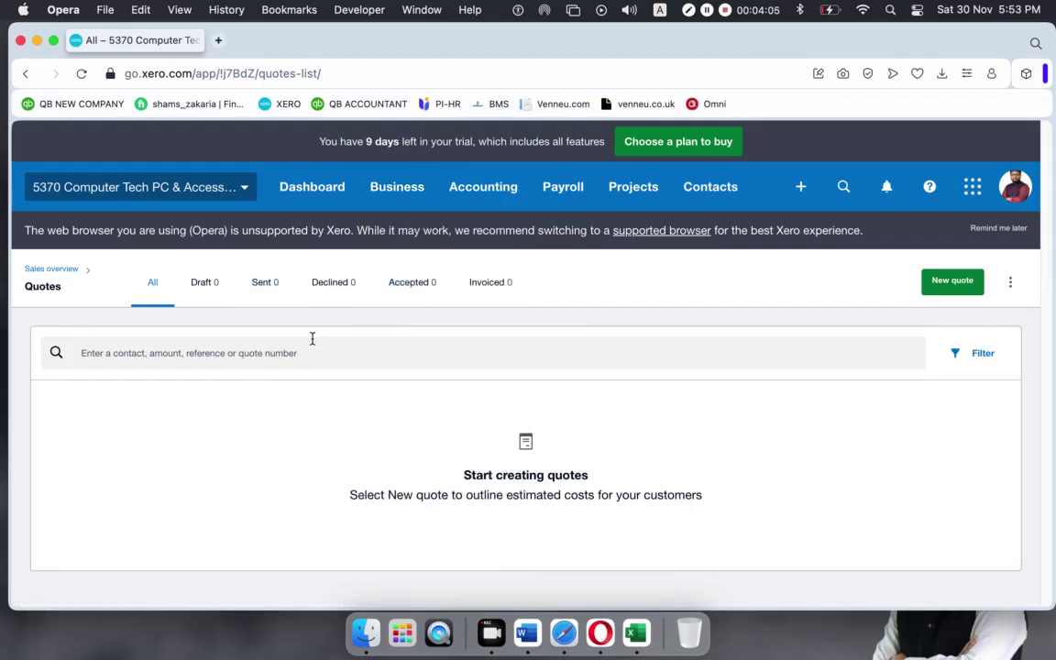
click(949, 290)
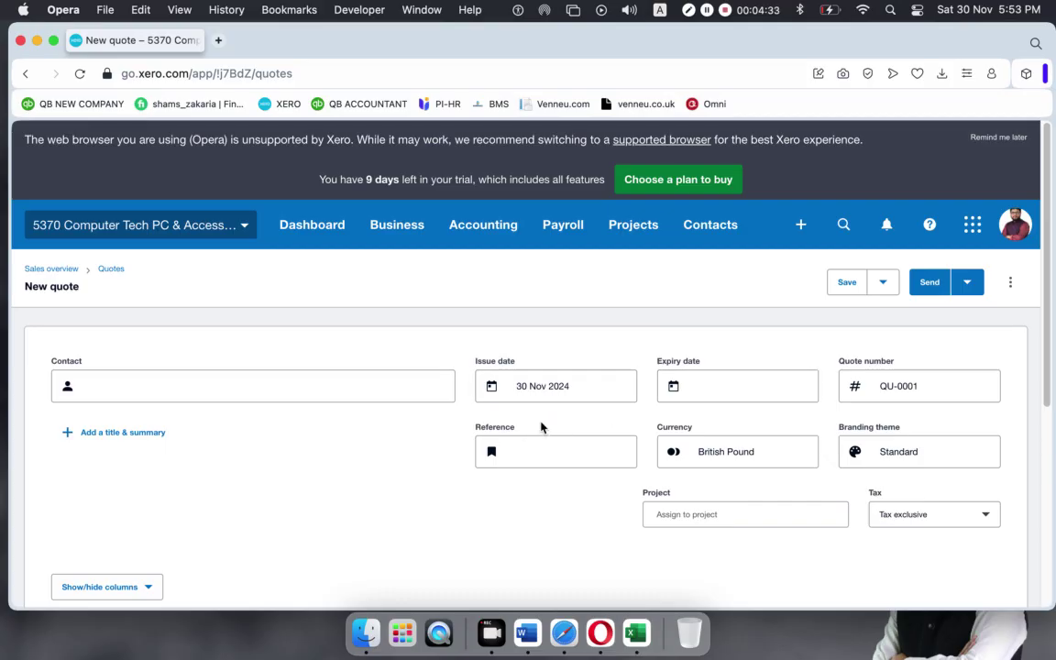
Put the cursor in the Contact field of new quote QU-0001.
click(148, 386)
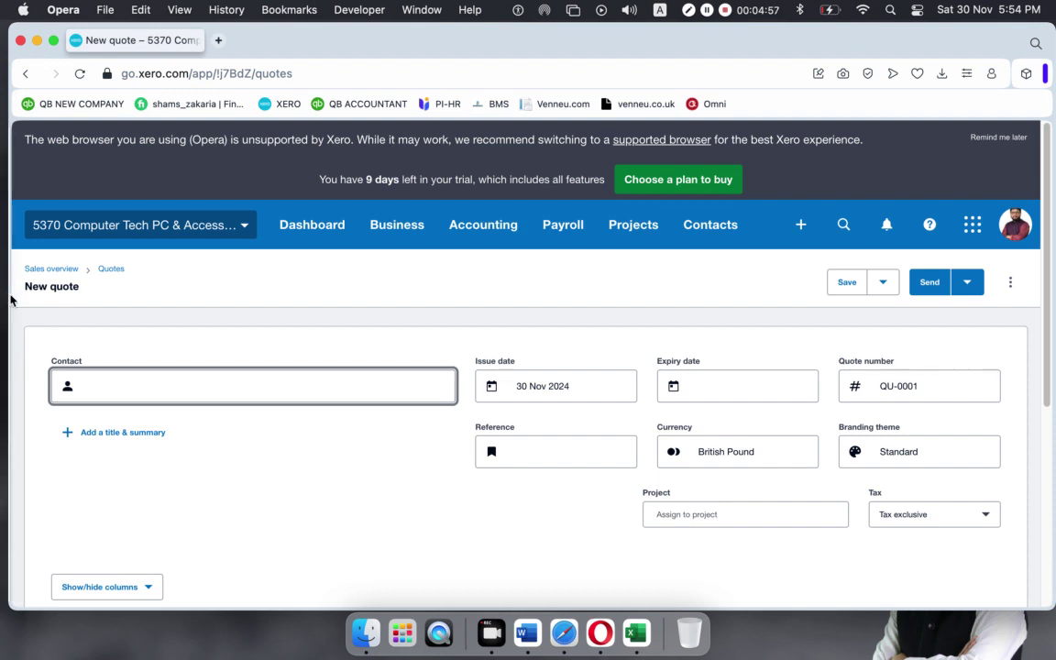
Search contacts with 'a' and select the matching customer as the quote's contact.
text(a)
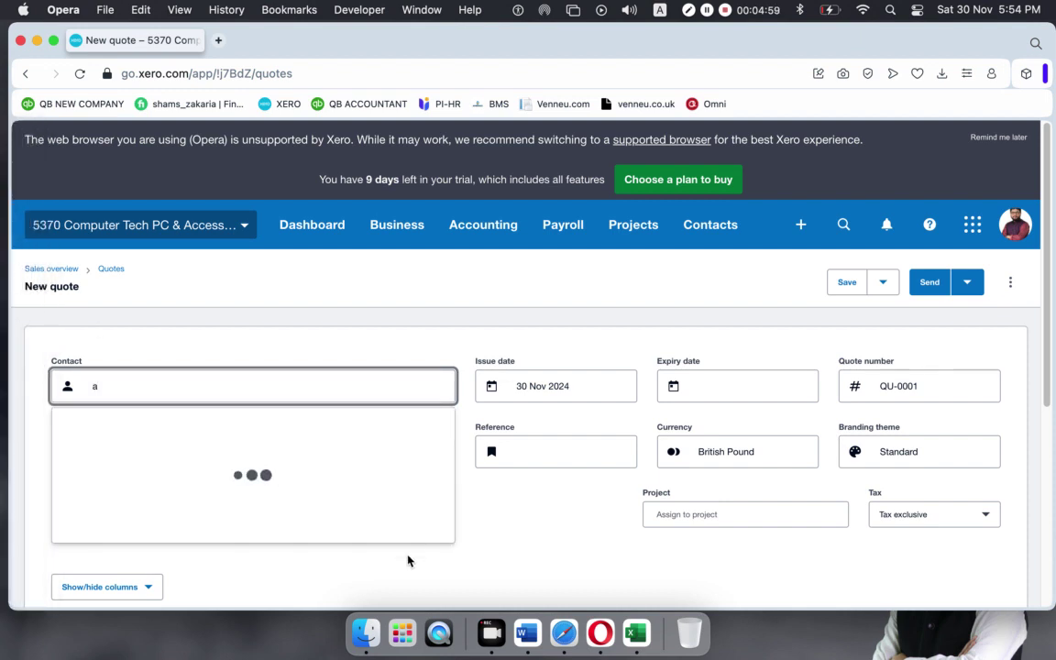
scroll(200, 290, down, 1)
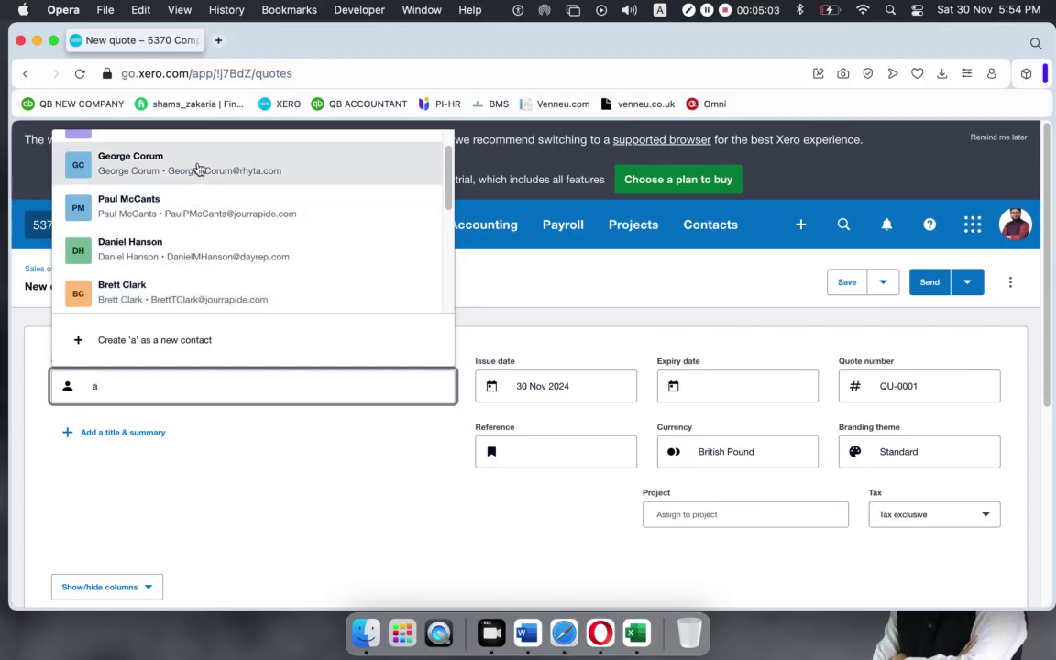
click(191, 207)
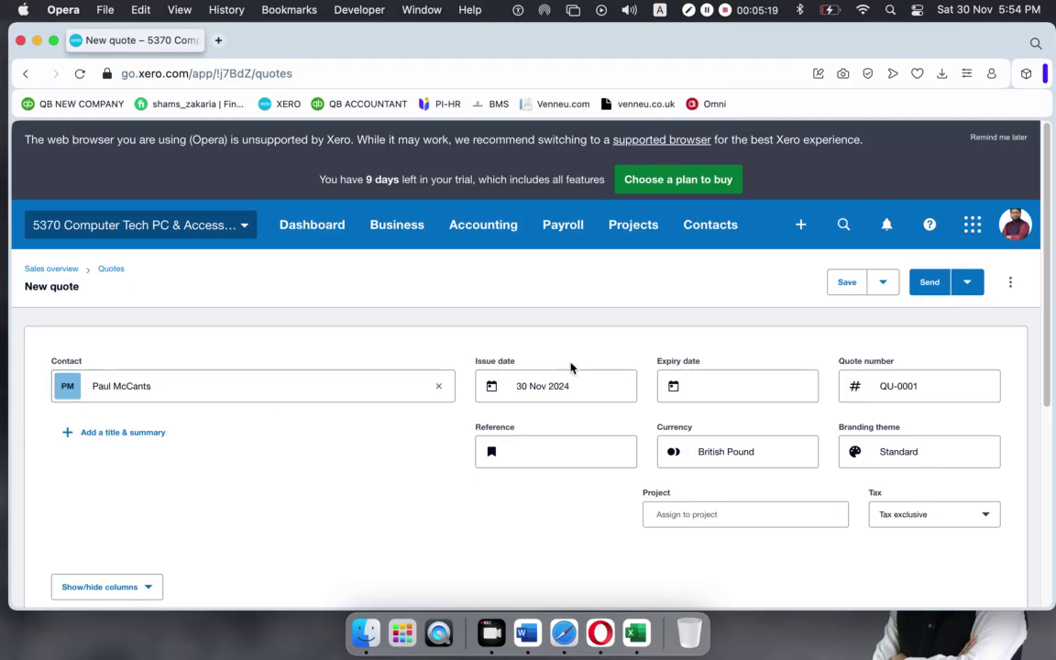
Pick 1 Nov 2024 from the calendar as the quote's issue date.
click(614, 388)
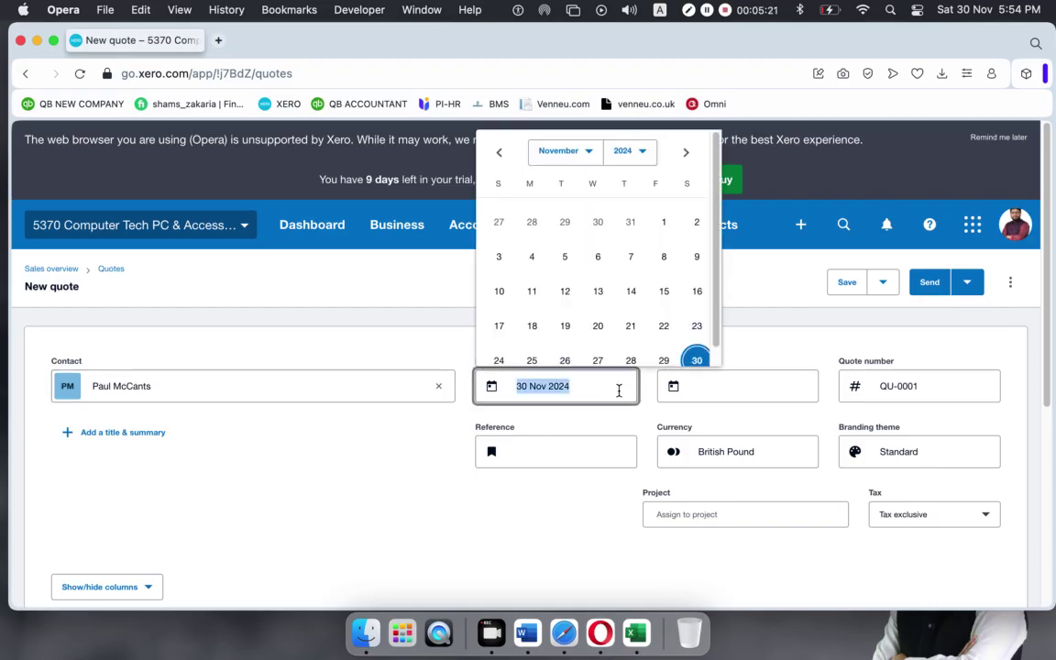
scroll(633, 217, down, 1)
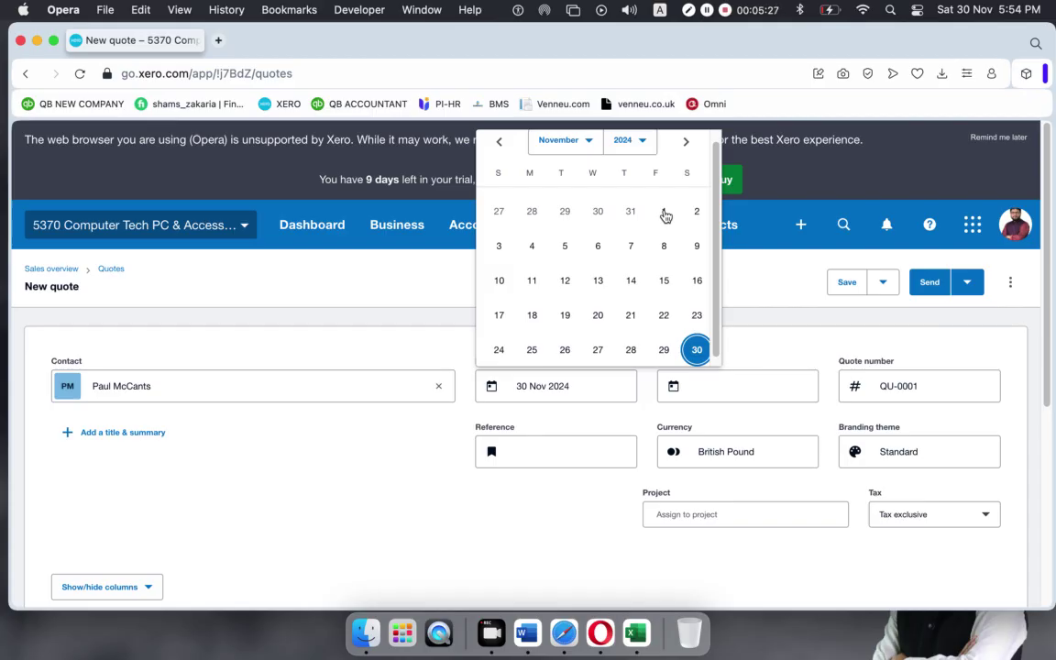
click(665, 212)
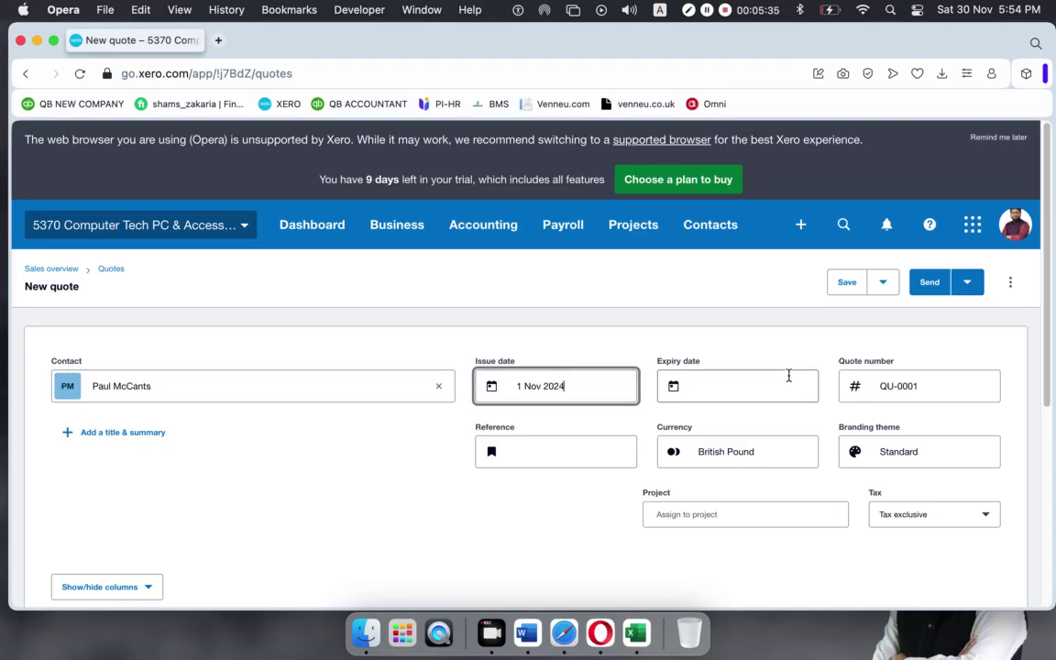
click(744, 386)
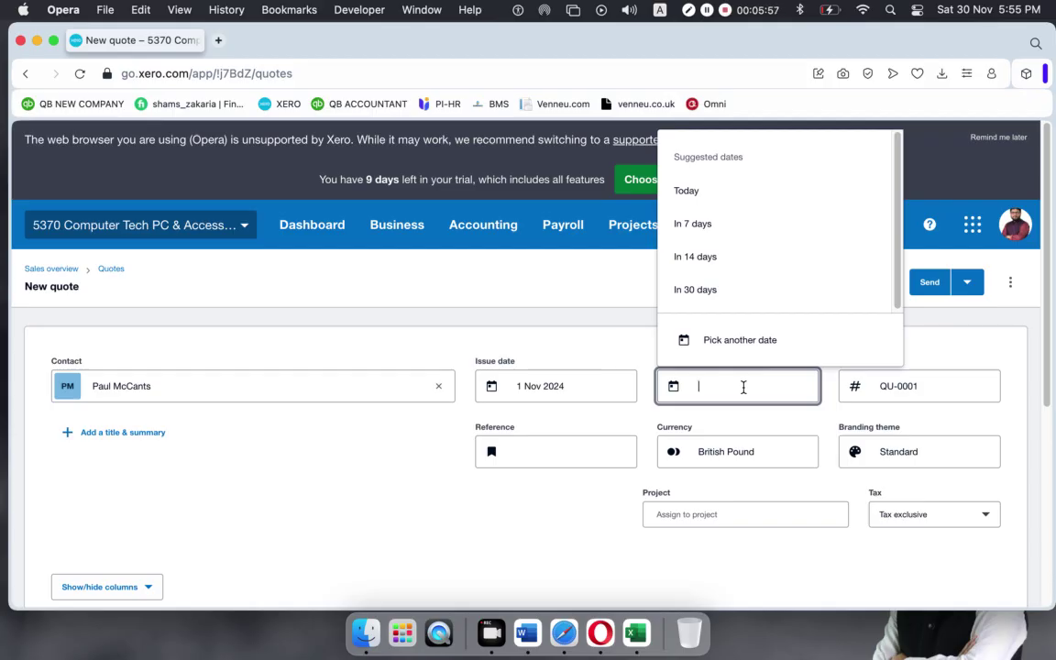
Set the quote's expiry date to 1 Dec 2024 using the In 30 days suggestion.
click(695, 289)
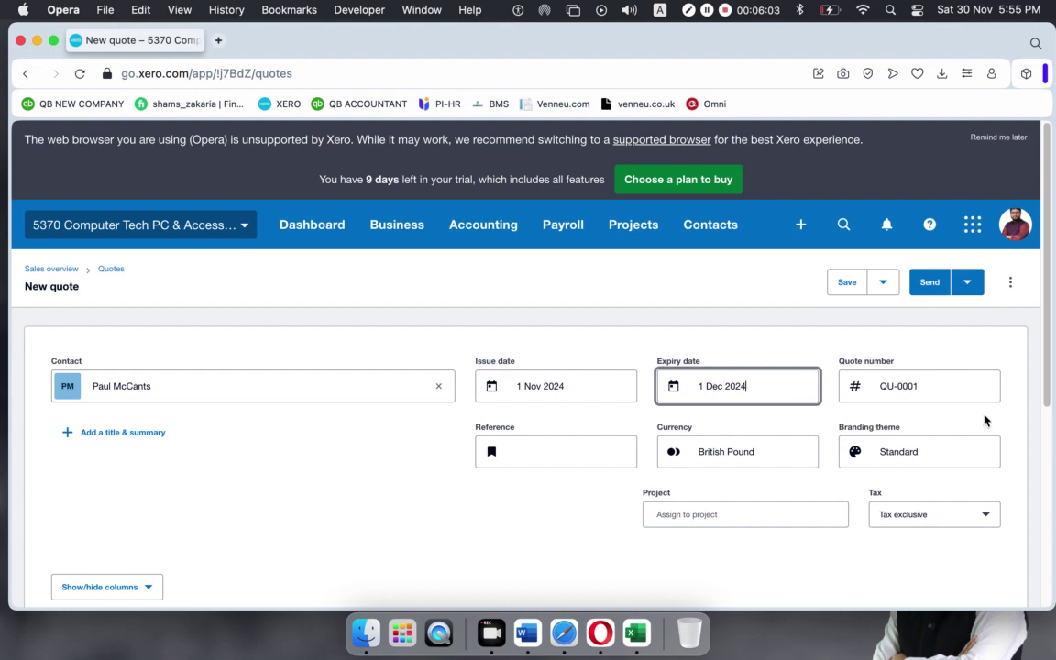
click(765, 386)
click(721, 256)
click(765, 386)
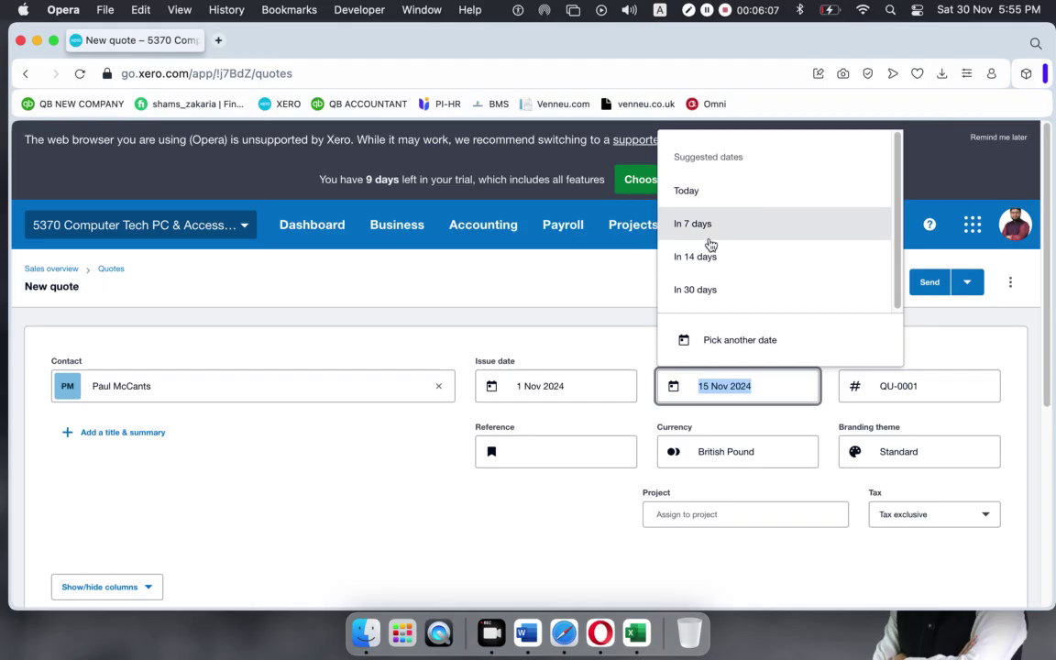
click(710, 292)
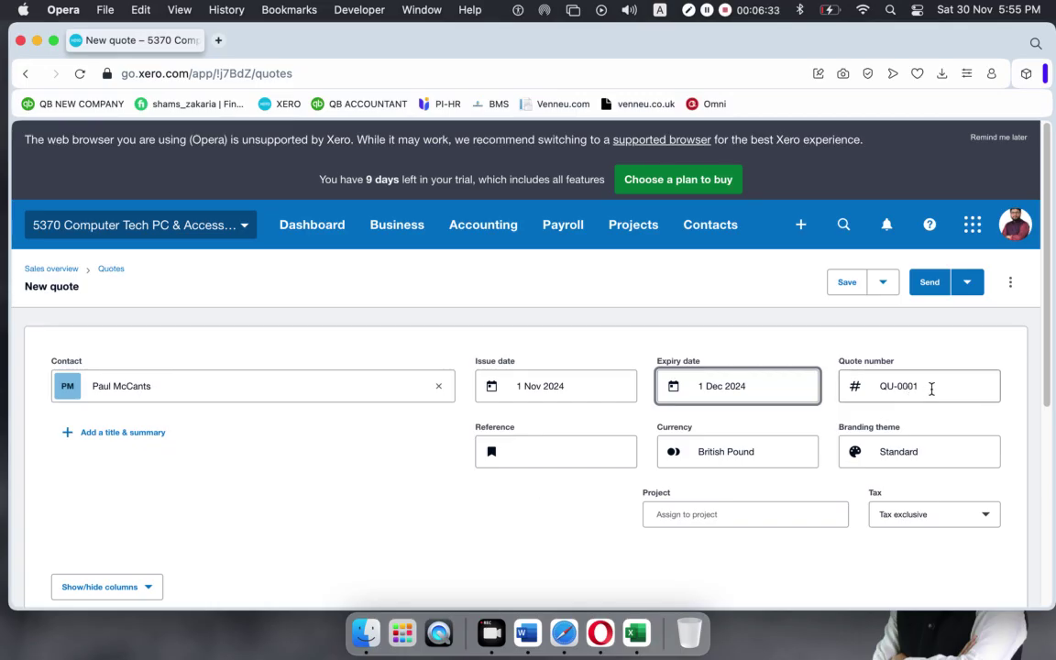
Enter PO54376 as the quote reference, leaving currency as British Pound.
drag(931, 389, 880, 387)
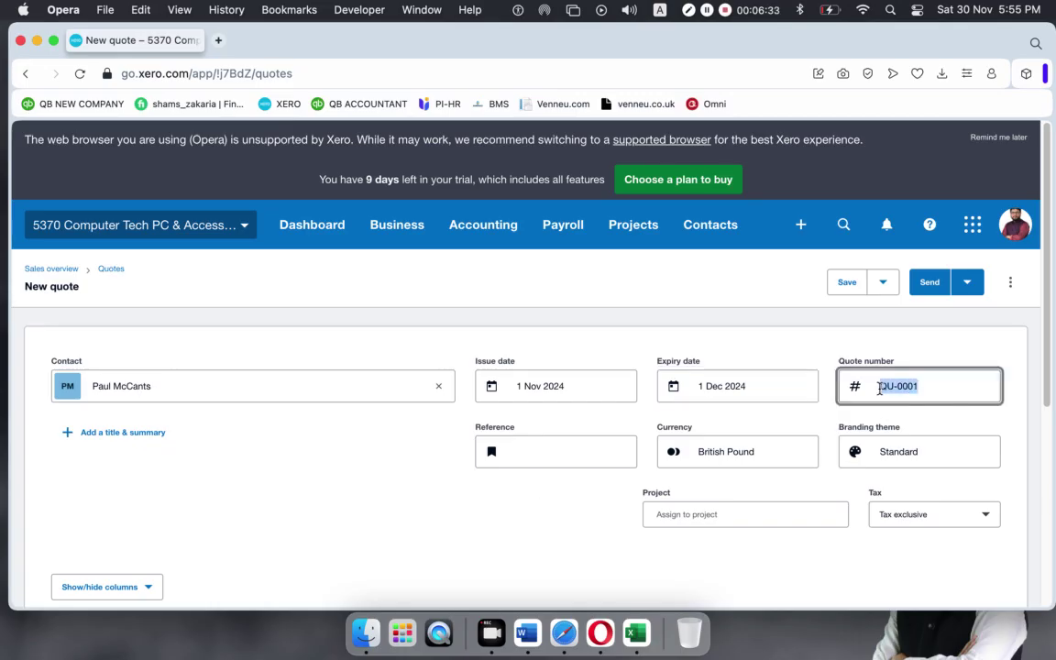
click(563, 451)
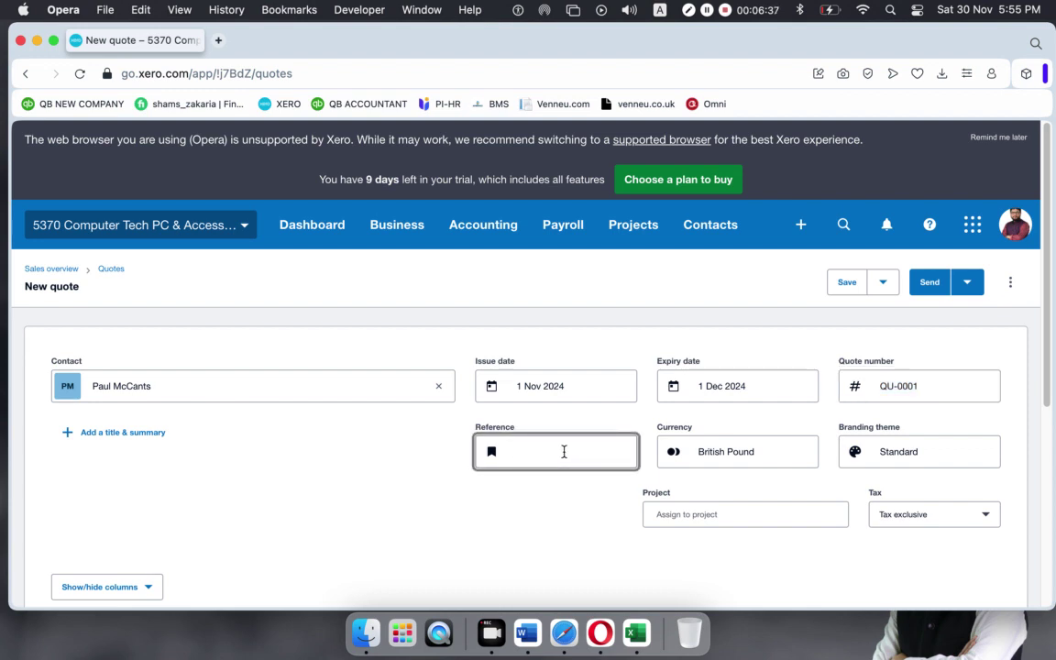
text(PO54376)
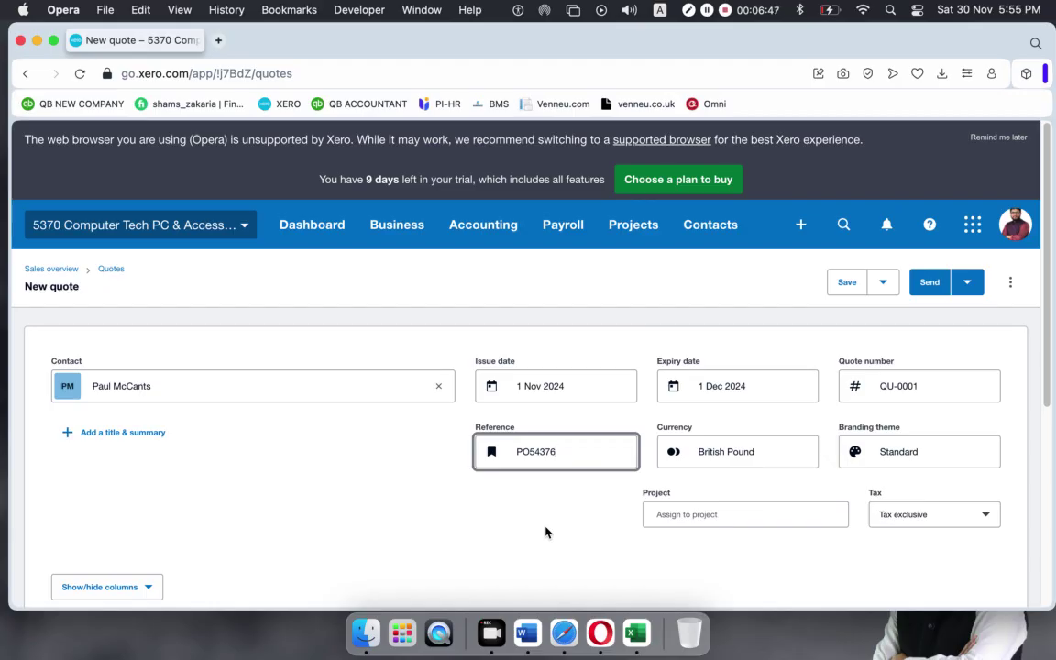
click(766, 451)
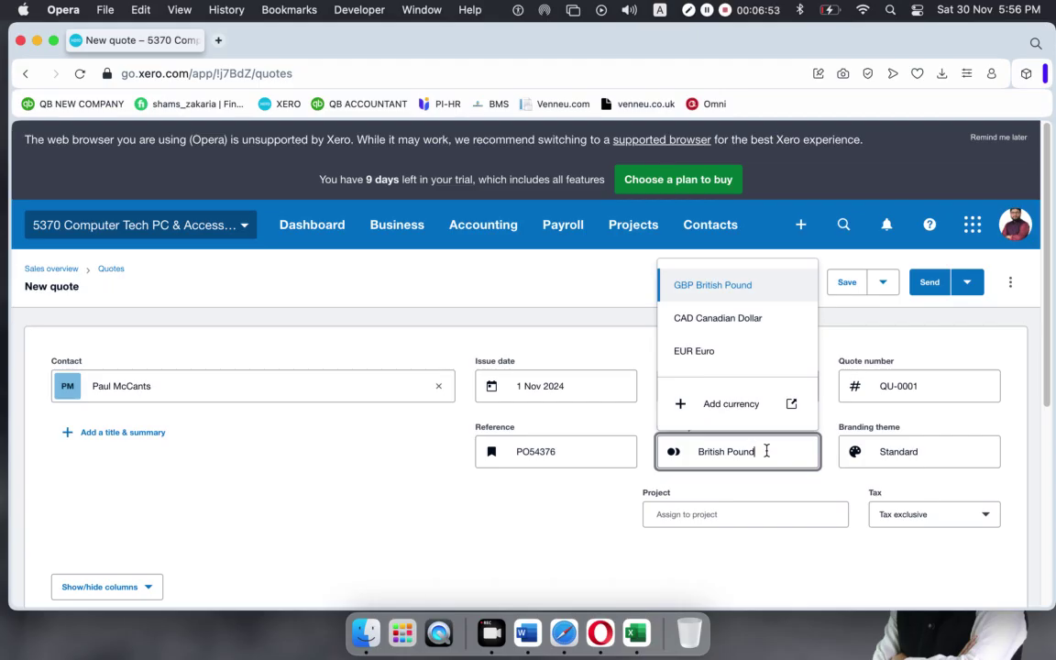
Show the Standard/Gold branding theme choices for quote QU-0001.
click(948, 454)
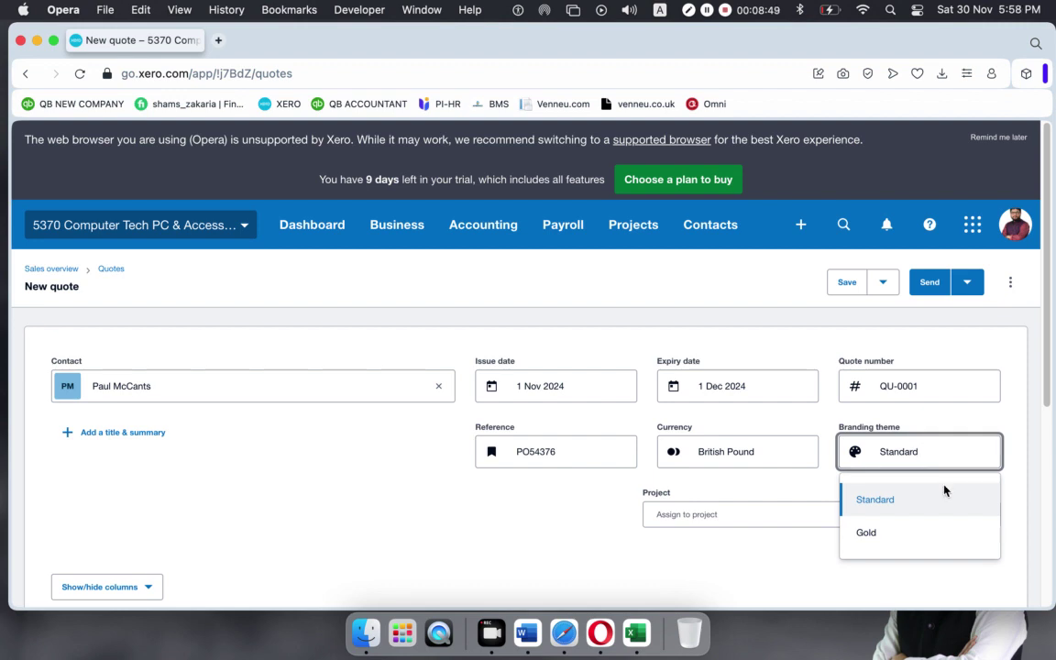
Apply the Gold branding theme to quote QU-0001.
click(872, 535)
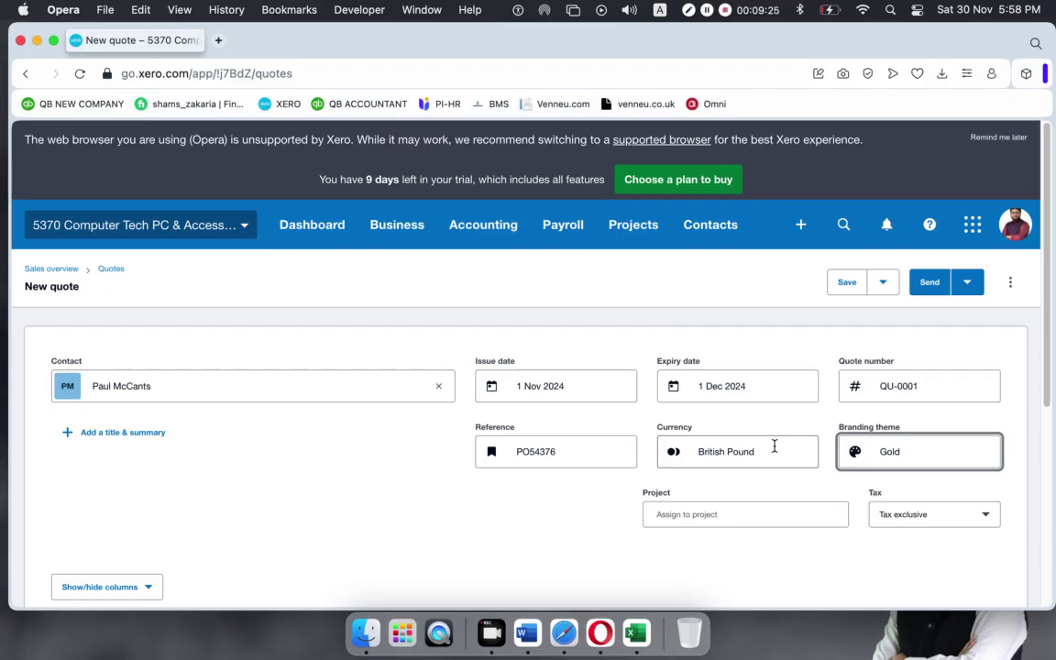
Add HP EliteDesk 800G1 (210.00) and Virus,Spyware Clean and Removal (70.00) as quote lines.
scroll(824, 453, down, 1)
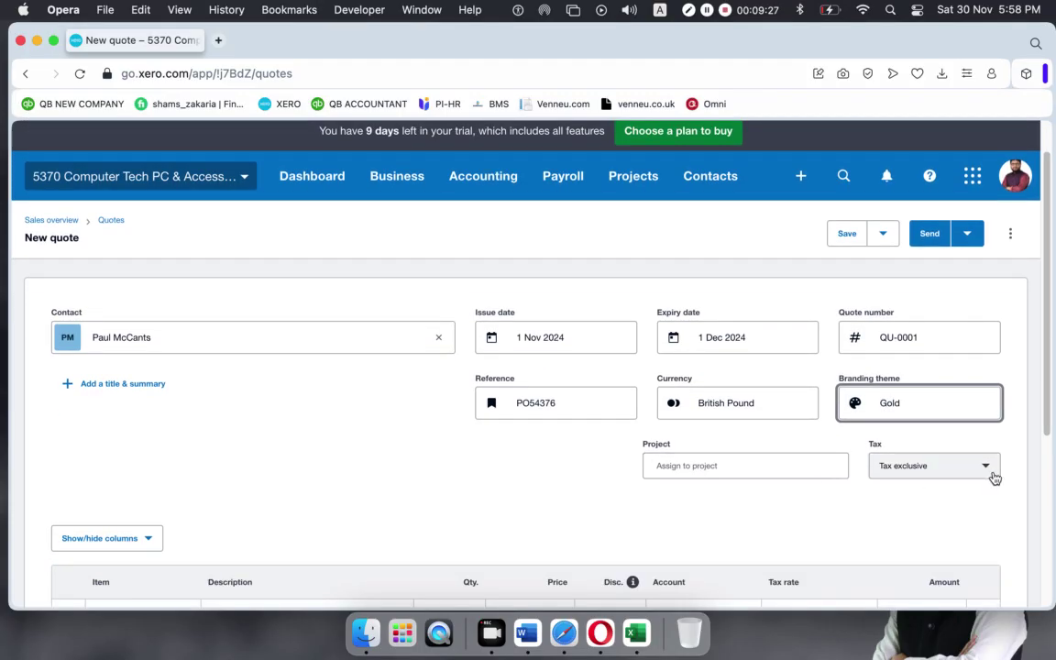
scroll(276, 415, down, 6)
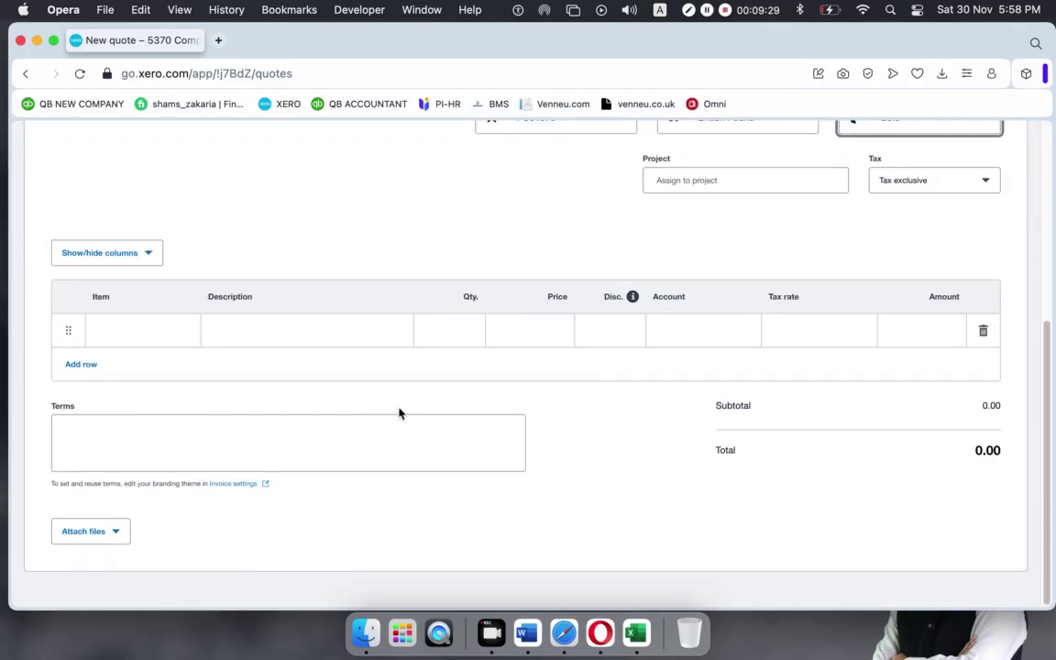
scroll(394, 417, up, 7)
scroll(275, 417, down, 5)
click(170, 323)
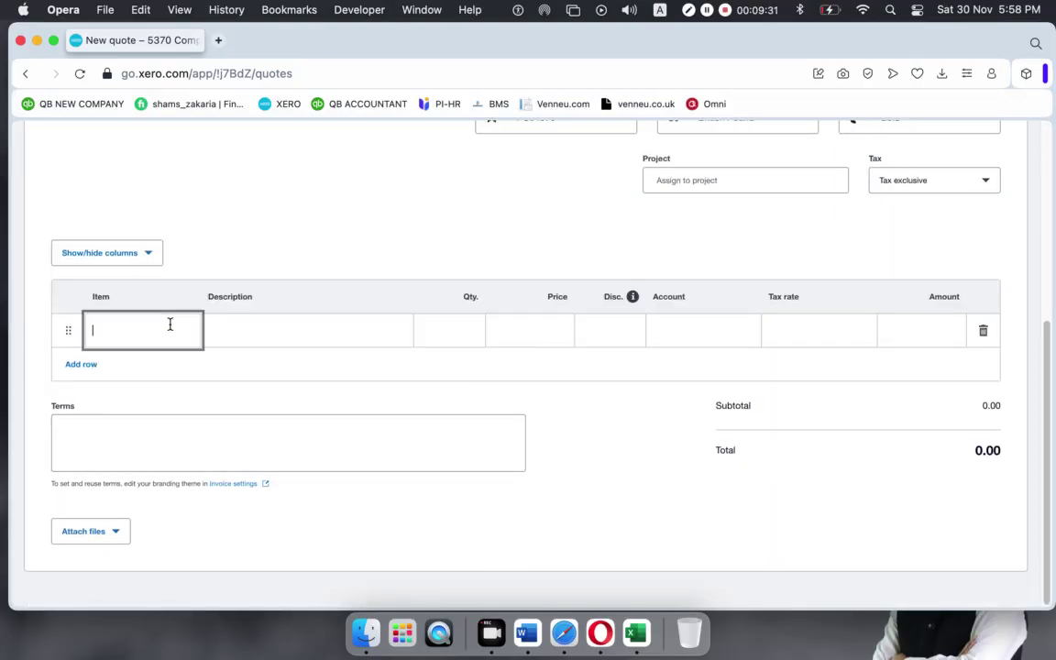
scroll(158, 500, down, 1)
click(157, 500)
click(161, 385)
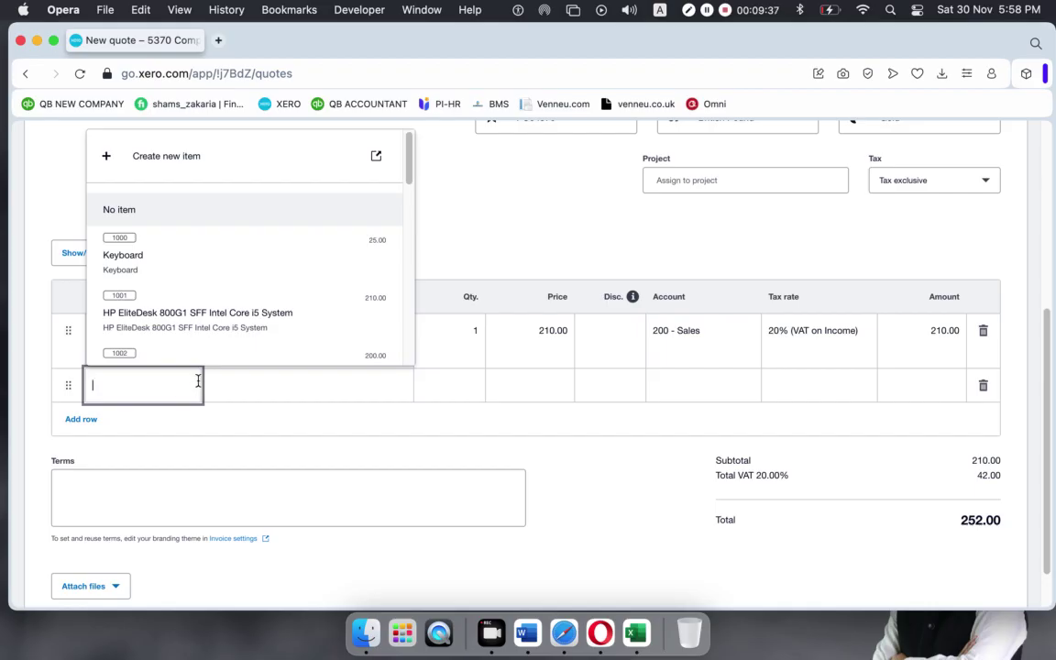
scroll(213, 350, down, 10)
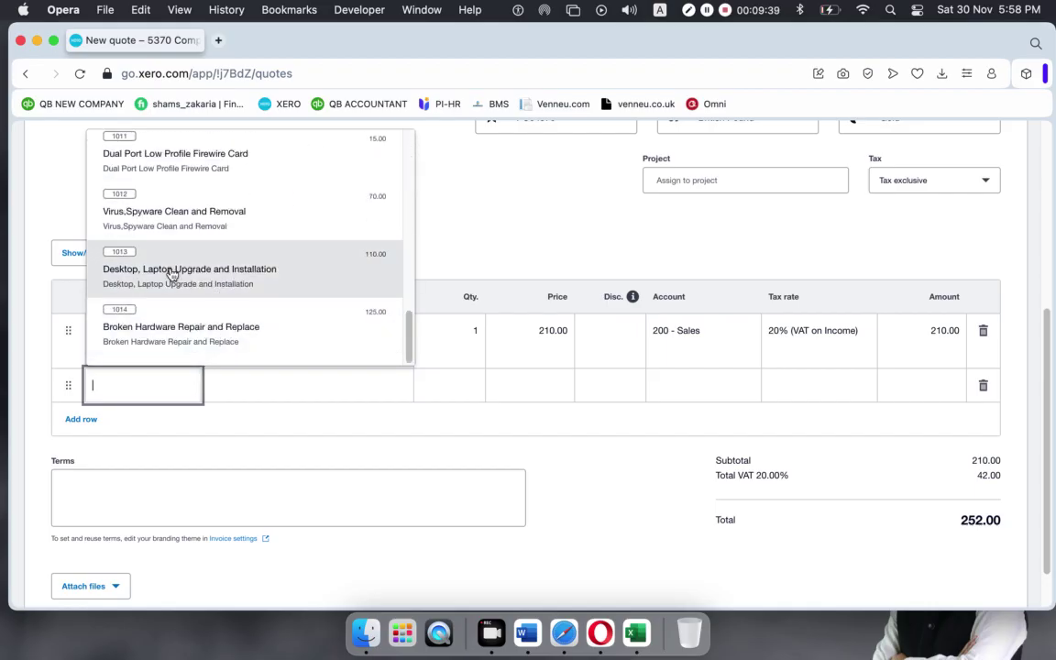
click(179, 218)
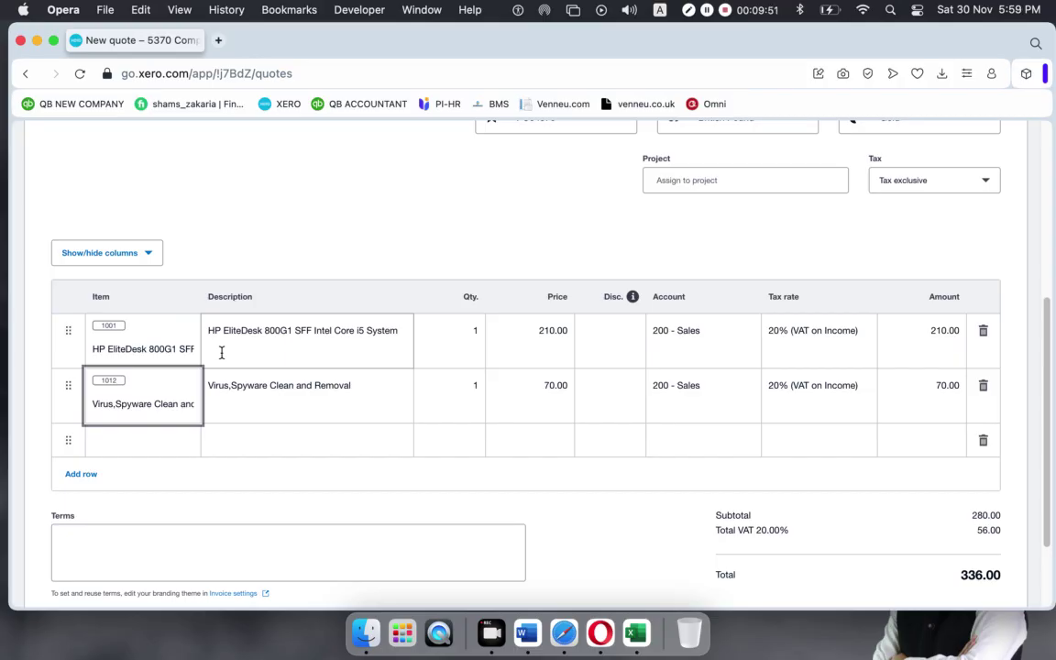
Enter quantity 5 on the first line and 7 on the second line.
click(470, 331)
text(5)
click(472, 385)
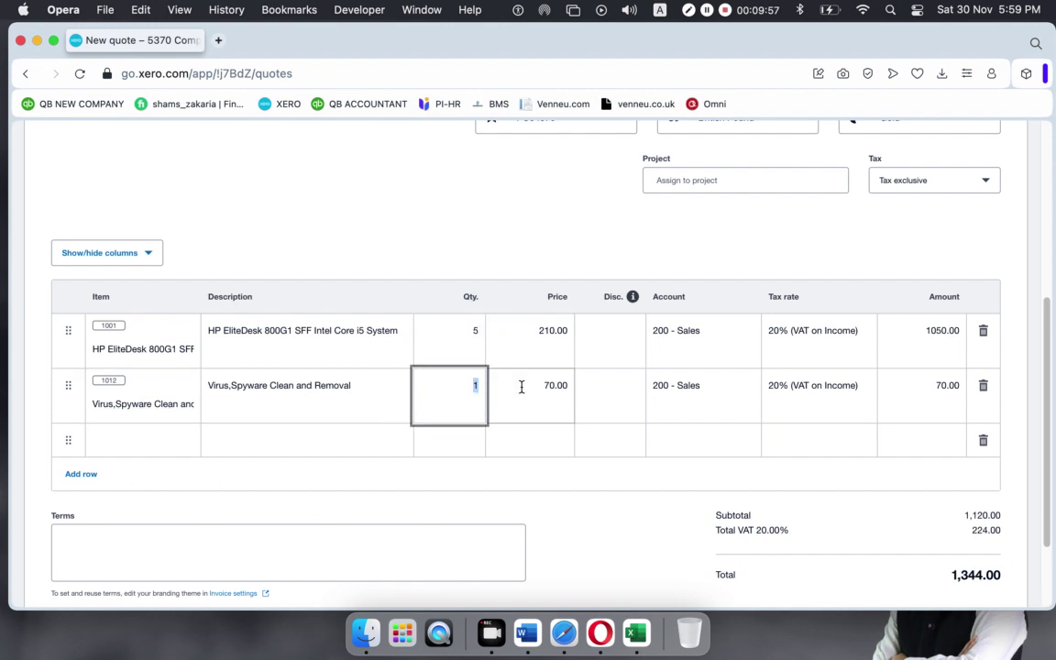
text(7)
click(478, 231)
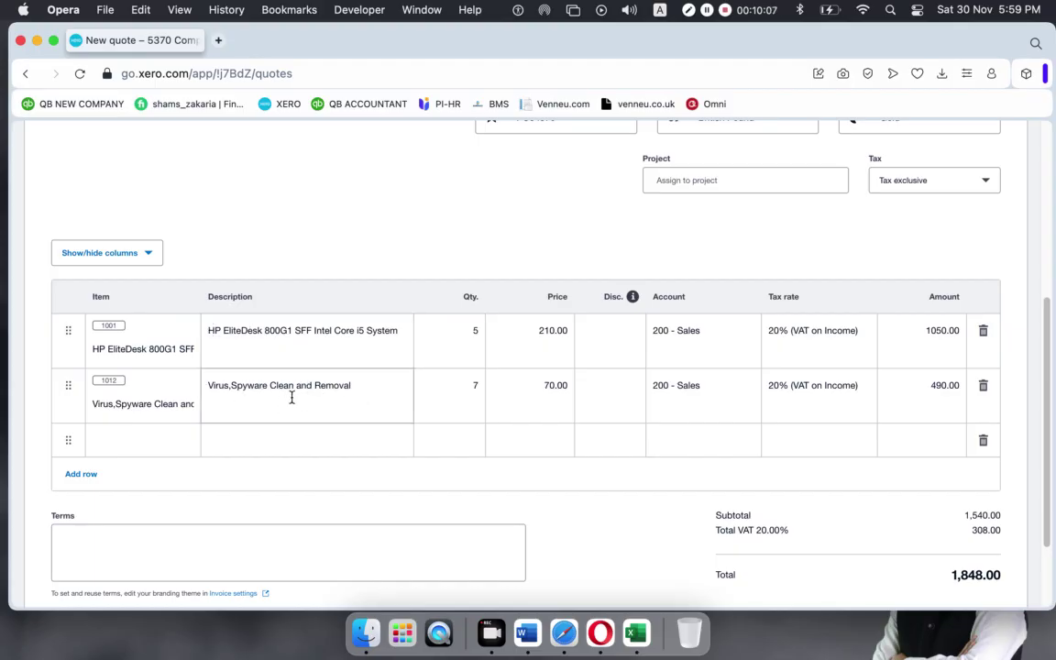
Change the second line's item to 1010 SSD Hard Drive Caddy Tray Adapter at 14.00.
click(179, 398)
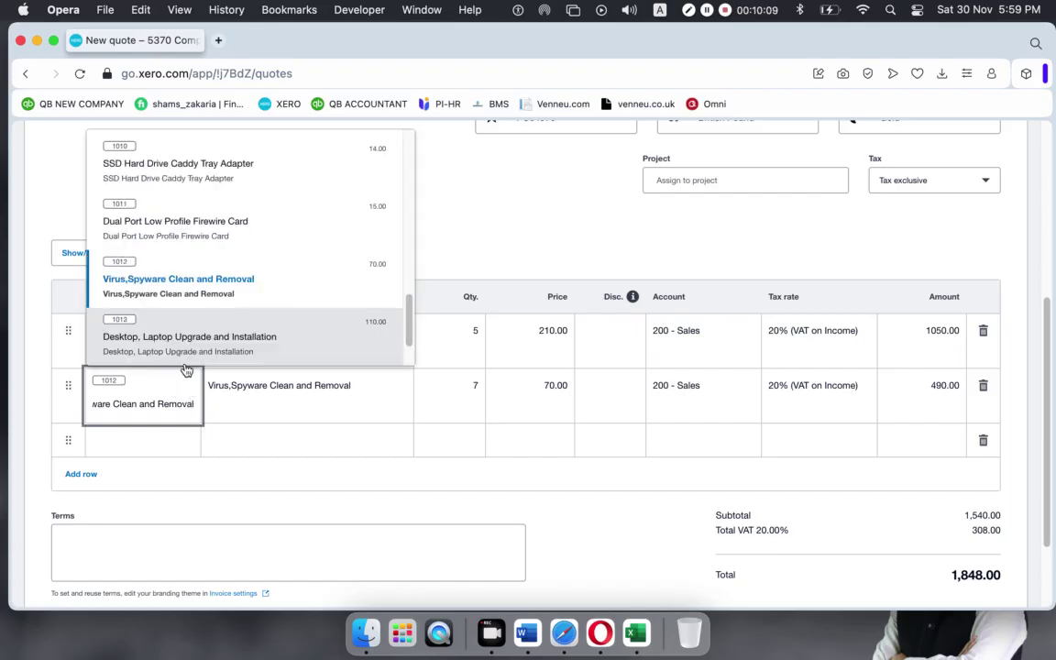
click(171, 165)
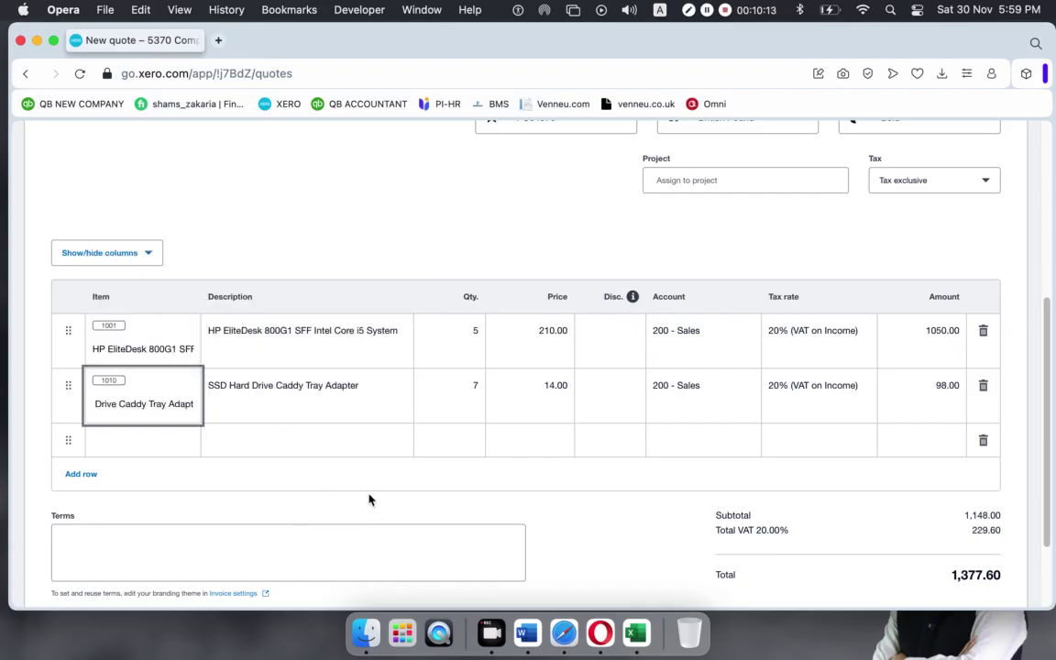
click(332, 468)
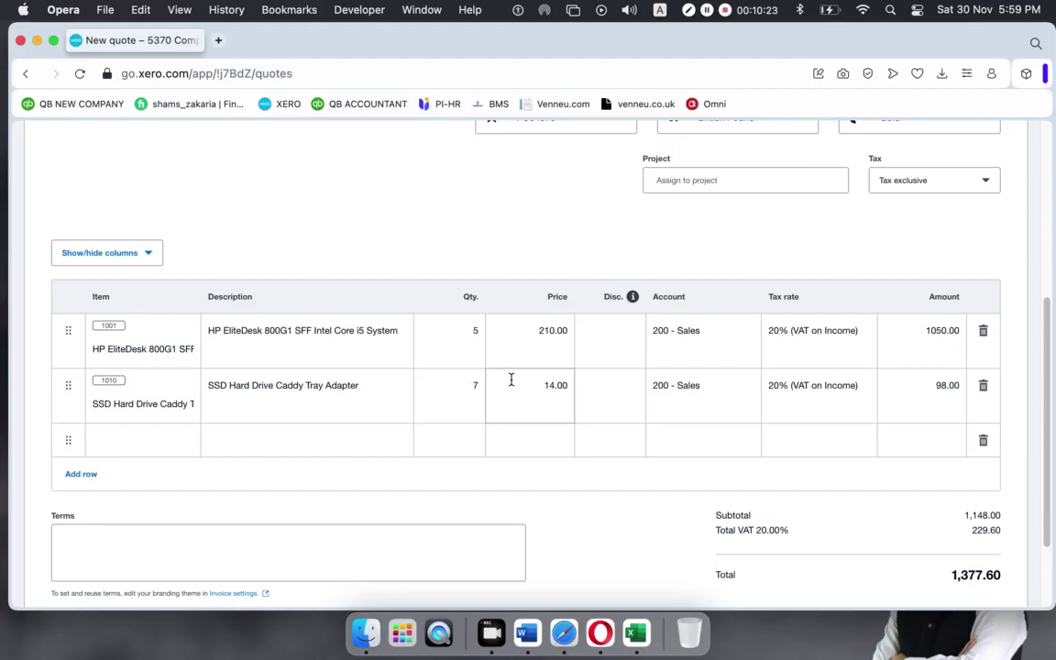
scroll(511, 379, up, 3)
scroll(545, 368, down, 5)
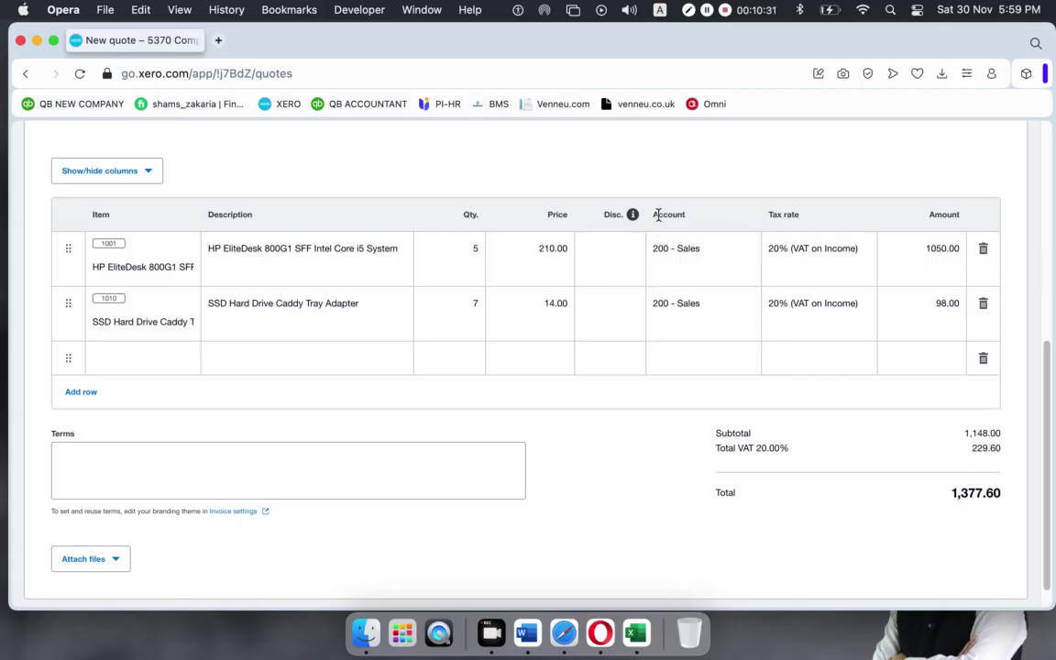
Apply a 3% discount to the HP EliteDesk line, cutting it to 1018.50.
click(624, 249)
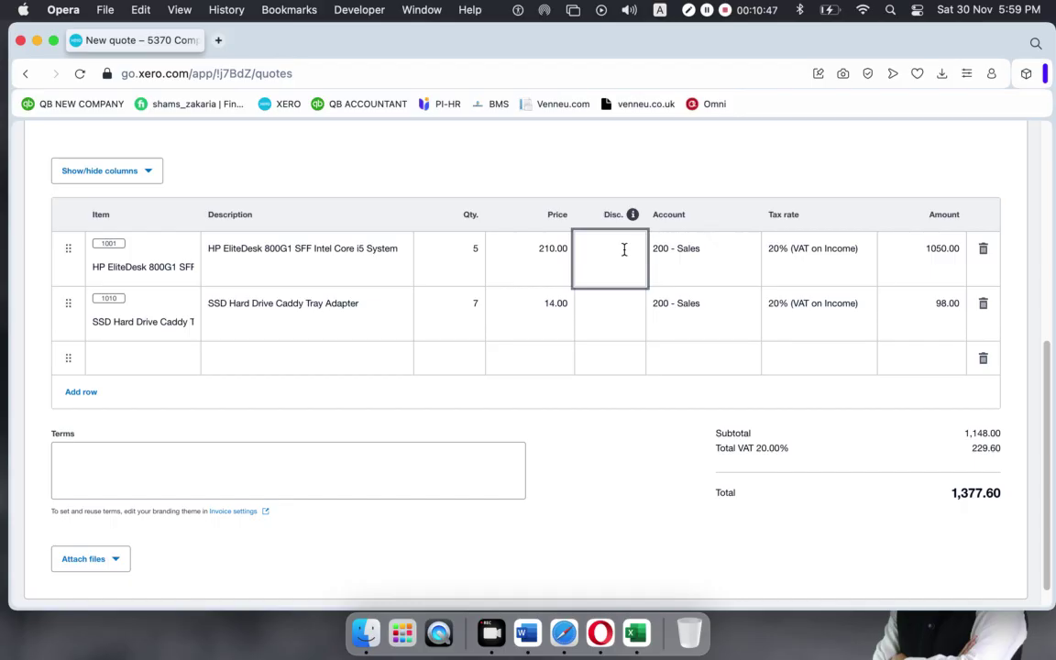
click(636, 170)
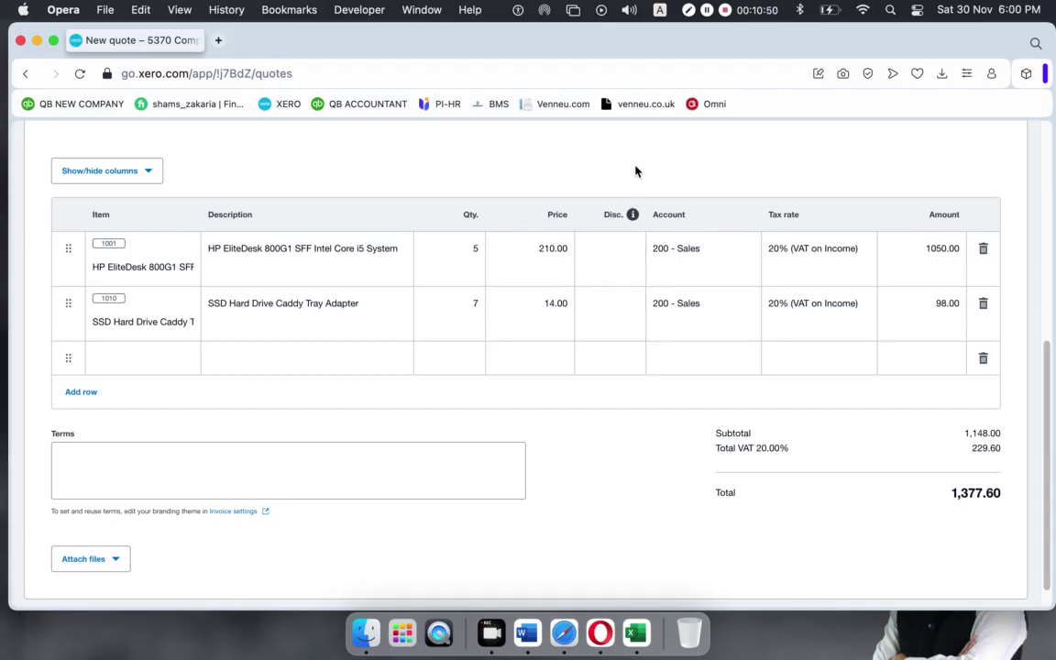
click(587, 243)
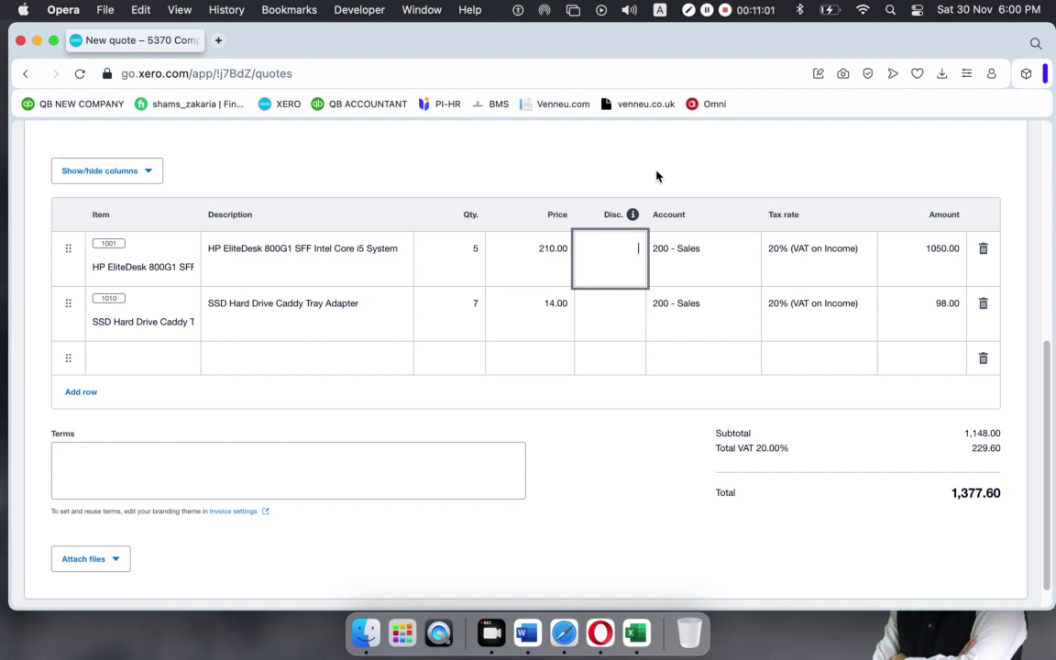
text(3%)
click(673, 168)
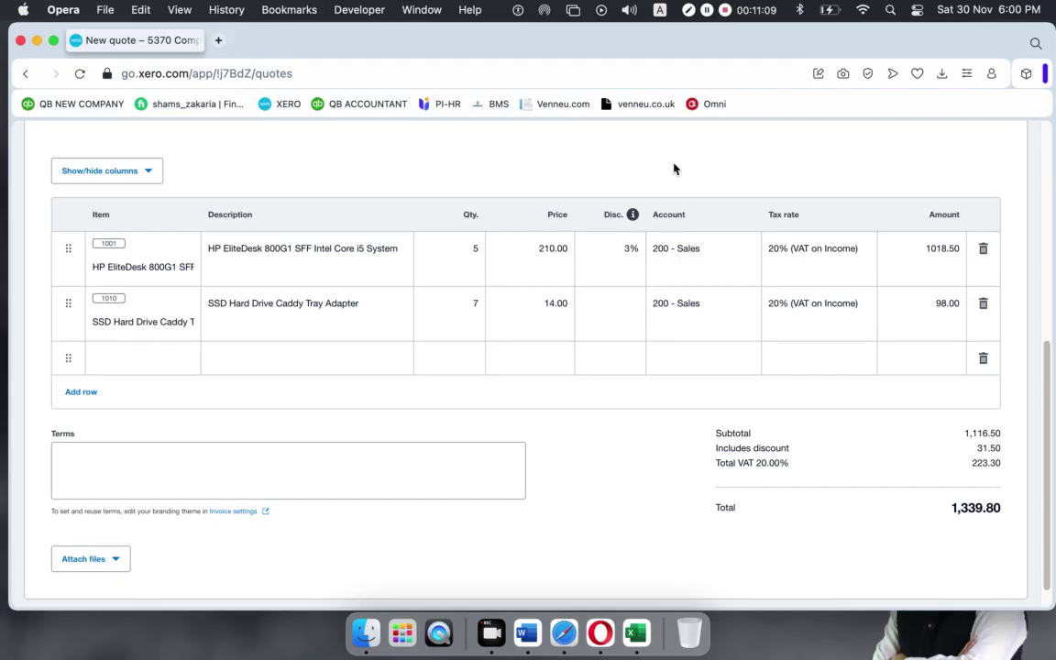
Check the 31.50 discount in the totals and reselect the first line's discount.
drag(716, 448, 809, 450)
click(977, 449)
double_click(977, 449)
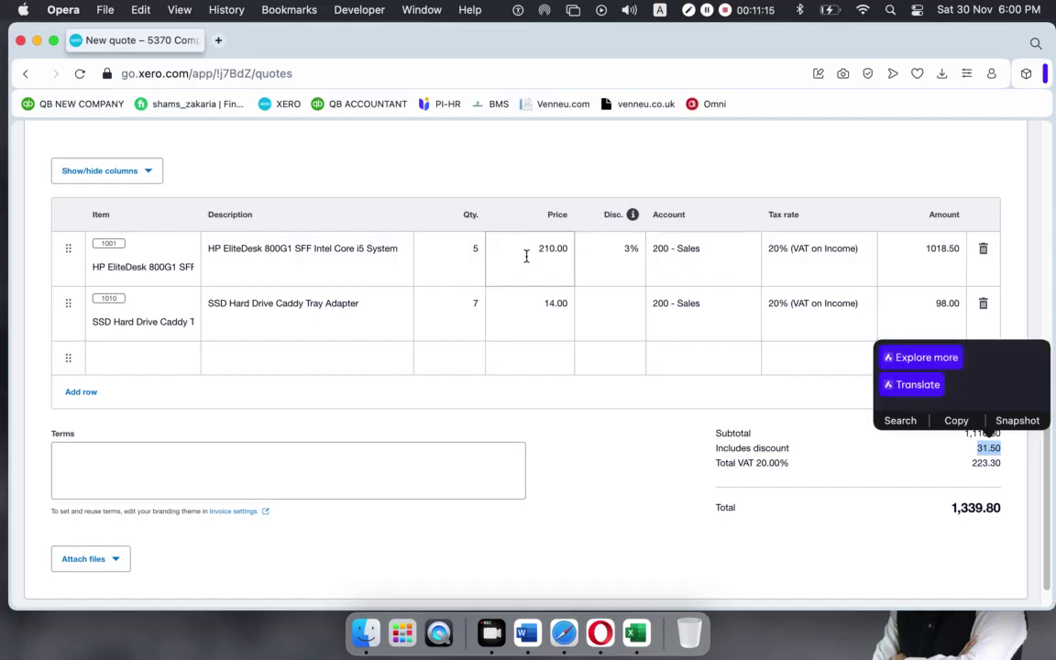
click(921, 357)
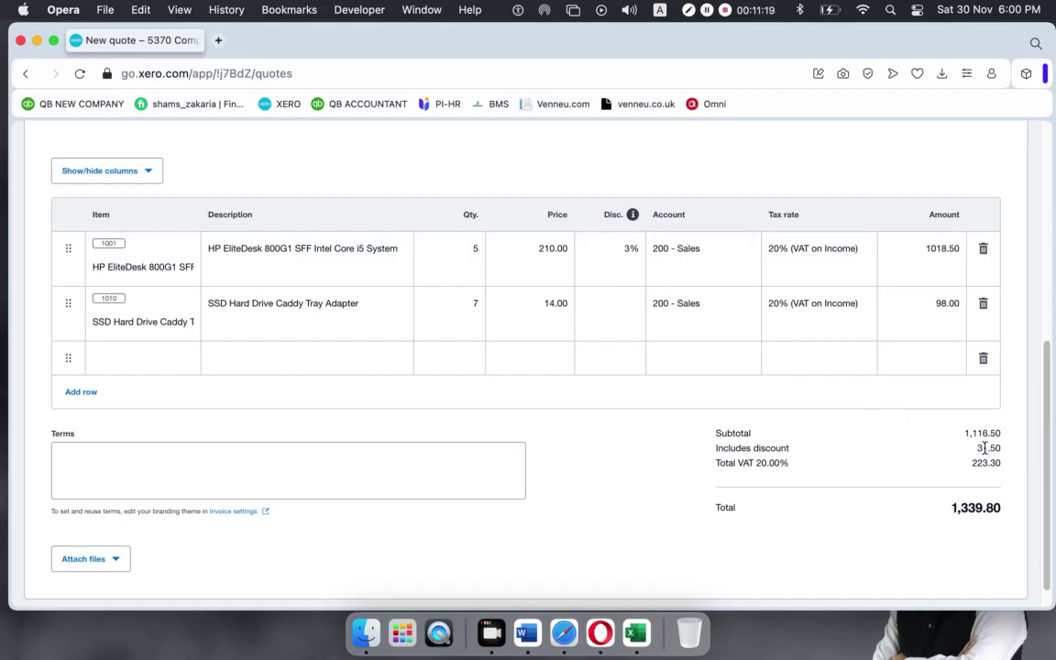
click(619, 251)
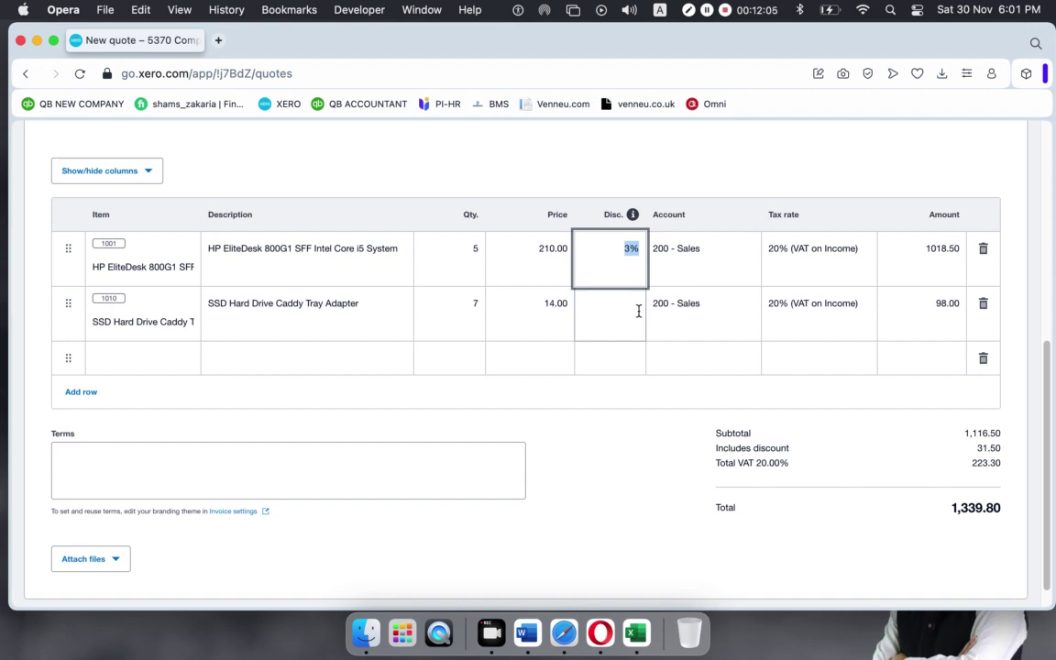
Try a flat 50 discount on the HP EliteDesk line, showing 50.00 discount.
key(BackSpace)
text(50)
click(723, 172)
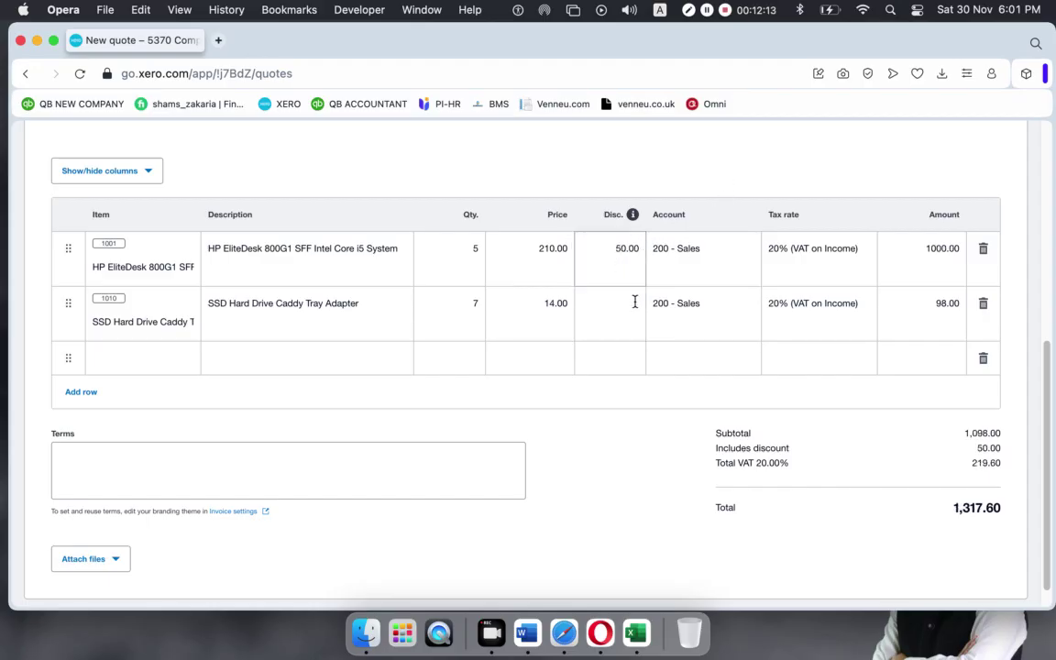
double_click(988, 448)
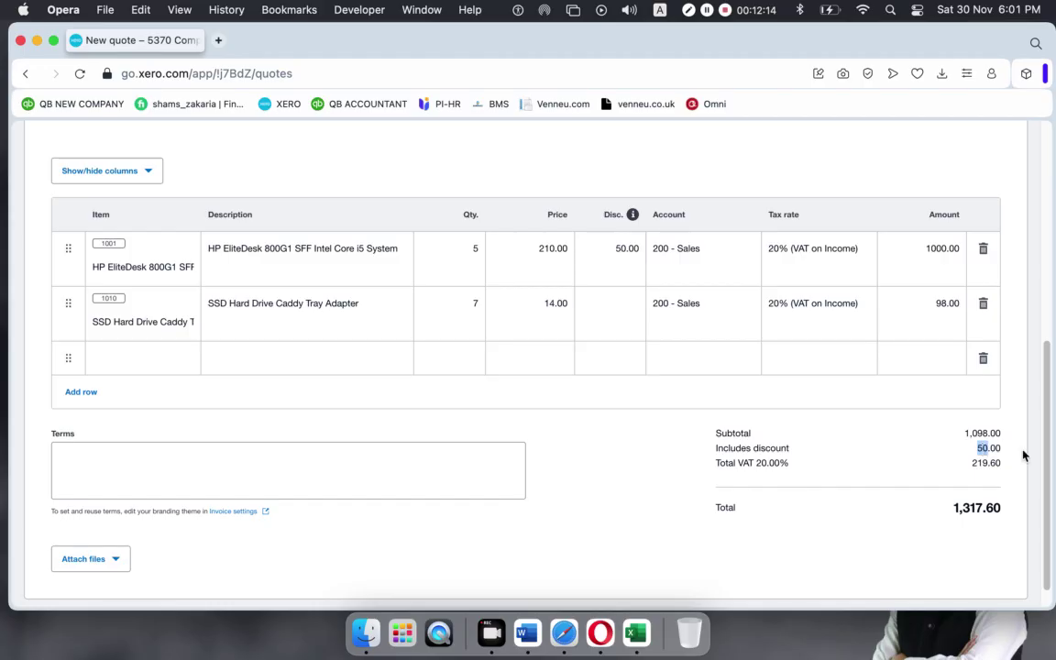
click(607, 245)
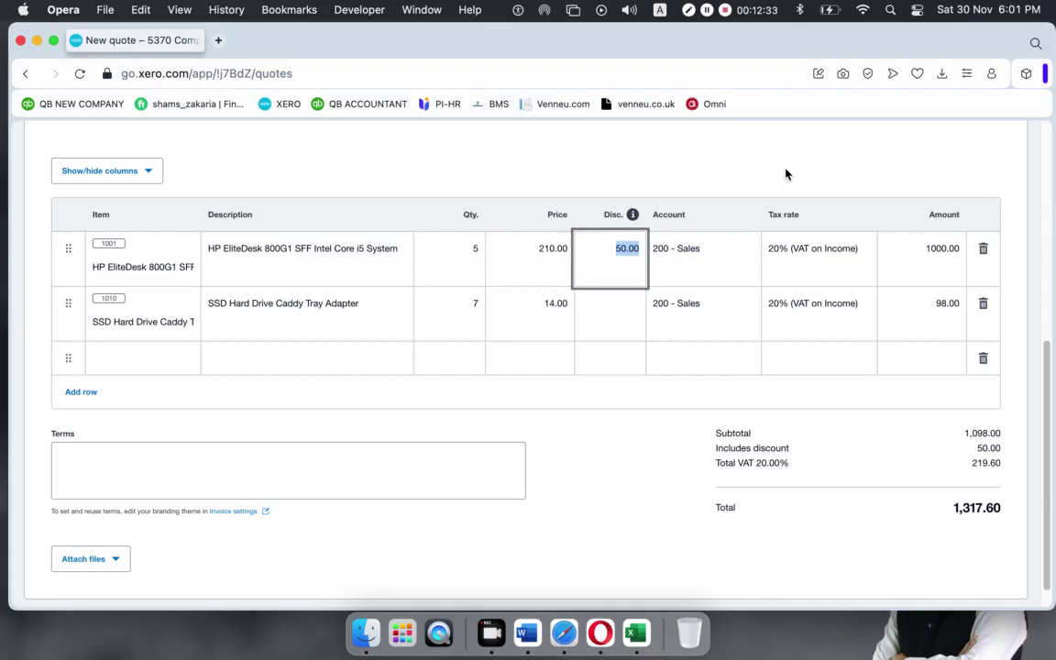
Change the HP EliteDesk line's discount to 5%.
click(632, 251)
drag(606, 242, 658, 246)
text(5%)
click(728, 151)
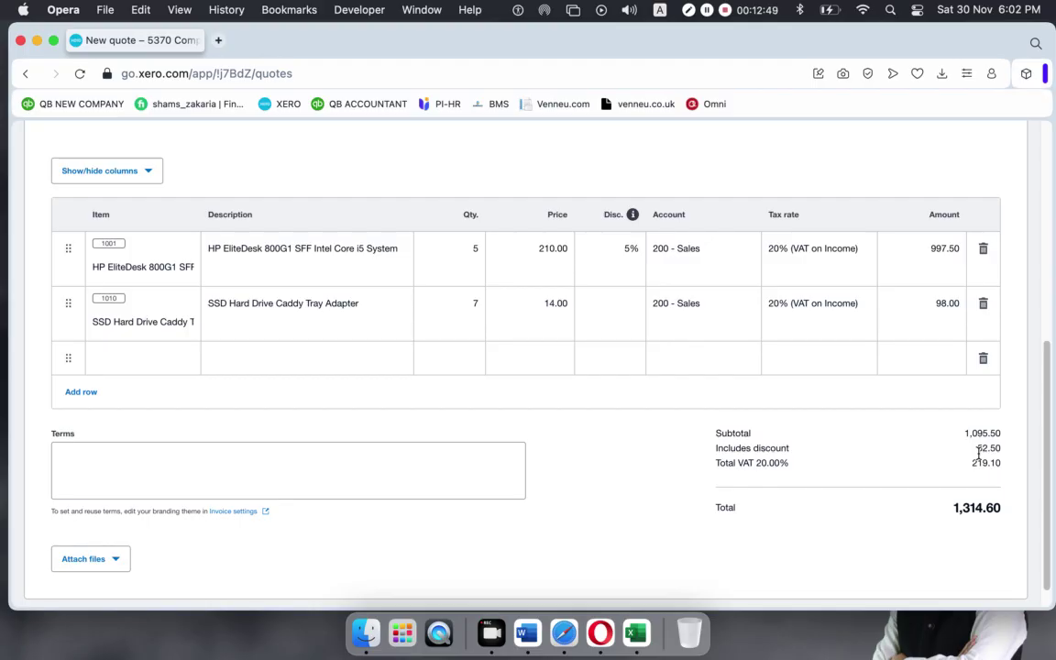
scroll(953, 440, down, 1)
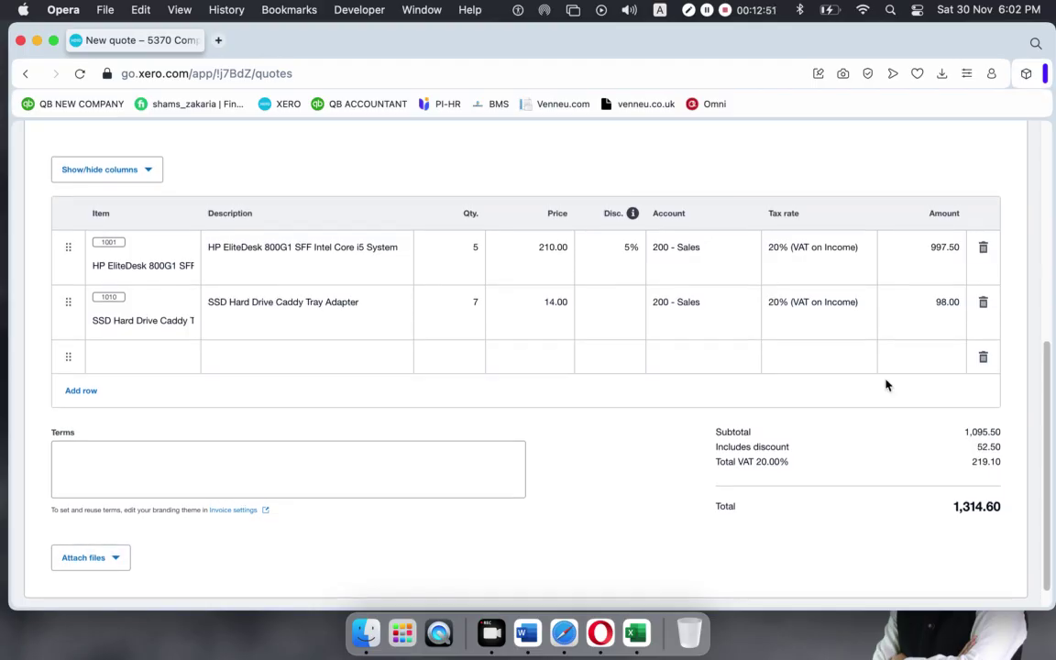
Replace it with a flat 30.00 discount, making the line 1020.00 and total 1,341.60.
click(616, 245)
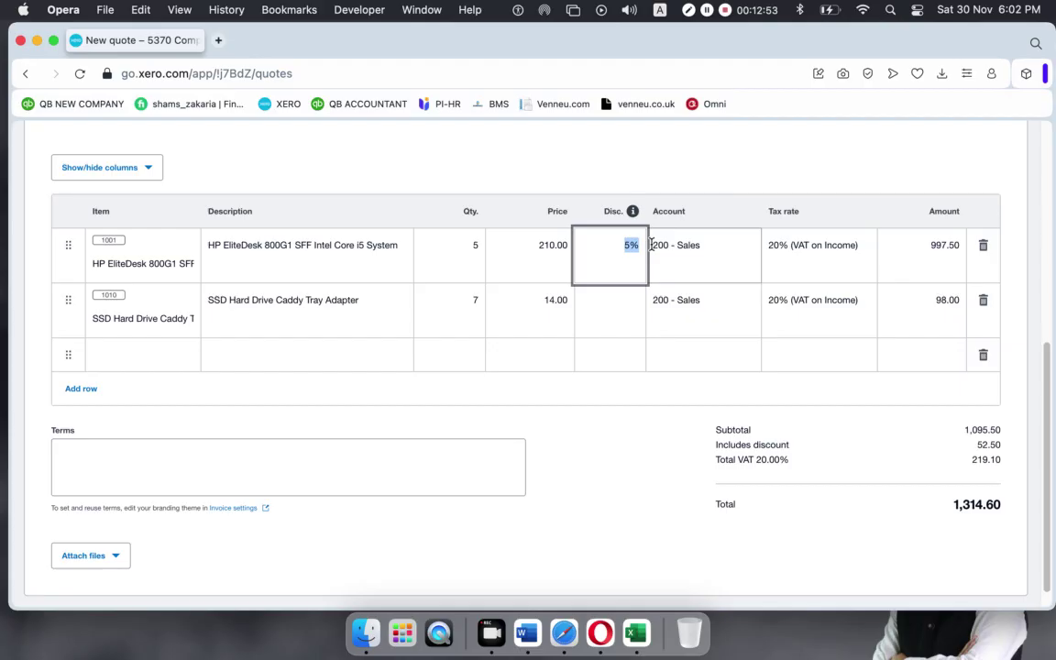
key(BackSpace)
text(30)
click(730, 170)
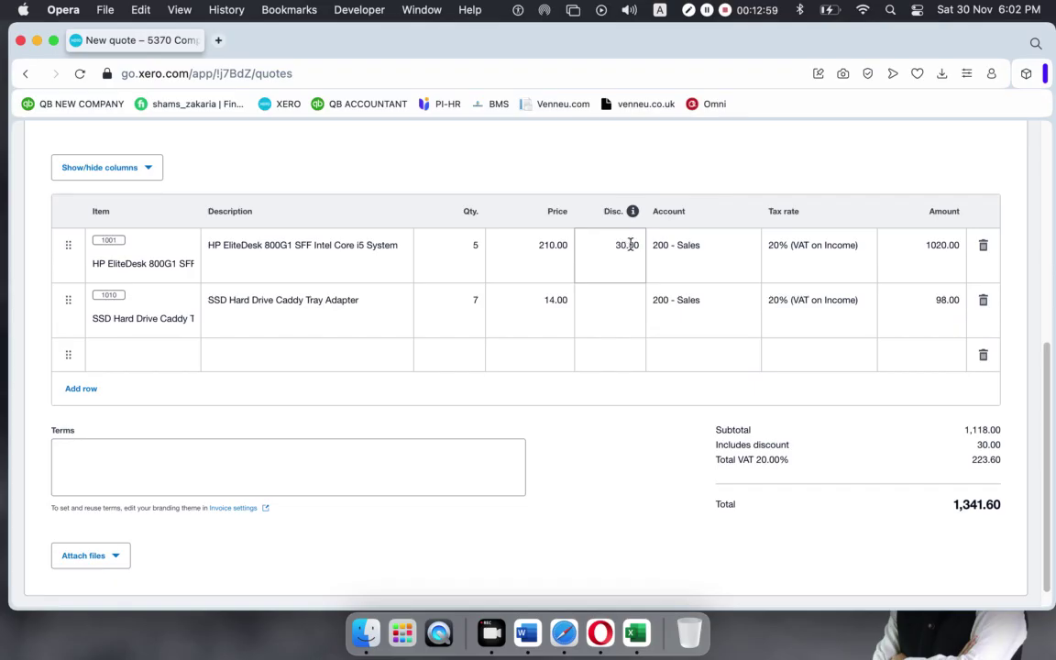
click(603, 316)
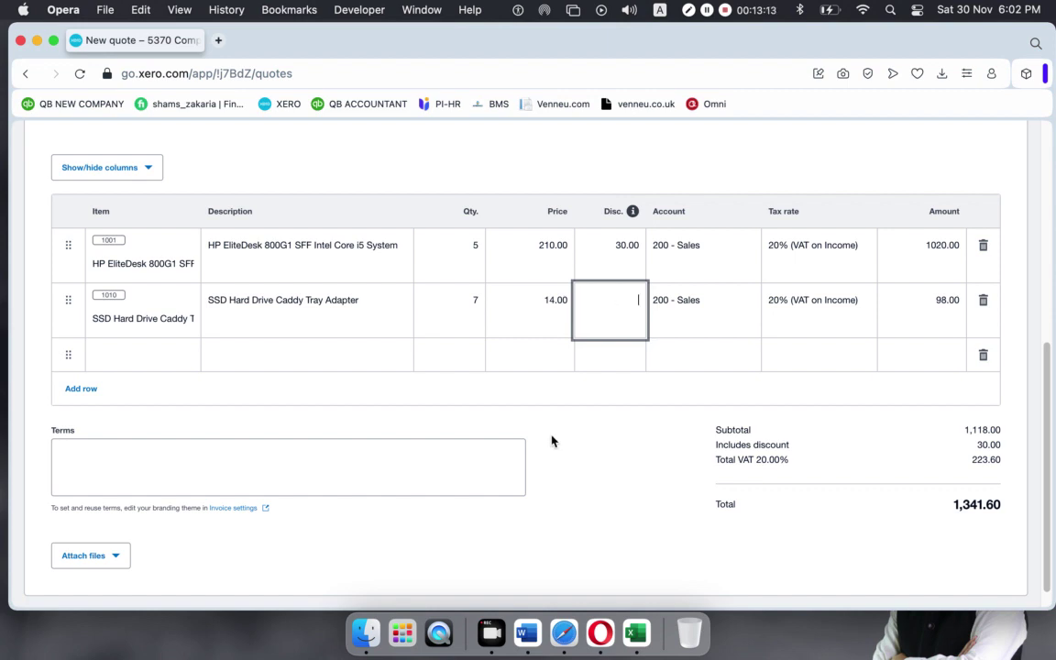
Give the SSD caddy line a 2% discount, reducing it to 96.04 with 31.96 total discount.
text(2%)
click(519, 497)
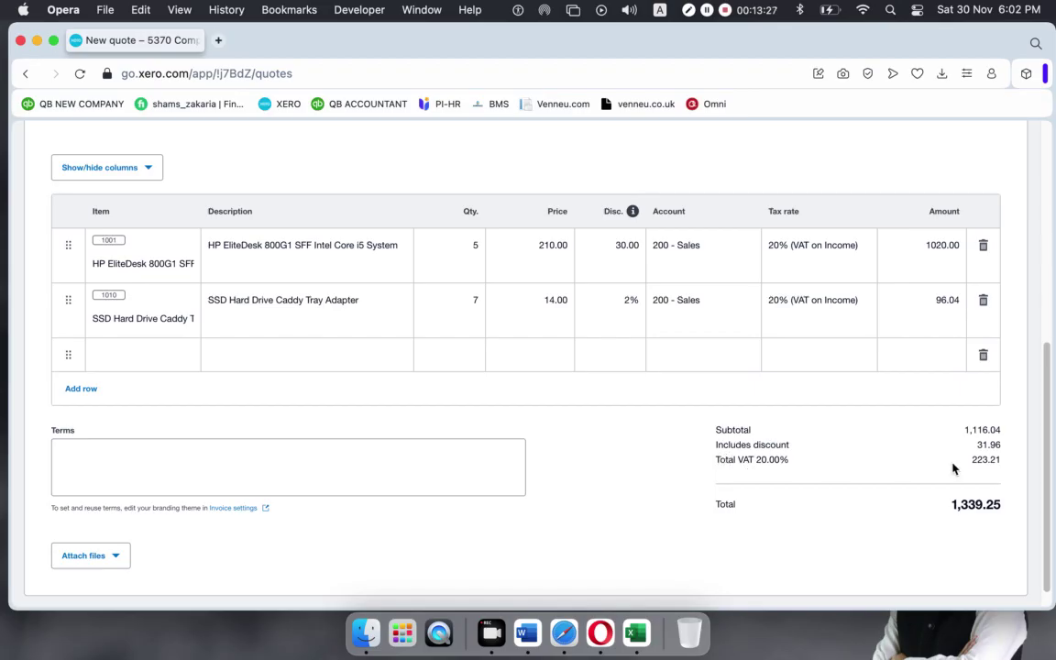
drag(976, 445, 1001, 444)
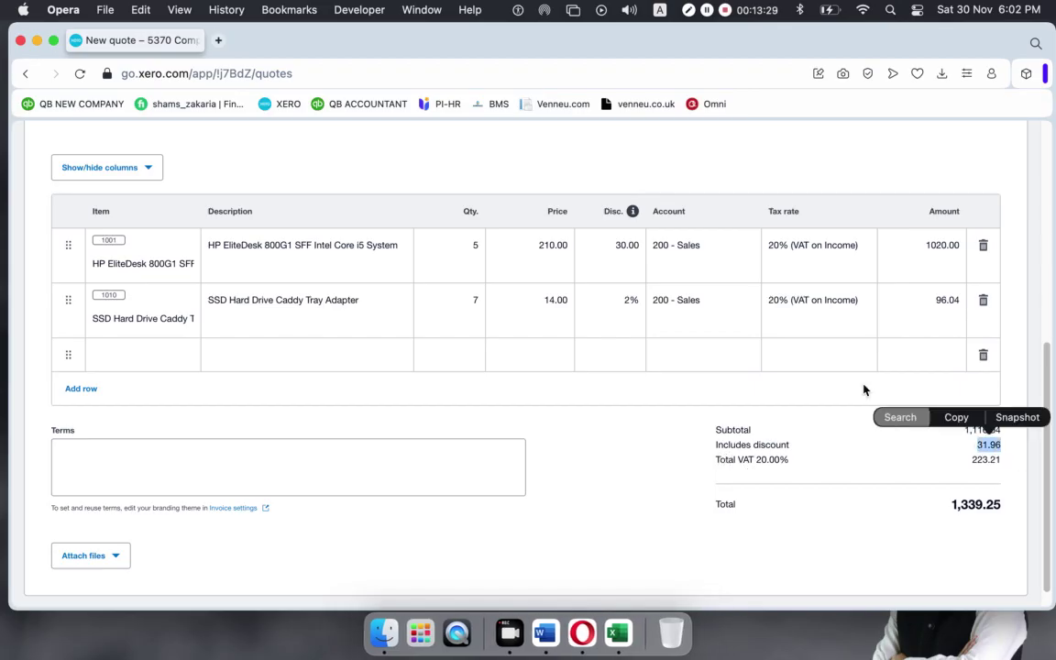
Set the HP EliteDesk line's tax to 5% (VAT on Income) and the SSD line's to 10% (Vat on Income).
click(646, 249)
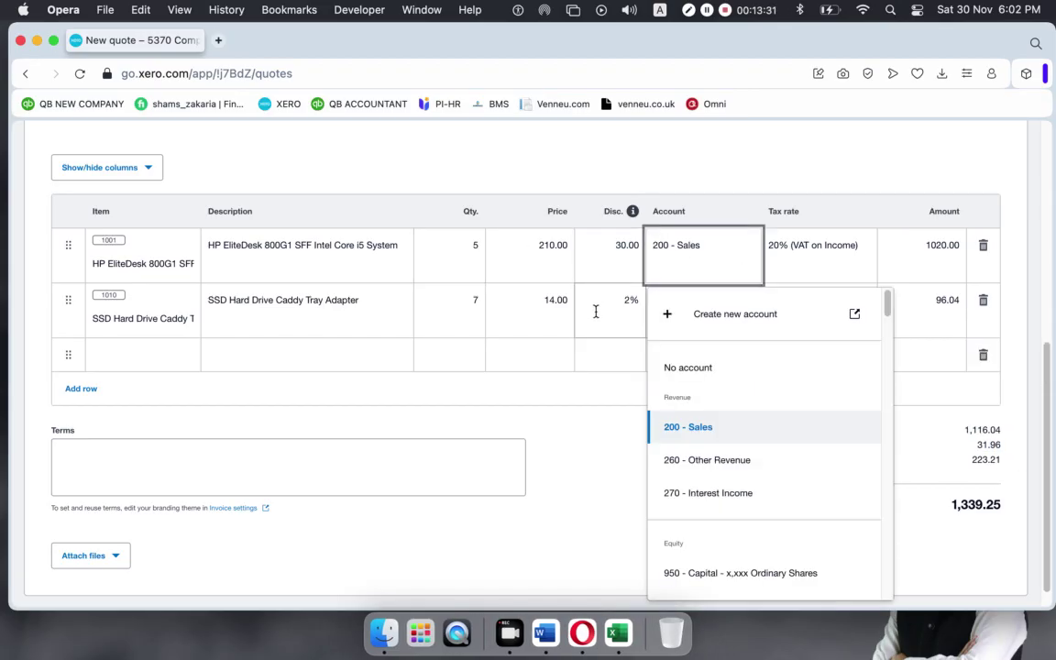
click(549, 504)
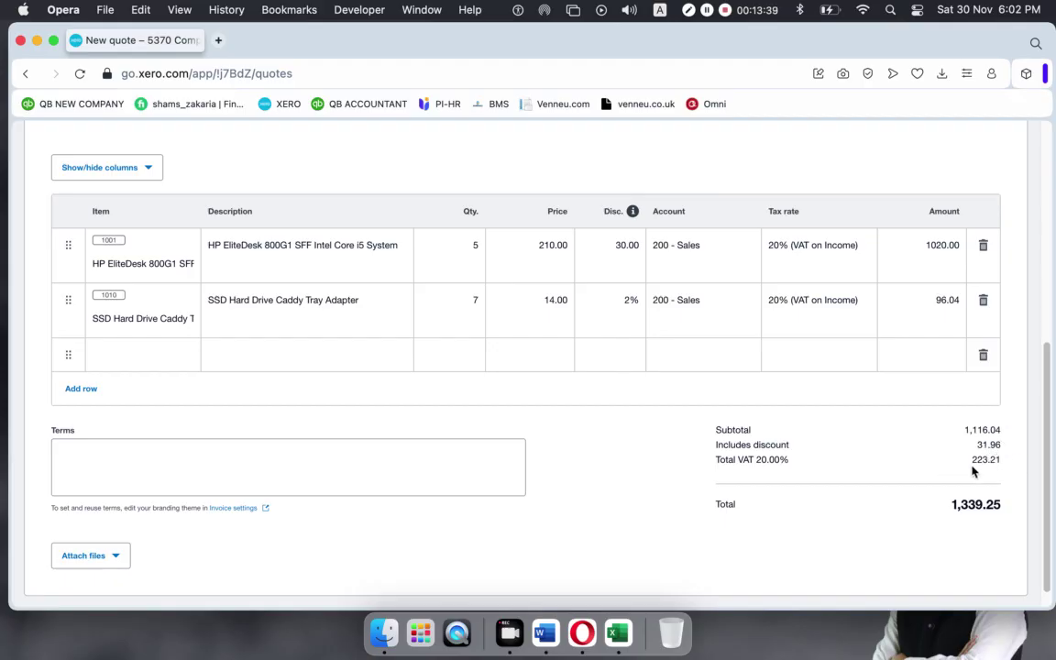
click(813, 249)
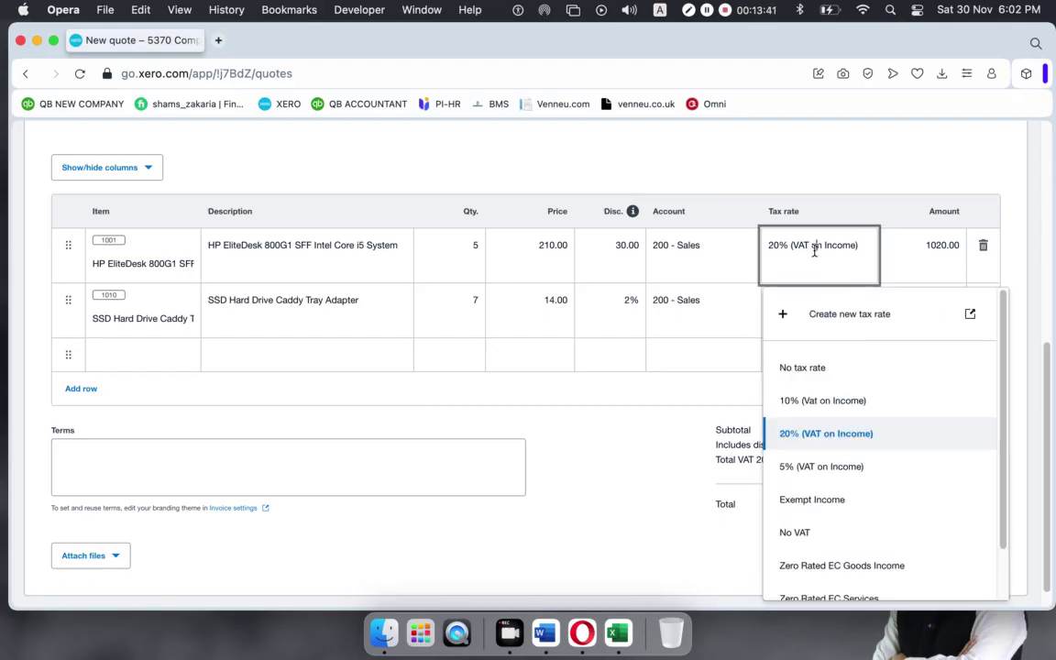
click(559, 545)
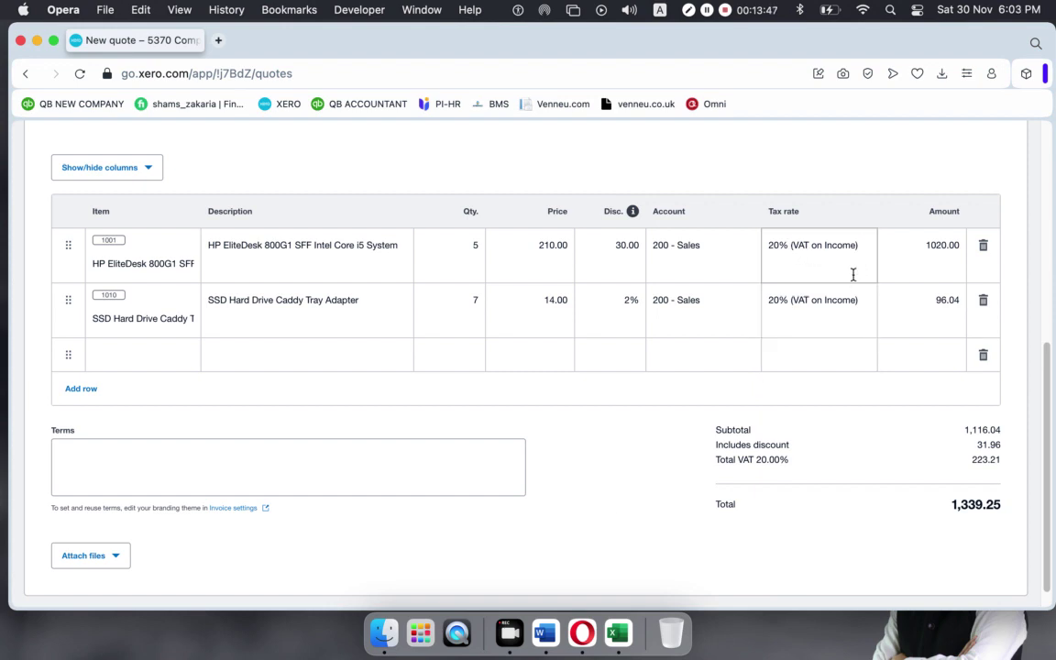
click(859, 257)
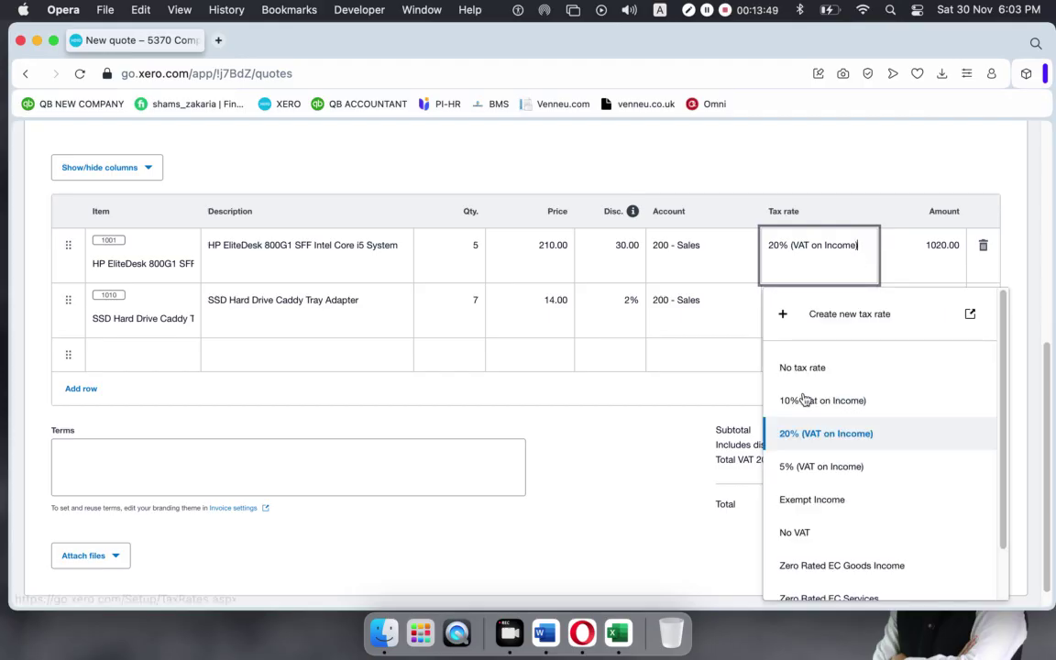
click(821, 468)
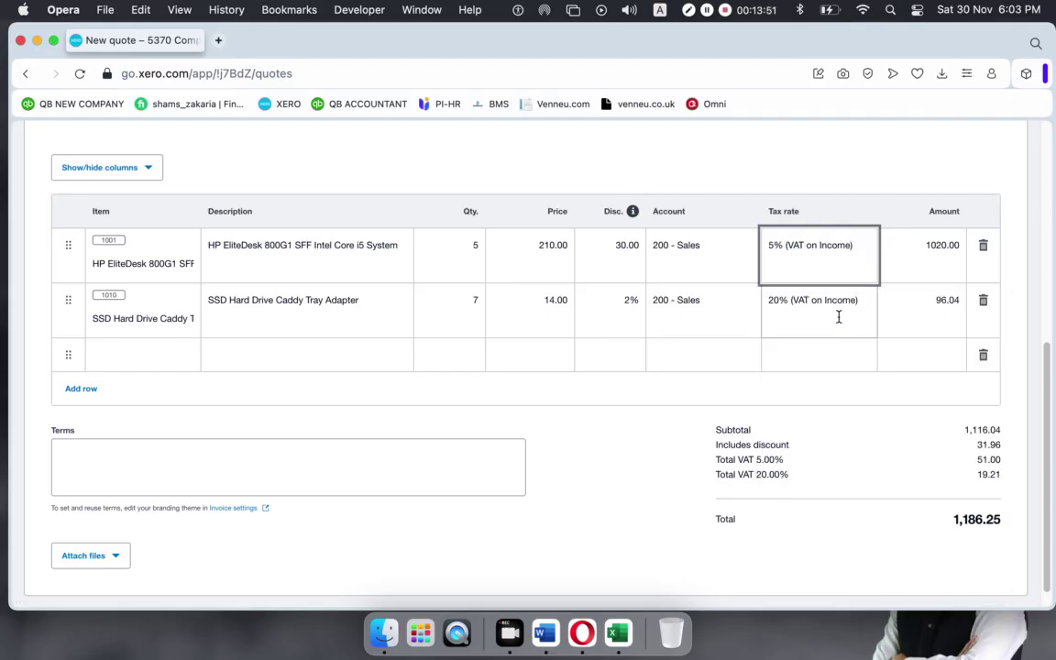
click(837, 314)
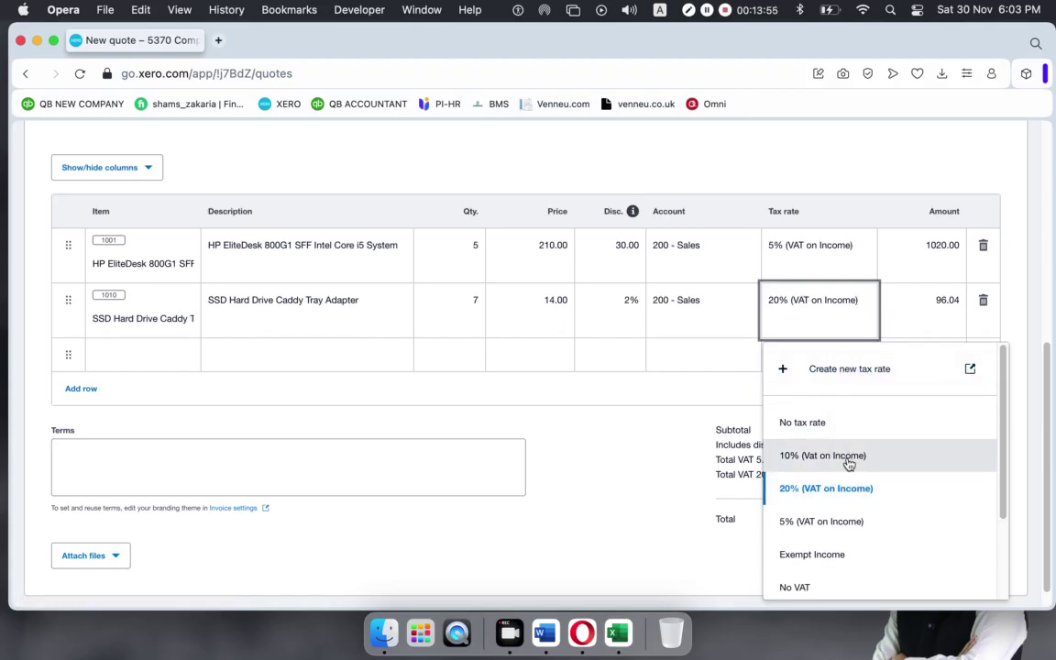
click(845, 457)
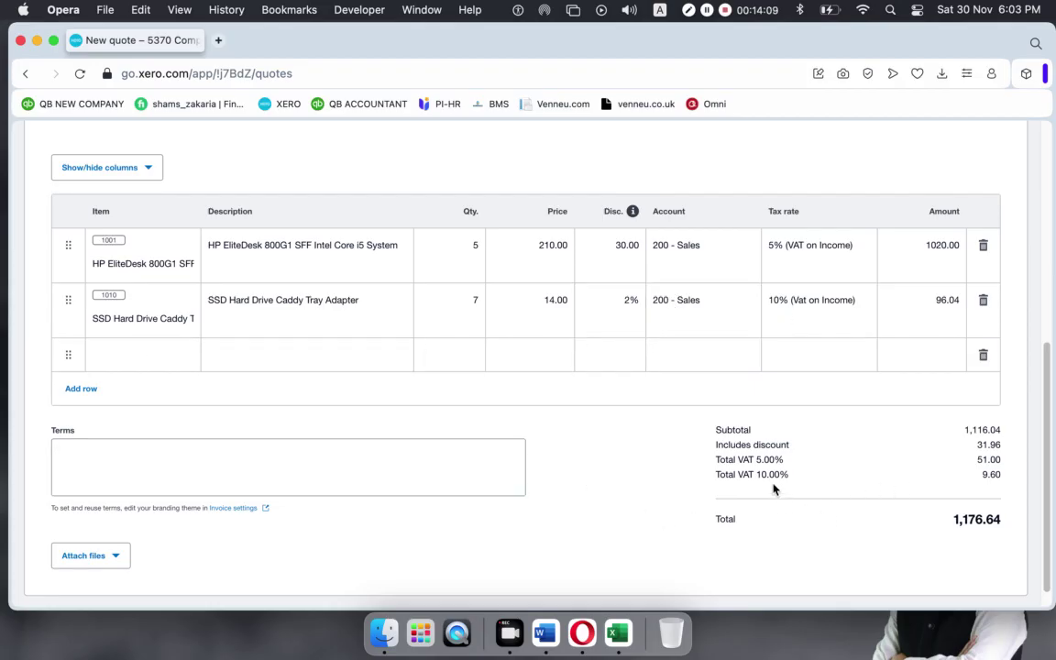
double_click(987, 459)
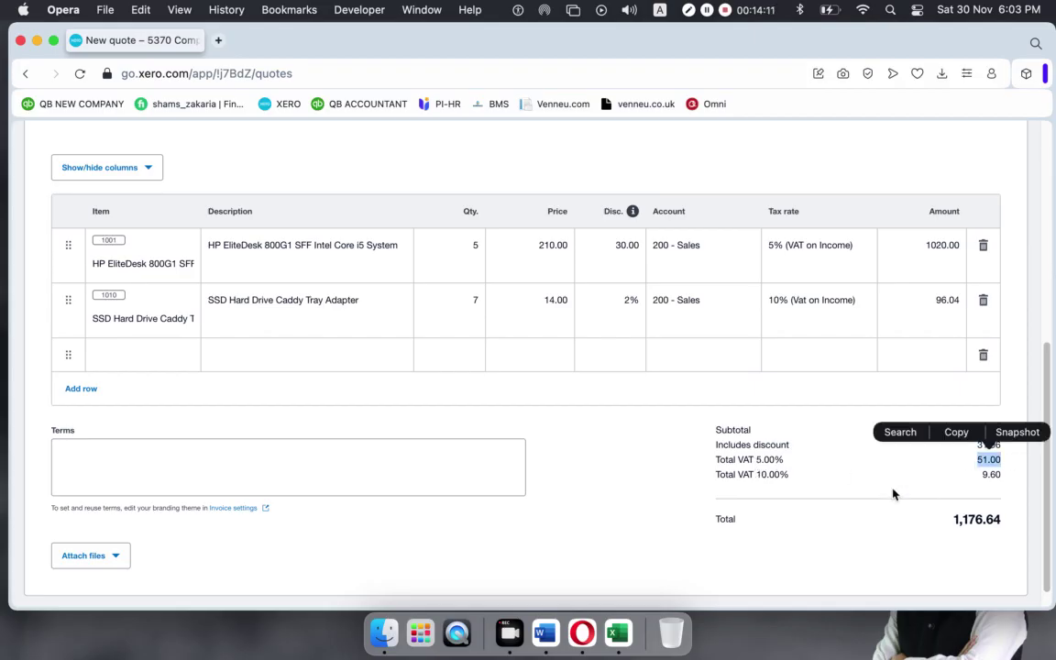
click(940, 492)
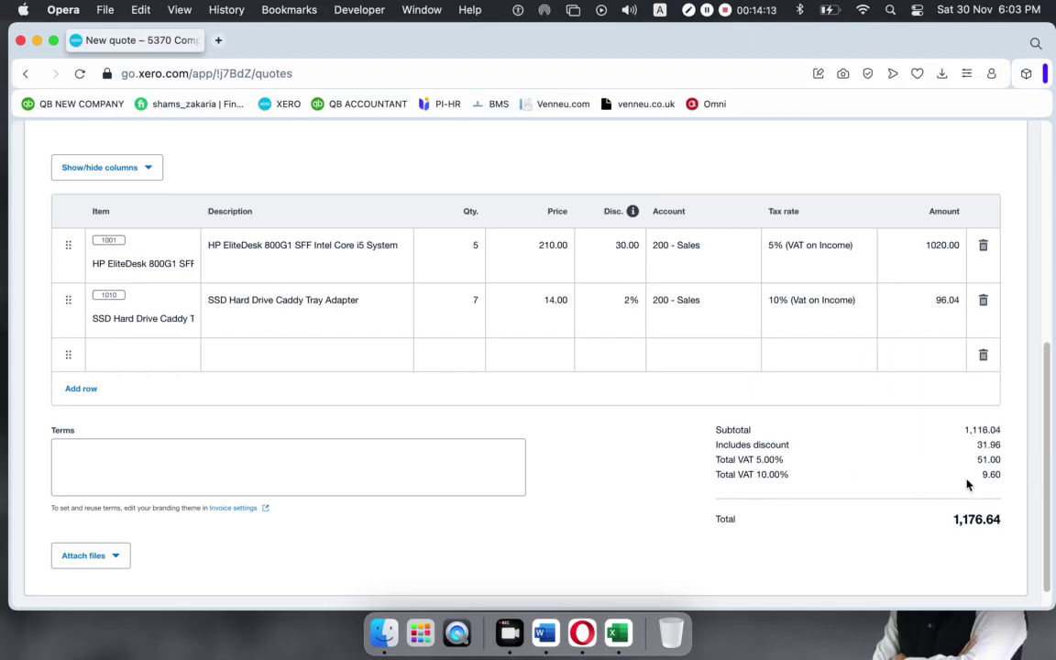
drag(919, 476, 1005, 481)
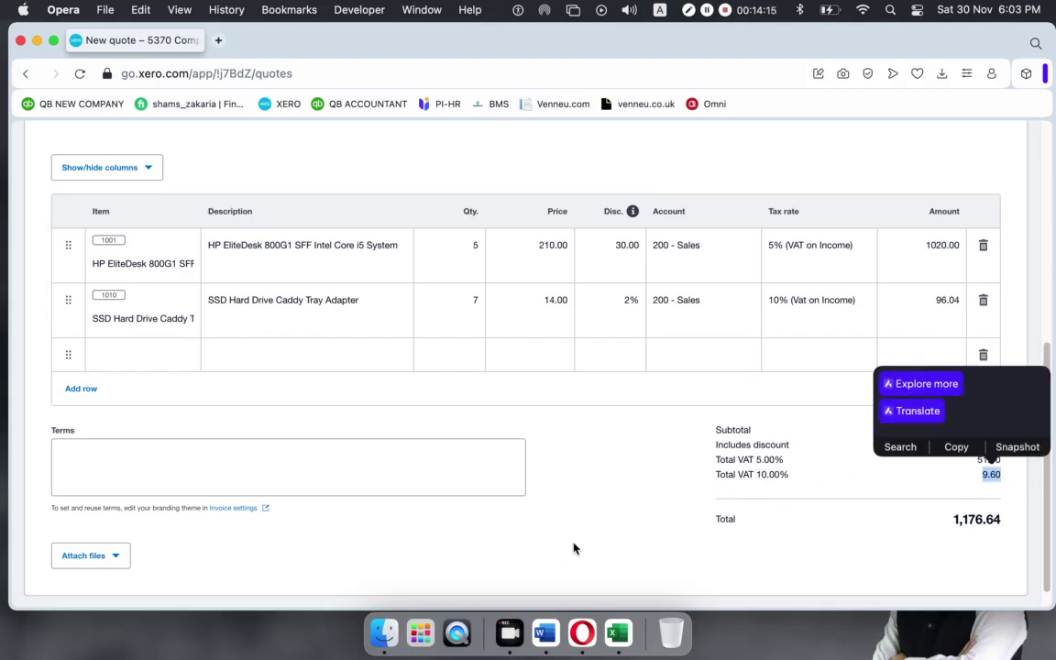
click(613, 514)
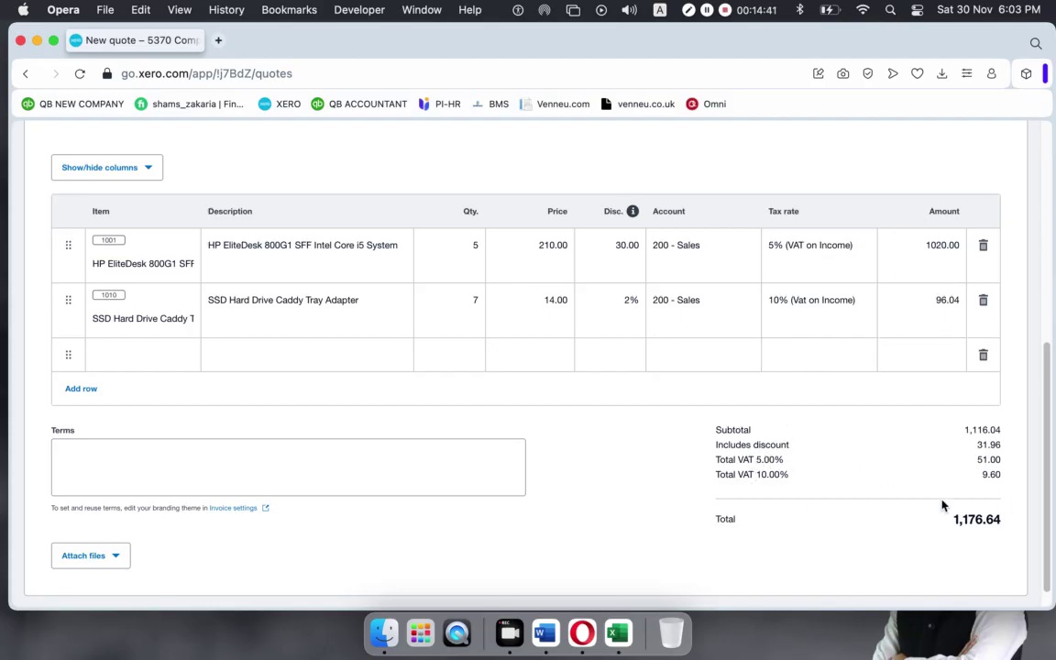
scroll(565, 477, down, 1)
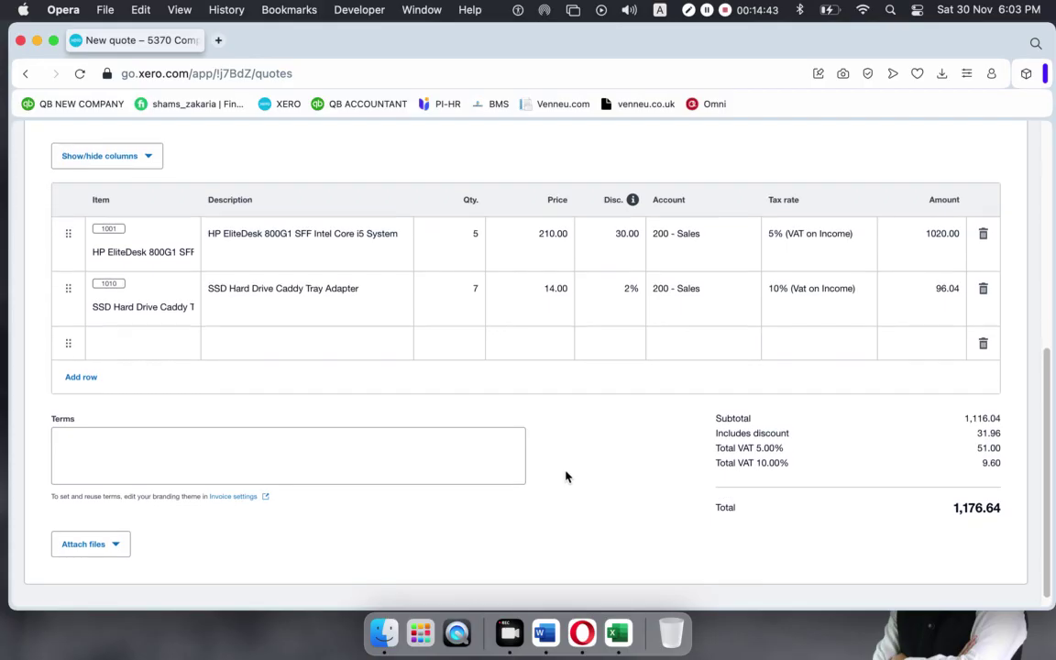
scroll(565, 476, up, 10)
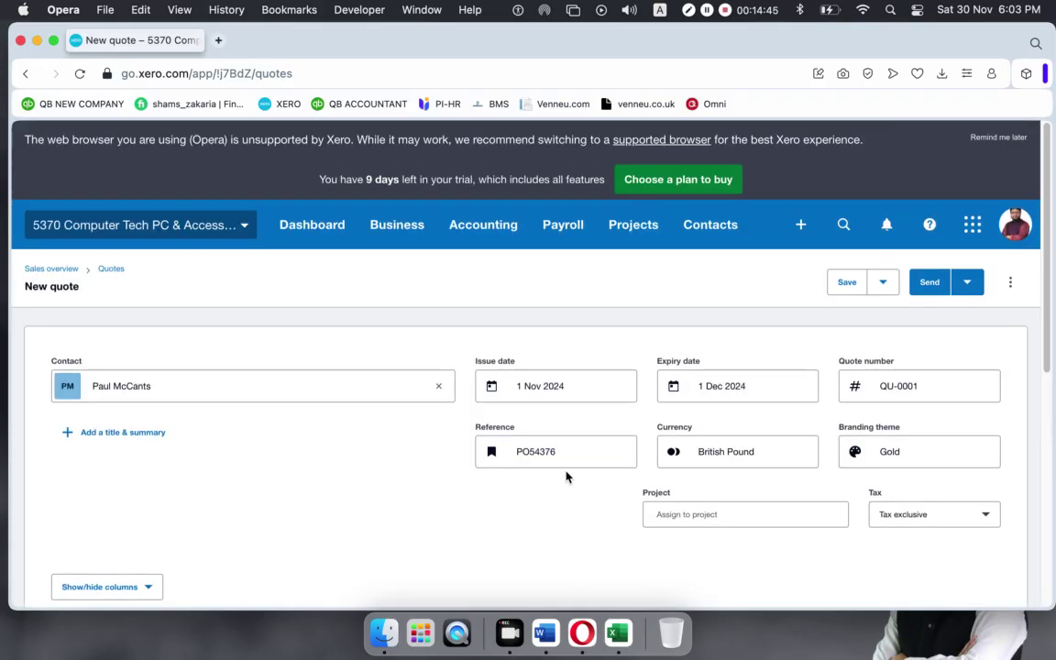
scroll(702, 325, down, 10)
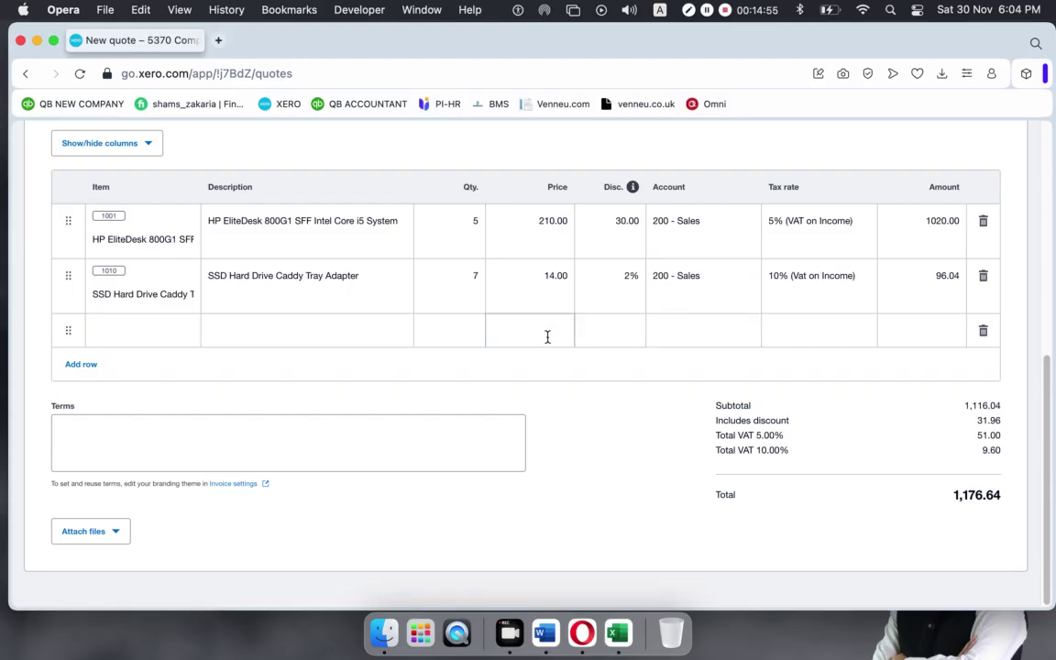
scroll(546, 337, up, 10)
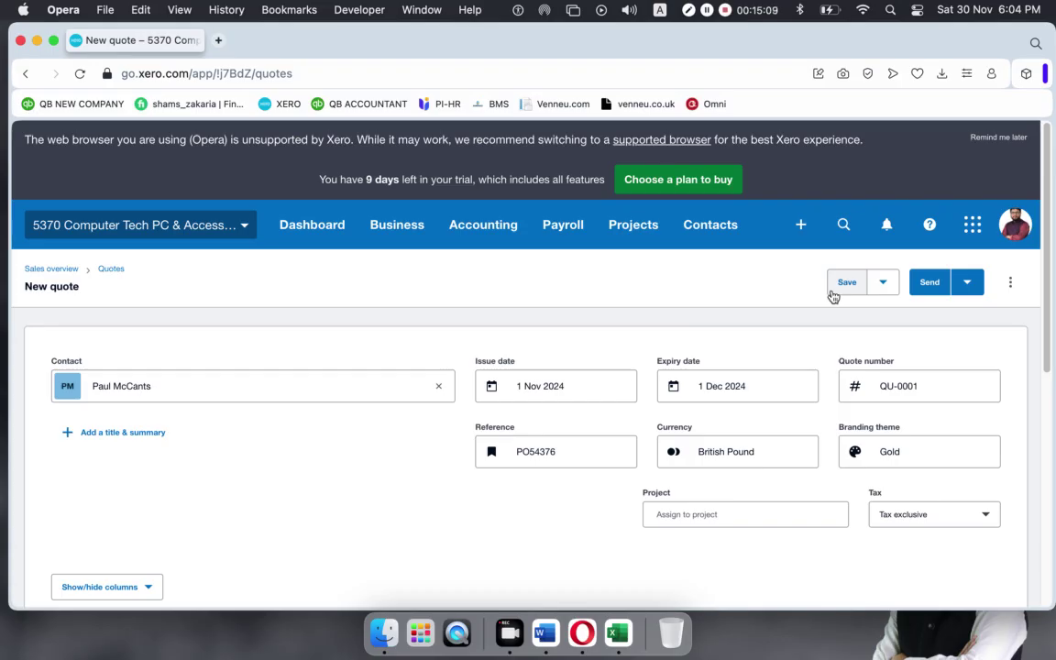
scroll(636, 370, down, 5)
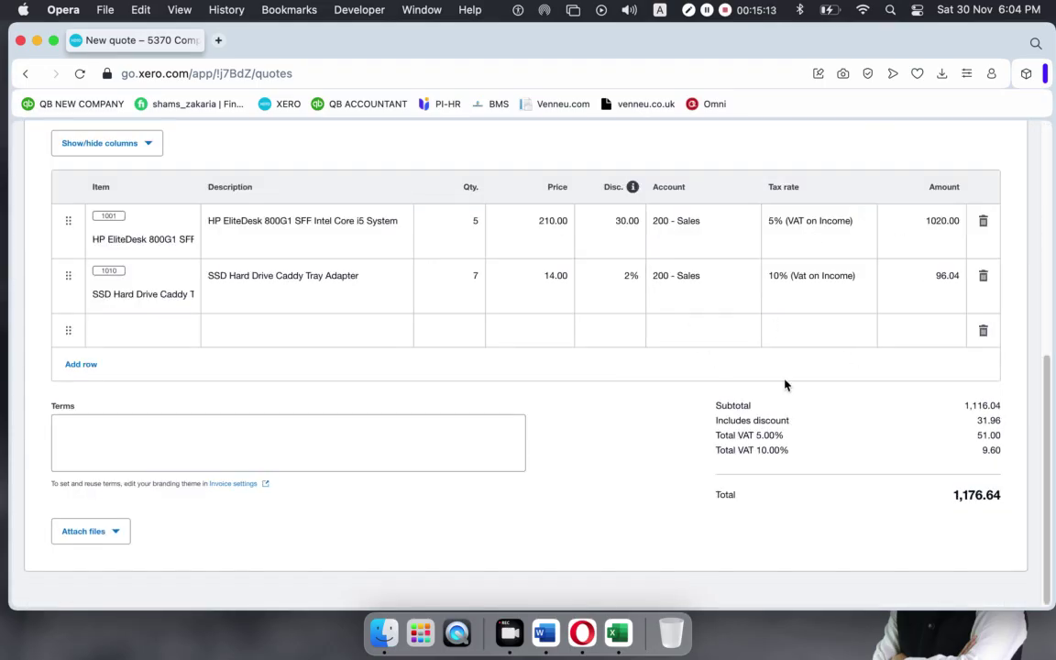
scroll(783, 383, up, 1)
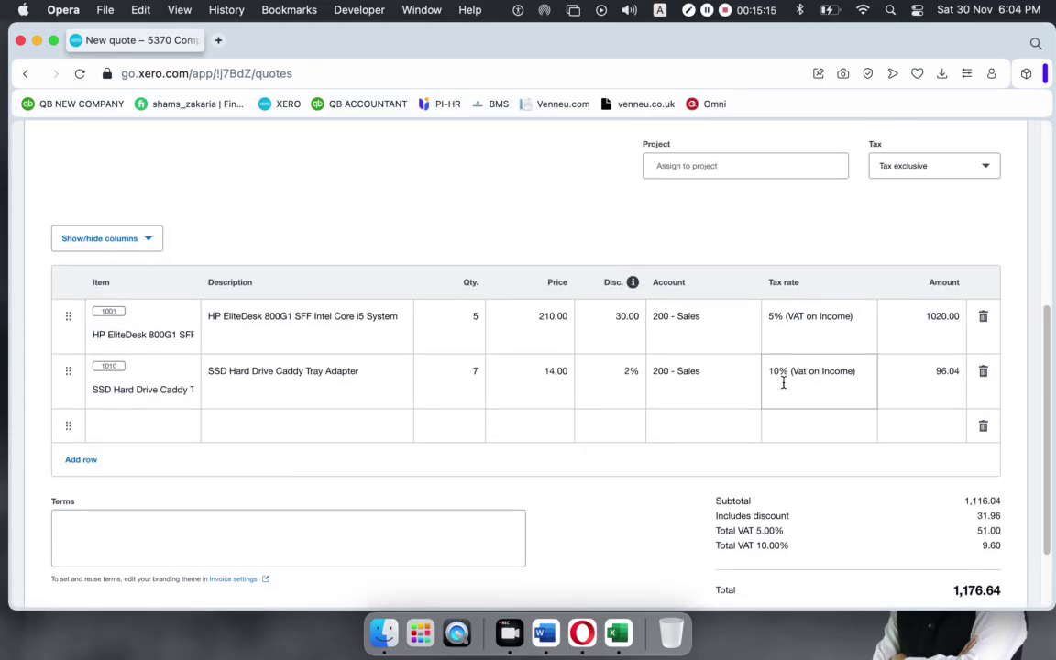
Save quote QU-0001 and e-mail it to a new recipient address instead of the existing one.
scroll(782, 383, up, 4)
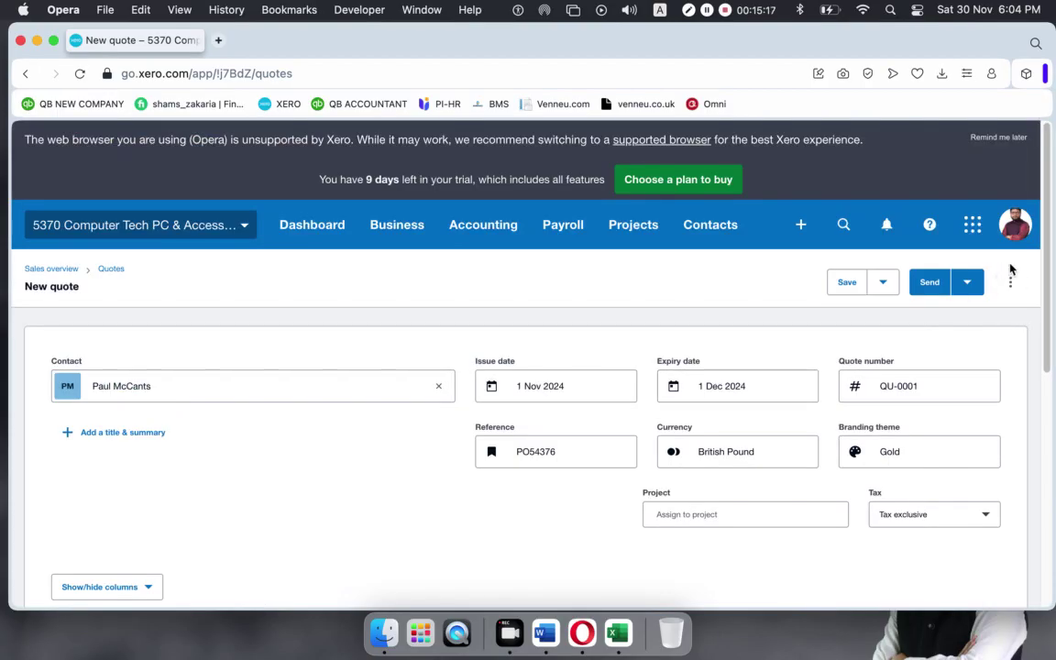
click(927, 284)
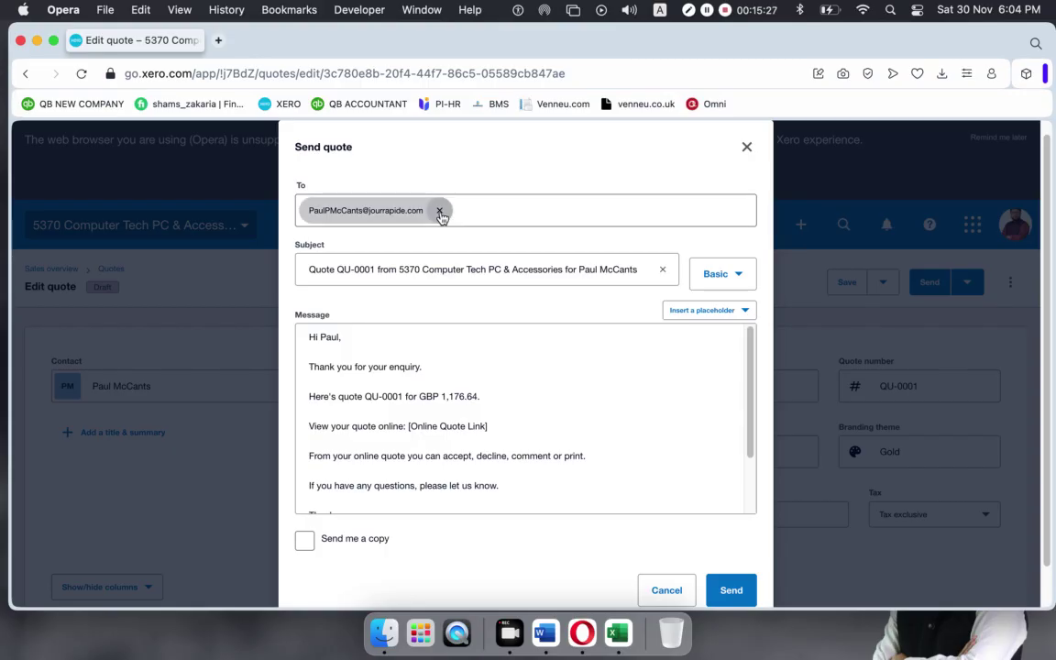
click(439, 209)
click(468, 220)
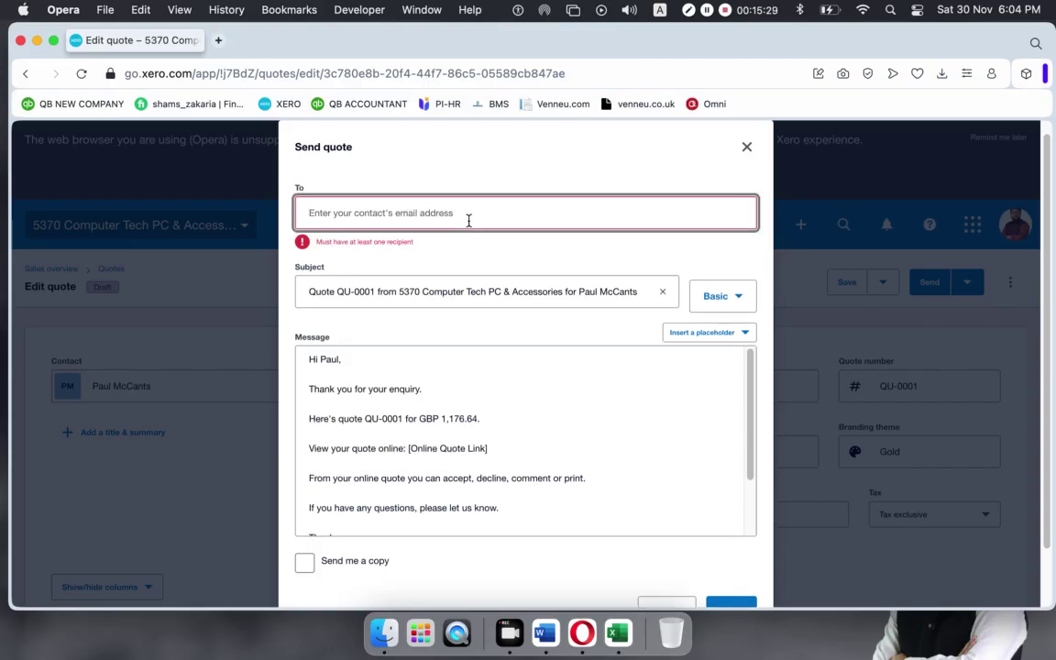
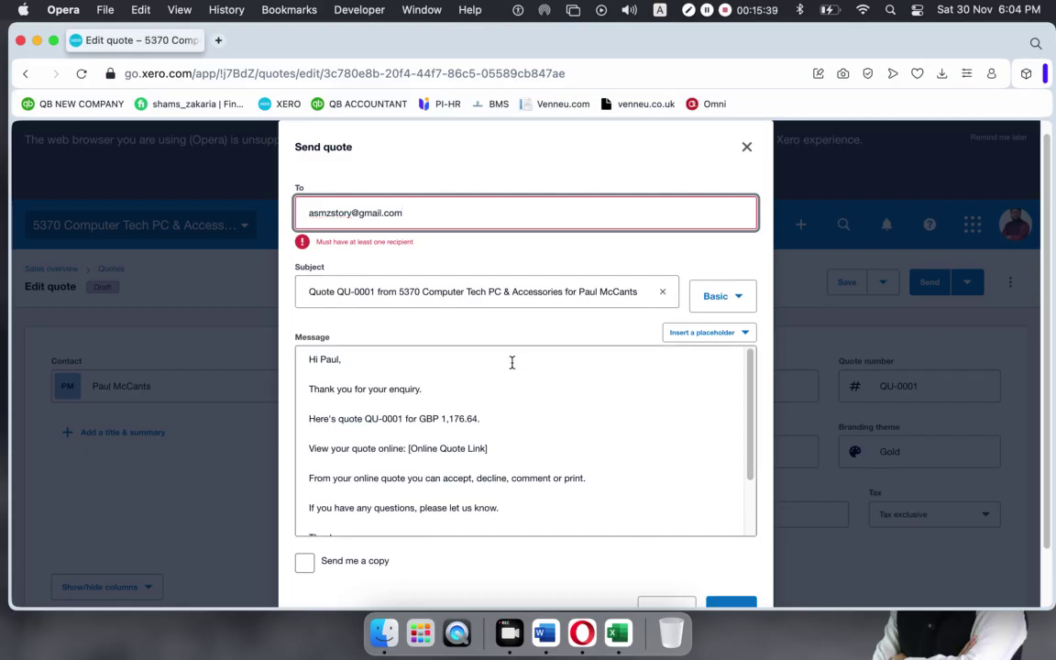
click(577, 426)
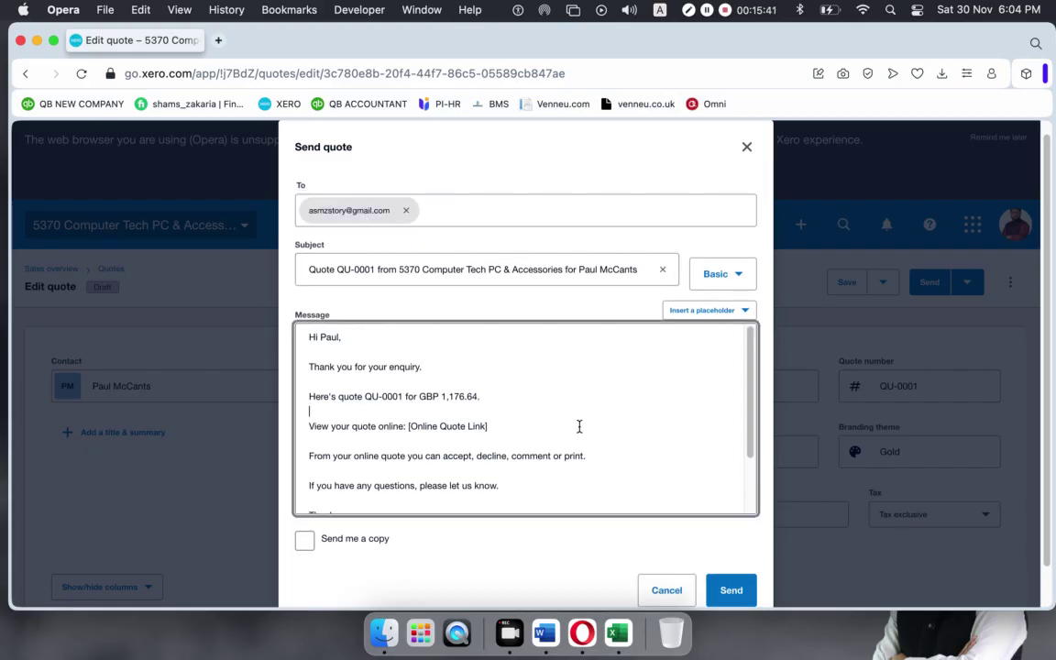
click(725, 596)
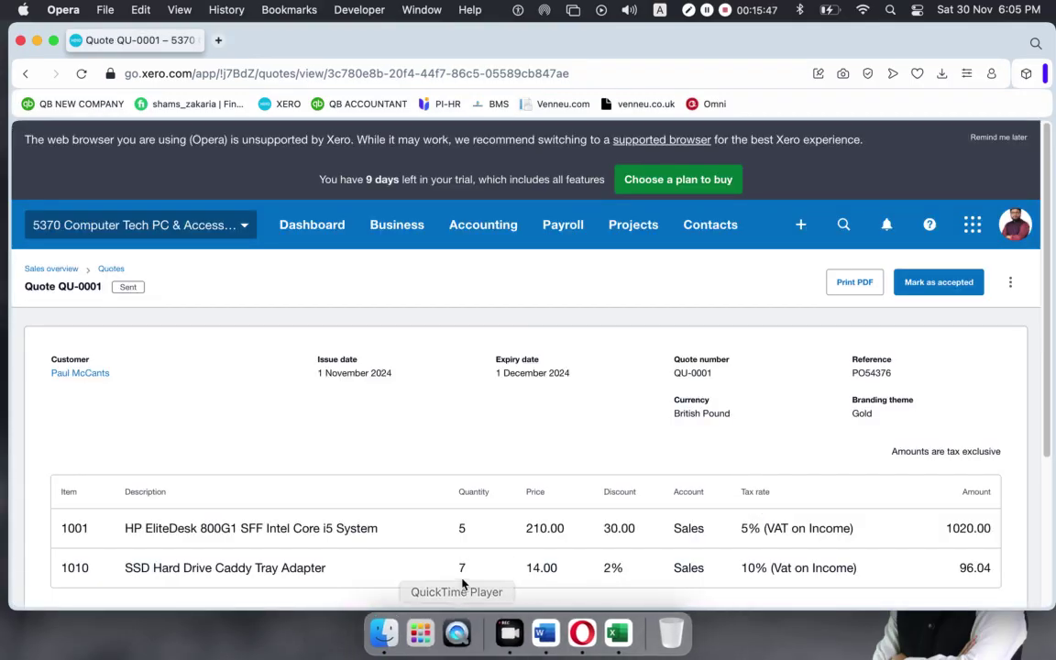
click(409, 626)
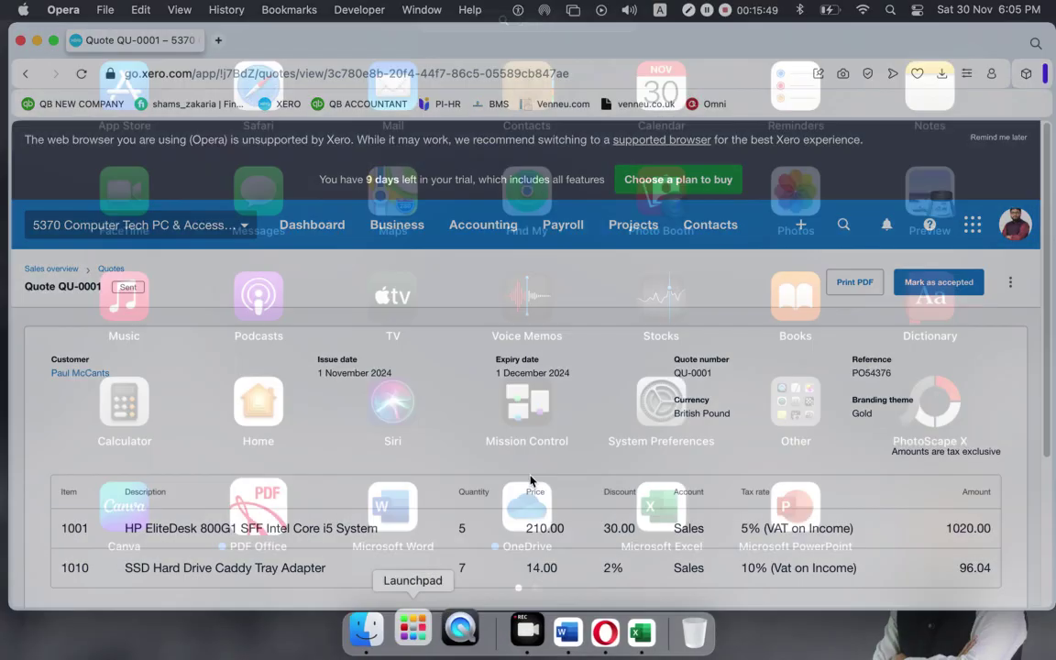
Launch Safari and open Gmail, where the Quote QU-0001 email appears first.
click(253, 88)
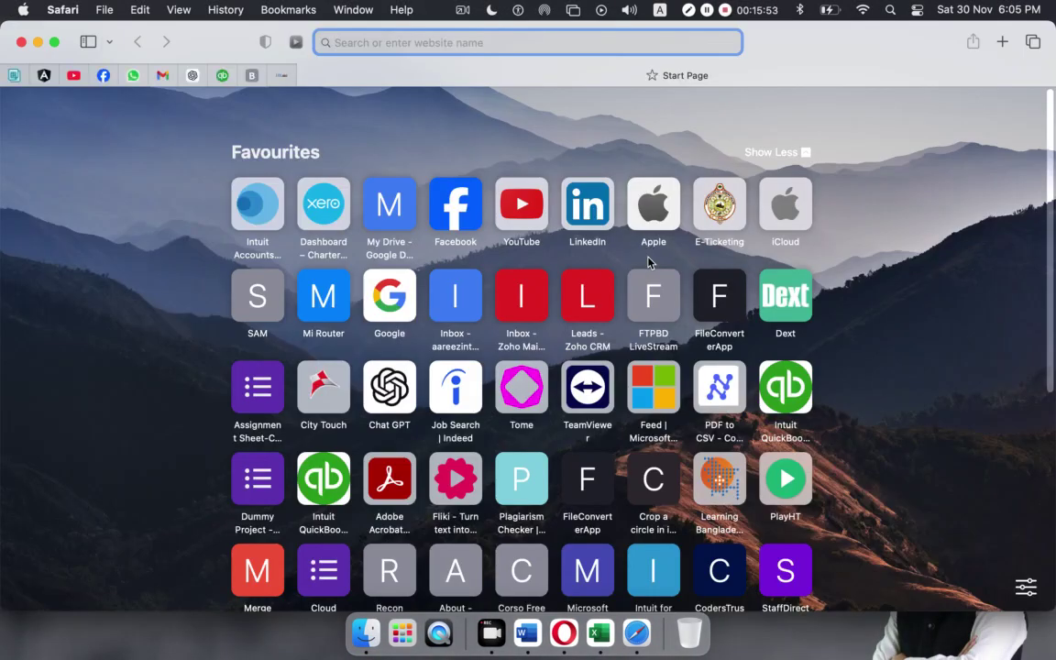
click(162, 76)
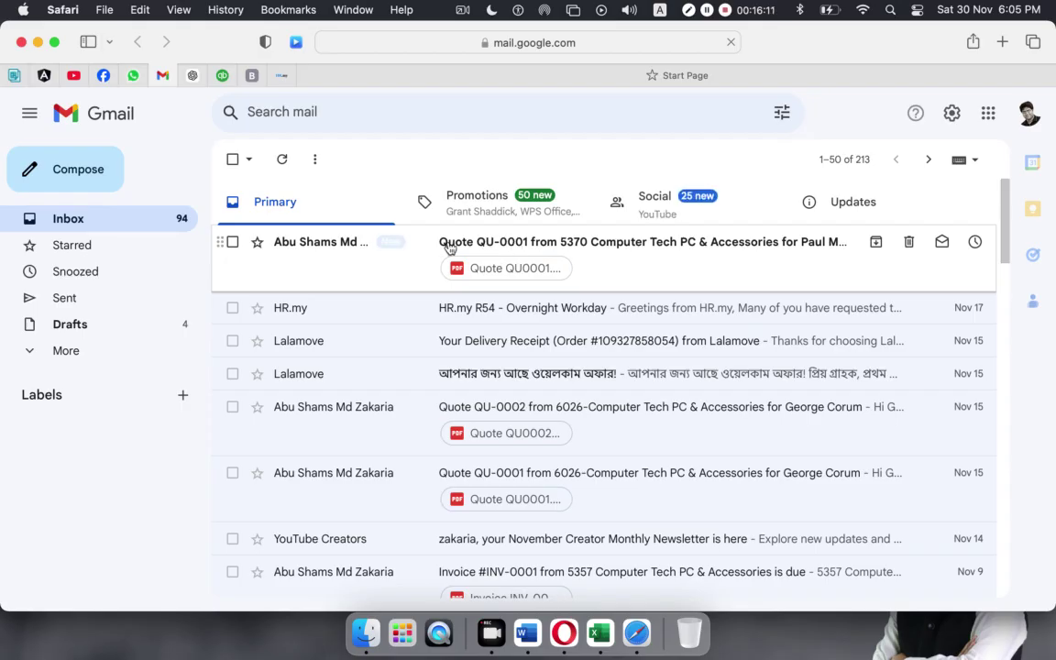
Dismiss the browser popup and open the Quote QU-0001 email.
click(913, 275)
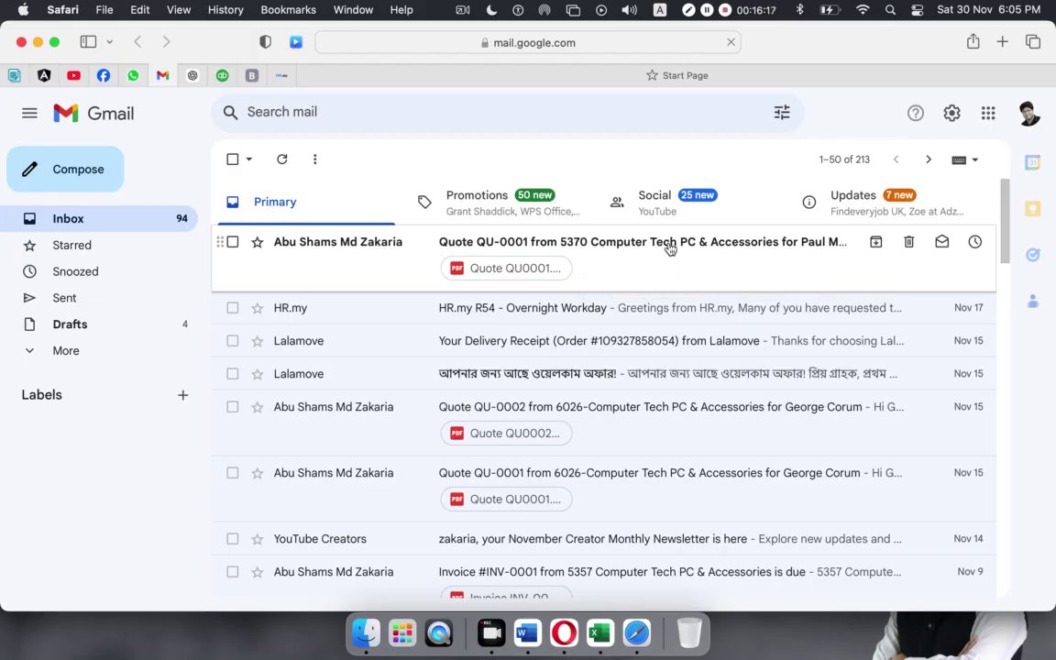
click(687, 288)
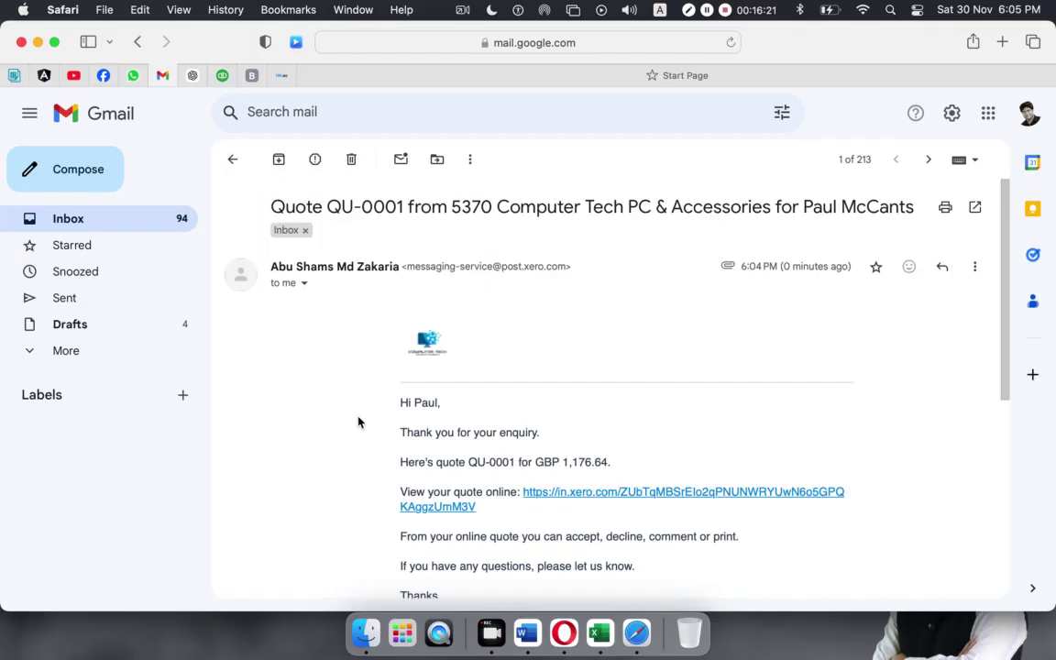
scroll(517, 434, down, 5)
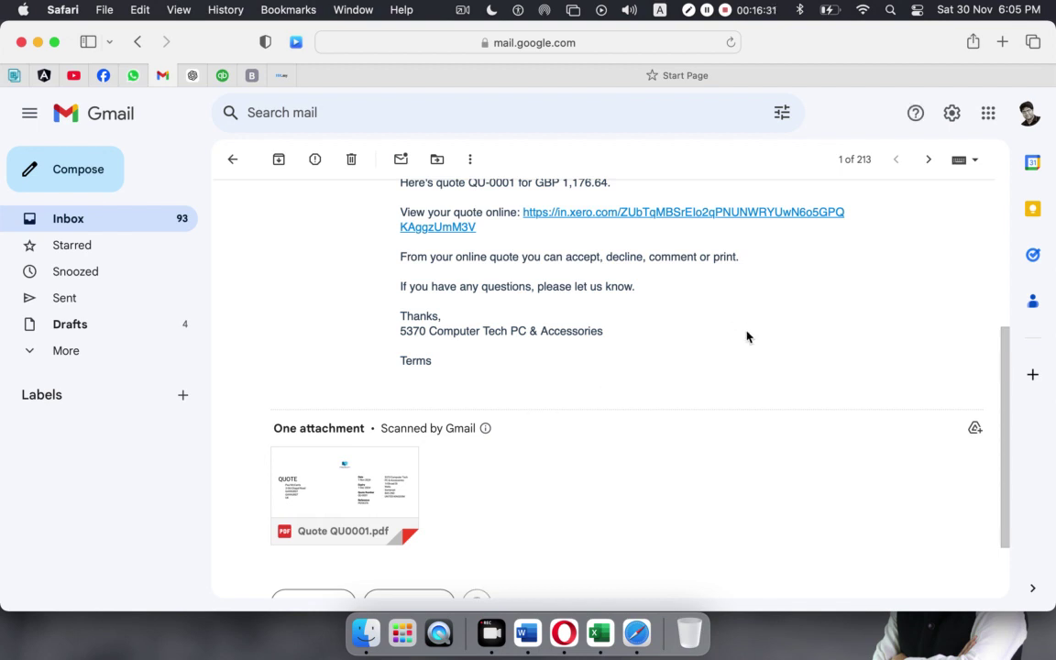
Preview the attached Quote QU0001.pdf, then close it to return to the message.
mouse_move(309, 493)
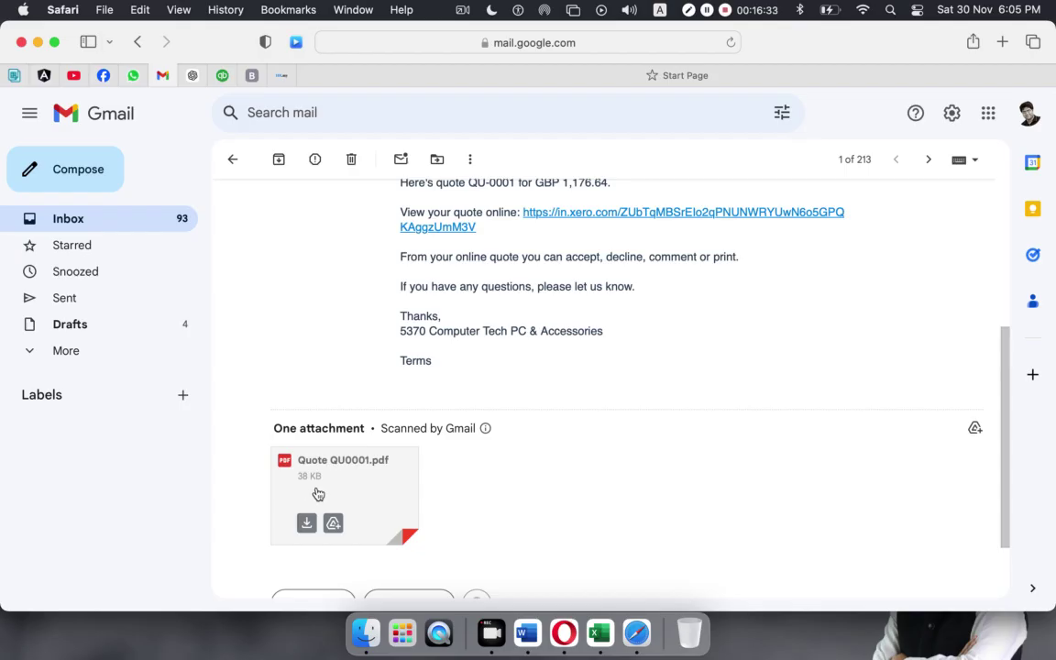
click(318, 492)
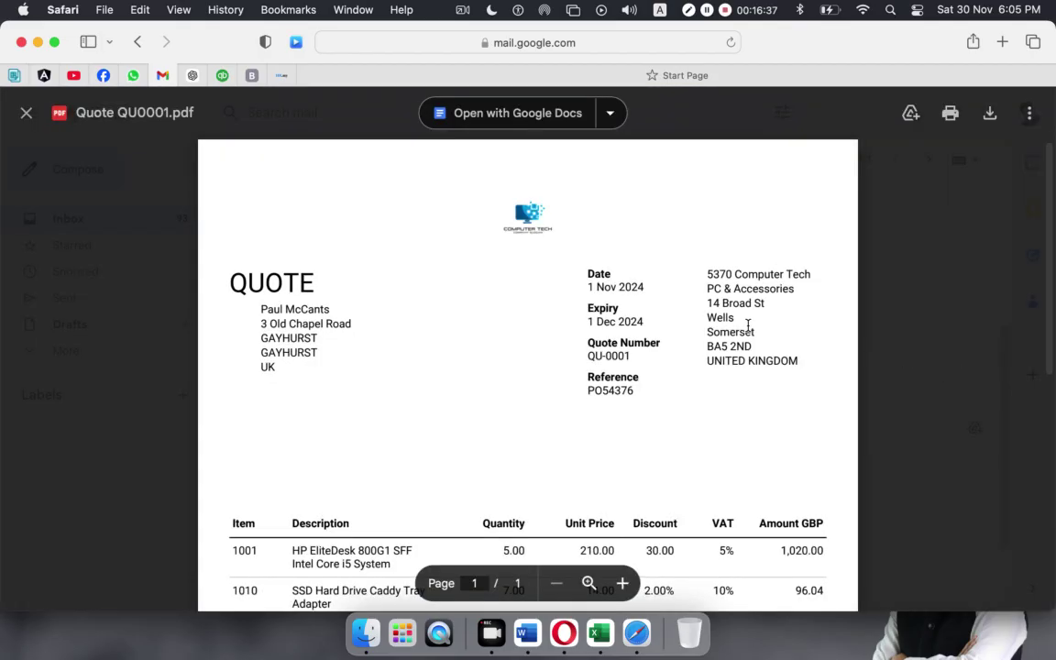
scroll(748, 324, down, 5)
scroll(748, 325, up, 3)
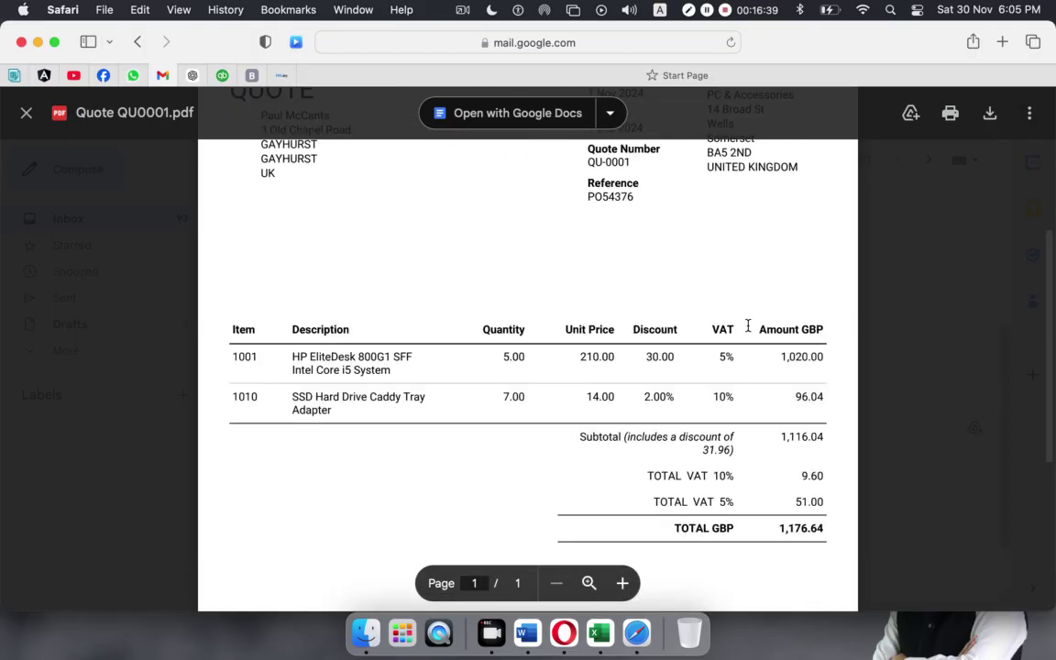
scroll(747, 324, up, 3)
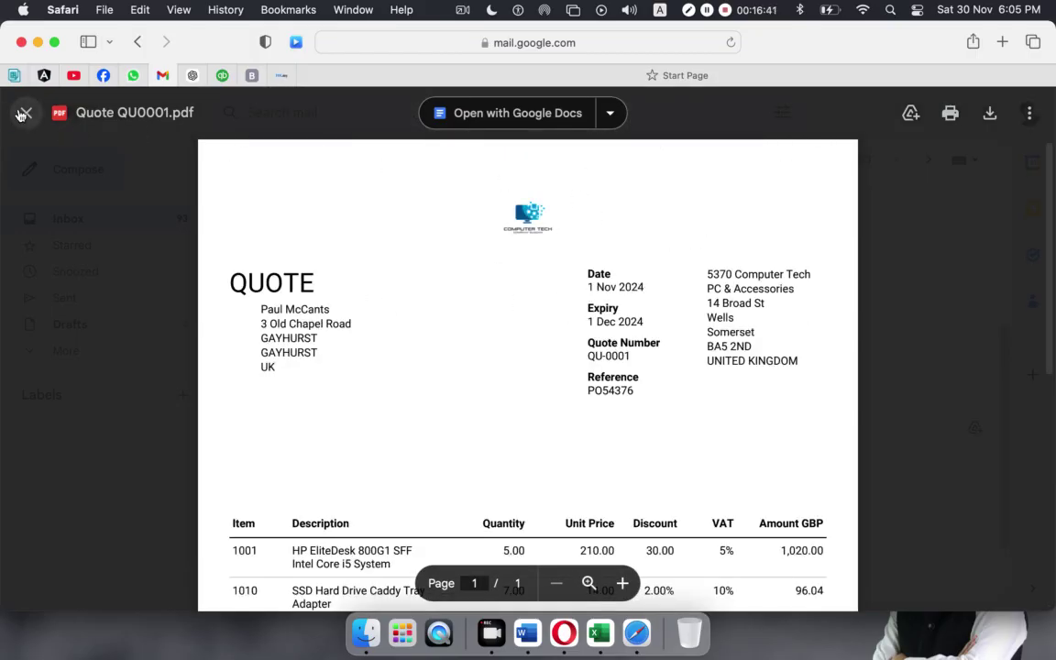
click(26, 112)
scroll(481, 356, up, 5)
scroll(482, 356, down, 1)
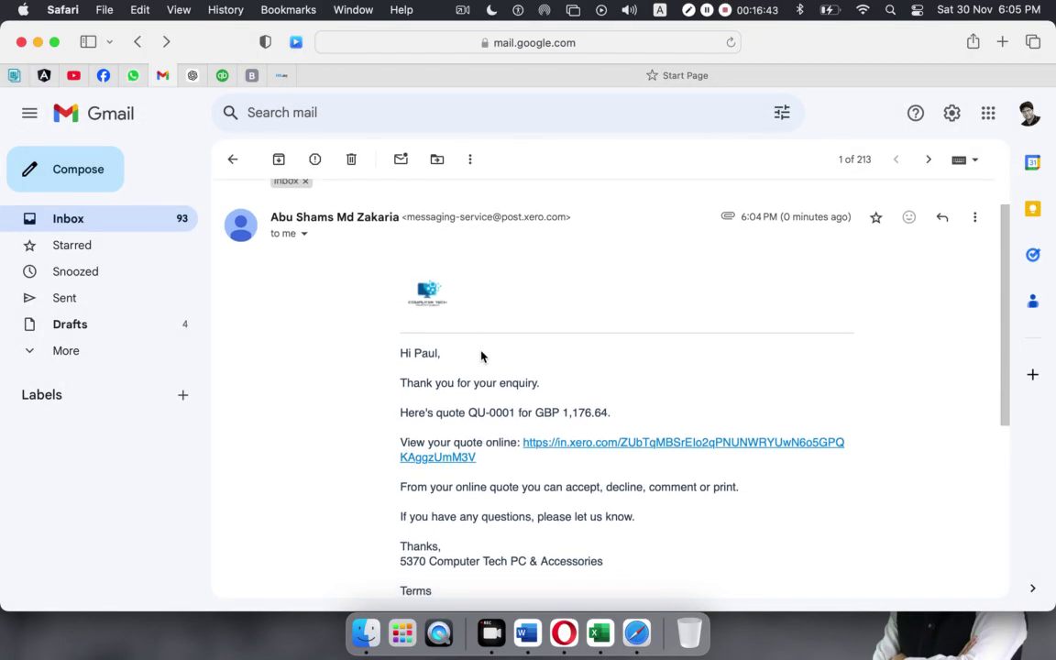
Open the online quote link and accept the 1,176.64 GBP quote as the customer.
click(632, 449)
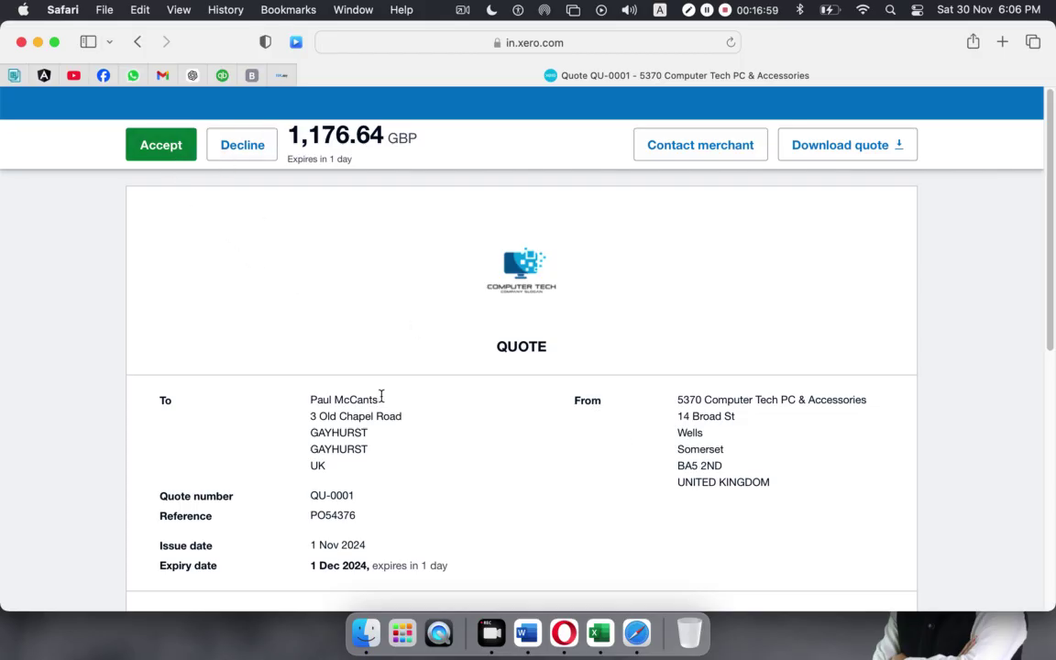
scroll(382, 397, down, 10)
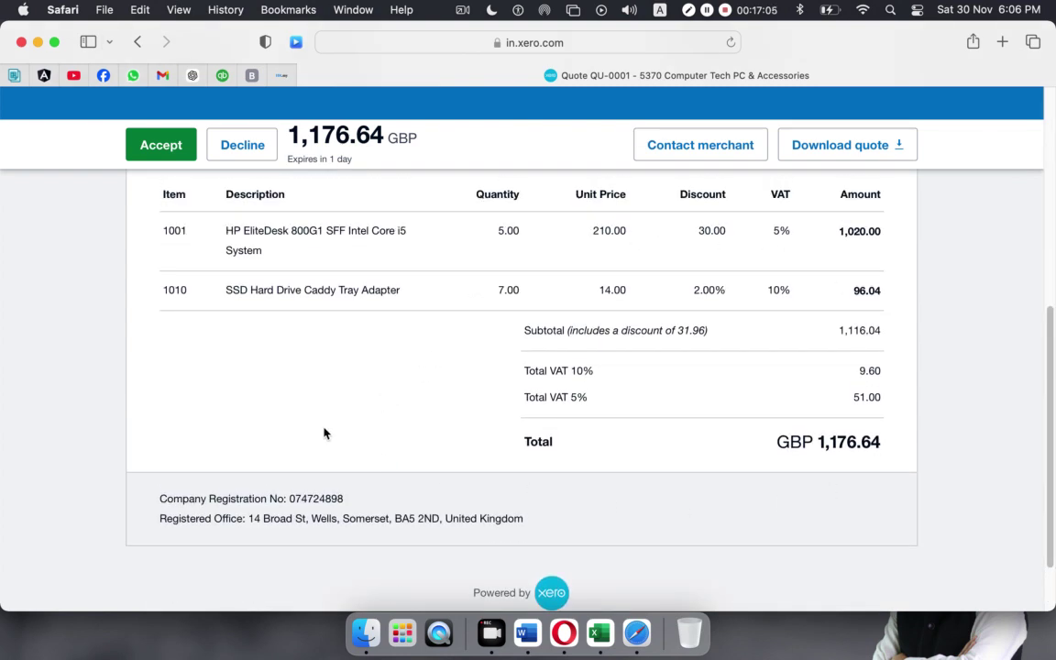
scroll(325, 431, down, 2)
scroll(325, 431, up, 9)
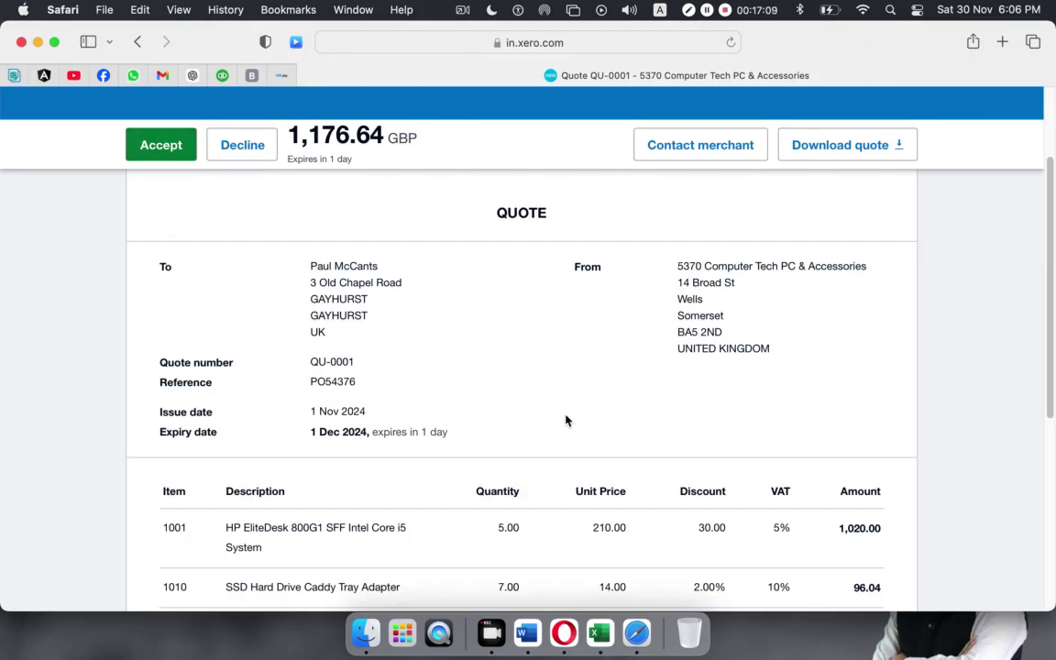
scroll(299, 338, up, 2)
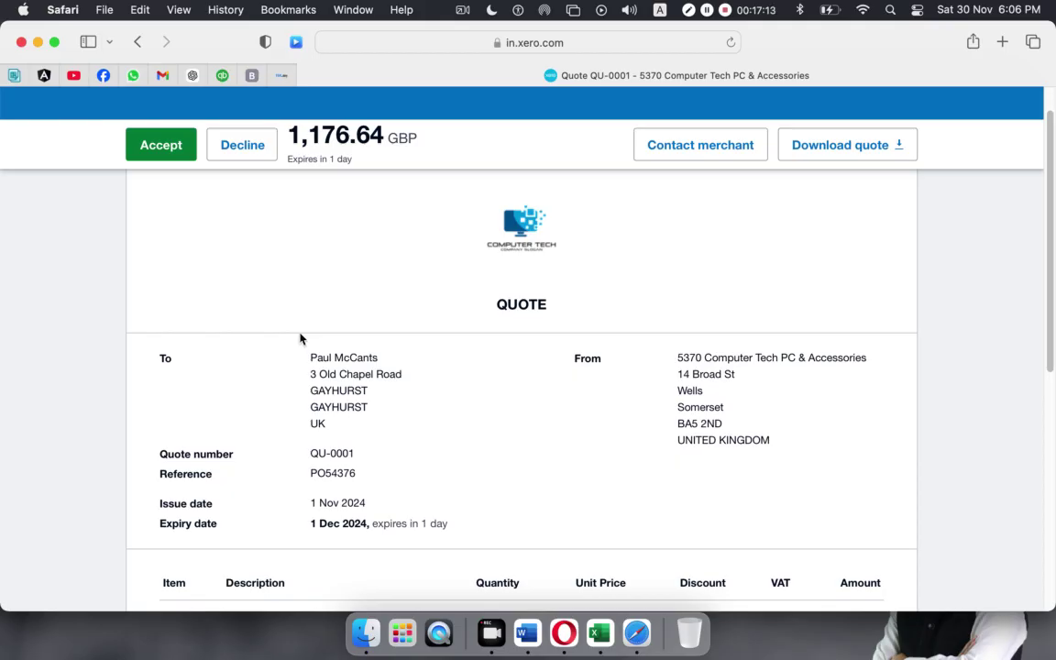
scroll(300, 337, down, 10)
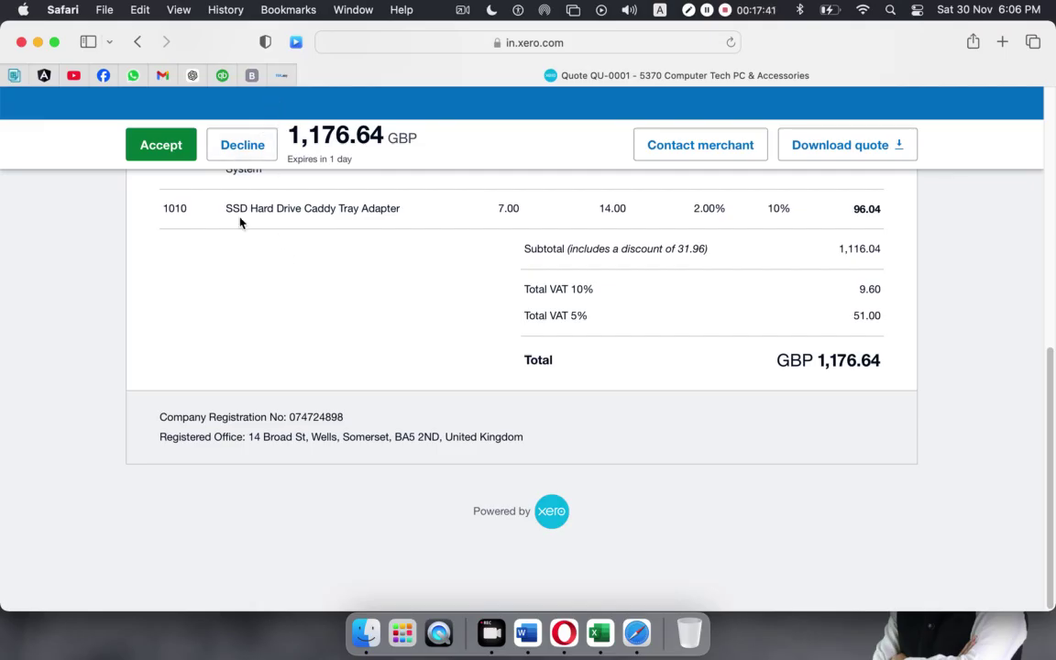
click(153, 147)
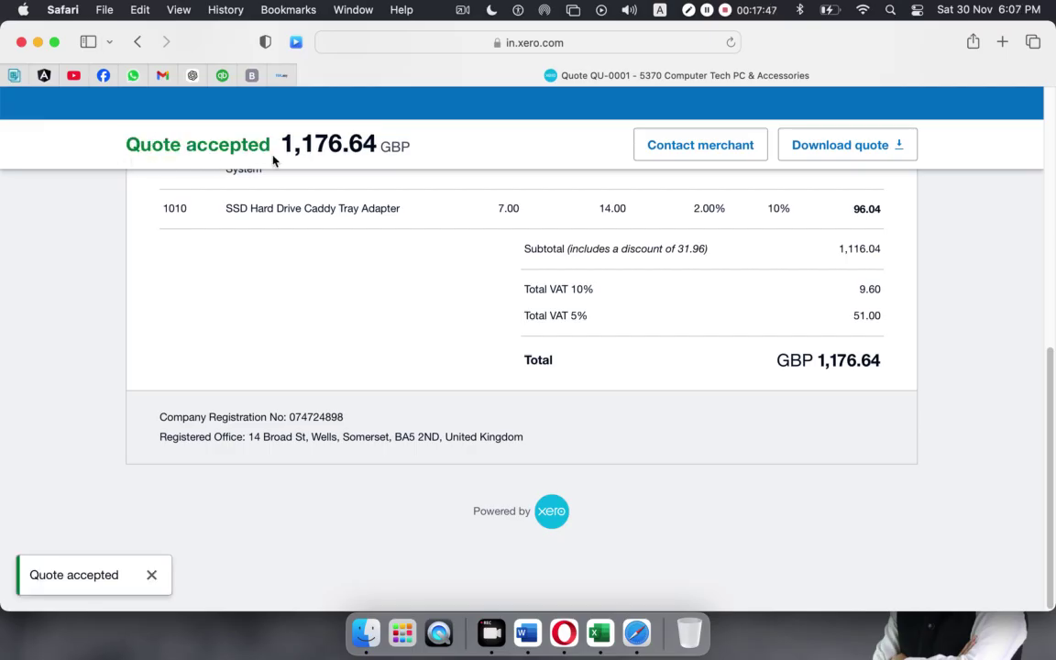
click(38, 42)
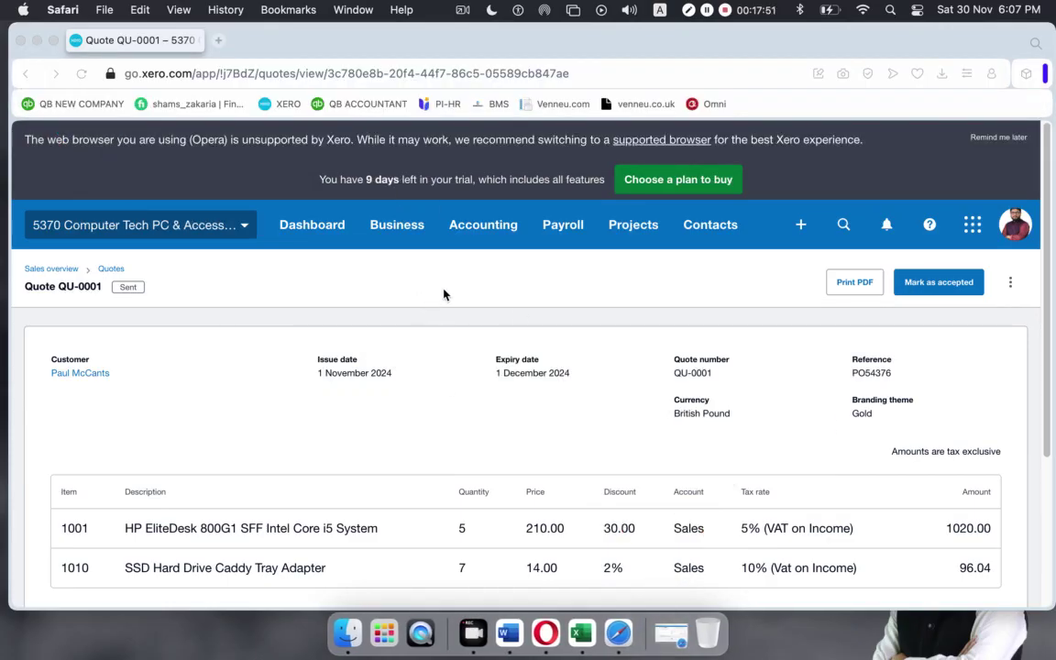
Go back to the quotes list and reopen QU-0001, now marked Accepted.
click(111, 270)
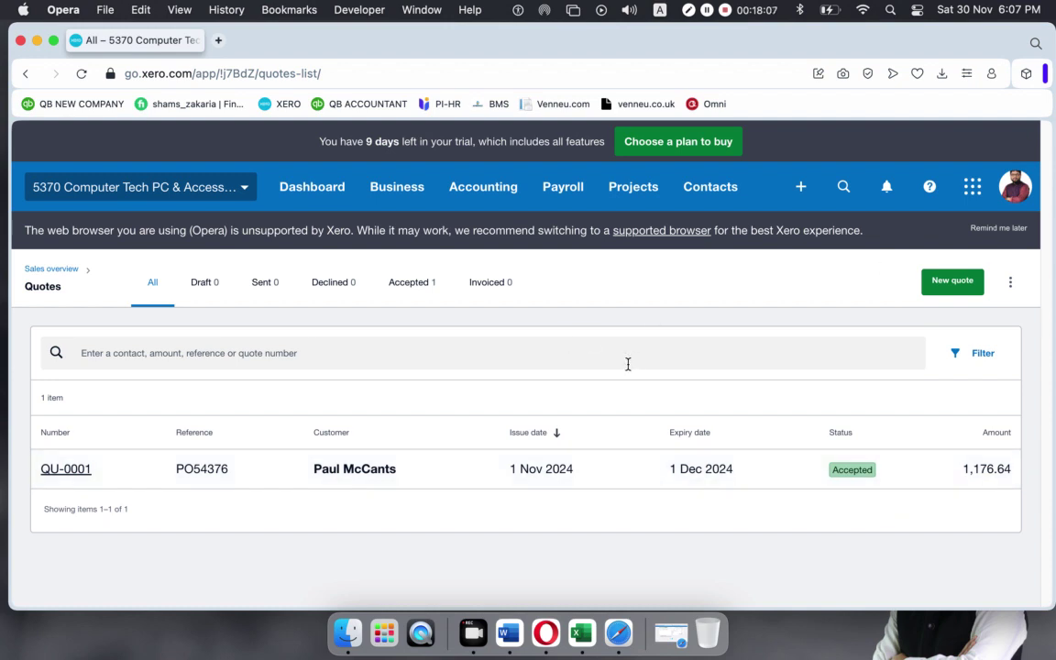
click(1010, 282)
click(1010, 282)
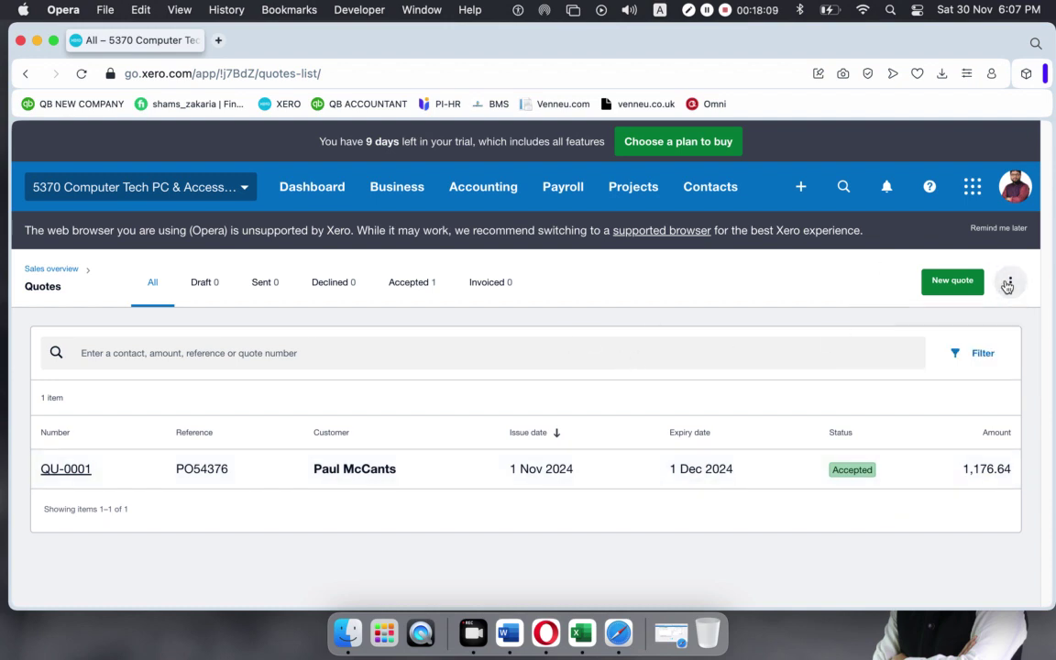
click(791, 449)
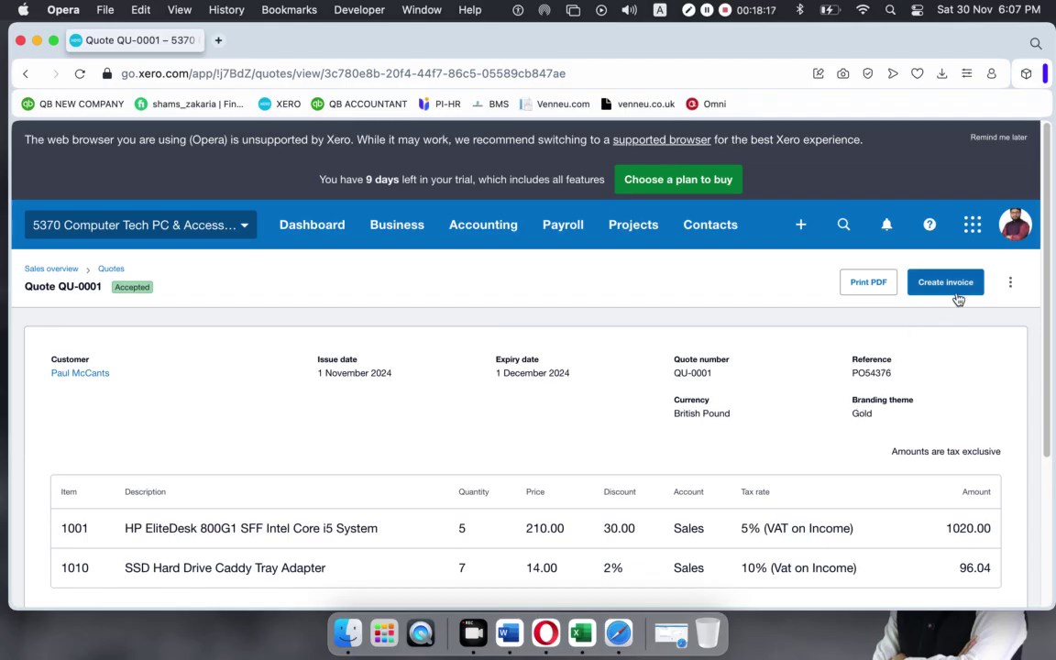
Unmark quote QU-0001 as accepted so it reverts to Sent, then return to the quotes list.
click(1011, 284)
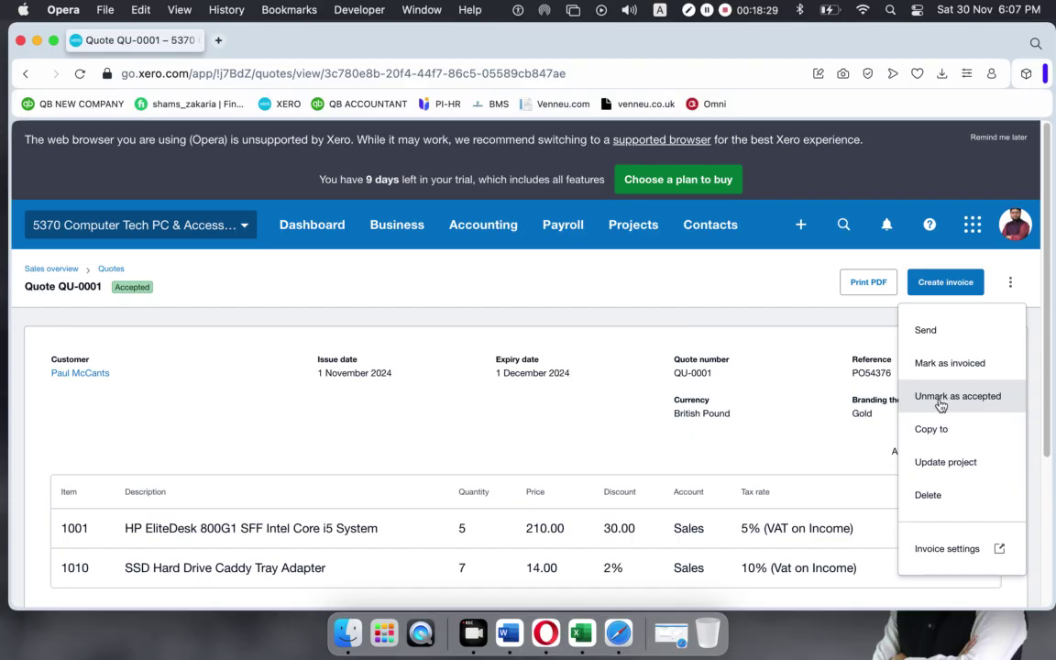
click(940, 405)
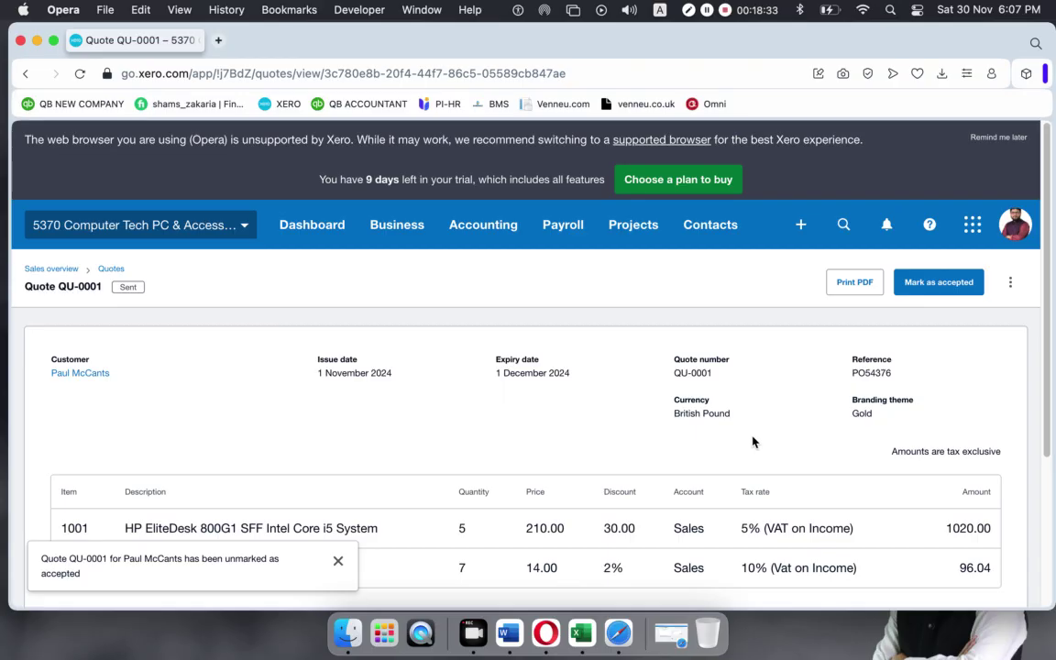
scroll(752, 445, down, 3)
scroll(756, 440, up, 3)
click(110, 268)
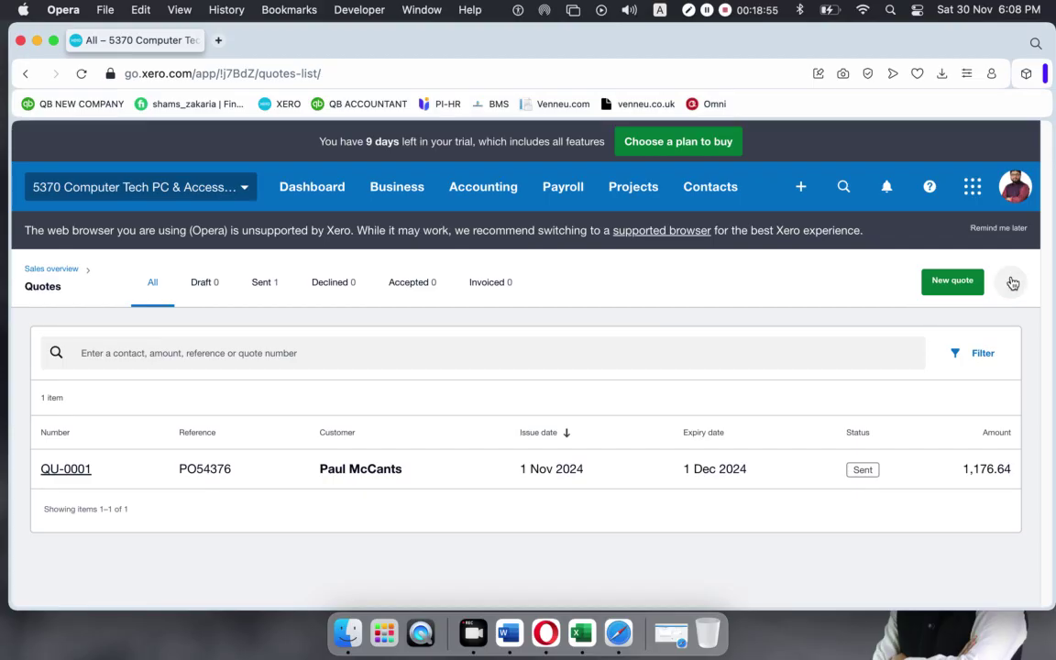
Reopen quote QU-0001, mark it as accepted again, and return to the quotes list.
click(820, 449)
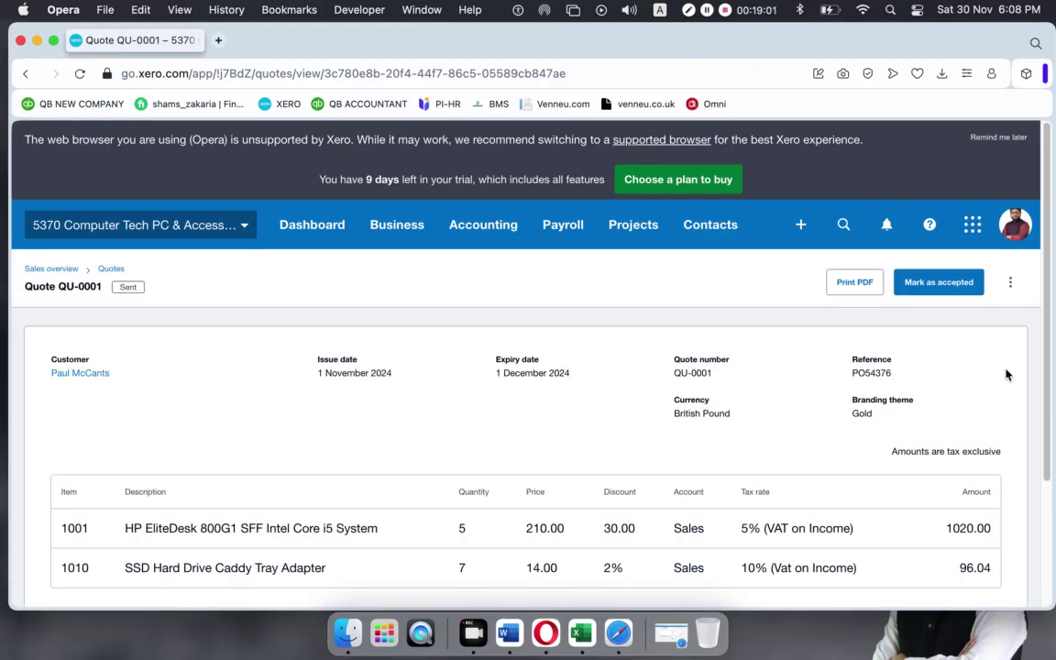
click(1010, 283)
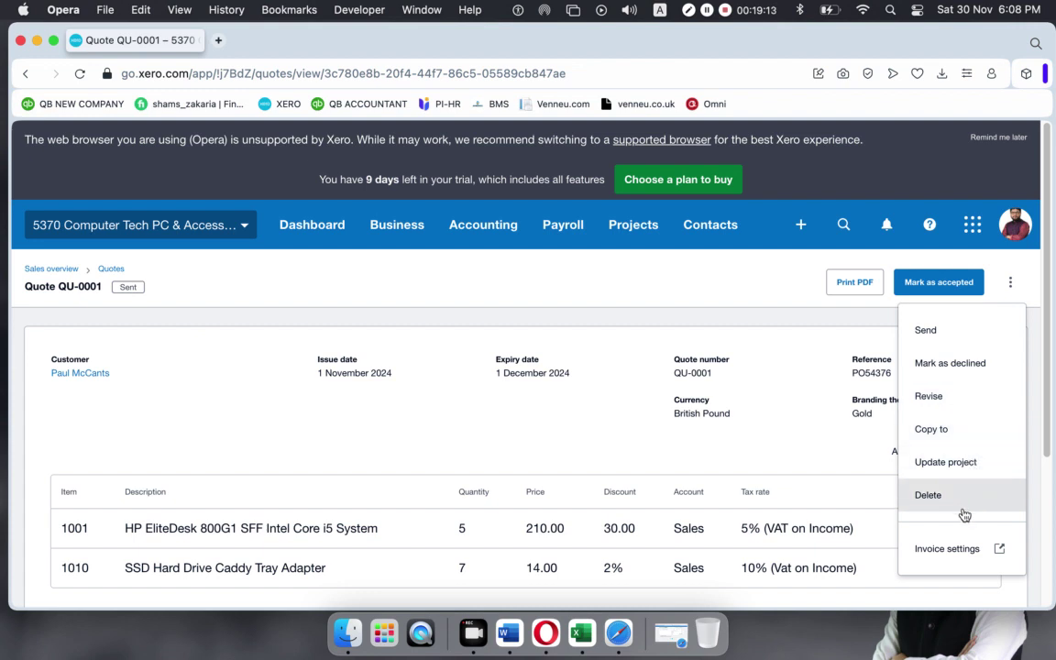
key(Escape)
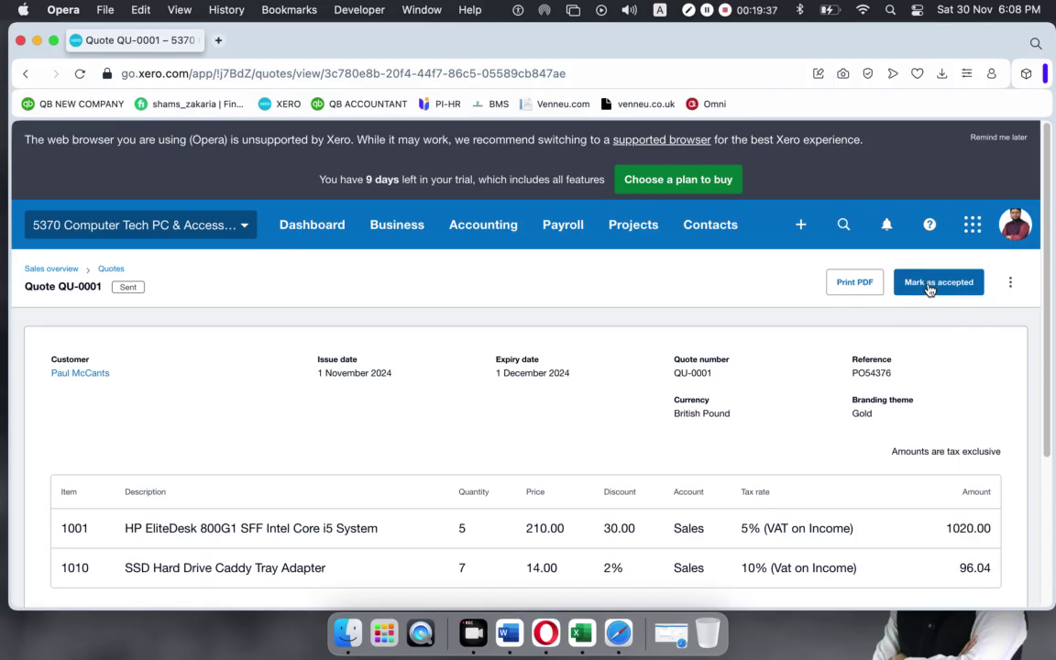
click(930, 290)
scroll(577, 323, down, 5)
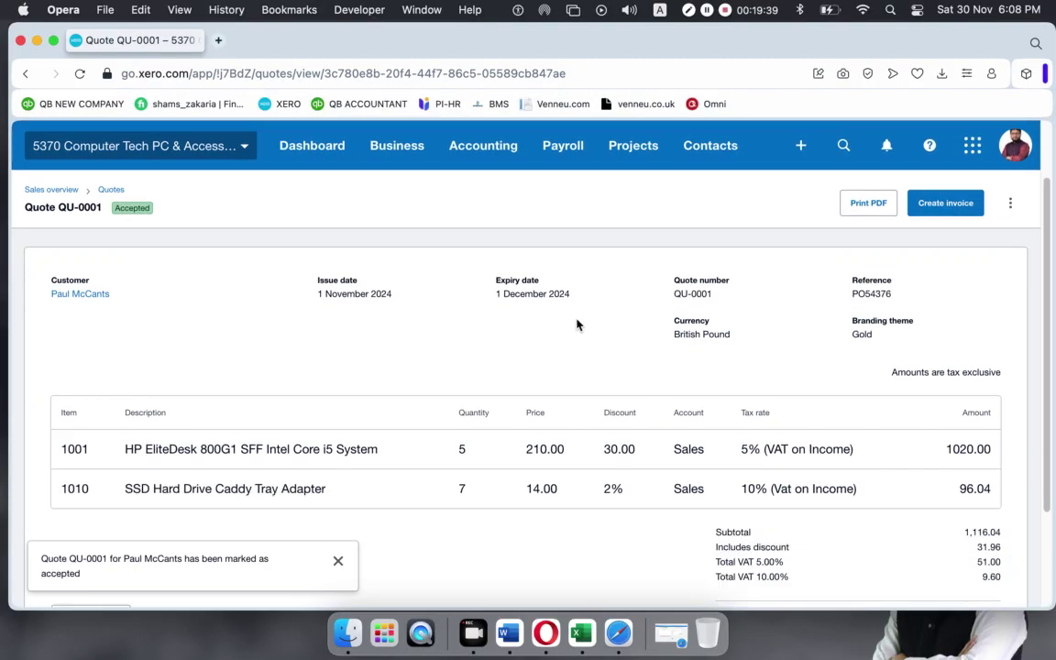
scroll(632, 311, up, 5)
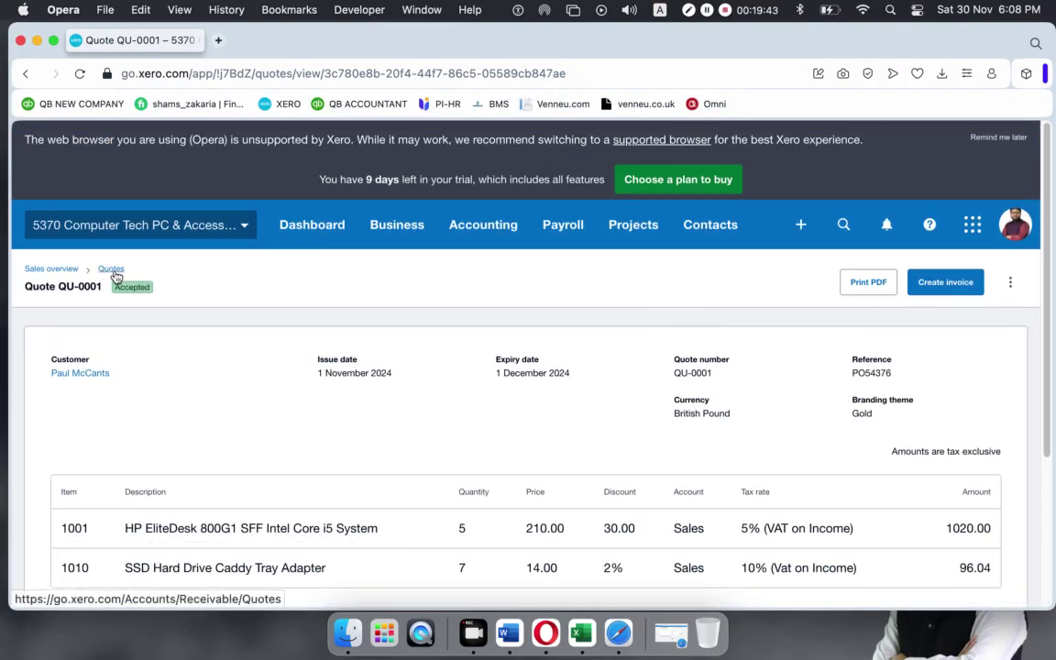
click(110, 268)
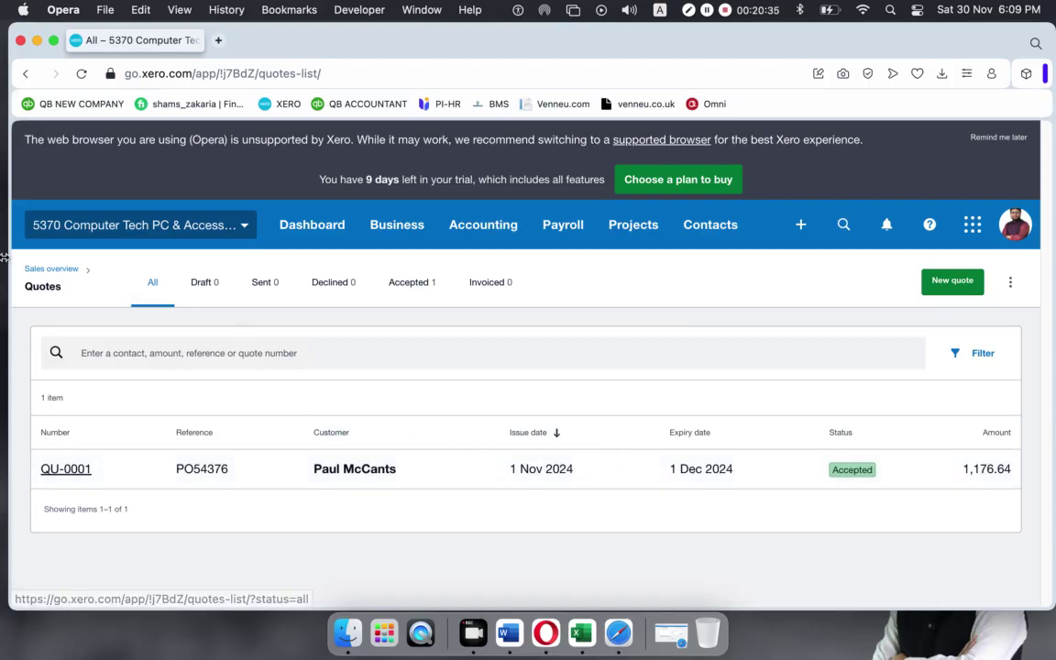
mouse_move(78, 275)
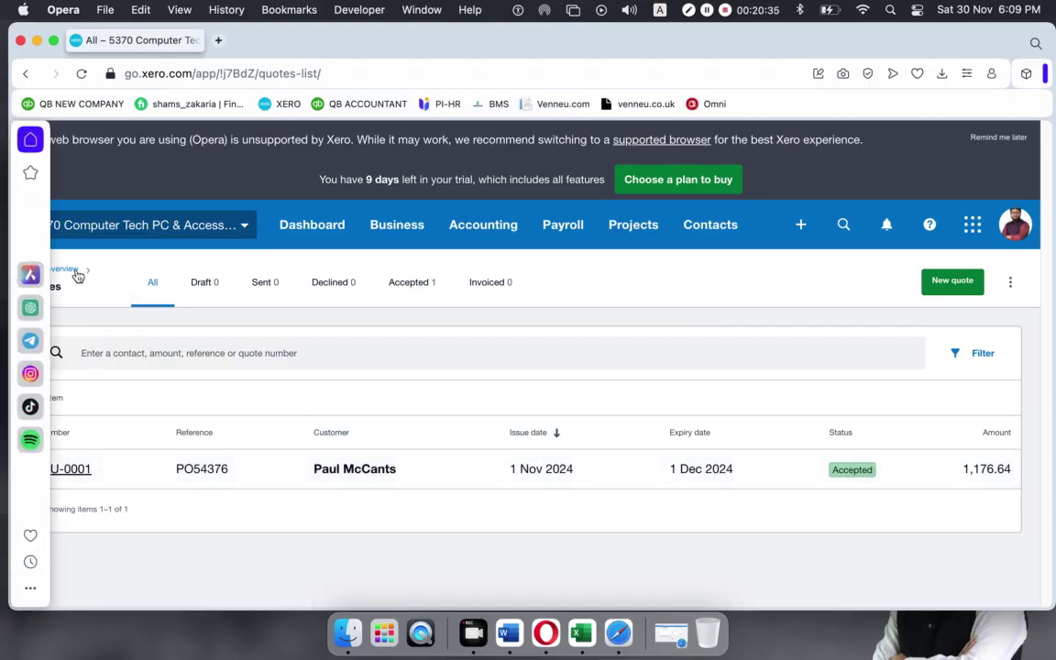
click(376, 226)
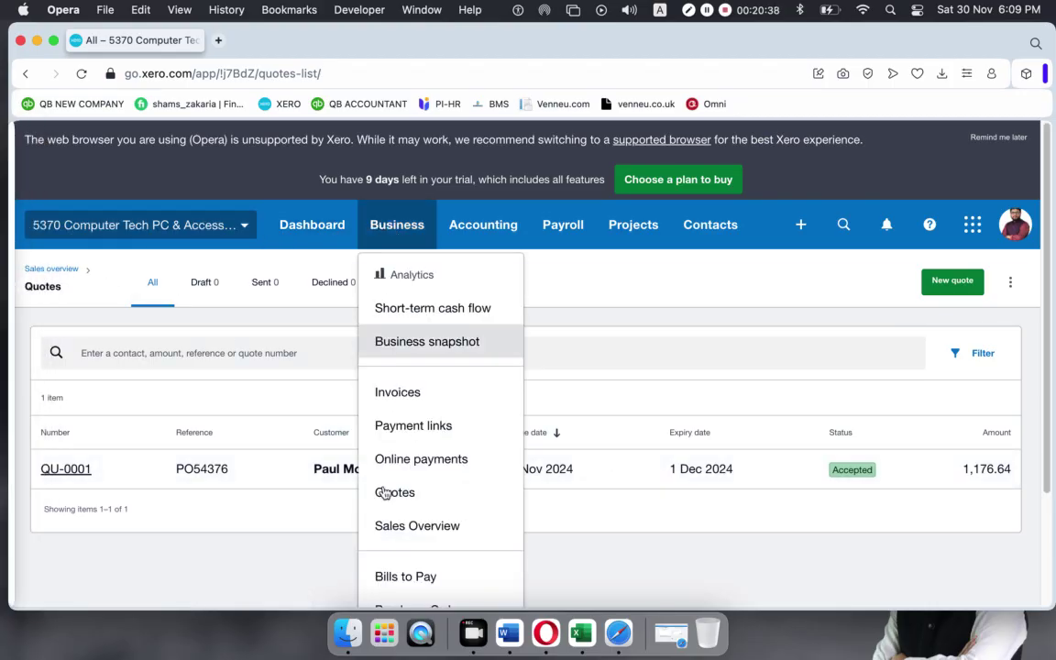
Hide the Sales overview help banner, then open QU-0001 from the full quotes list.
click(417, 526)
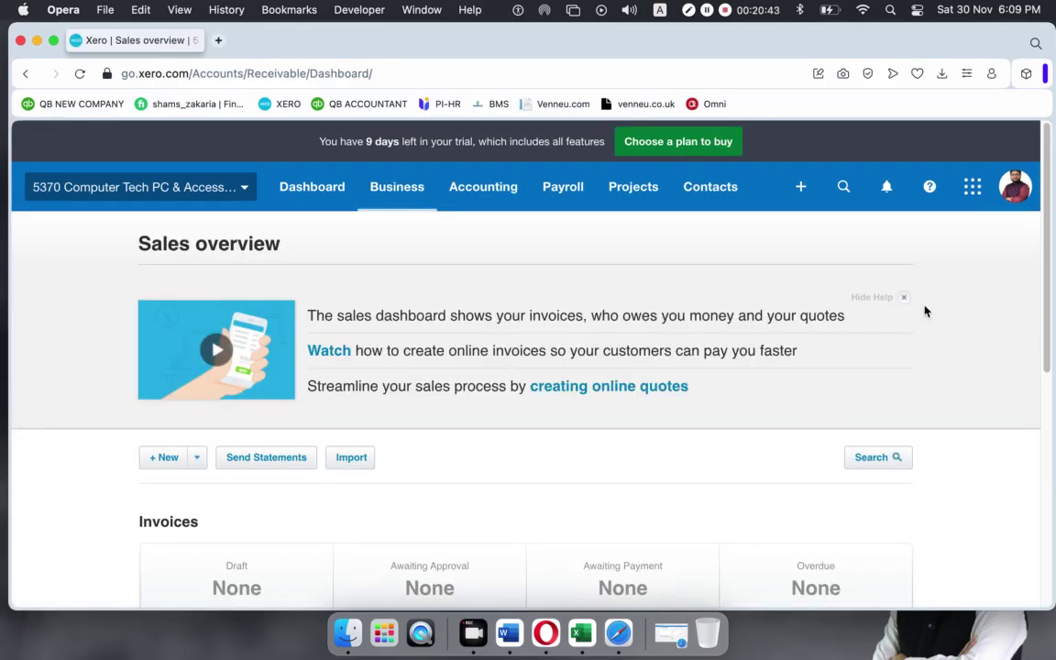
click(901, 300)
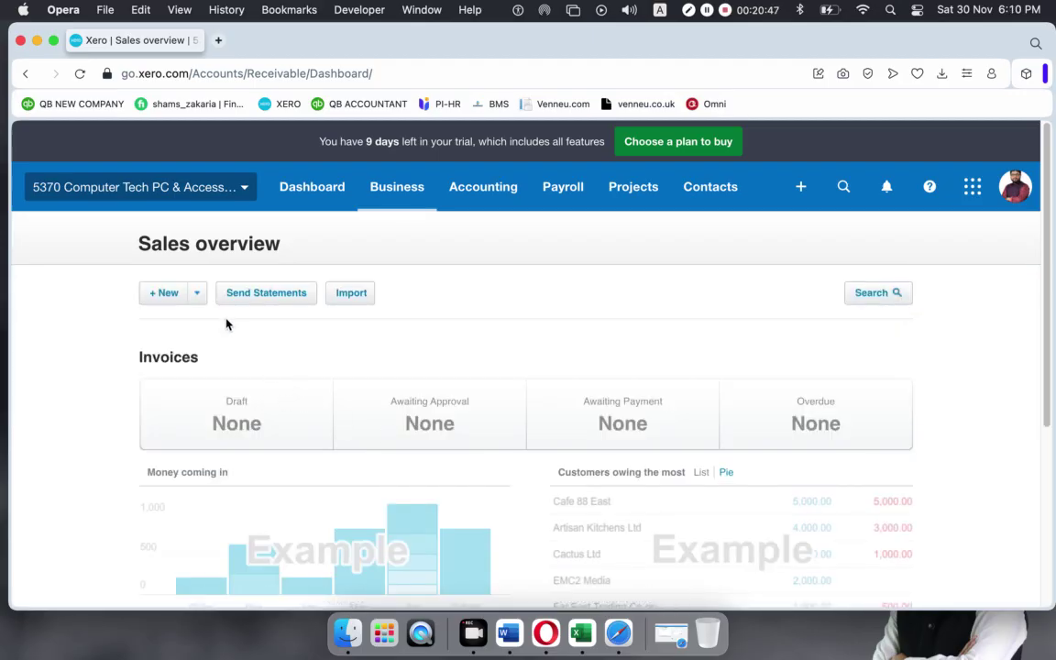
scroll(227, 325, down, 5)
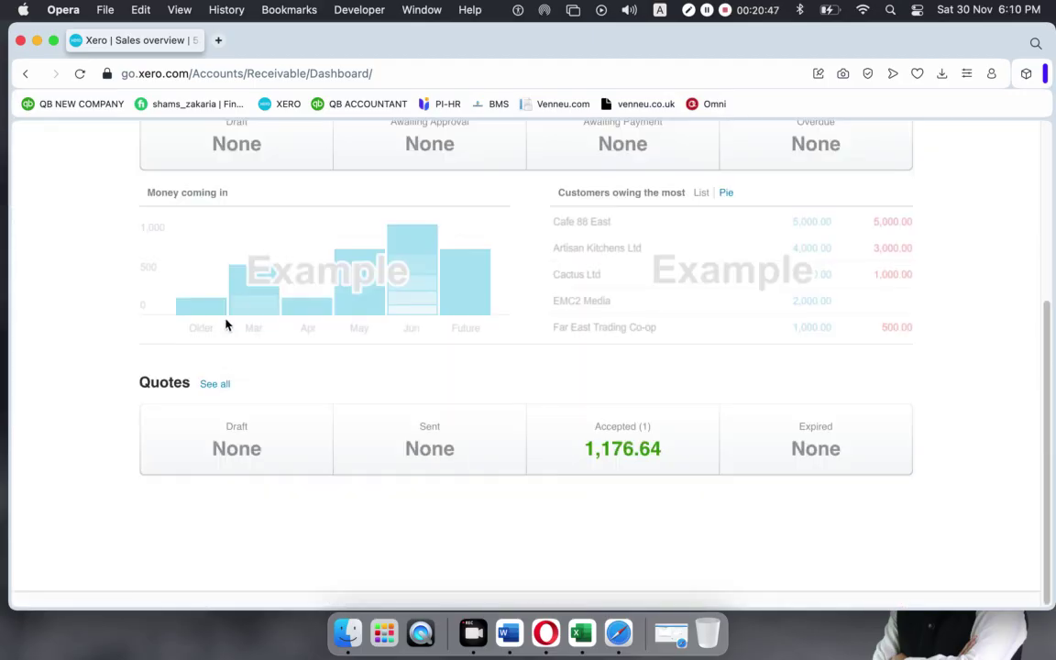
click(216, 384)
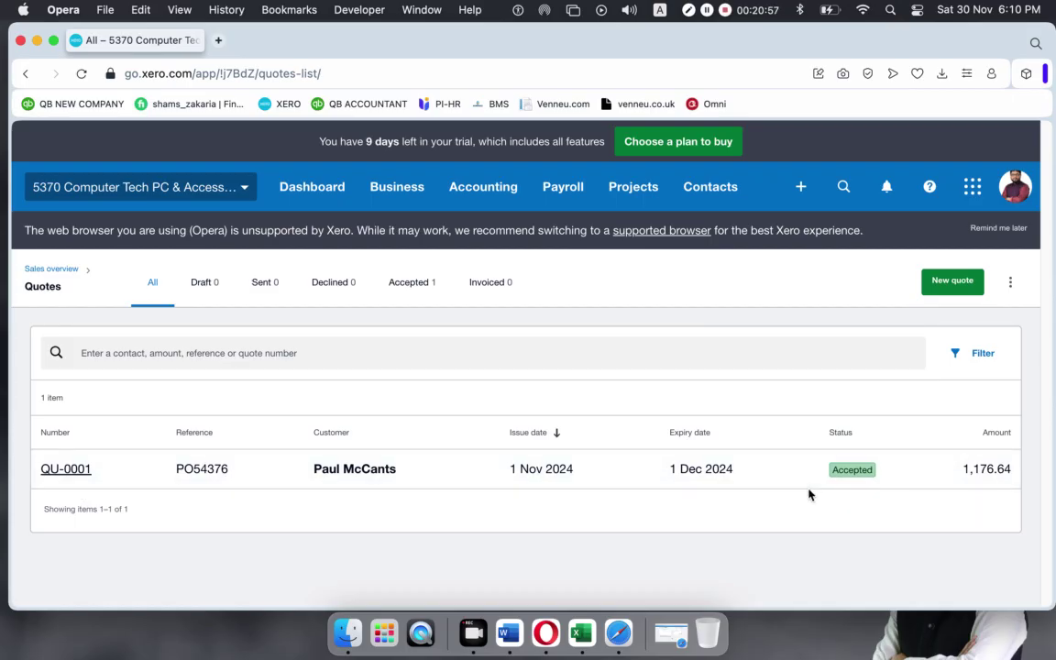
click(450, 468)
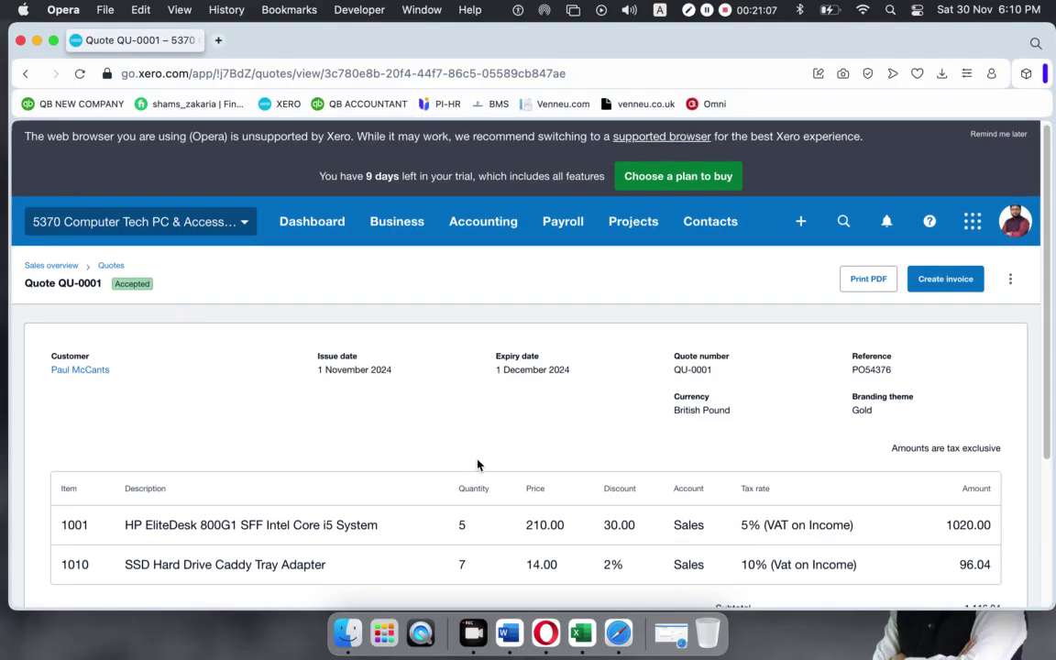
Show the more-actions menu for accepted quote QU-0001, after cancelling a Create invoice attempt.
scroll(476, 464, down, 5)
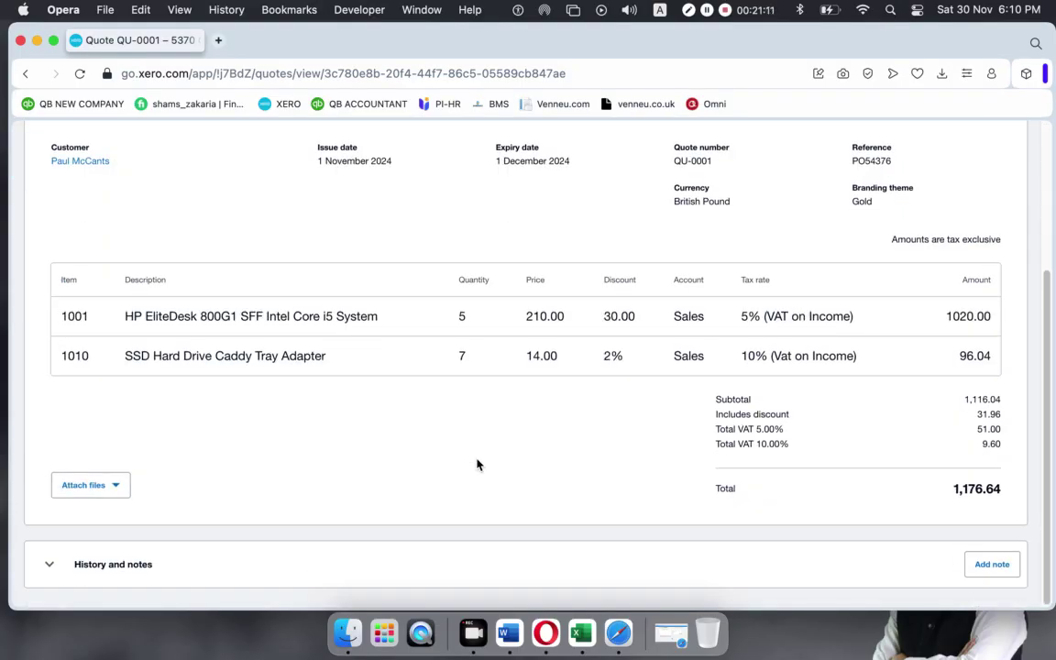
scroll(477, 464, up, 5)
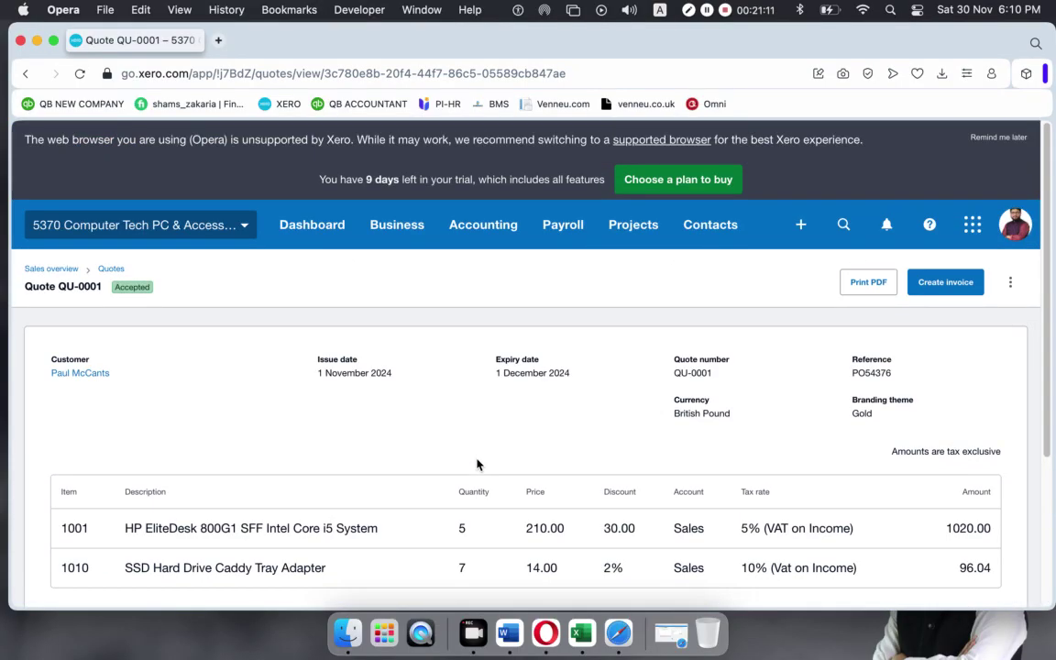
click(931, 287)
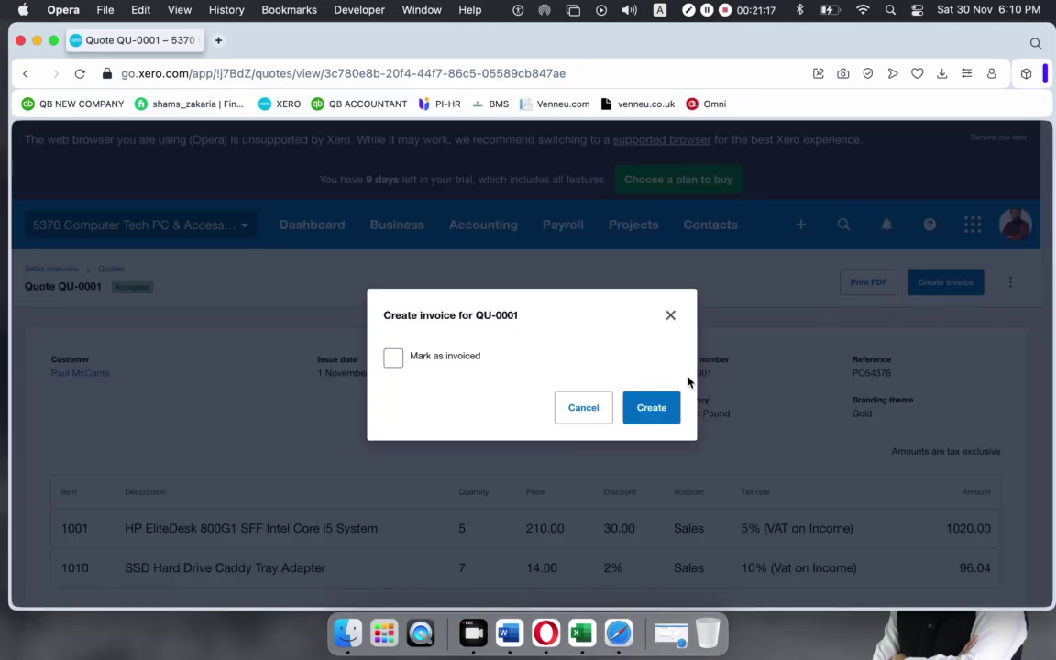
click(670, 314)
click(1011, 285)
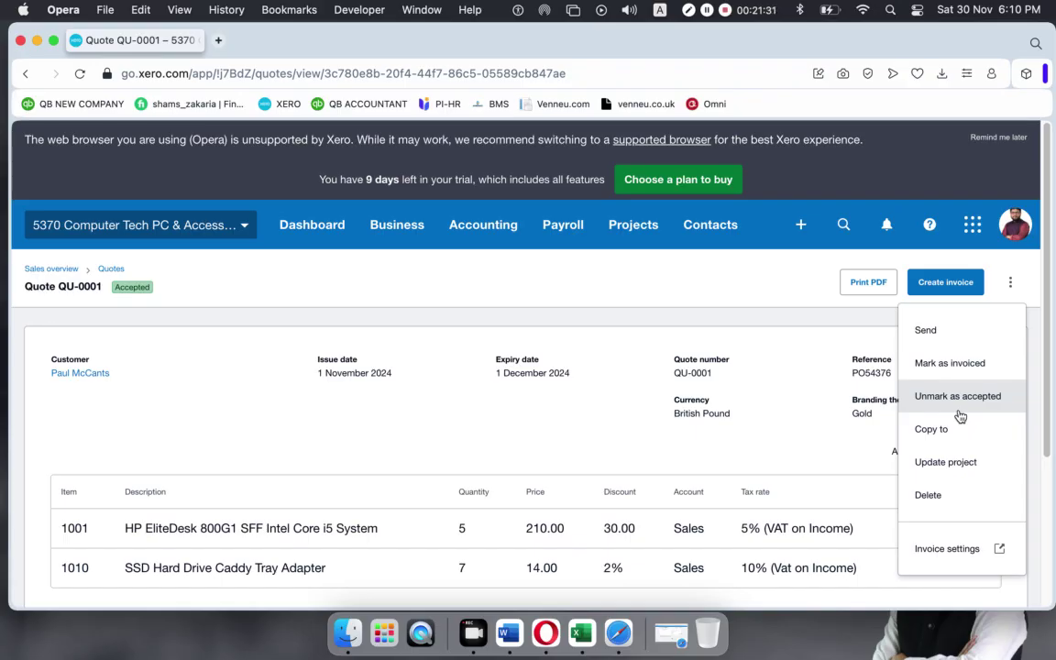
click(768, 298)
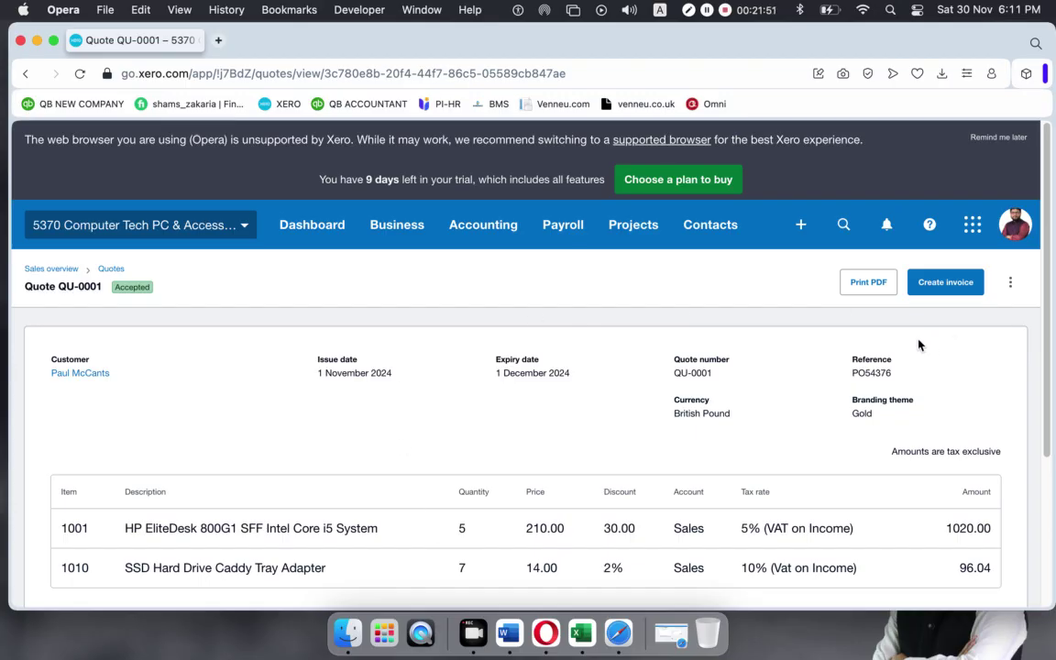
click(1010, 283)
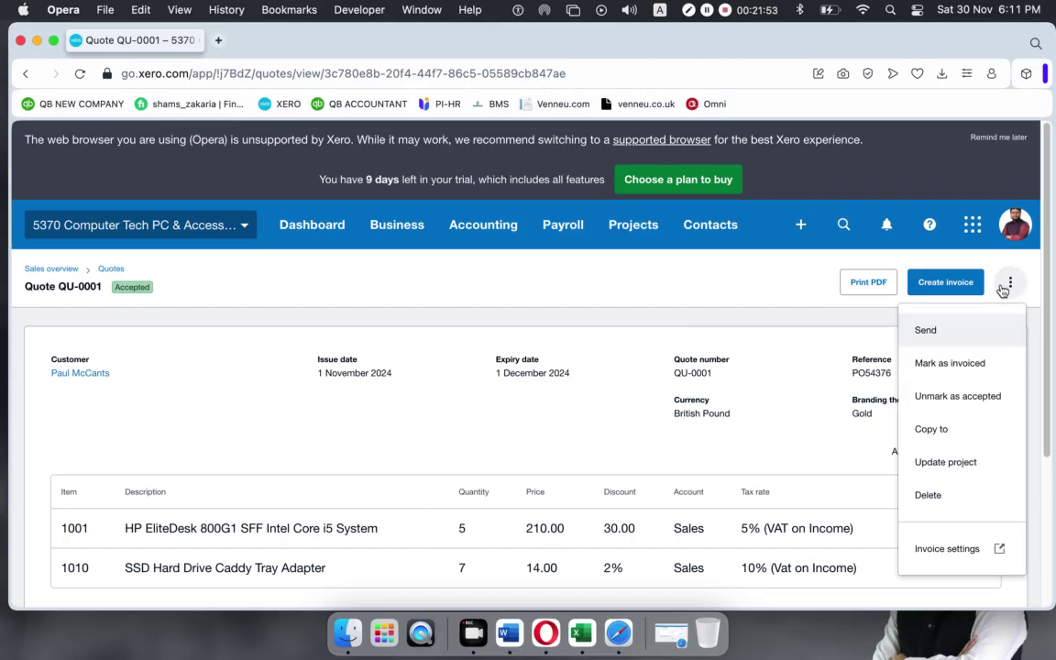
Copy quote QU-0001 into a new draft invoice, INV-0001.
click(931, 431)
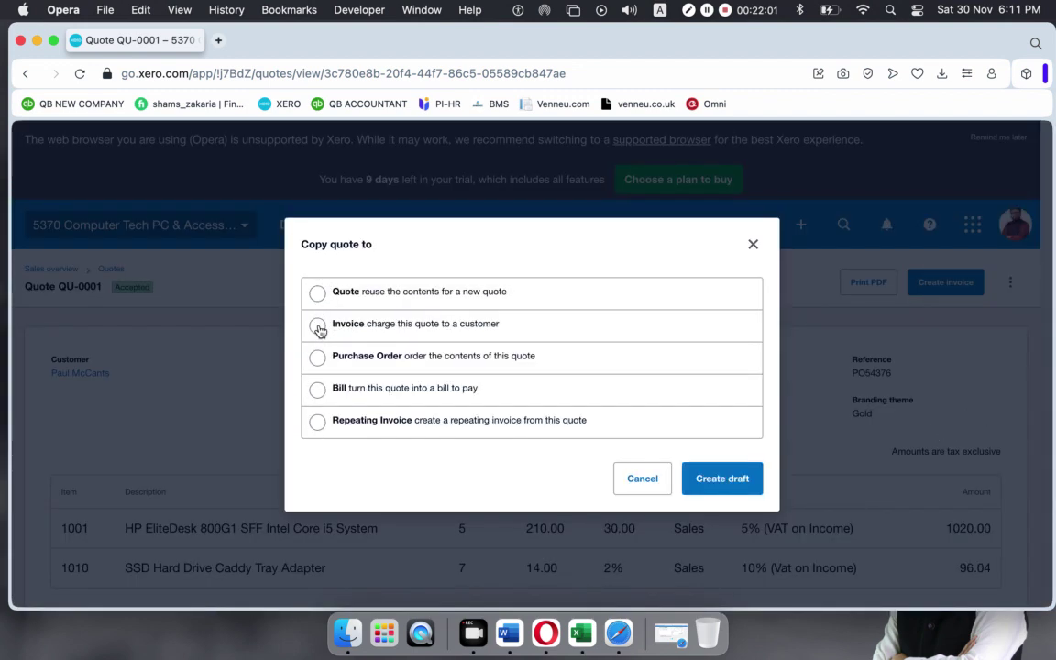
click(417, 333)
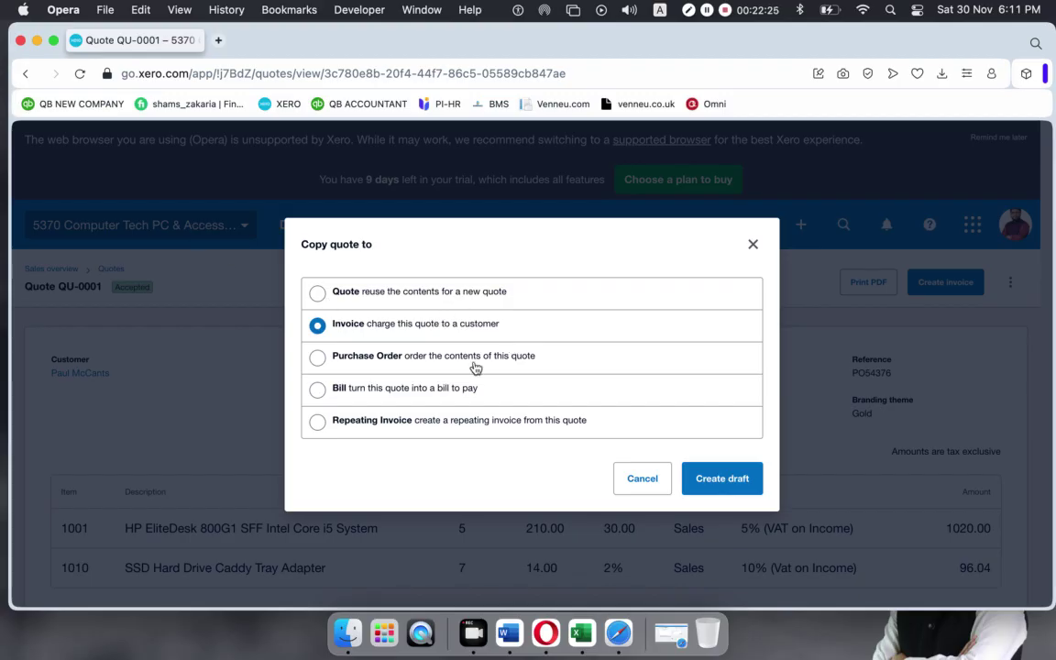
click(717, 484)
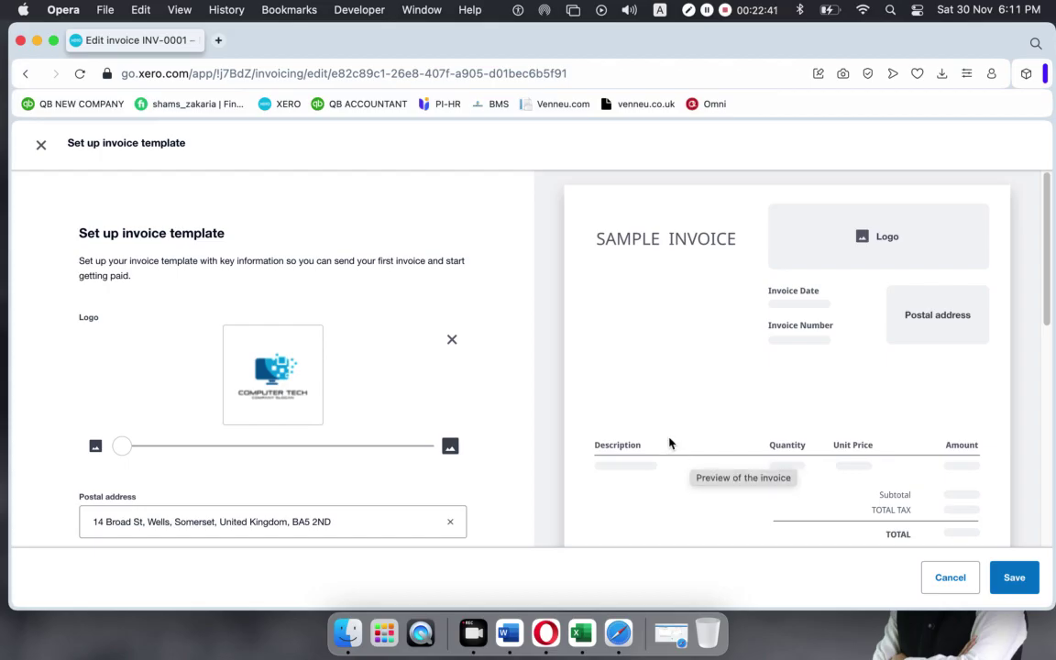
Save the invoice template with logo and postal address, and dismiss the online payments prompt.
scroll(600, 354, down, 6)
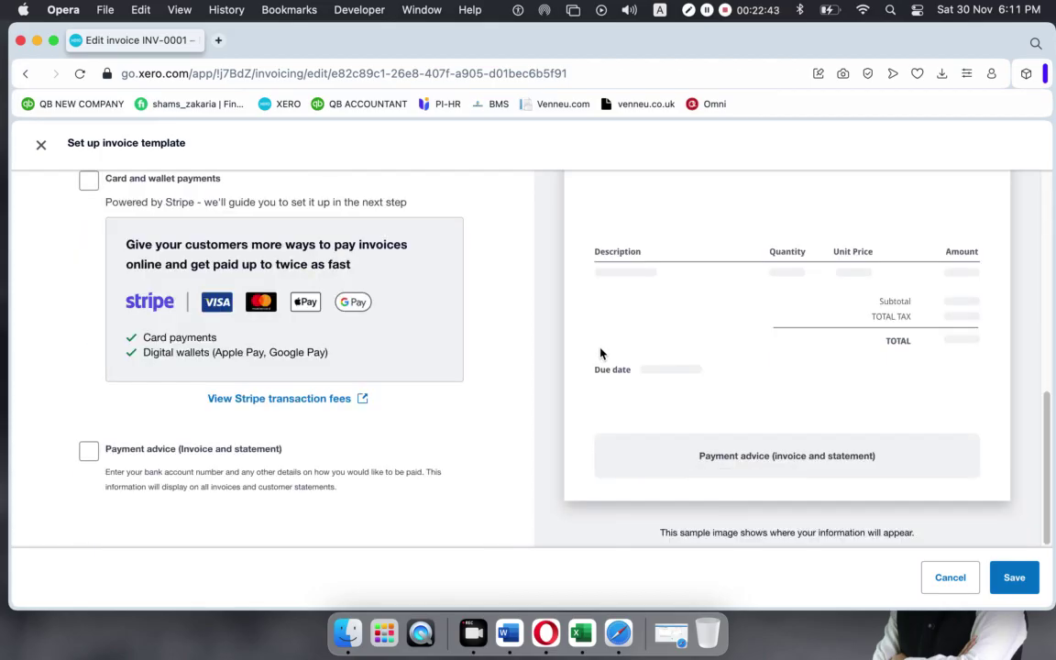
scroll(600, 354, up, 6)
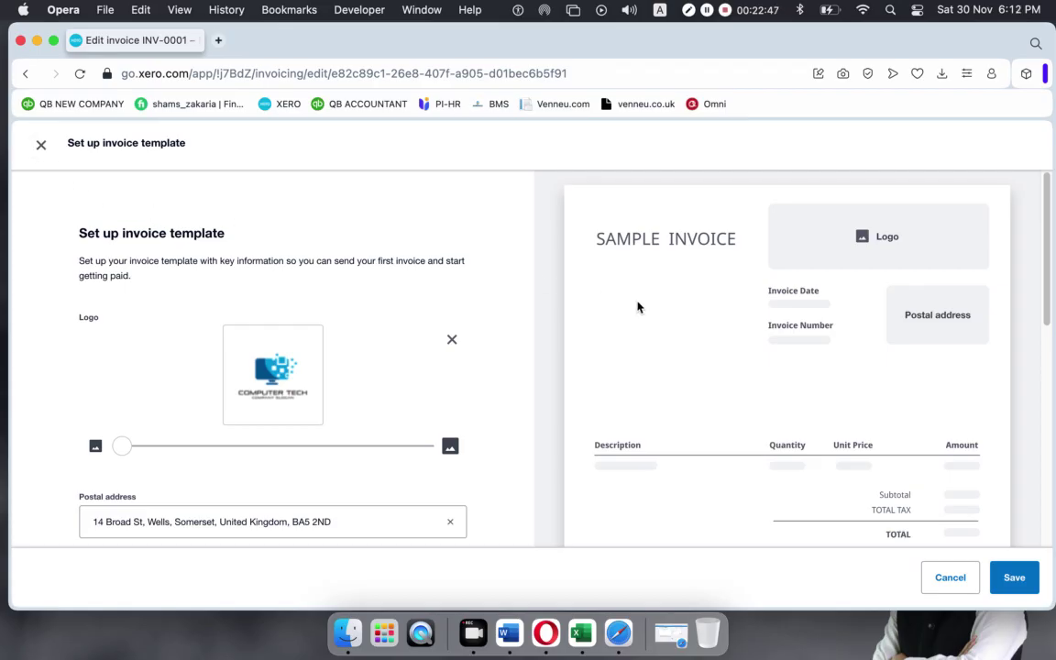
scroll(637, 307, down, 5)
scroll(768, 339, up, 5)
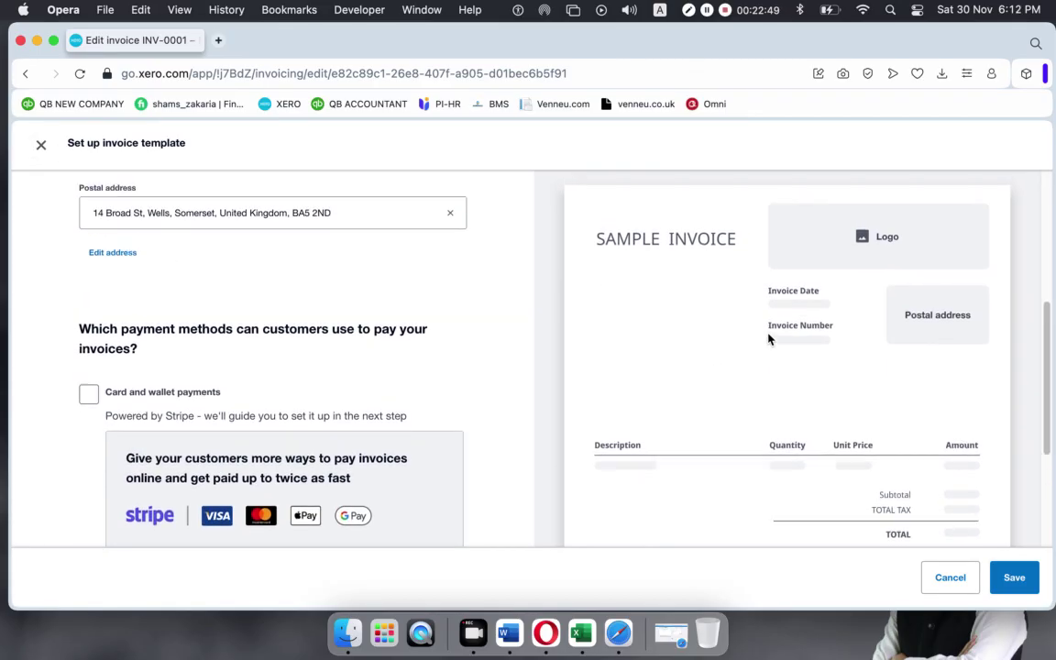
click(1011, 576)
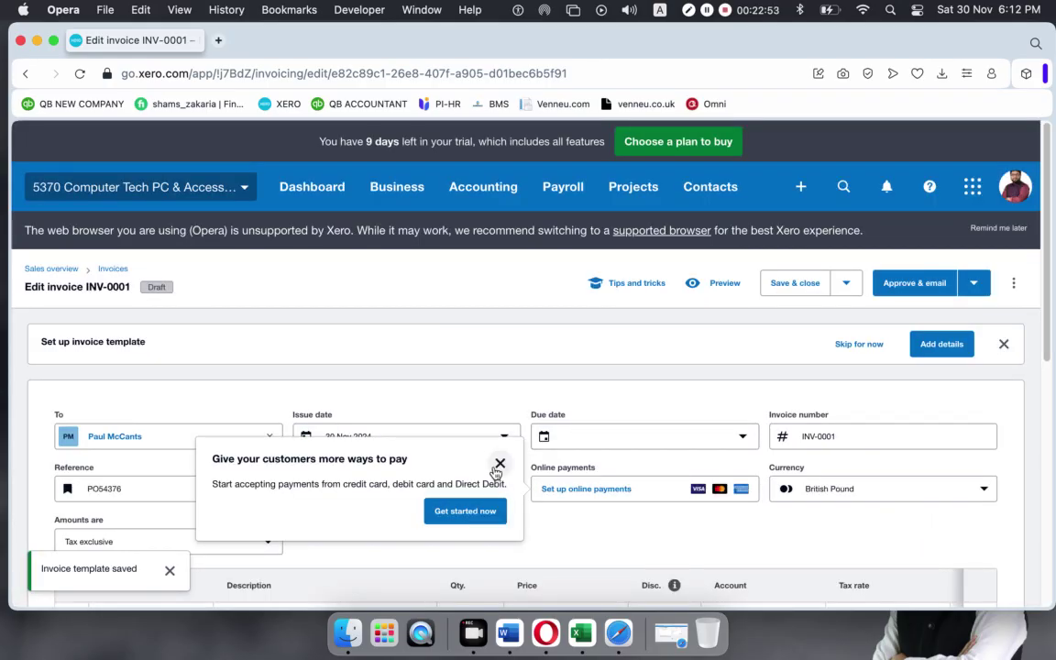
click(499, 462)
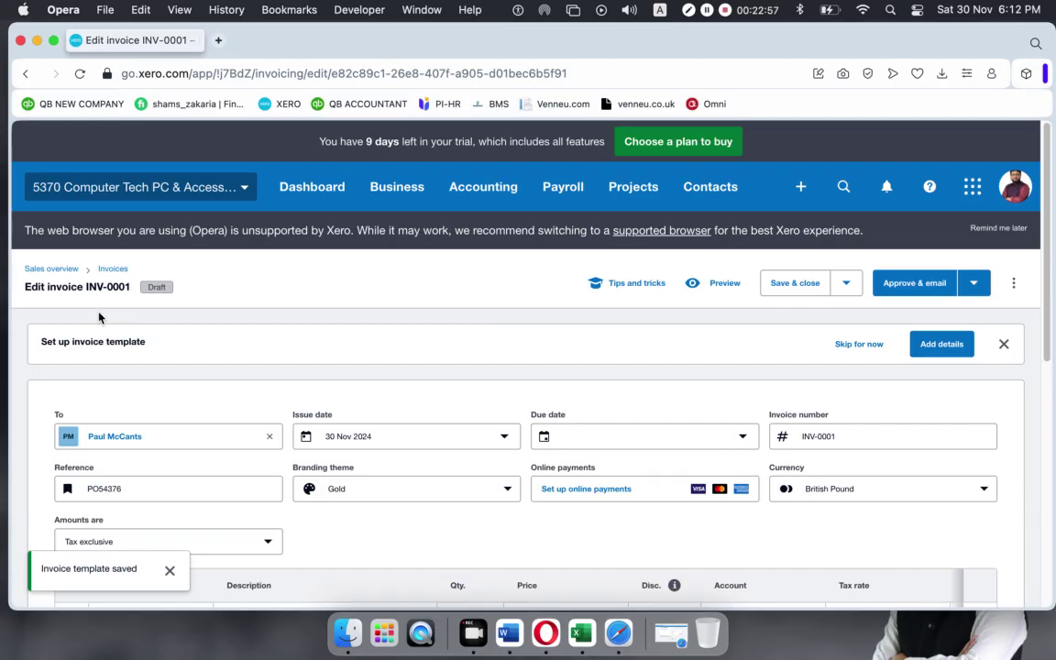
Change quantities to 4 HP EliteDesk and 10 SSD caddy adapters, for a 1,001.42 total.
drag(86, 286, 130, 286)
scroll(275, 385, down, 5)
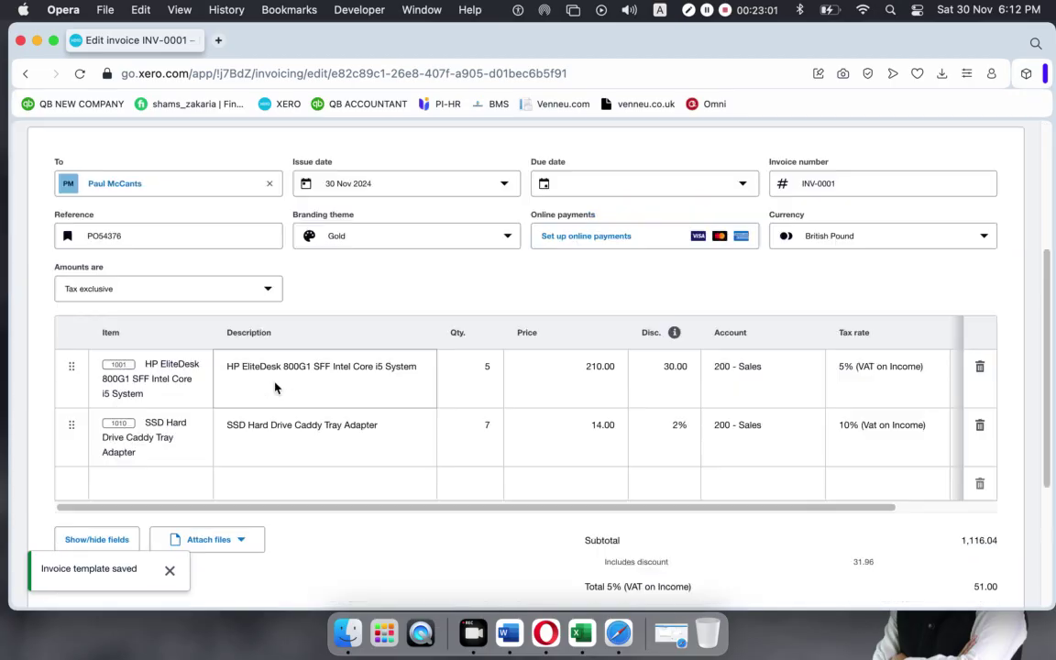
scroll(275, 388, up, 2)
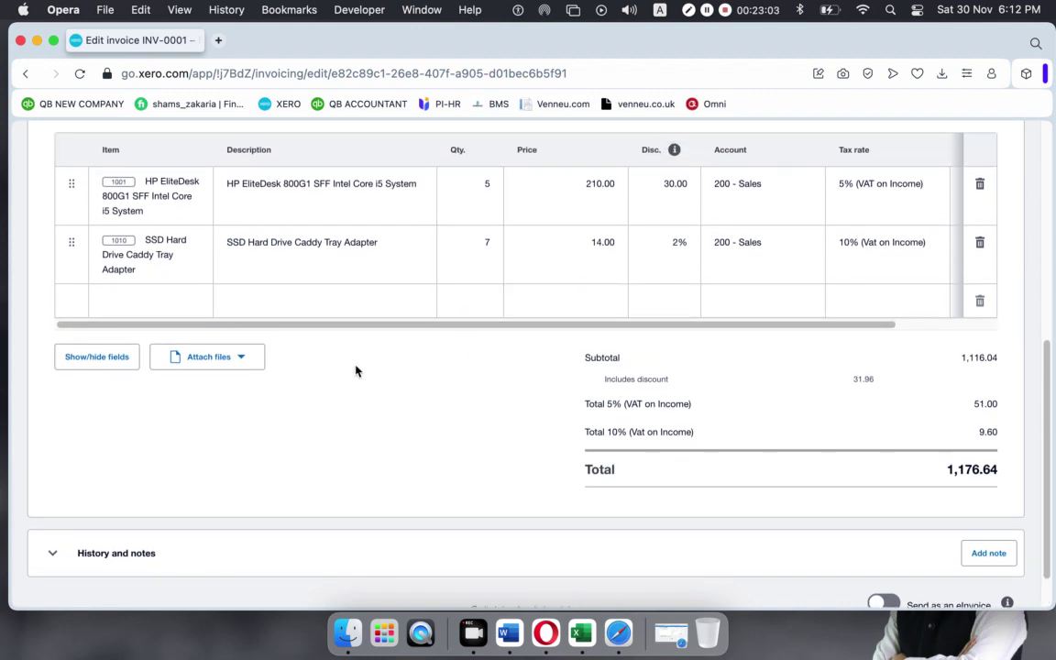
scroll(362, 366, up, 2)
click(490, 228)
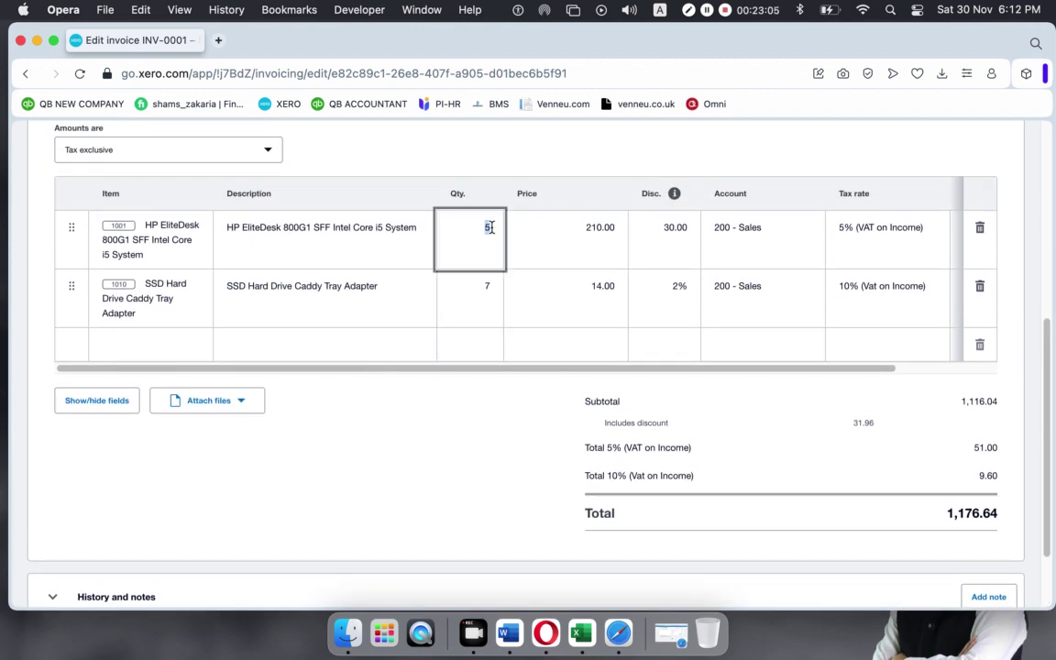
text(4)
click(377, 408)
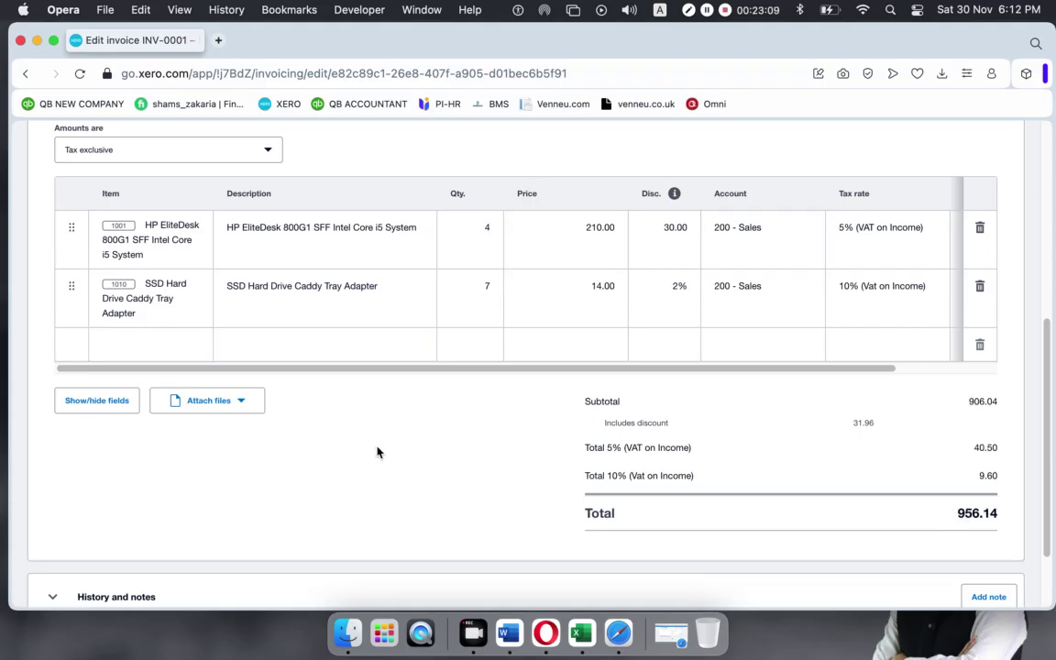
click(483, 289)
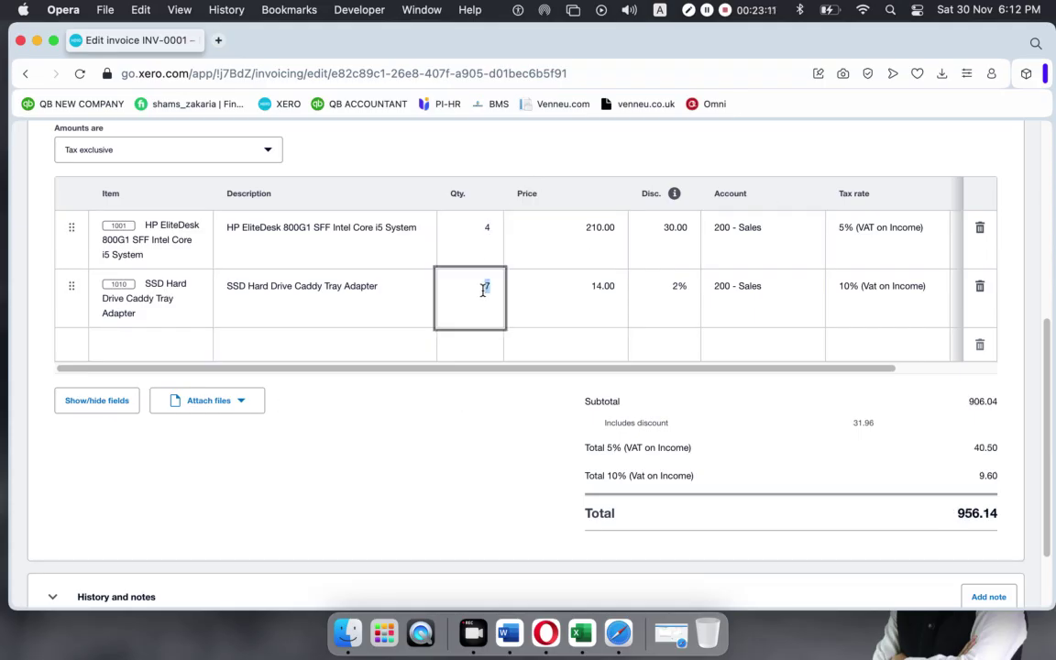
text(10)
click(397, 491)
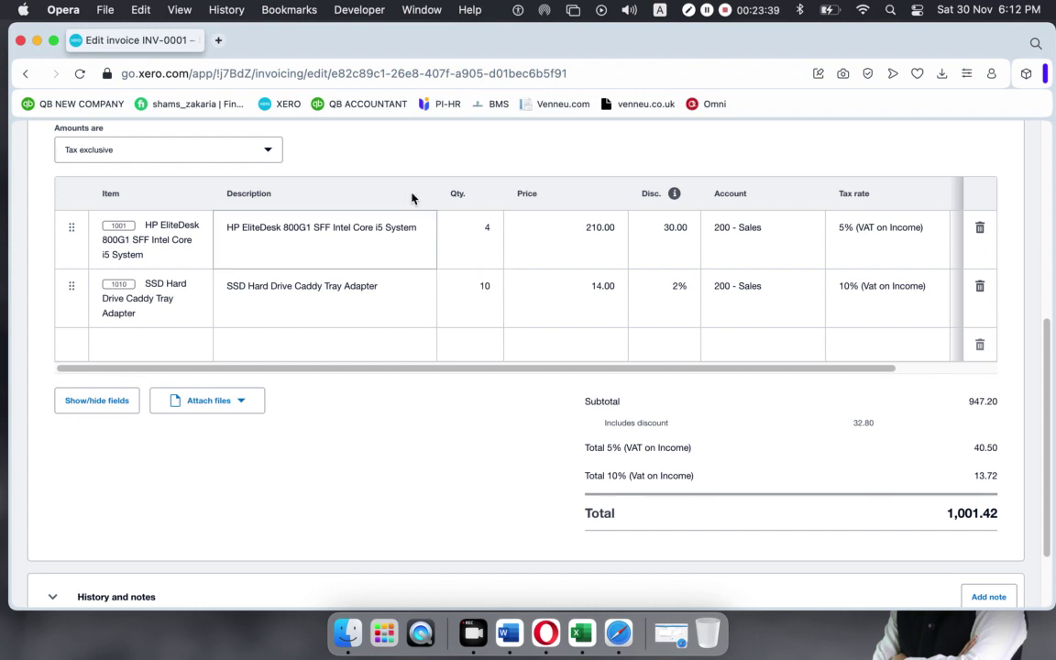
scroll(492, 339, down, 2)
Set the invoice due date to In 14 days, 14 Dec 2024.
scroll(492, 341, up, 10)
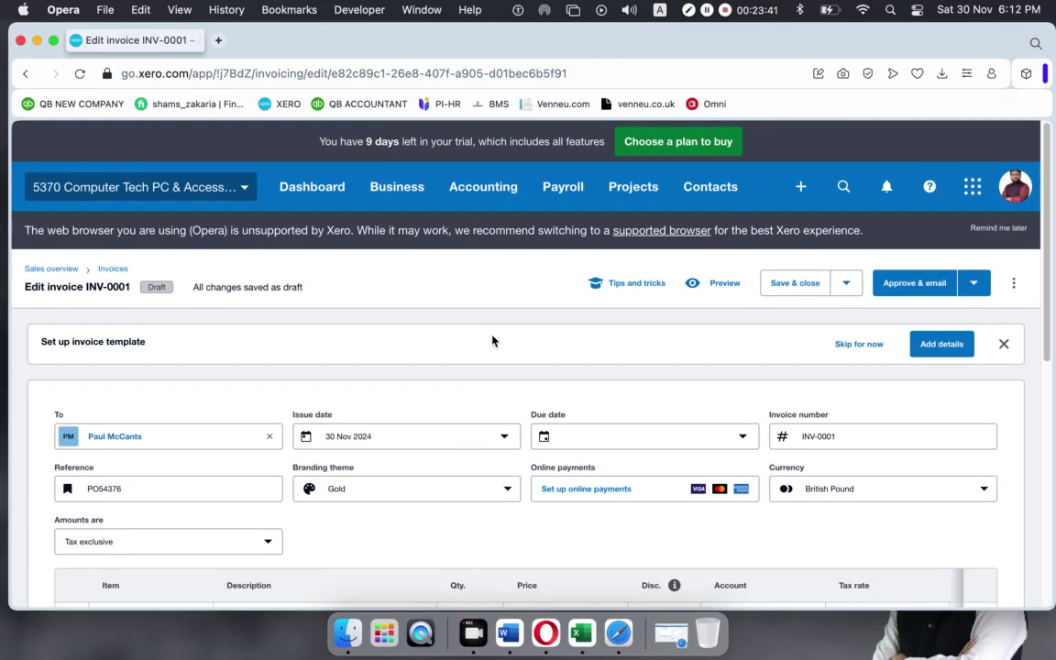
scroll(492, 341, down, 3)
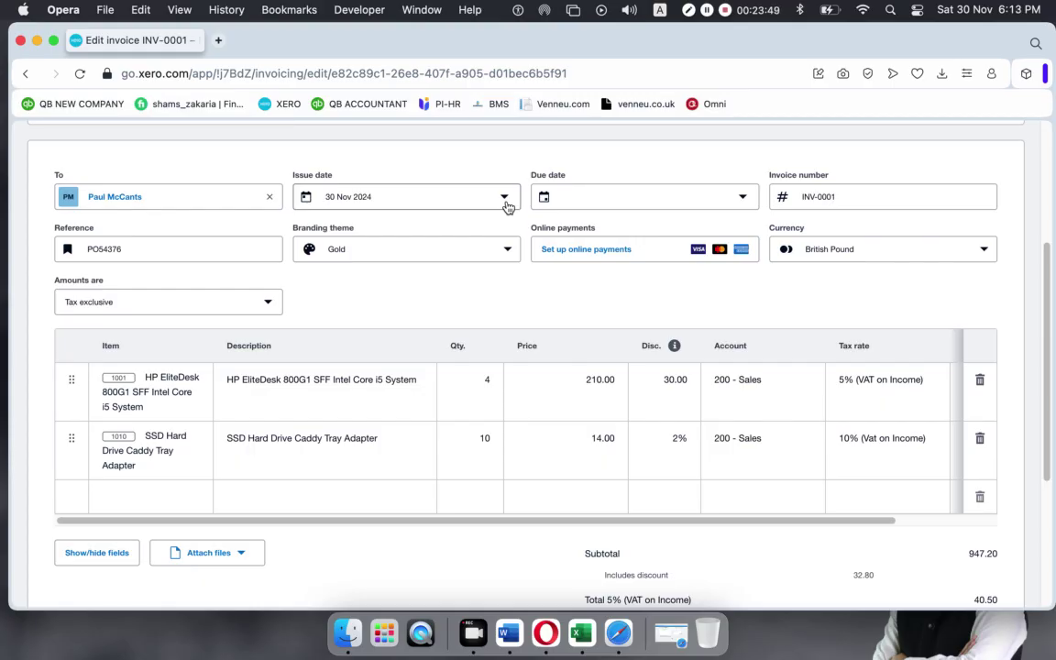
click(744, 197)
click(596, 307)
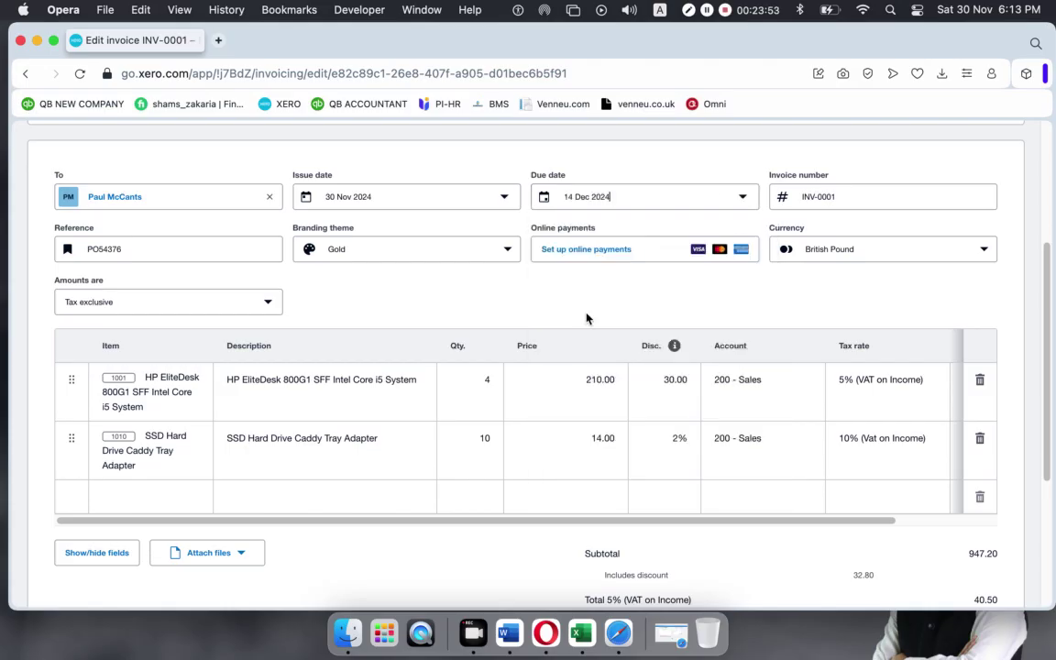
click(459, 162)
Review the invoice, then save and close draft INV-0001.
scroll(568, 284, down, 1)
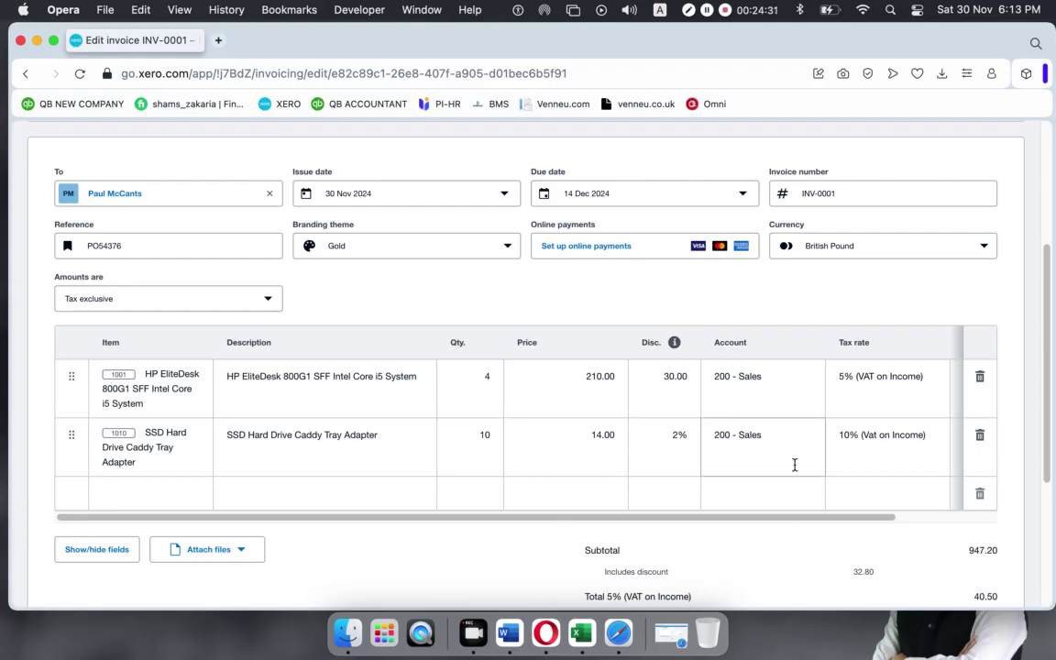
scroll(795, 465, up, 5)
scroll(794, 469, down, 10)
scroll(796, 469, up, 10)
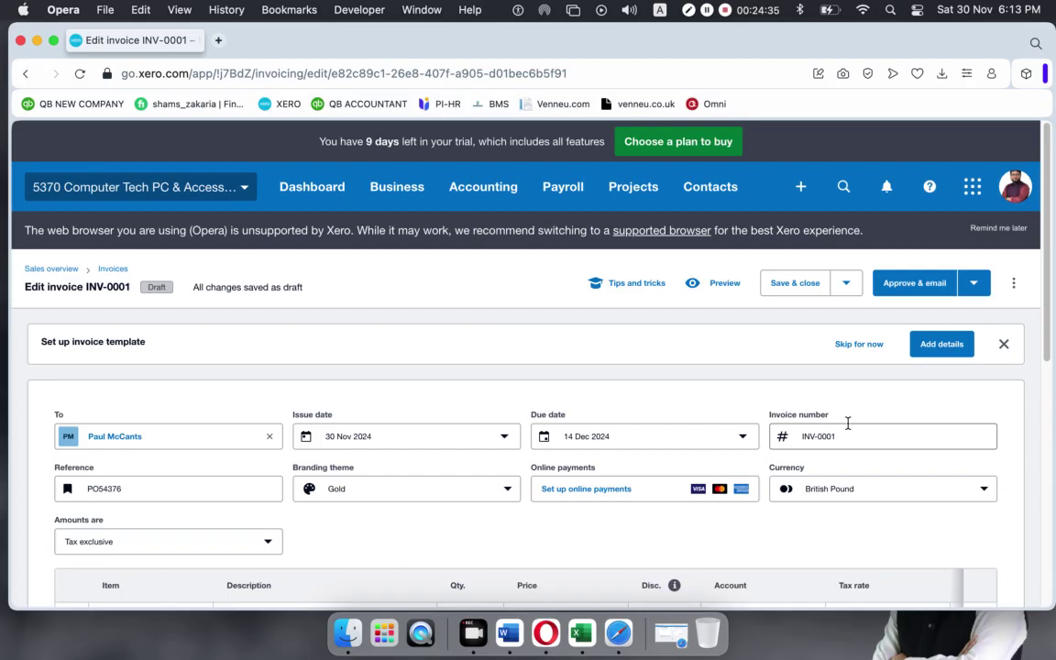
scroll(848, 426, down, 10)
scroll(849, 429, up, 10)
click(802, 287)
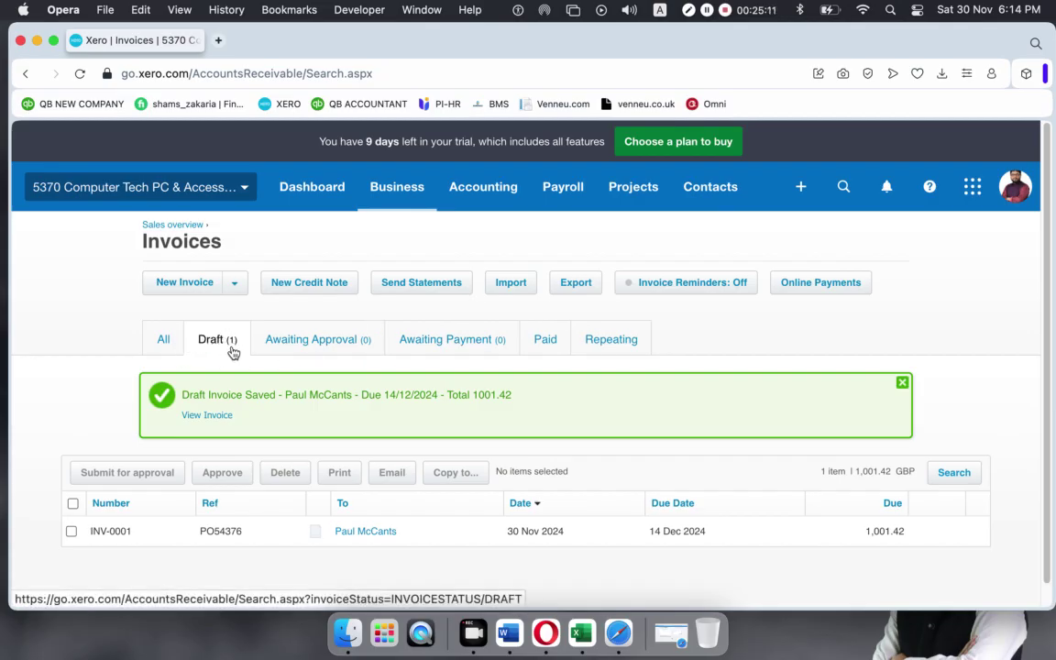
Dismiss the Draft Invoice Saved notification on the Draft invoices list.
scroll(235, 350, down, 1)
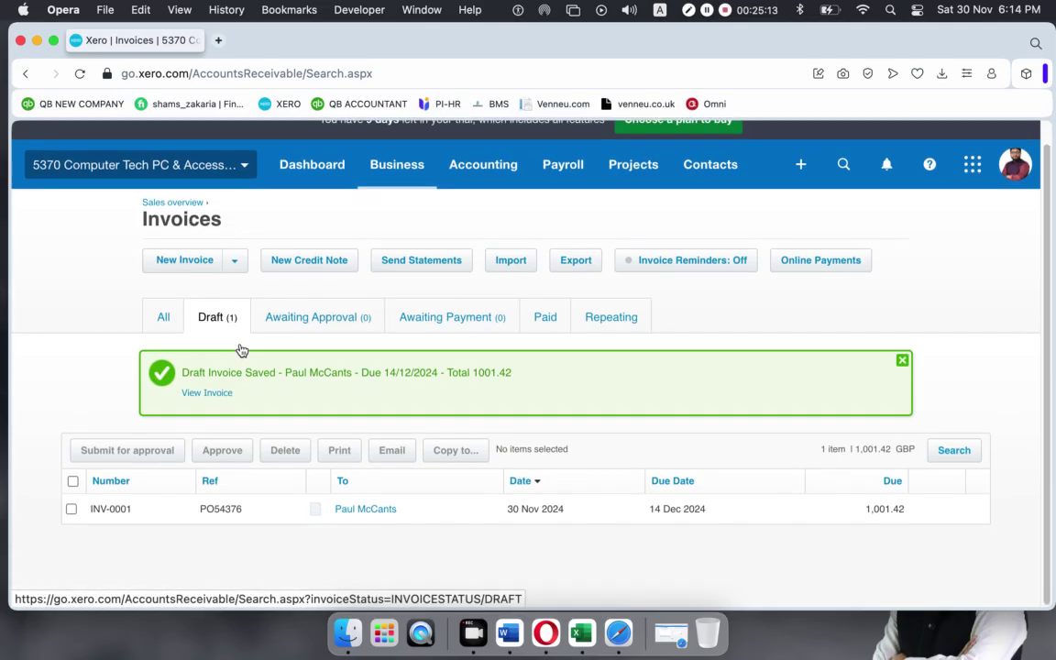
click(902, 360)
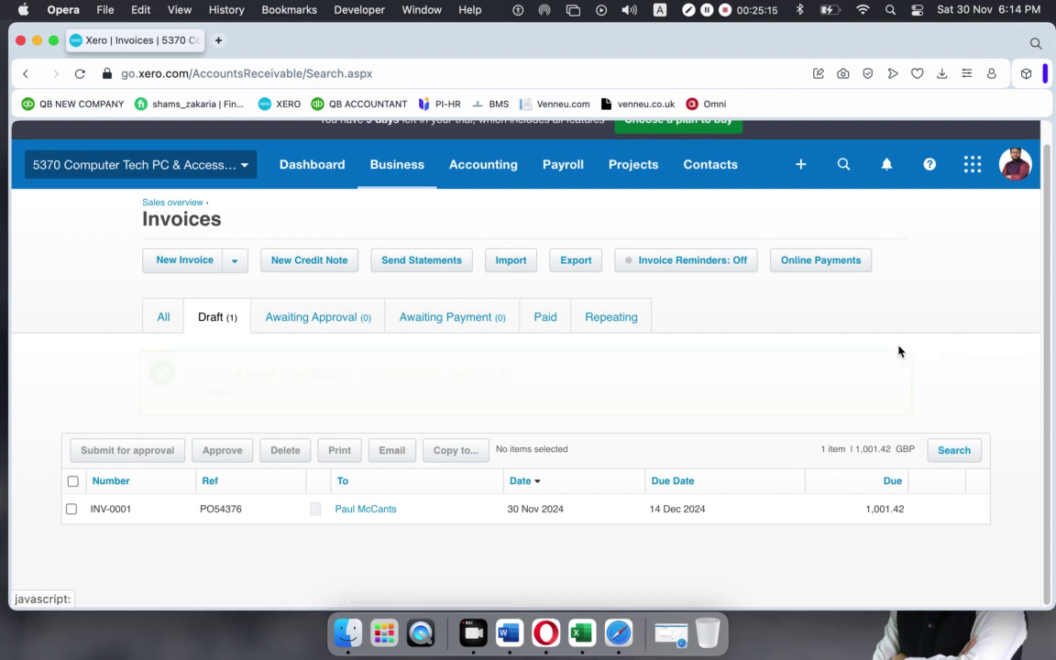
Reopen draft INV-0001 for editing and display its More actions menu.
click(439, 453)
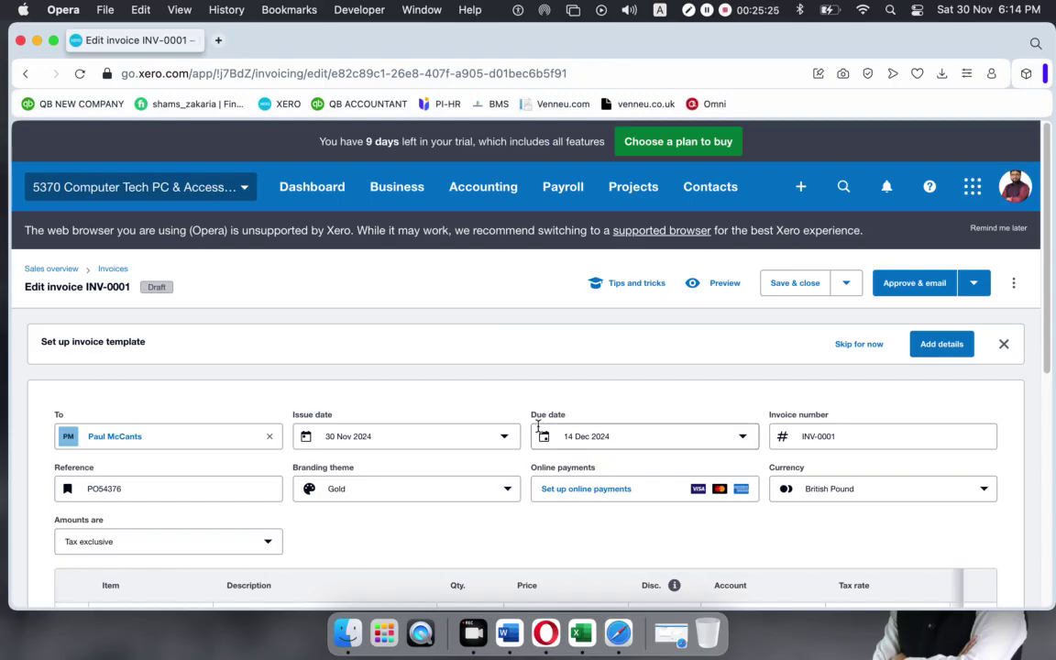
scroll(538, 432, down, 15)
scroll(486, 294, up, 1)
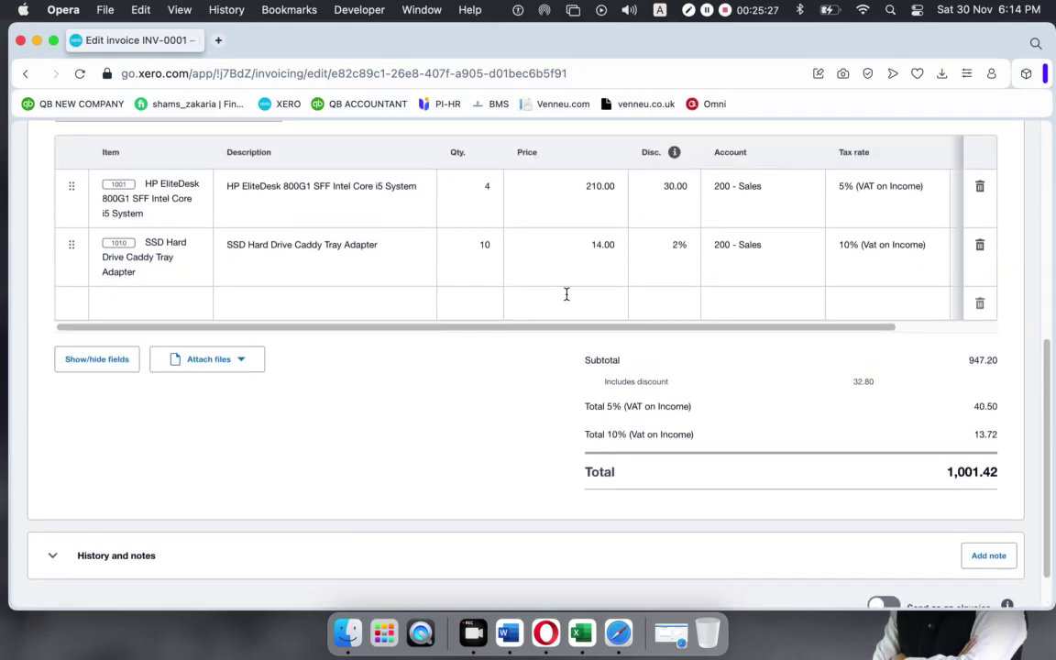
scroll(641, 339, up, 15)
scroll(550, 412, down, 5)
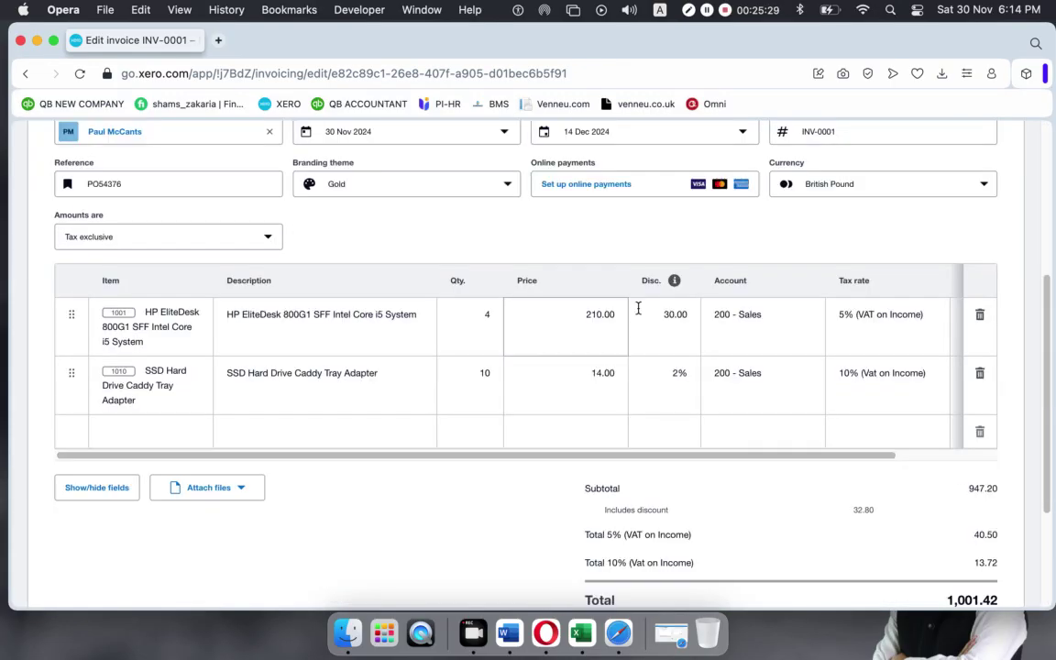
click(656, 315)
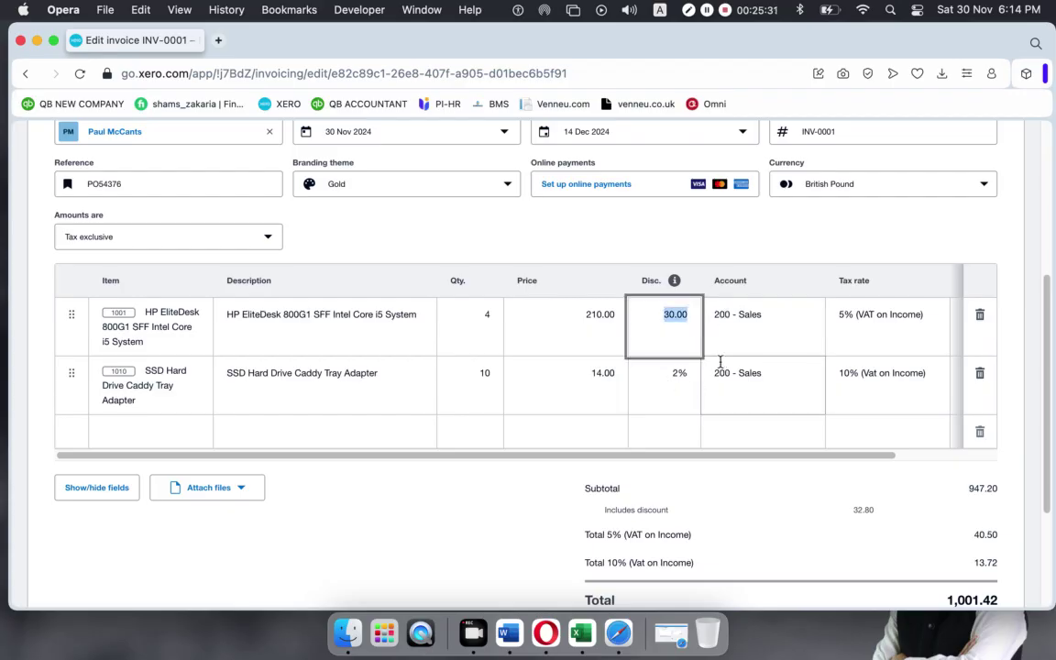
scroll(551, 358, down, 3)
scroll(551, 359, up, 8)
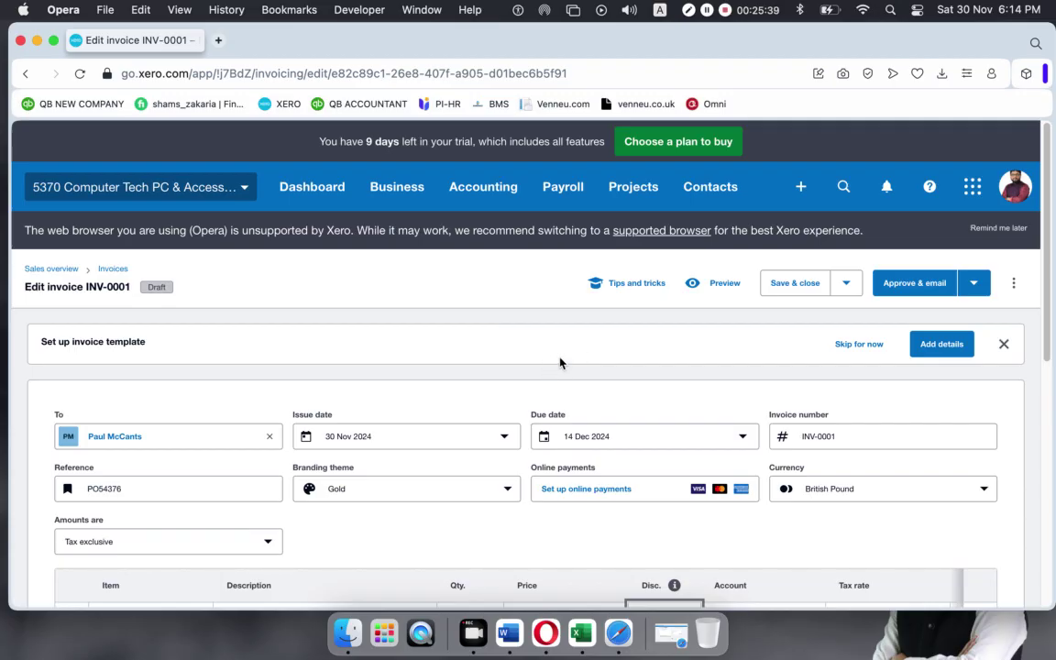
click(1014, 282)
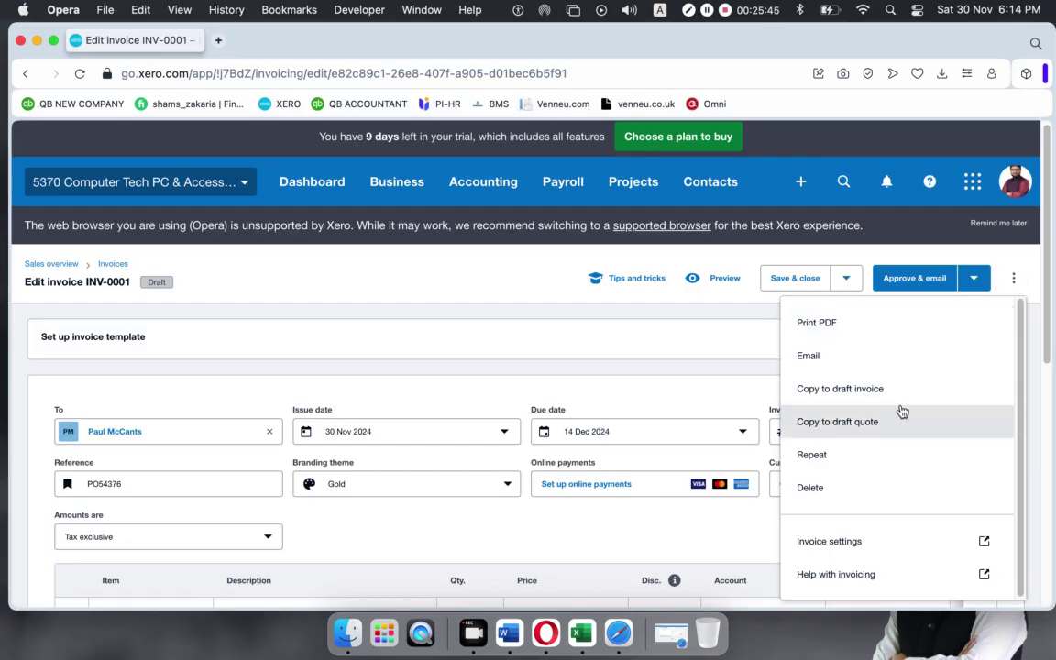
Approve invoice INV-0001 and email it to a replacement recipient address instead of the prefilled one.
click(606, 304)
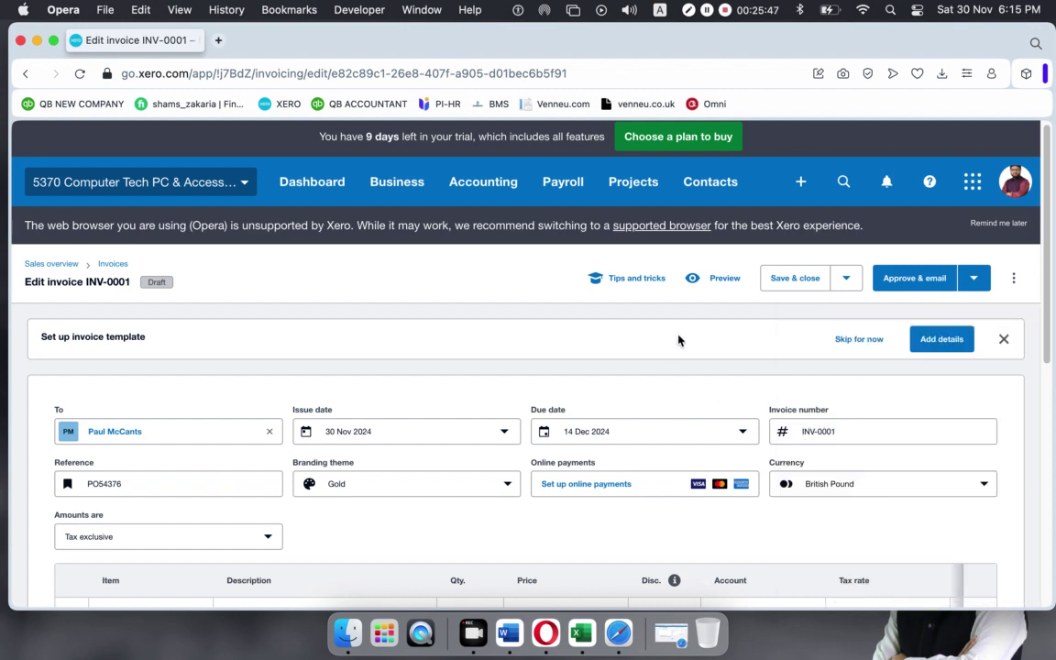
click(910, 282)
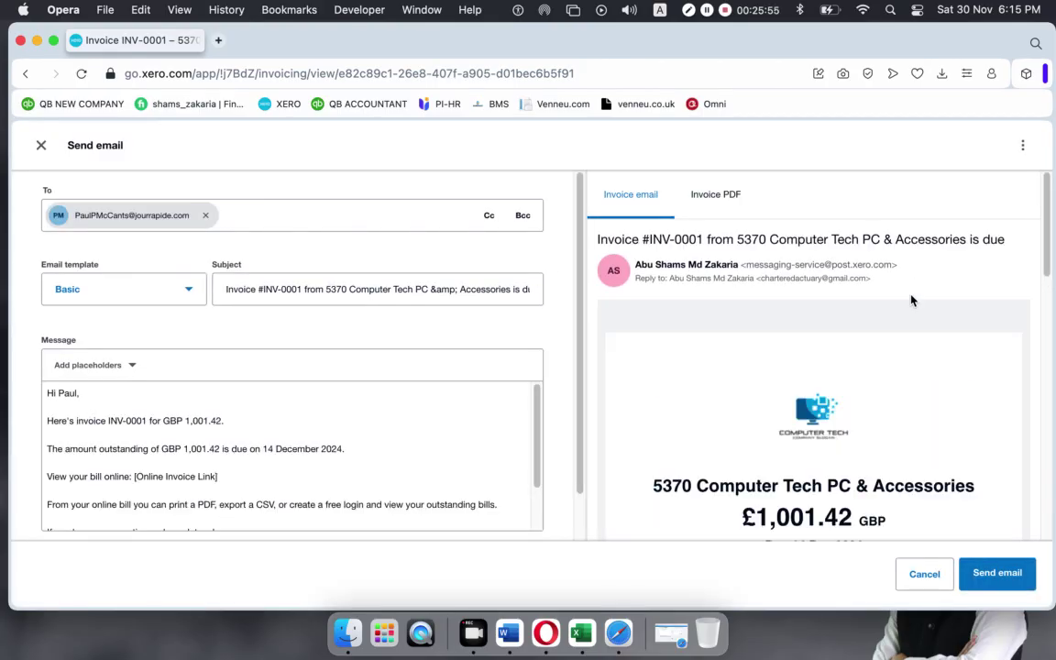
click(207, 216)
click(236, 217)
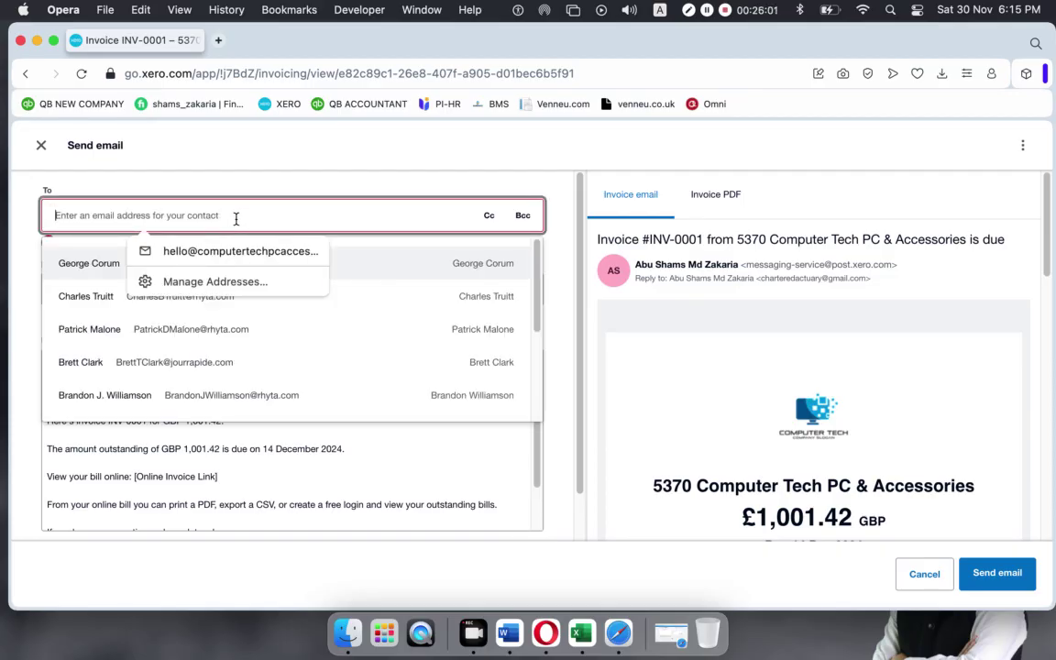
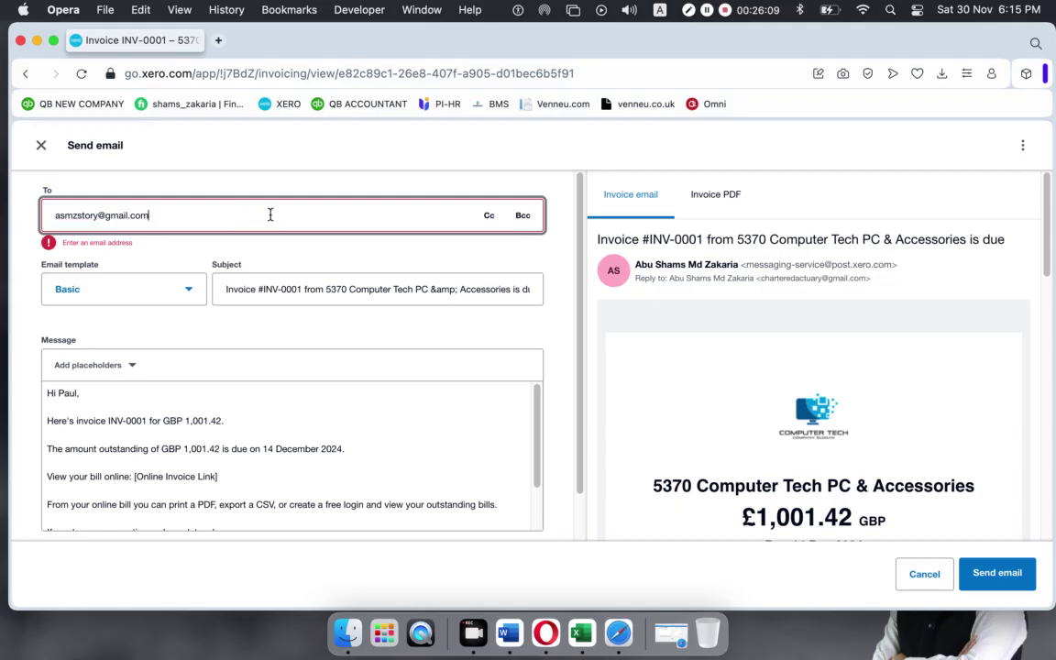
click(995, 575)
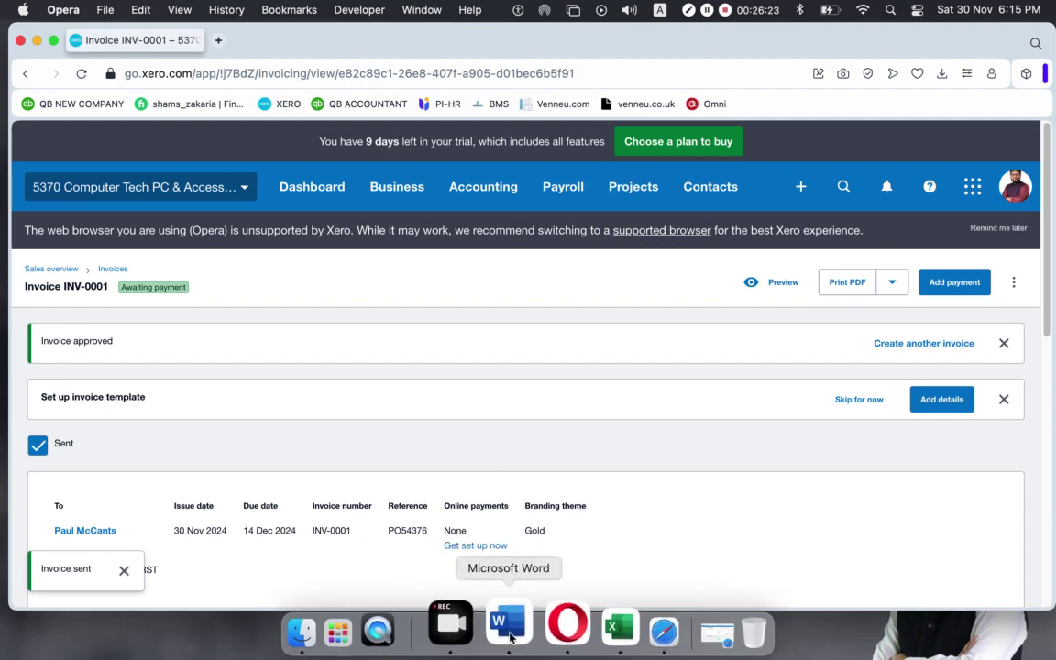
click(616, 631)
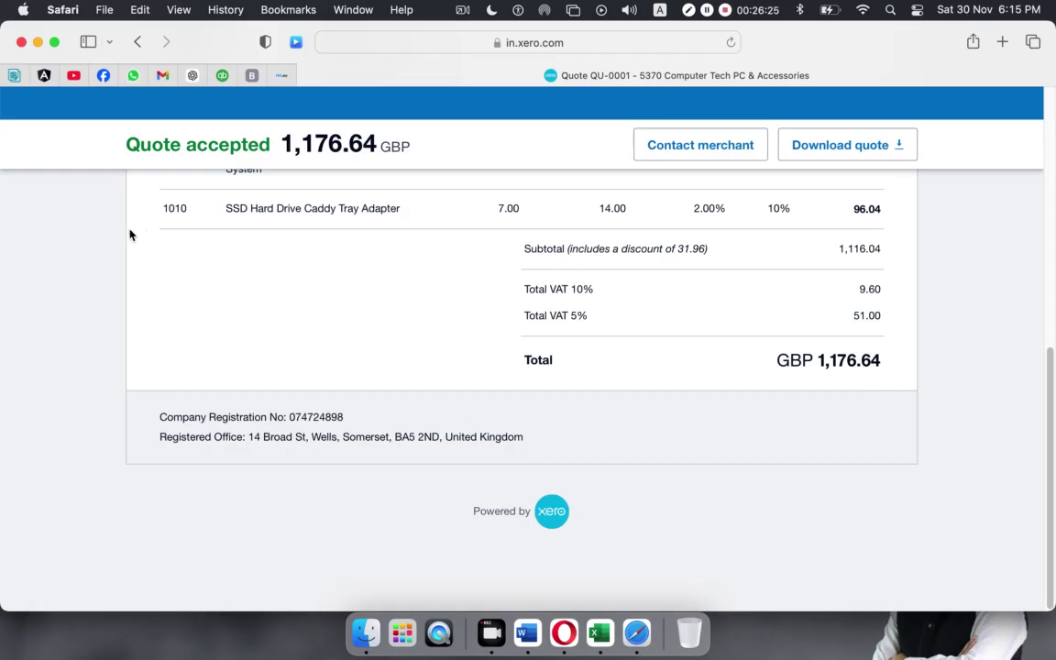
Open the new Invoice #INV-0001 email in Gmail, check £1,001.42 due 14 Dec, and follow its invoice link.
click(138, 42)
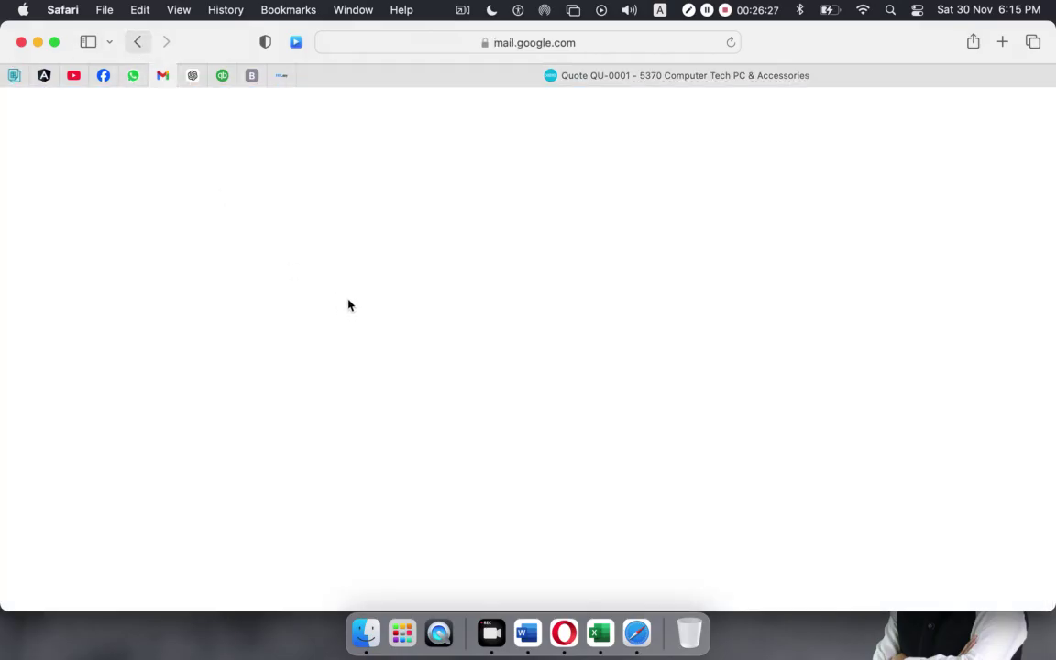
click(82, 230)
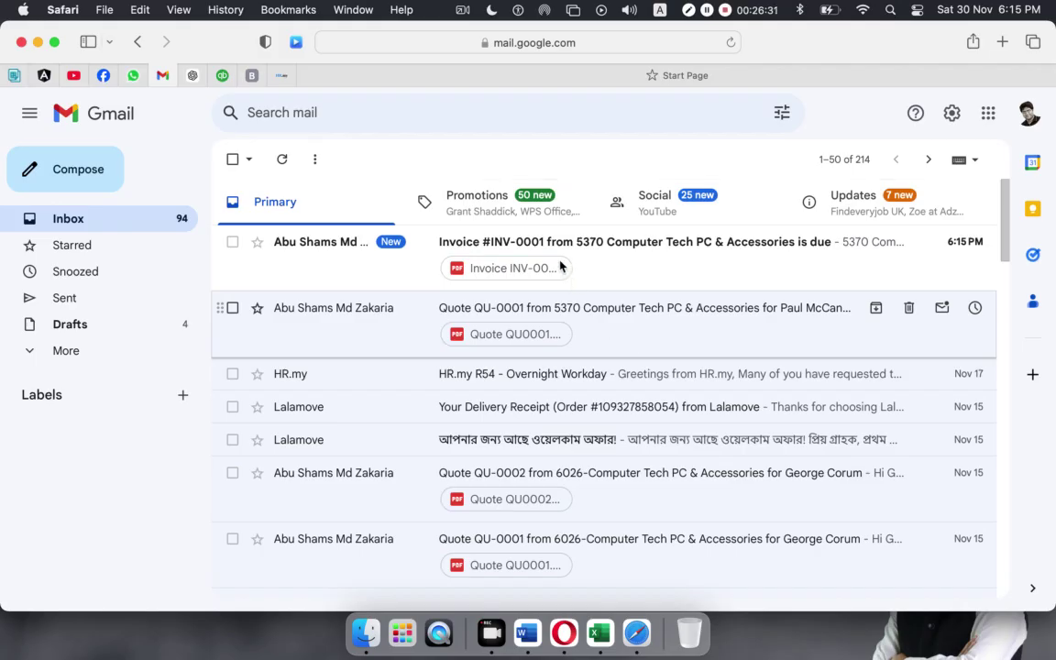
click(613, 257)
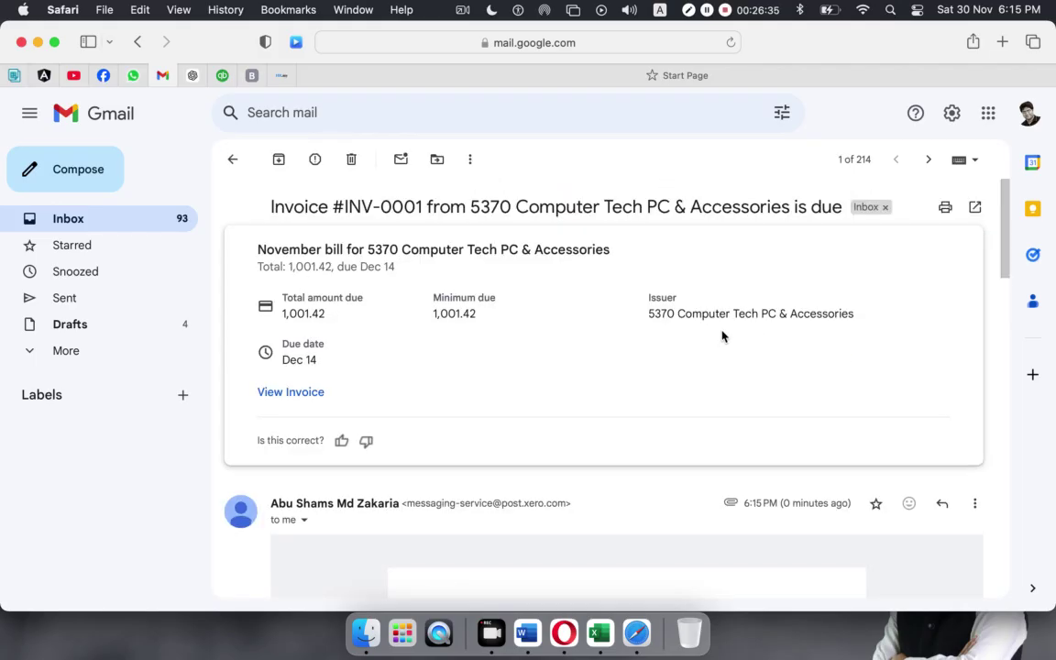
scroll(660, 313, down, 10)
scroll(663, 318, down, 5)
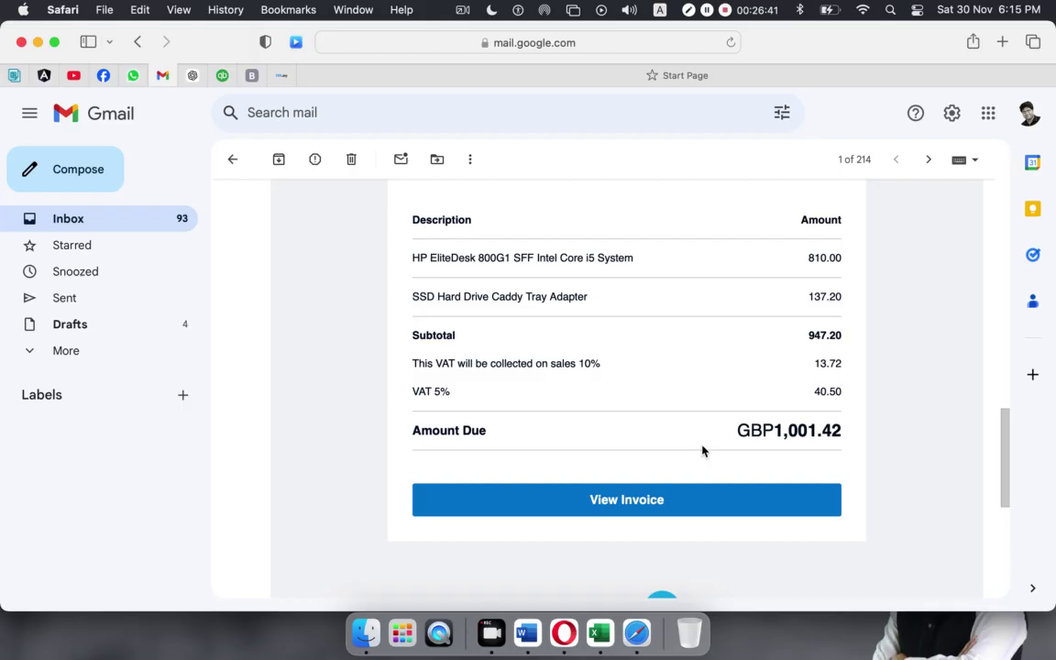
scroll(702, 450, up, 15)
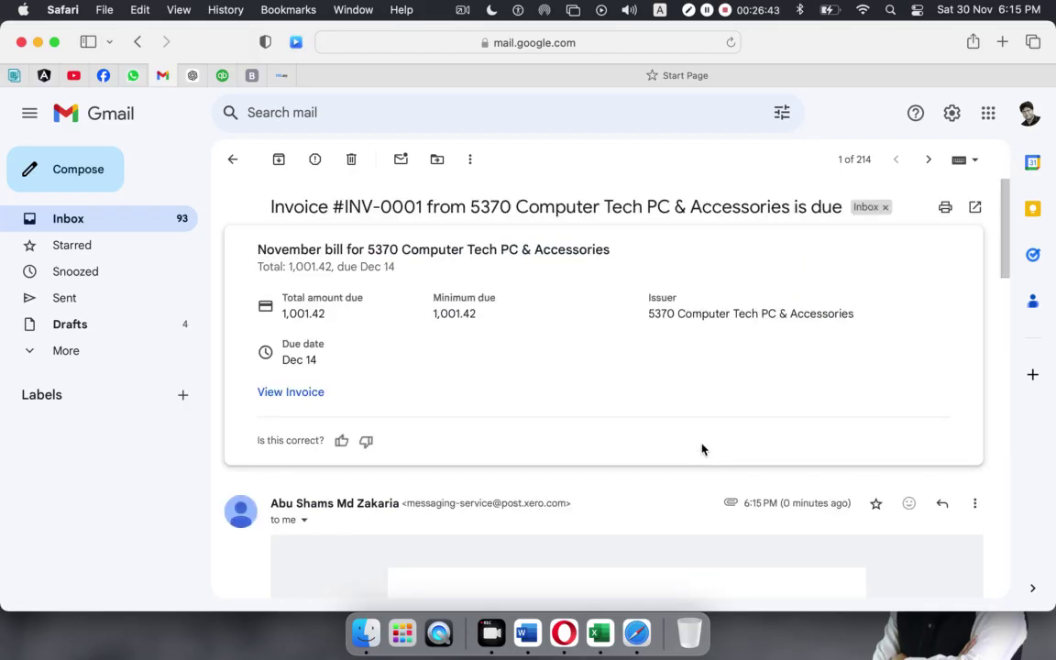
scroll(702, 449, down, 10)
scroll(702, 449, up, 8)
scroll(702, 449, down, 1)
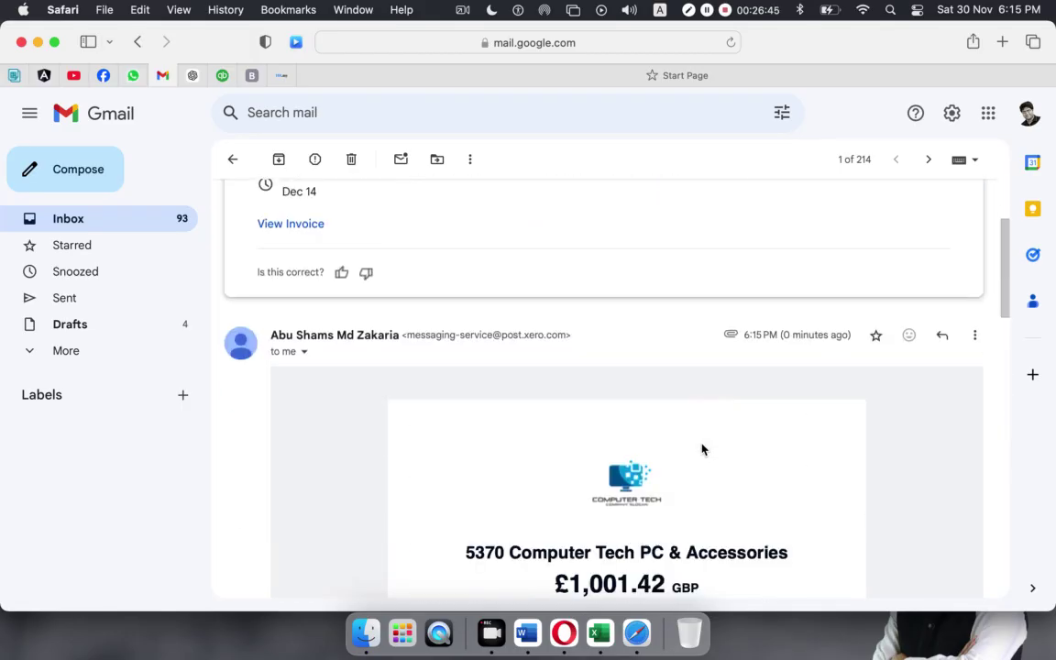
scroll(702, 449, down, 8)
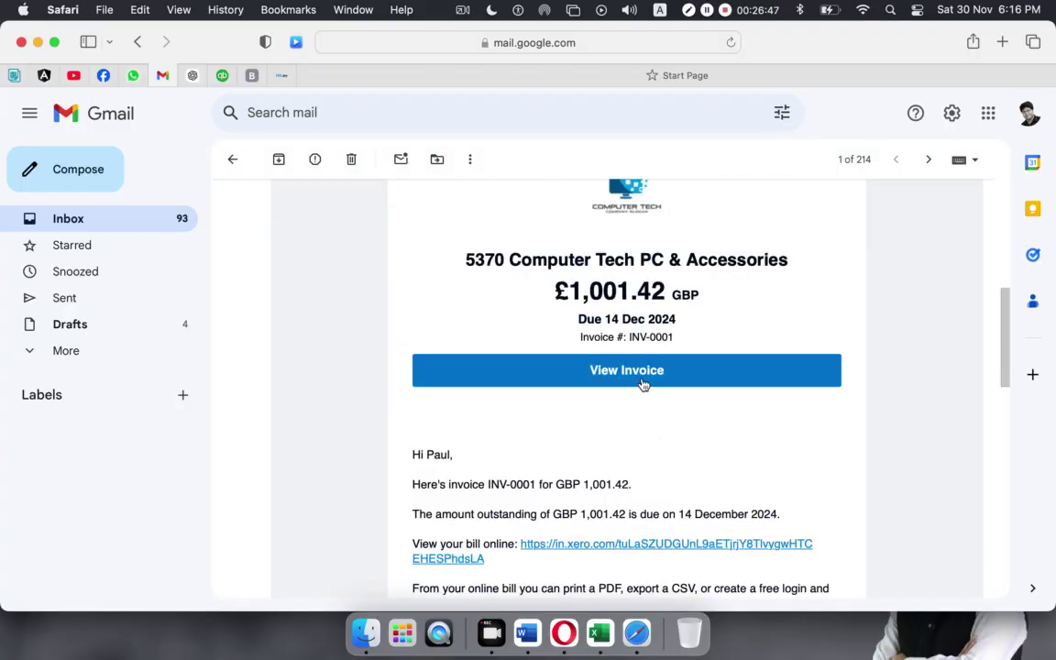
click(643, 386)
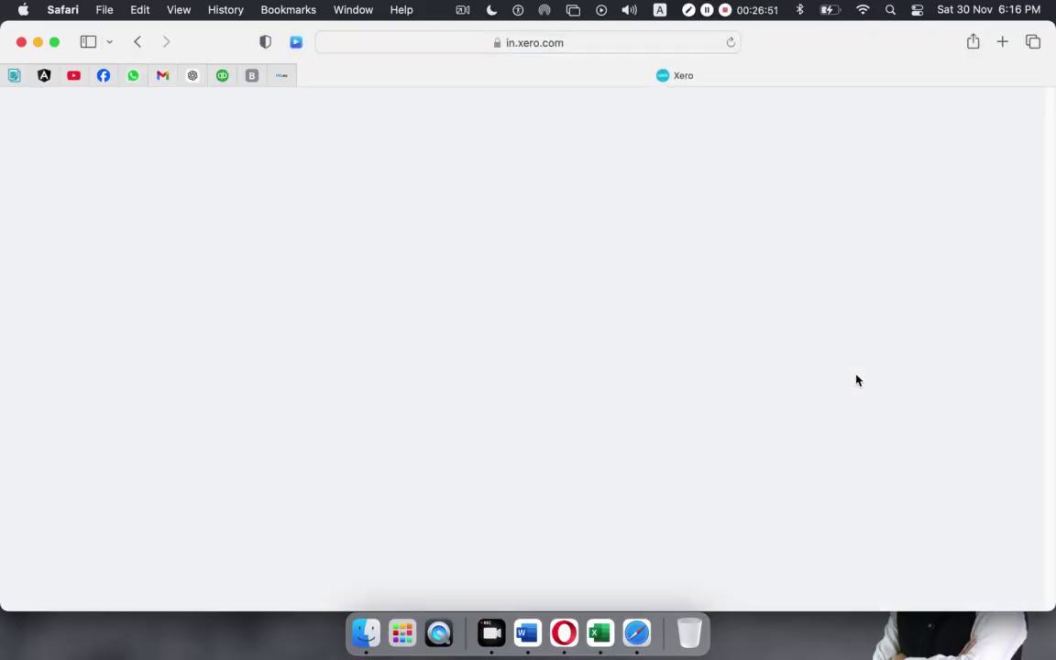
Review the online INV-0001 invoice, then reopen it through the email's View your bill online link.
scroll(756, 364, down, 10)
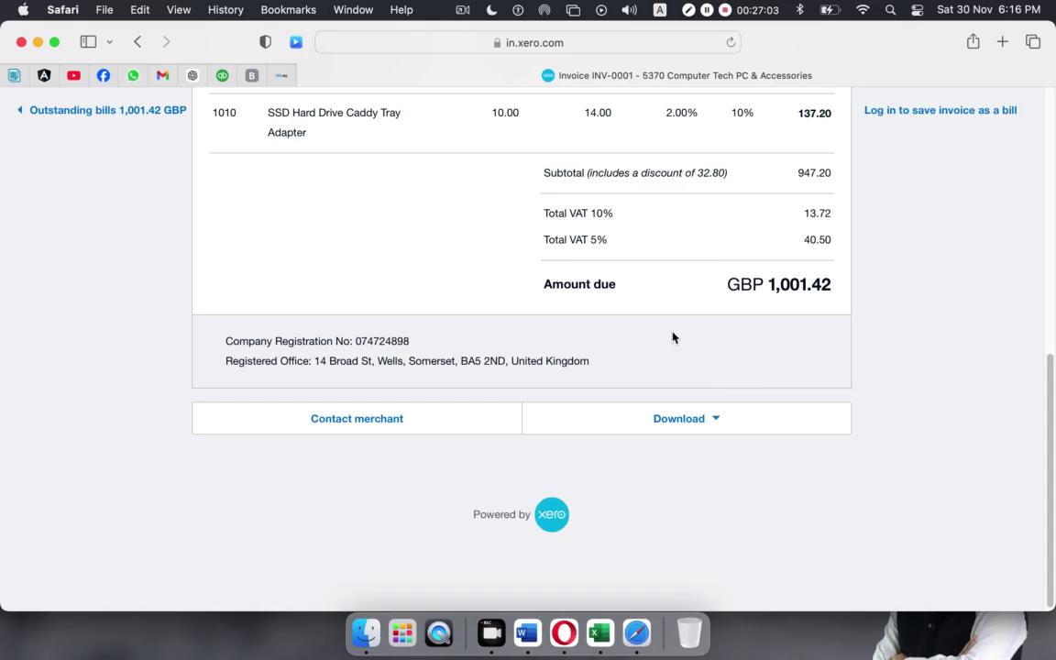
scroll(702, 375, up, 15)
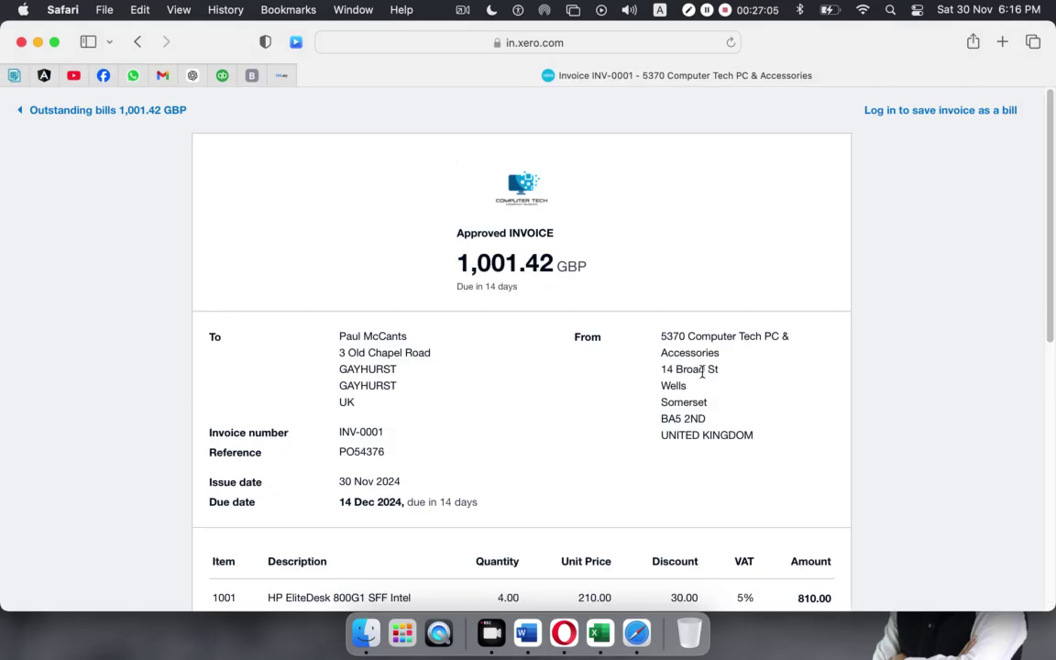
scroll(696, 376, down, 15)
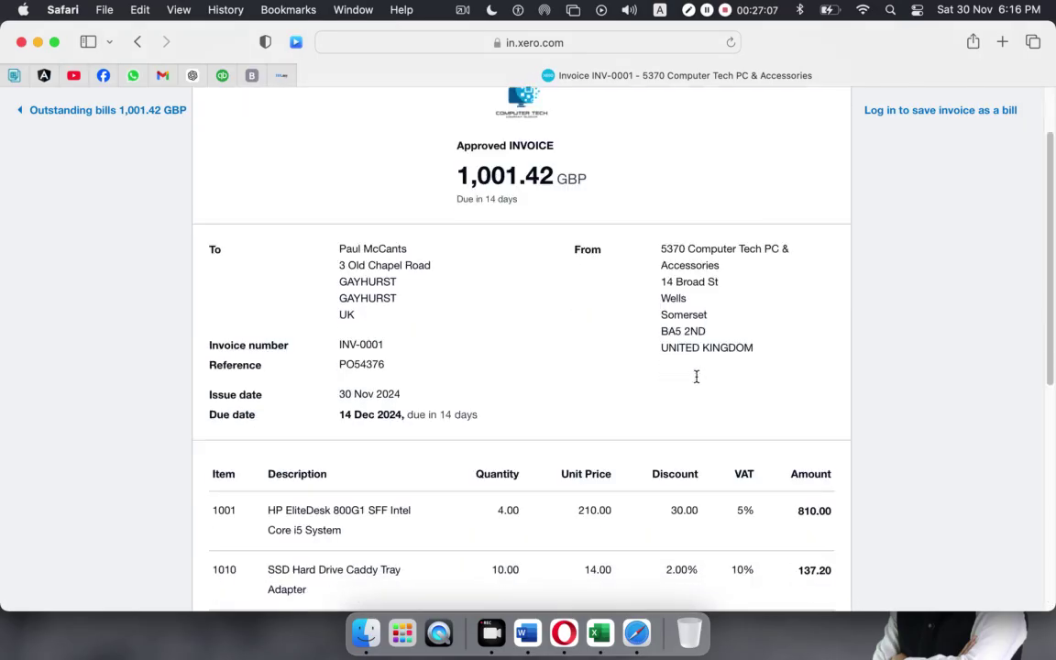
scroll(682, 409, up, 15)
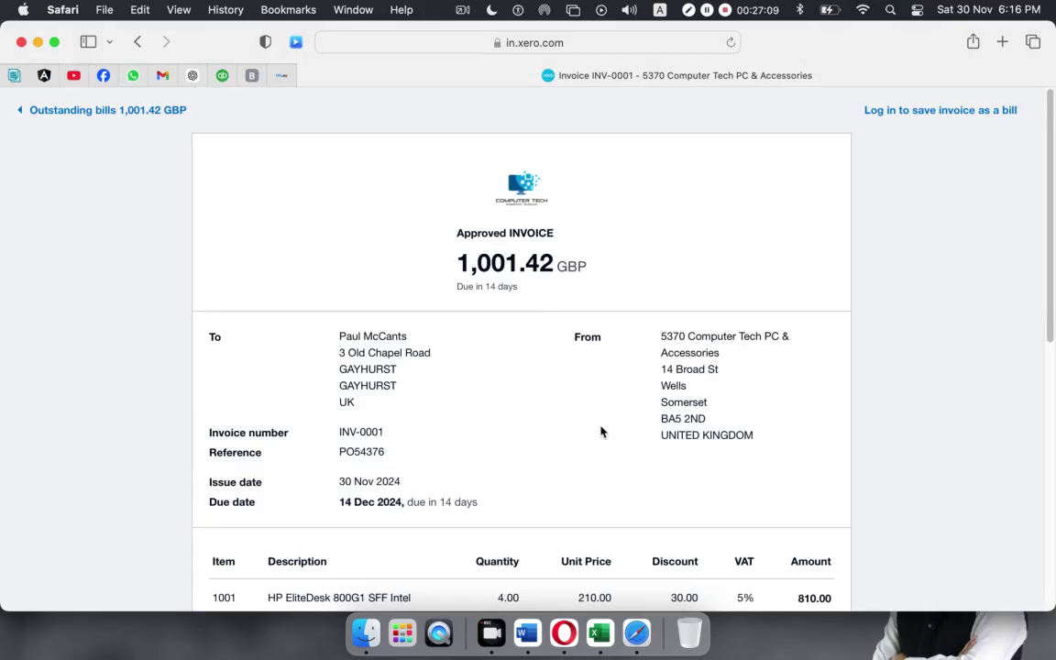
click(137, 42)
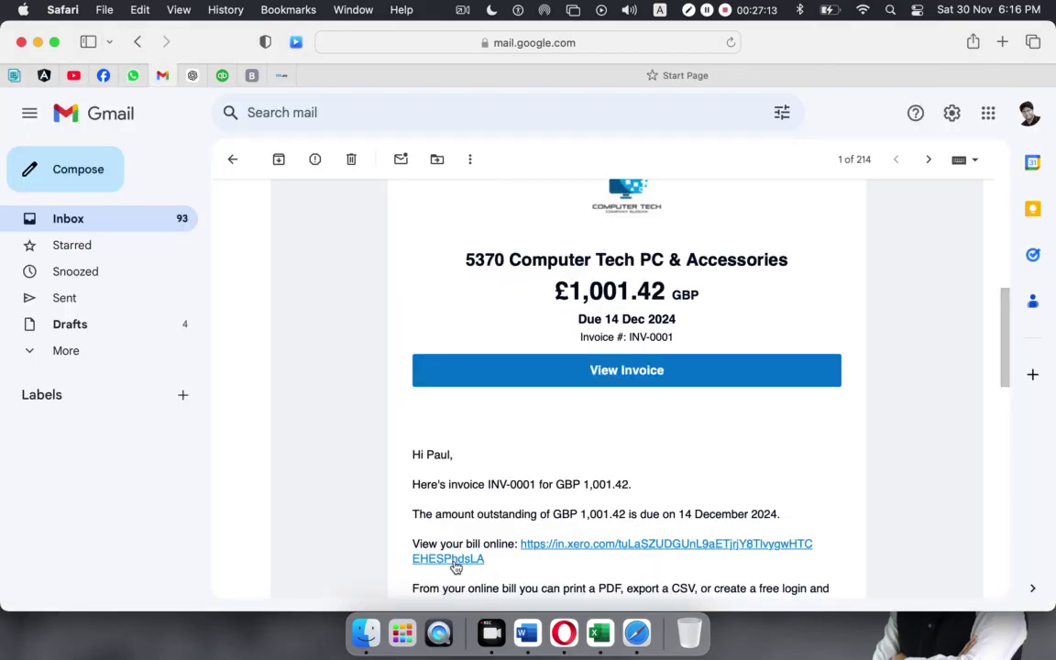
click(696, 547)
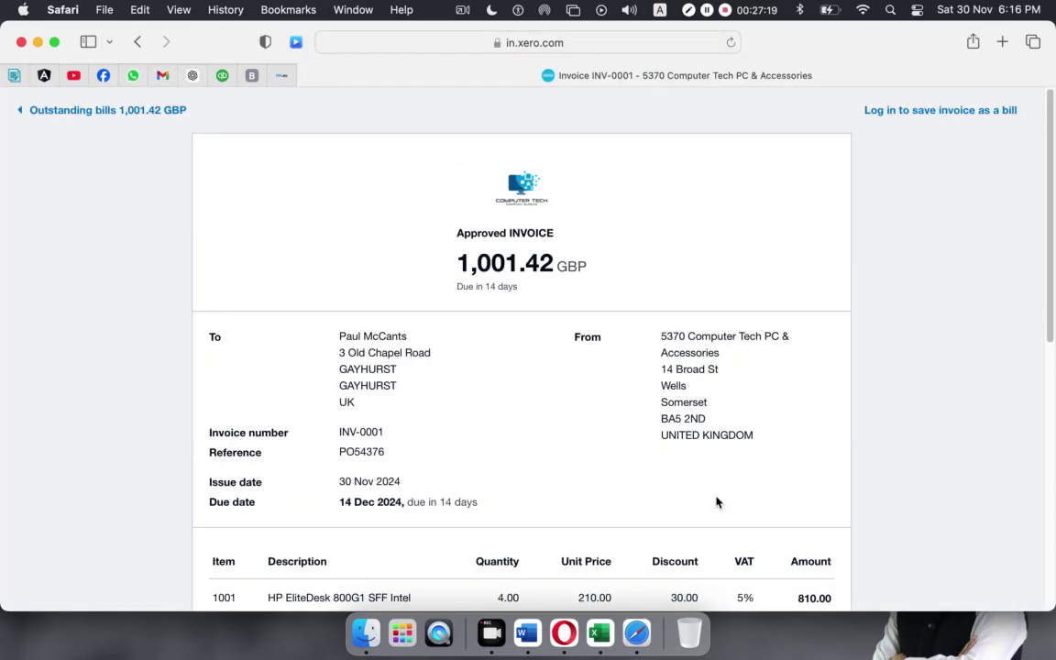
scroll(723, 483, down, 10)
scroll(705, 478, up, 10)
Open Xero's Reports page from the Accounting menu in a new browser tab.
click(572, 637)
scroll(492, 377, down, 5)
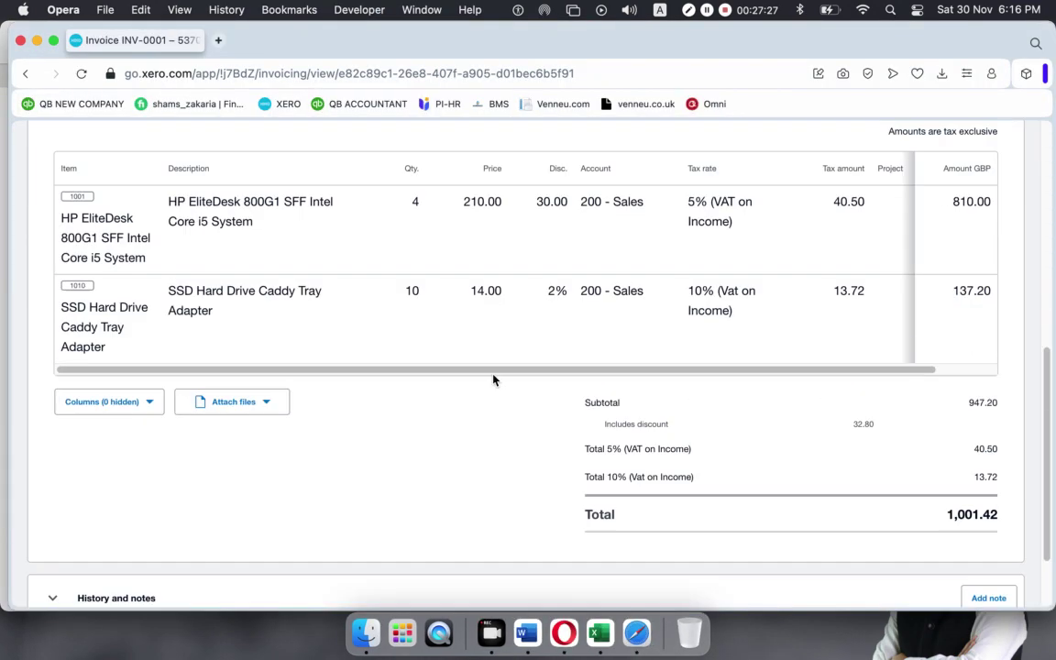
scroll(491, 379, up, 5)
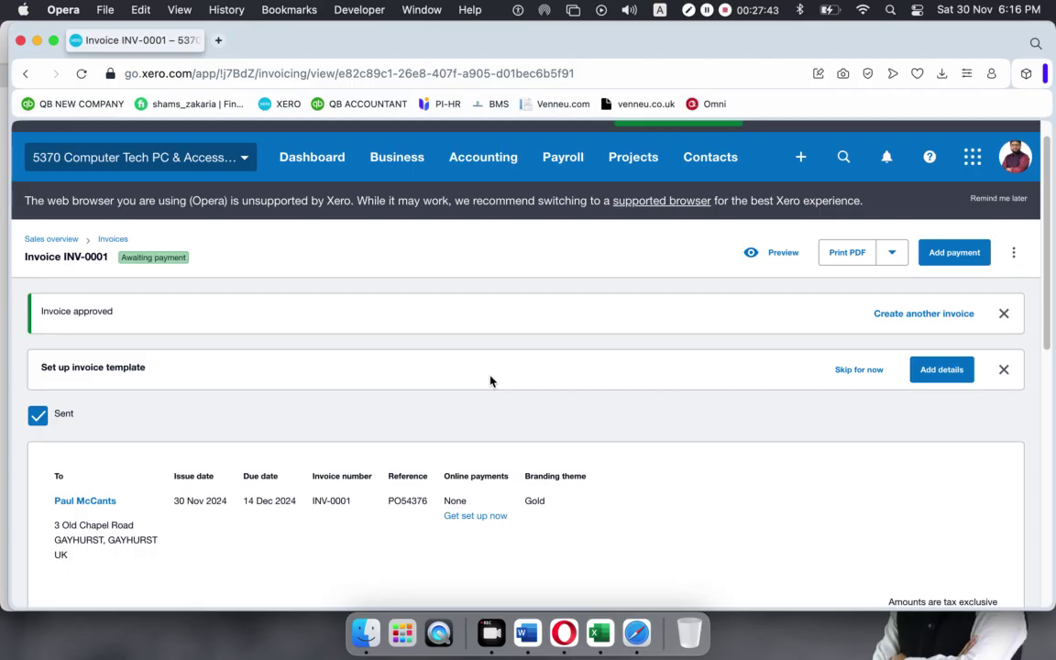
click(485, 159)
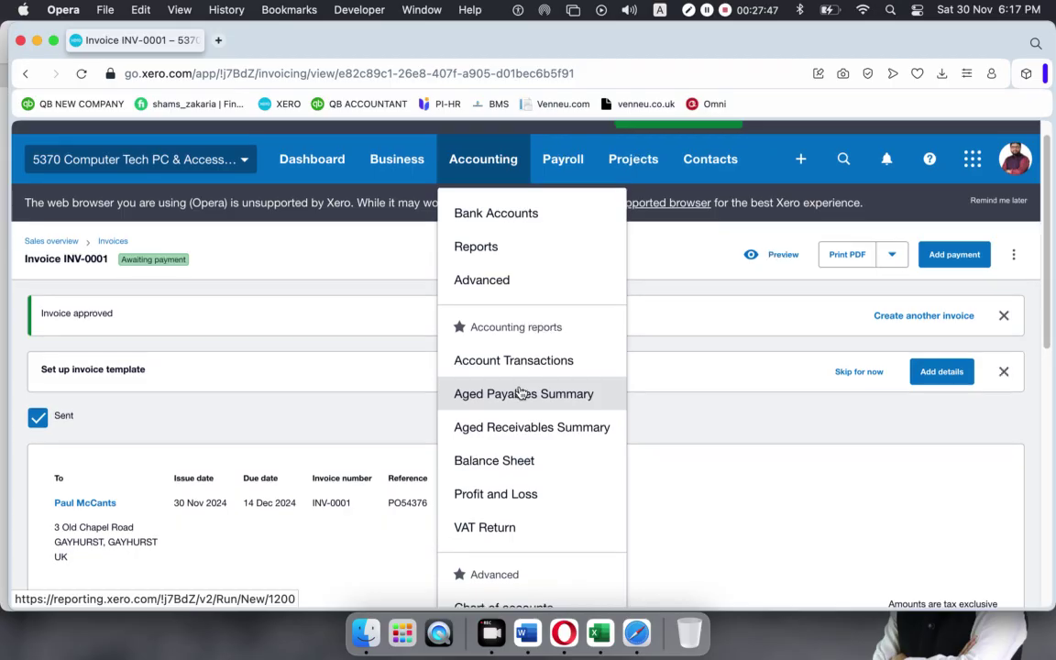
scroll(528, 404, down, 10)
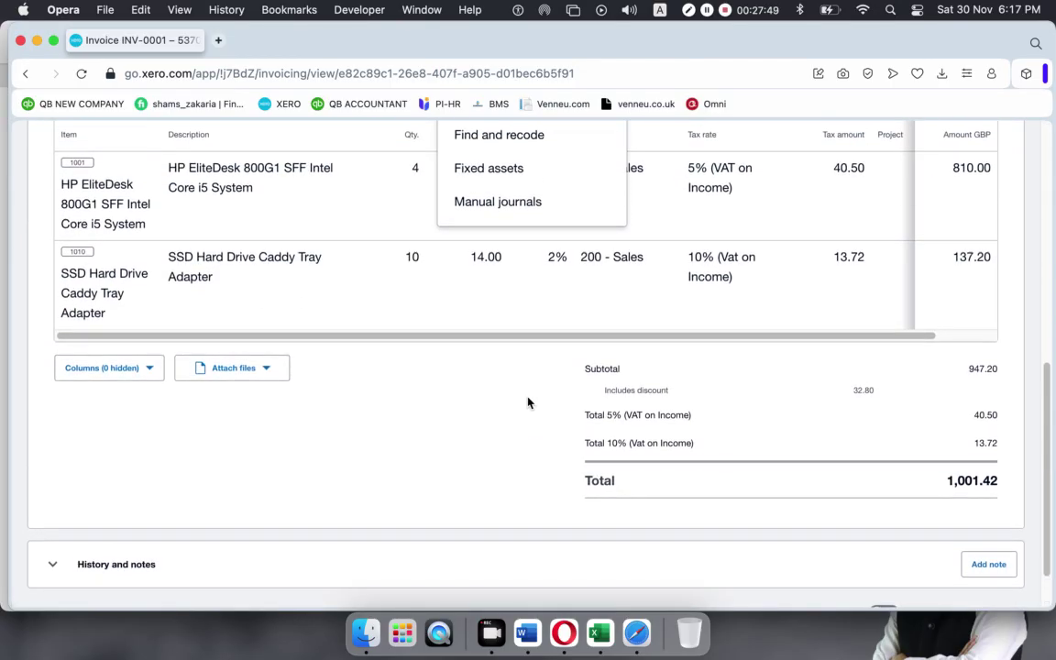
scroll(528, 403, up, 10)
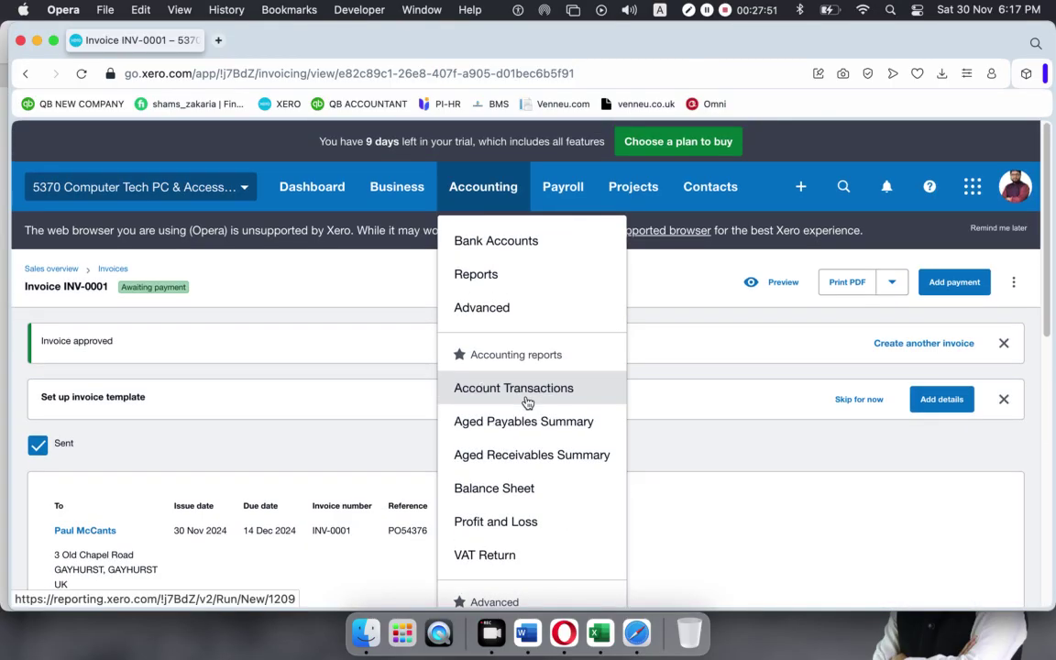
right_click(491, 273)
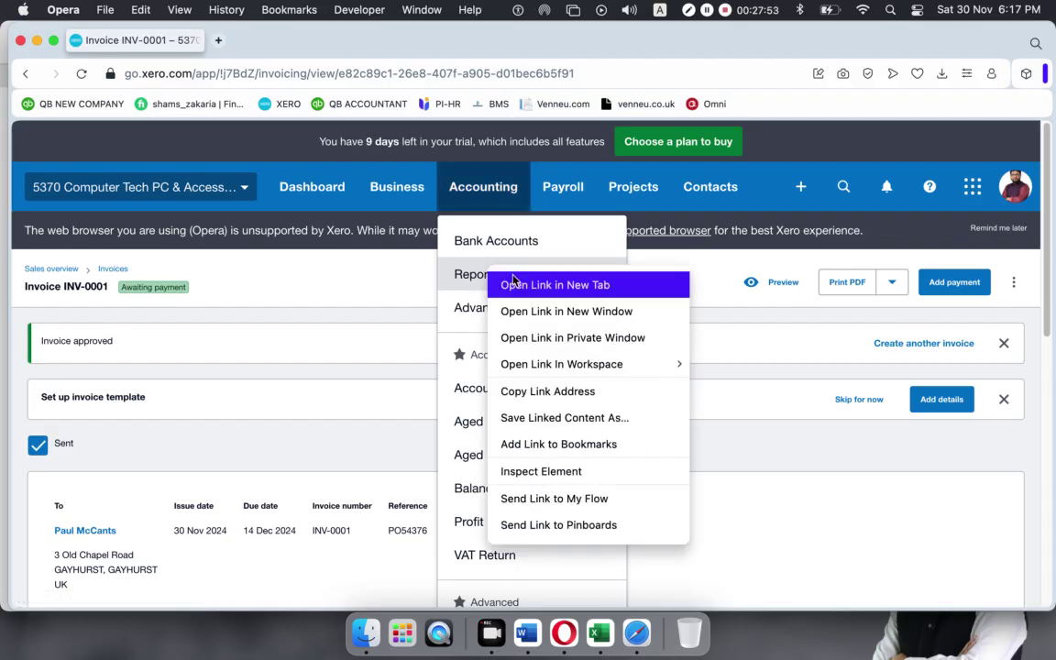
click(515, 282)
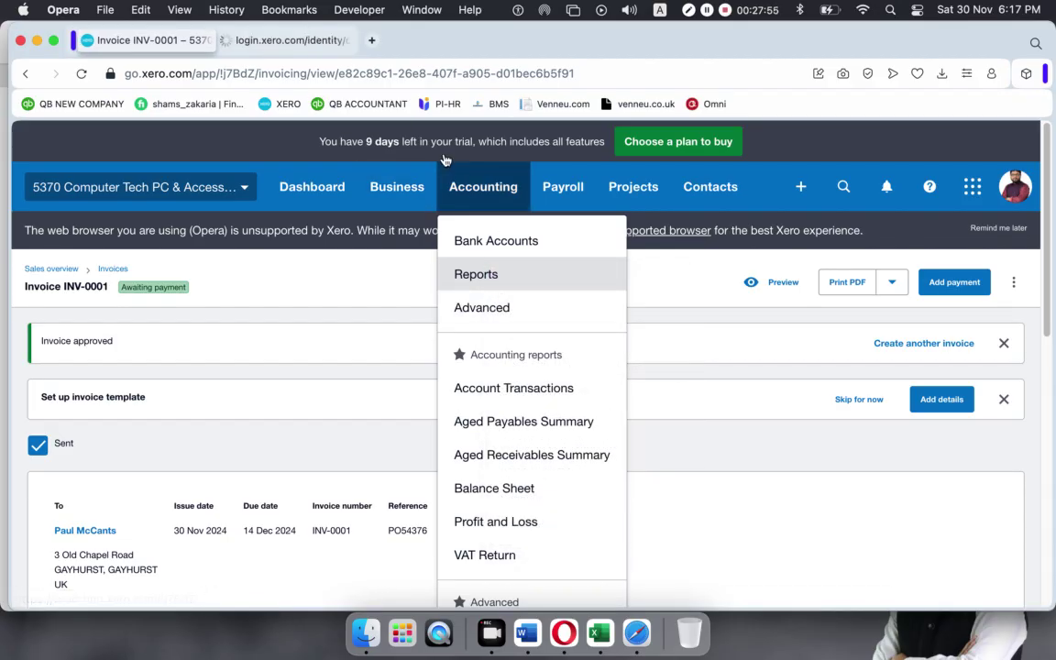
click(280, 40)
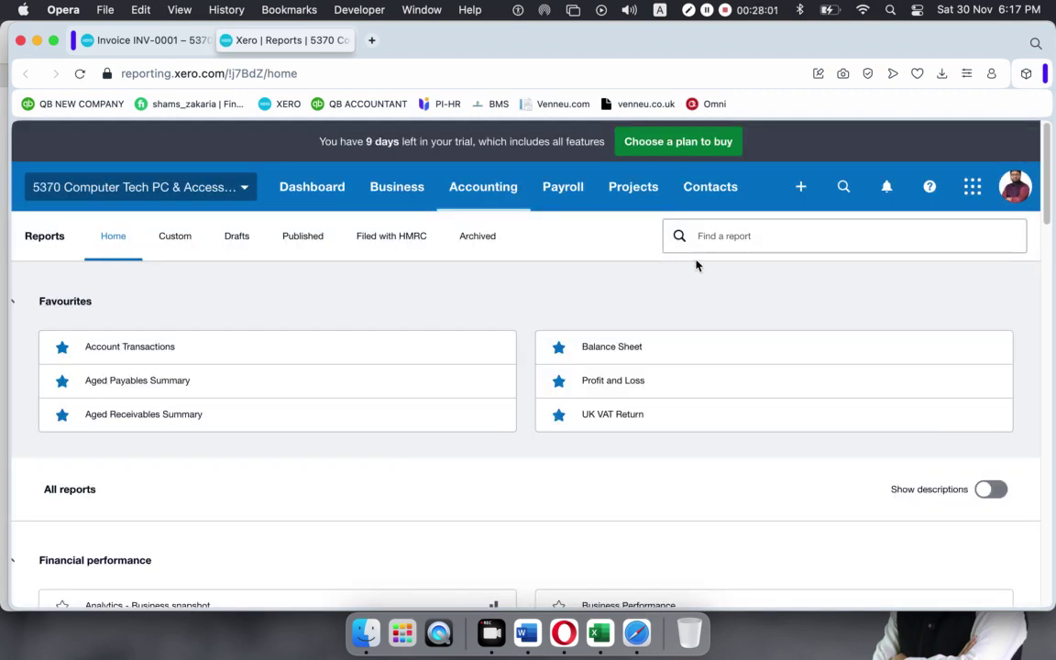
Open the Balance Sheet and Profit and Loss favourites in separate tabs, bringing up the Balance Sheet.
right_click(595, 349)
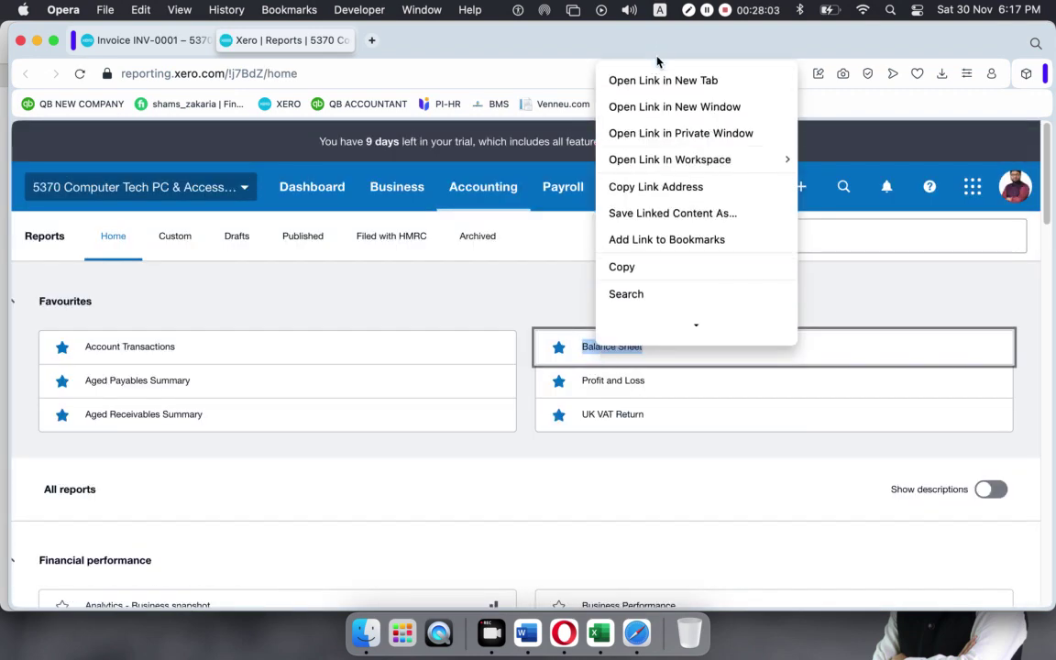
click(662, 80)
right_click(607, 383)
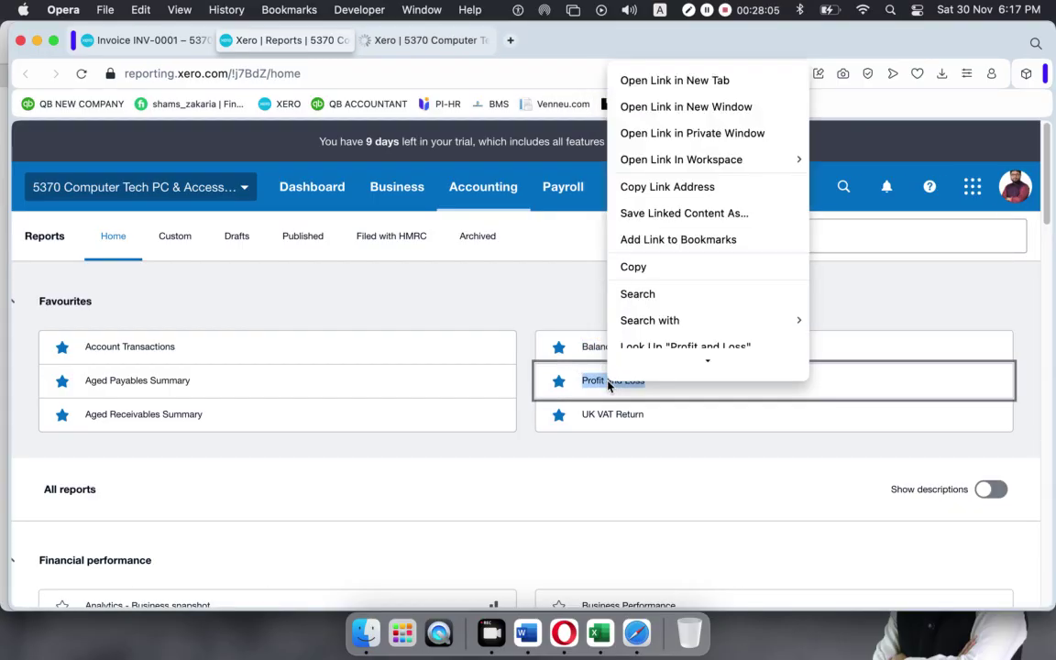
click(619, 79)
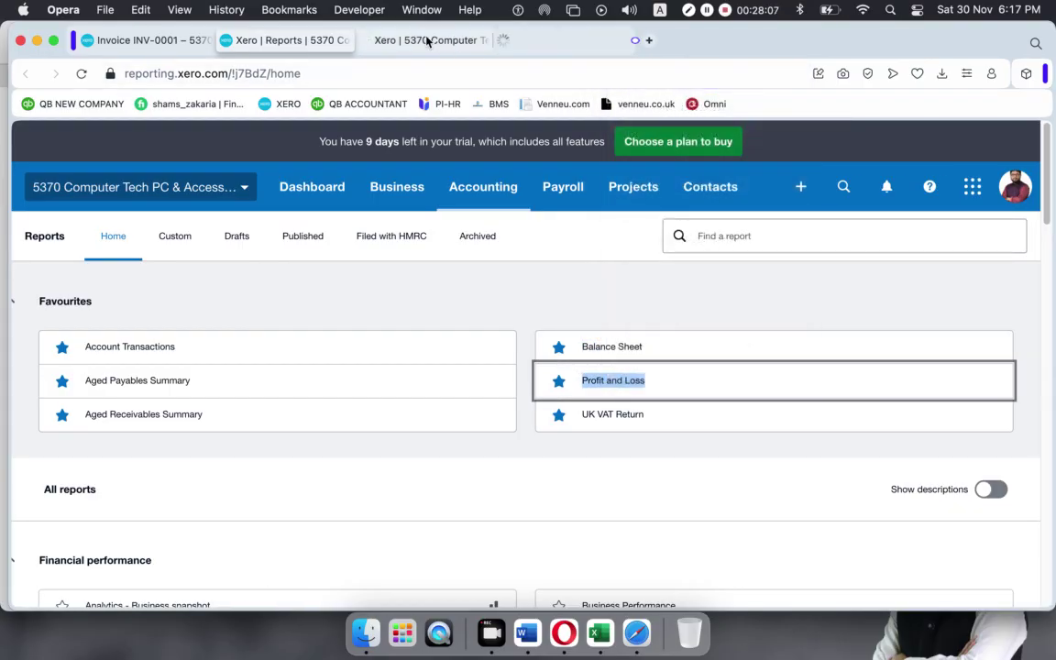
click(431, 40)
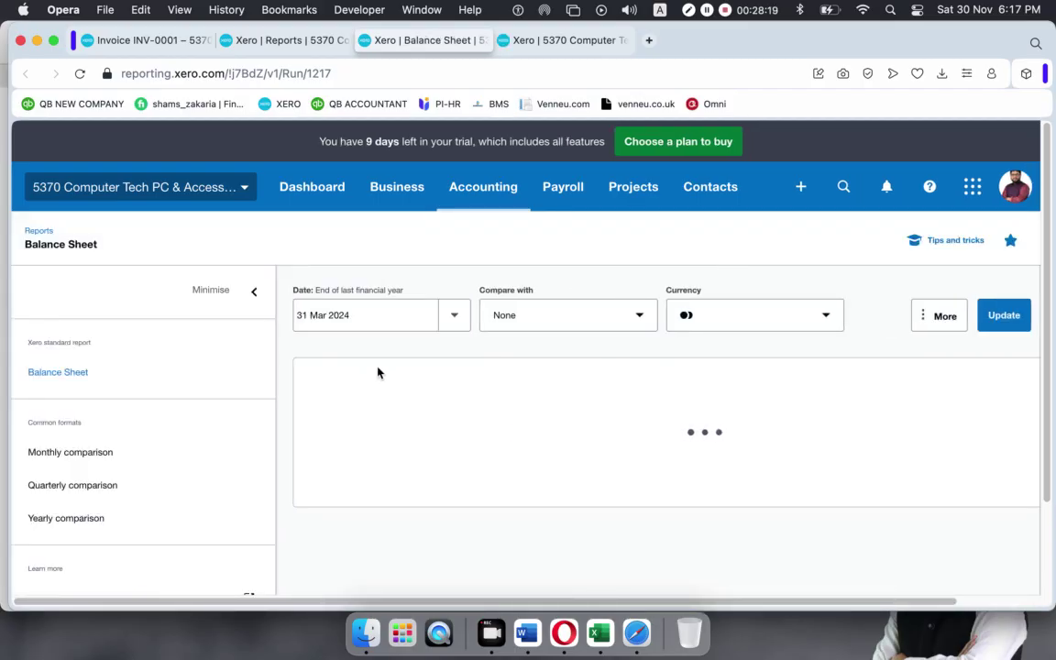
Rerun the Balance Sheet as at today, 30 Nov 2024, with no comparison period.
click(454, 321)
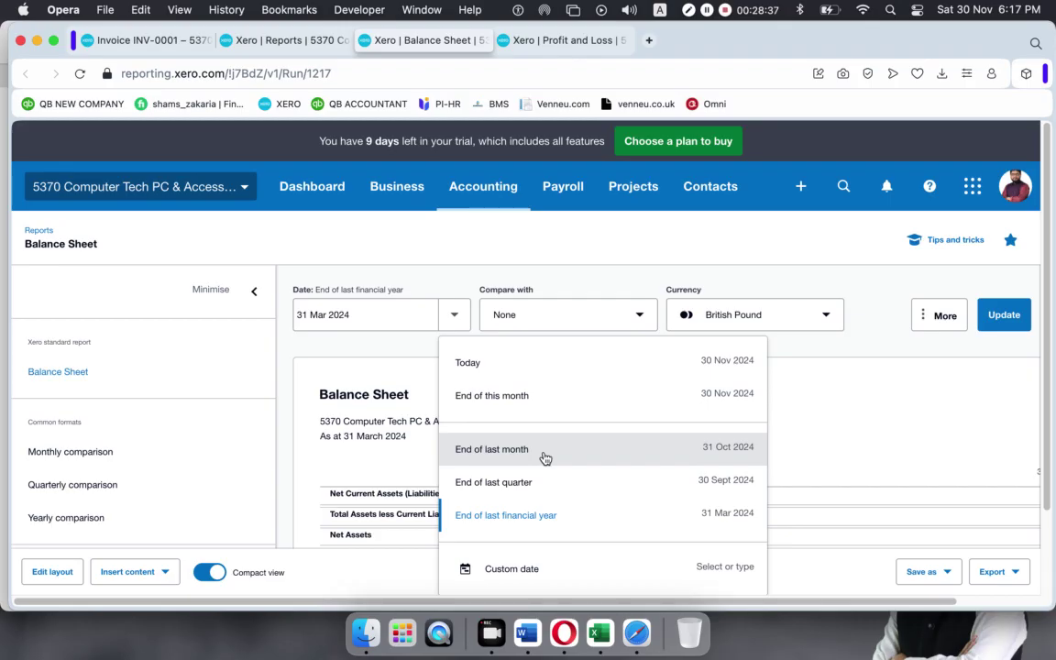
click(563, 360)
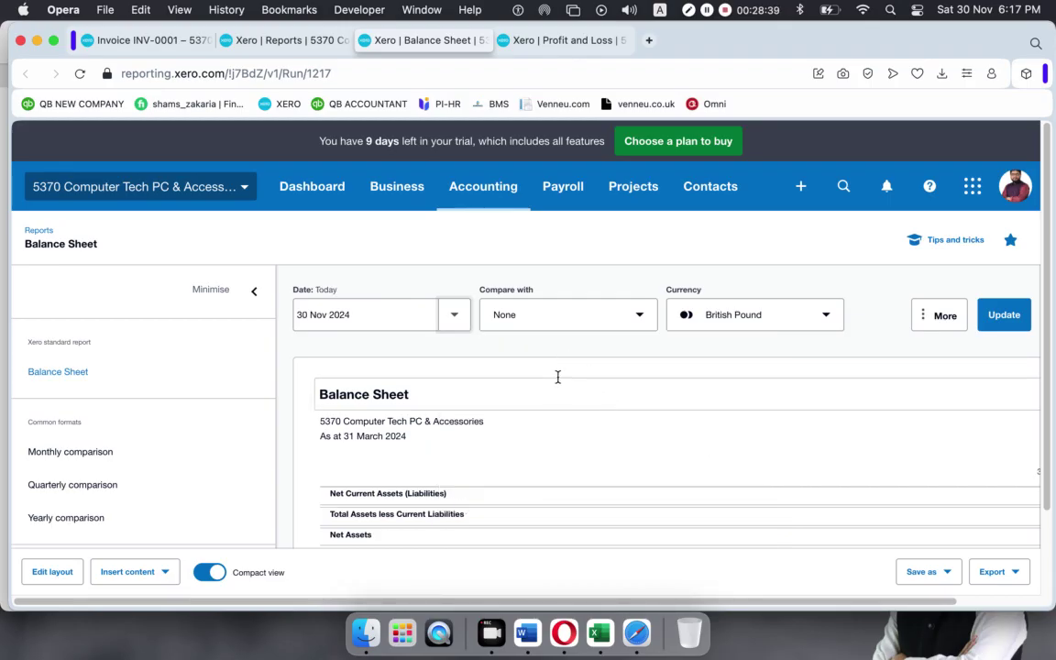
click(631, 327)
click(631, 327)
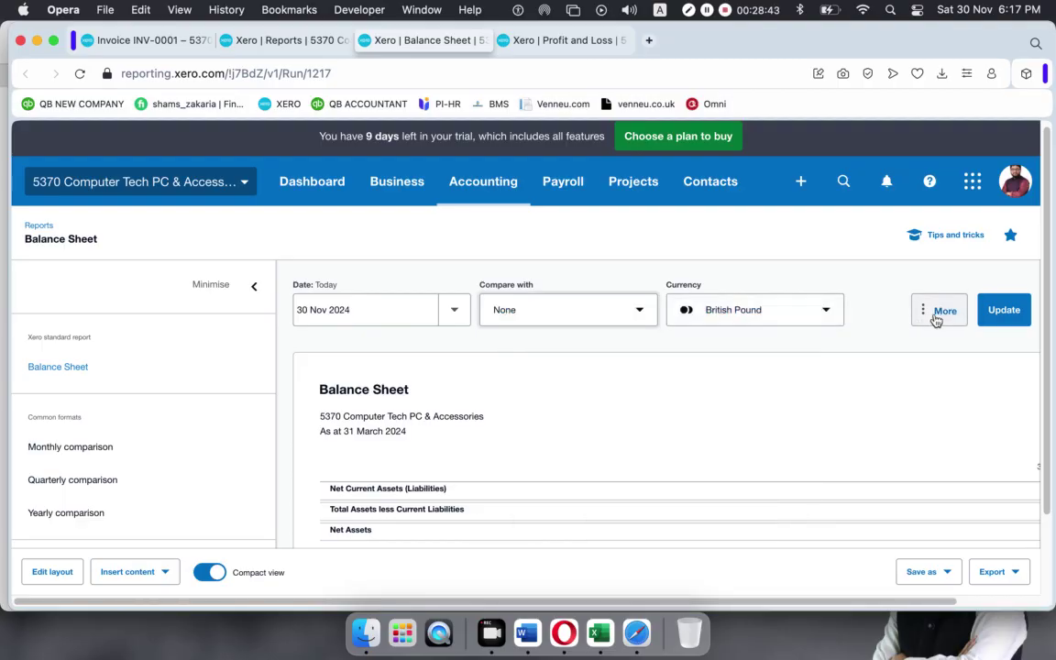
click(1019, 313)
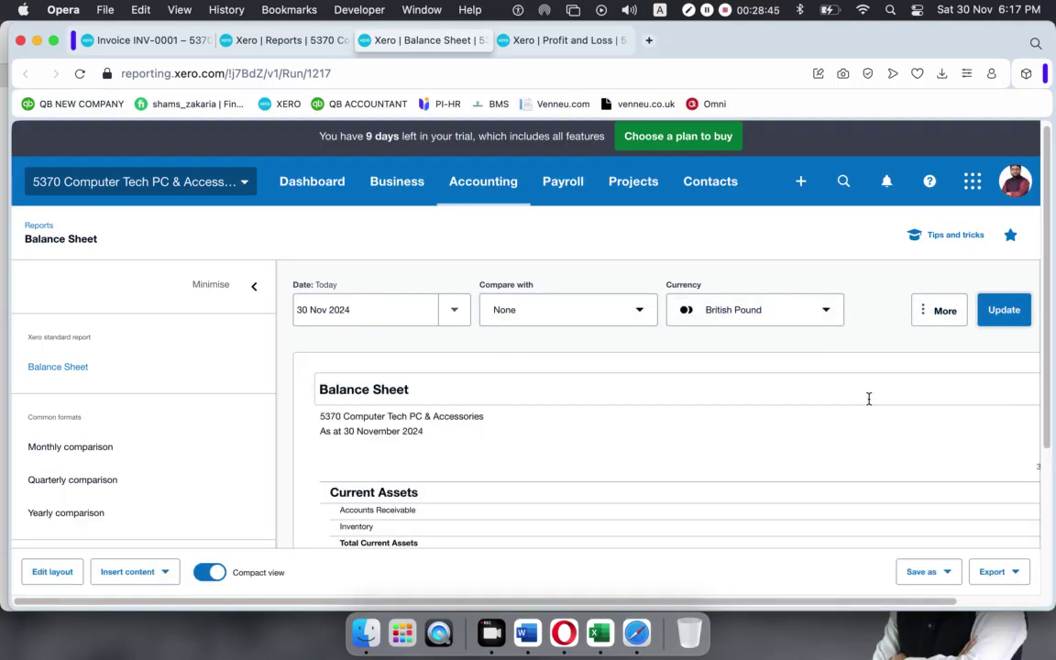
Review the 30 Nov 2024 Balance Sheet figures, then move to the Profit and Loss report.
scroll(816, 421, down, 5)
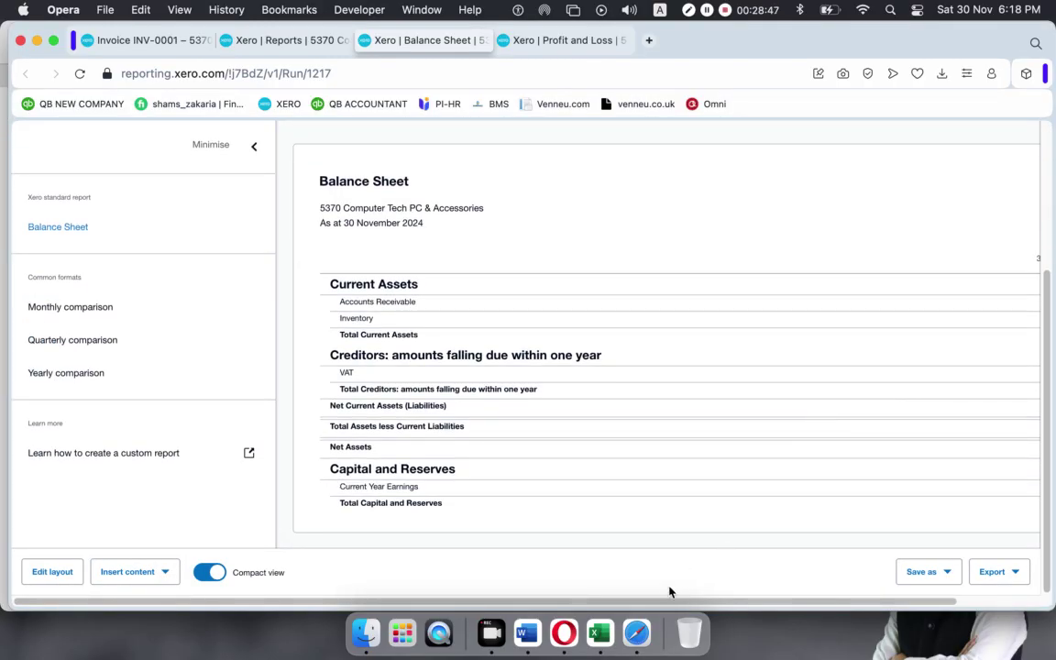
drag(676, 602, 794, 604)
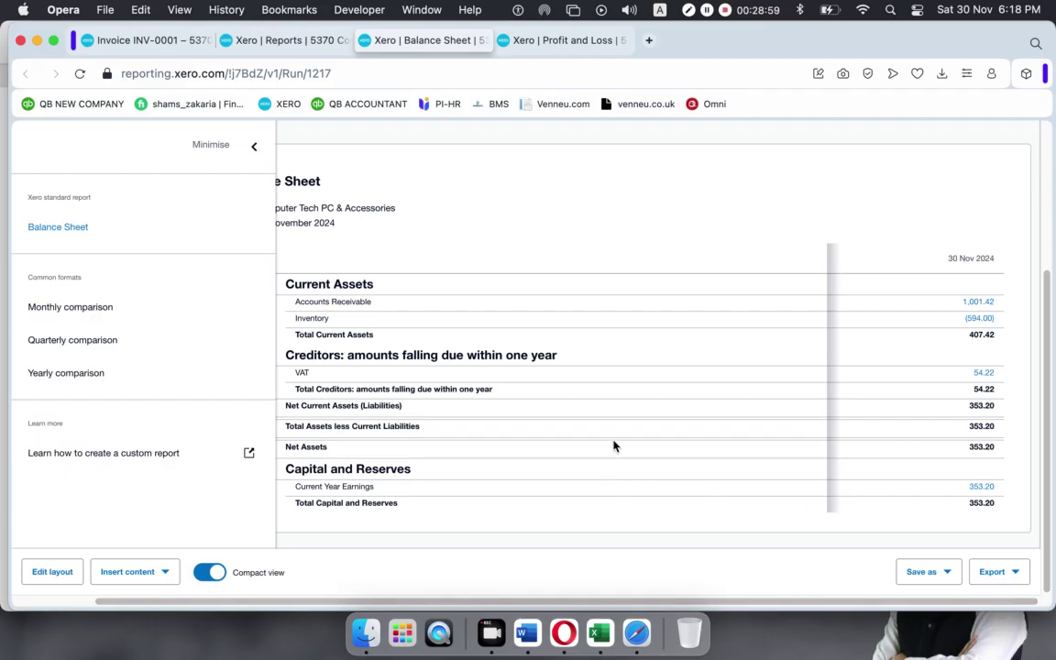
scroll(613, 443, up, 5)
scroll(643, 434, down, 3)
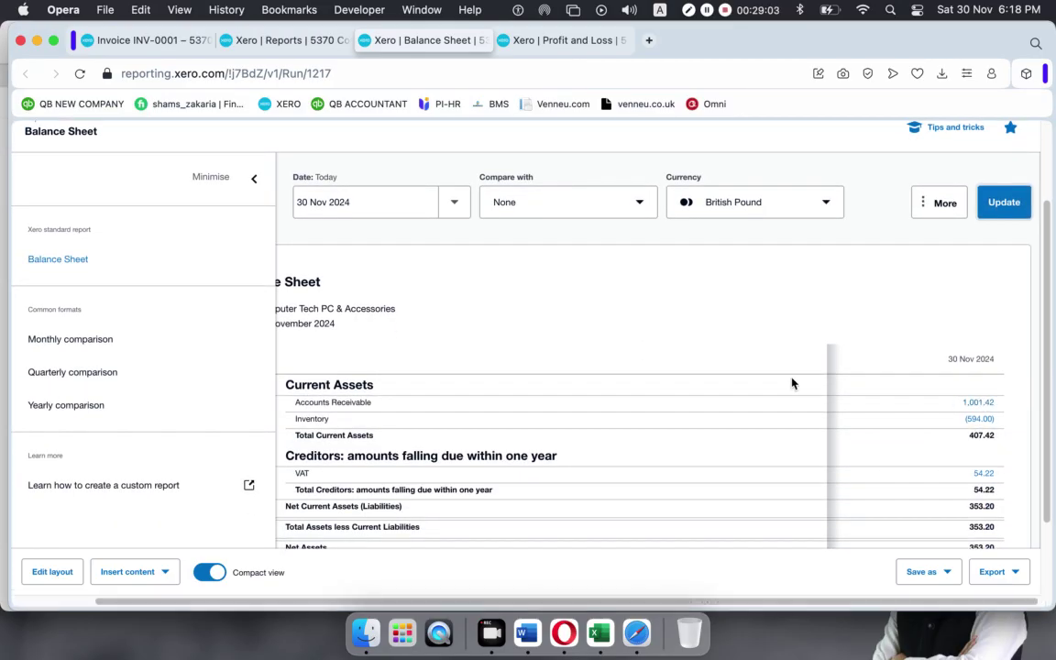
click(515, 41)
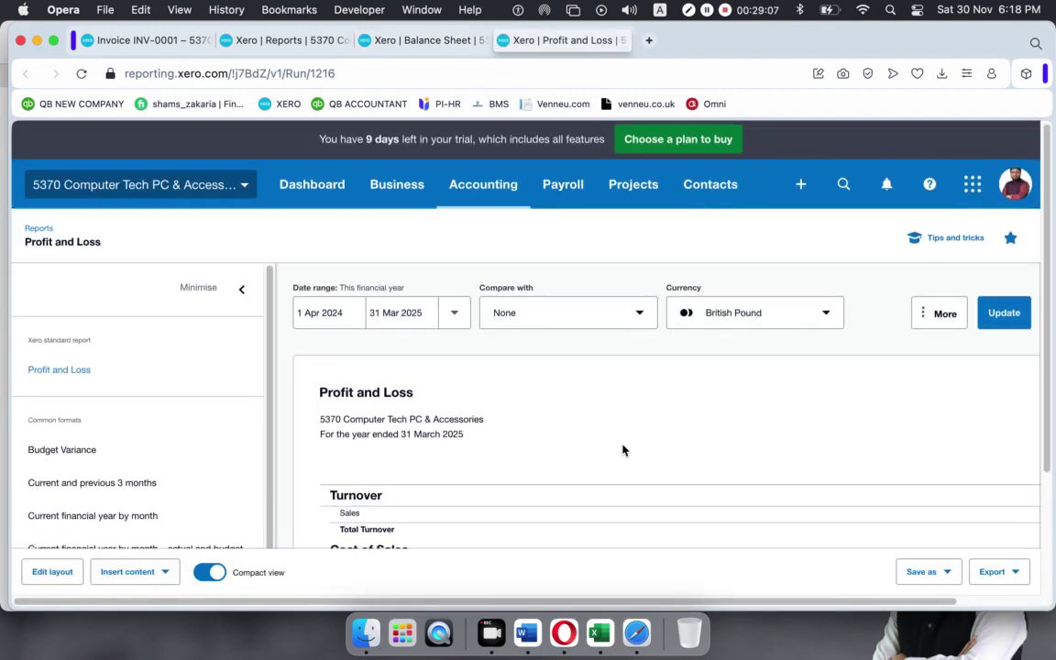
Try adjusting the Profit and Loss start date and refresh the report with the range unchanged.
scroll(522, 376, down, 1)
click(330, 277)
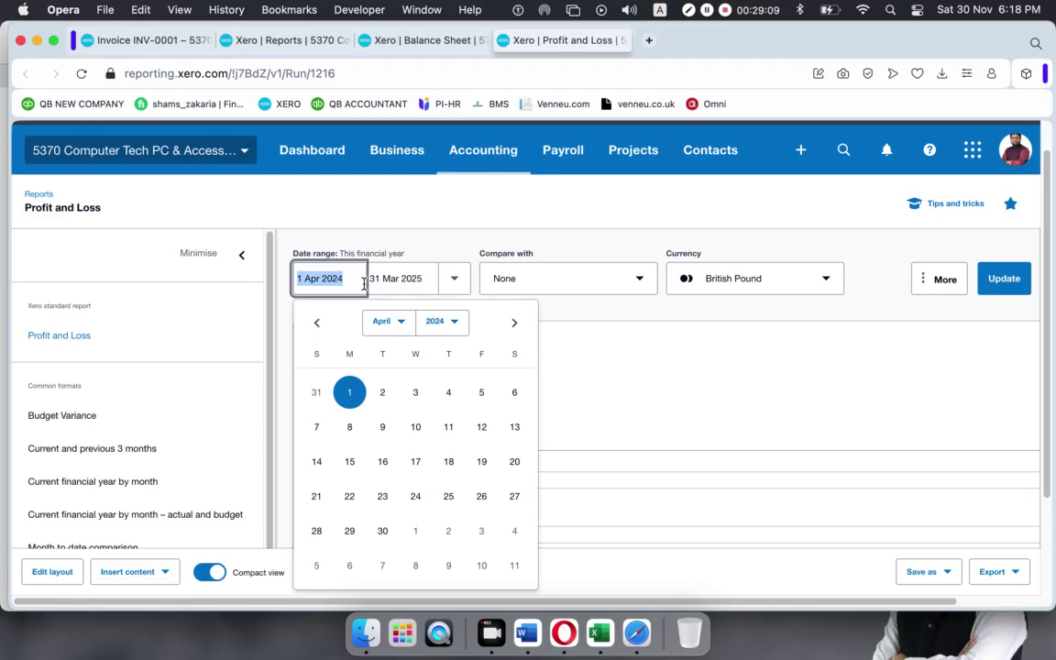
click(409, 372)
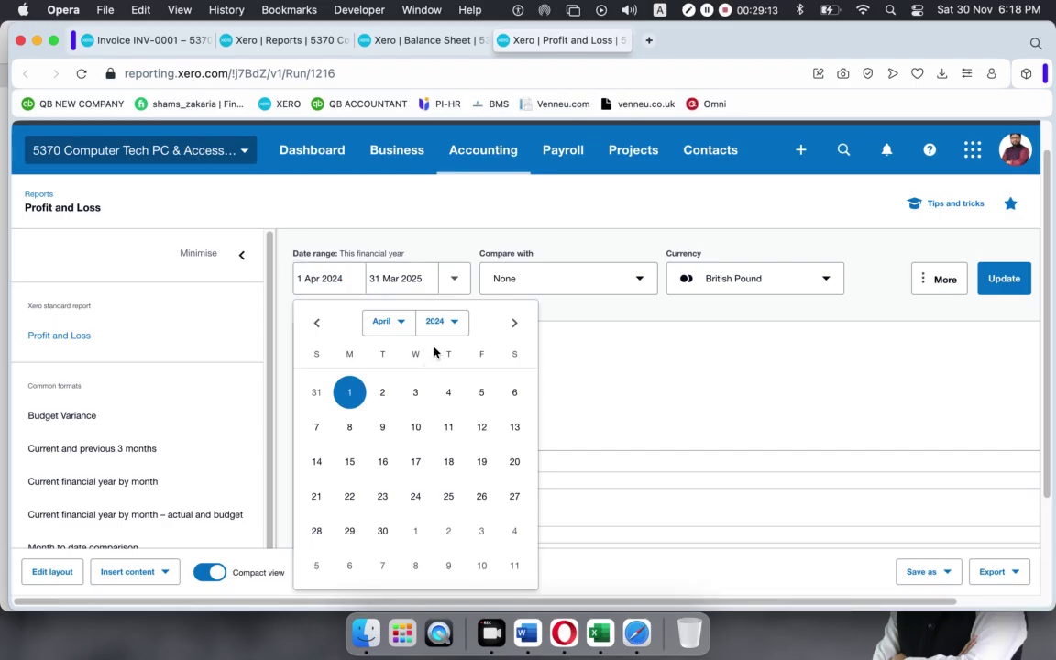
click(458, 280)
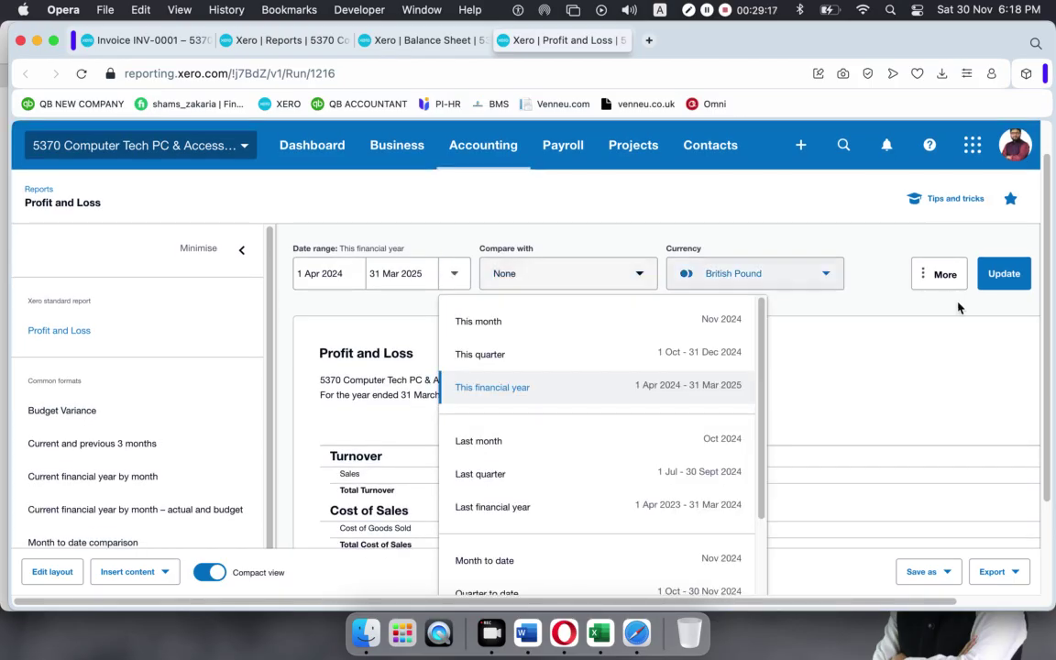
click(941, 339)
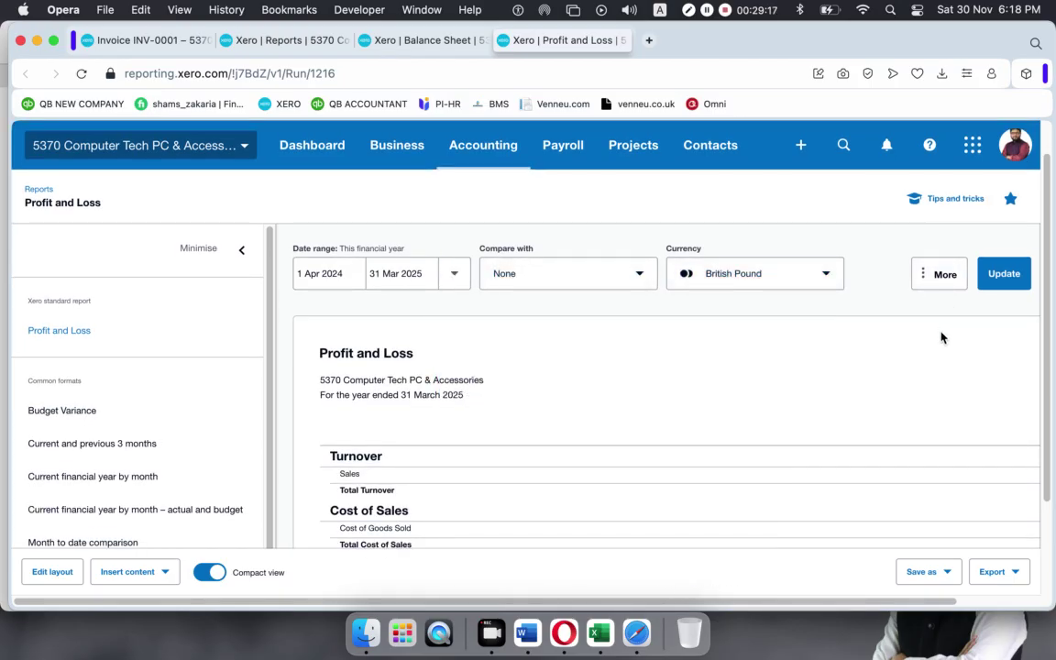
click(1013, 278)
scroll(813, 412, down, 1)
scroll(811, 412, down, 2)
scroll(811, 413, up, 4)
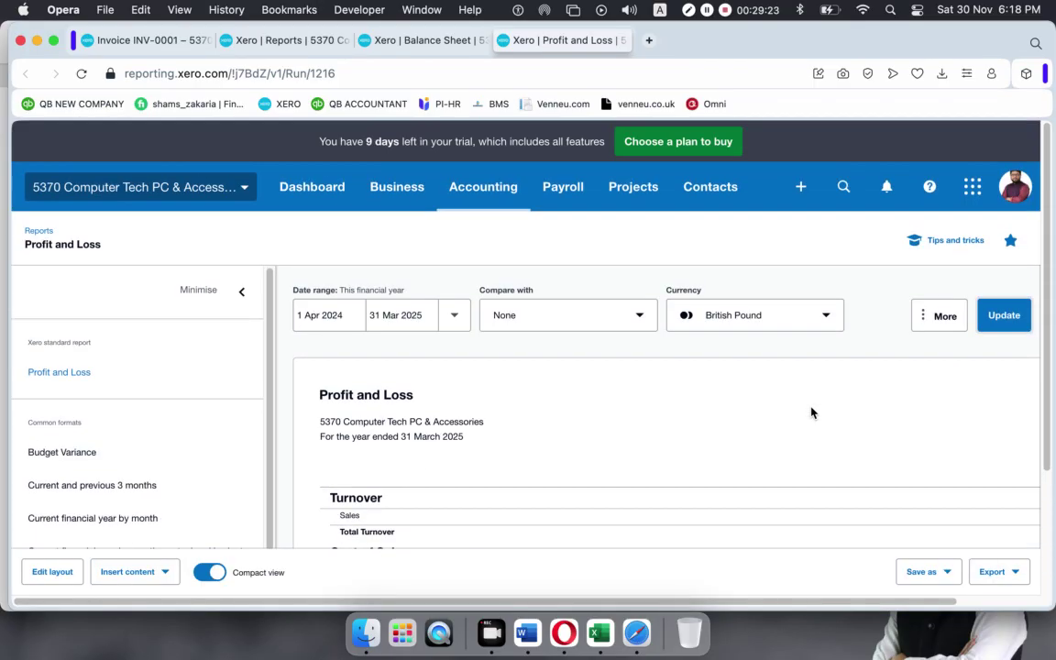
Rerun the Profit and Loss for This month, 1–30 Nov 2024, showing sales 947.20 and profit 353.20.
click(455, 315)
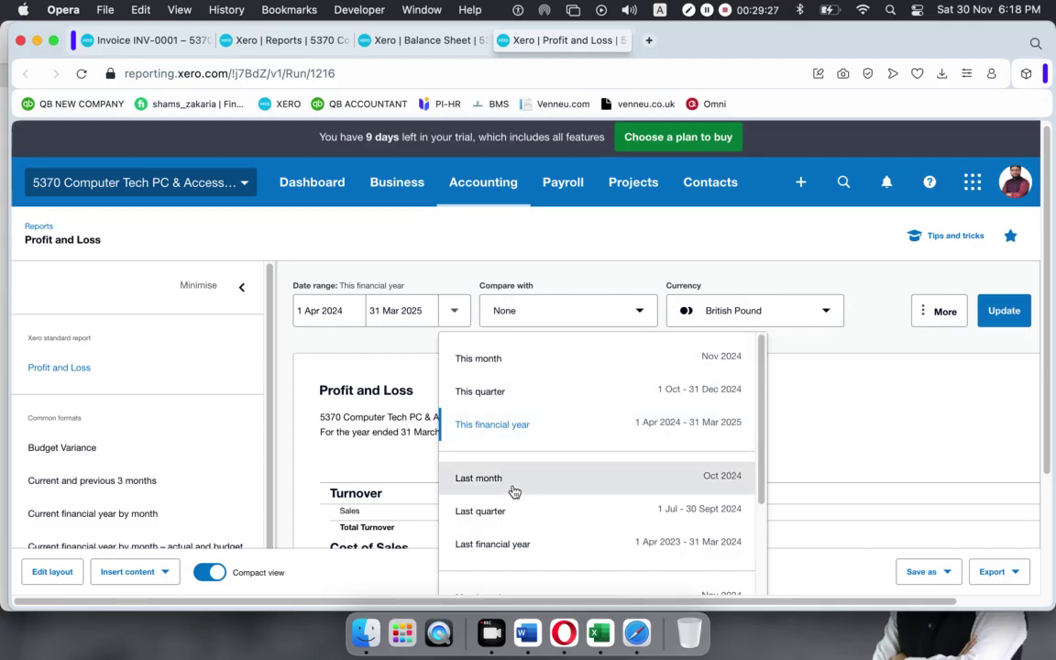
scroll(524, 450, down, 3)
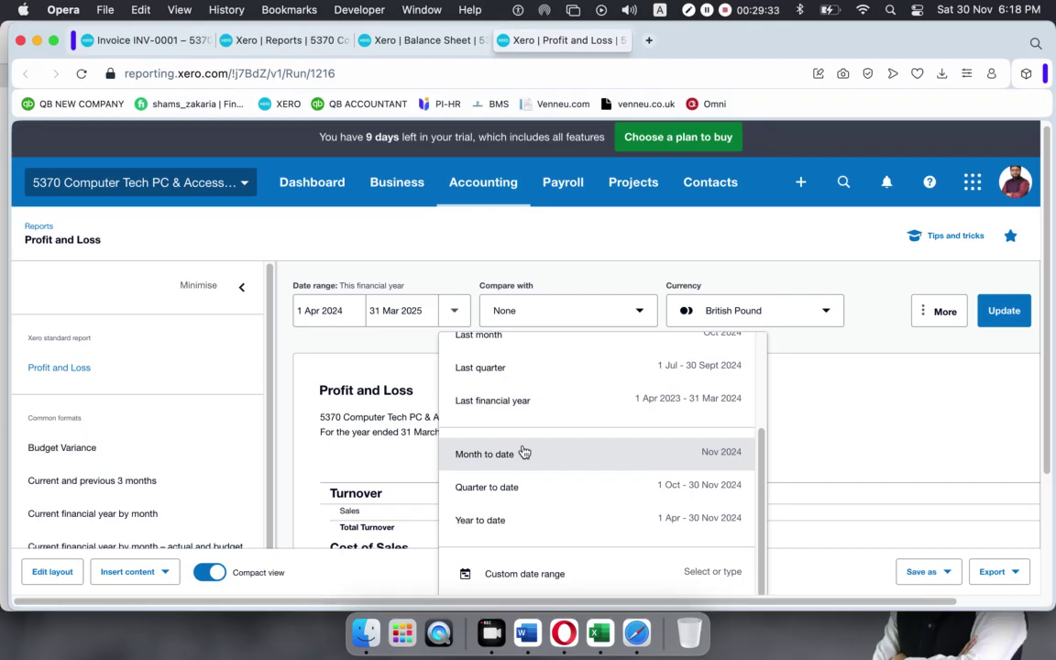
scroll(524, 452, up, 3)
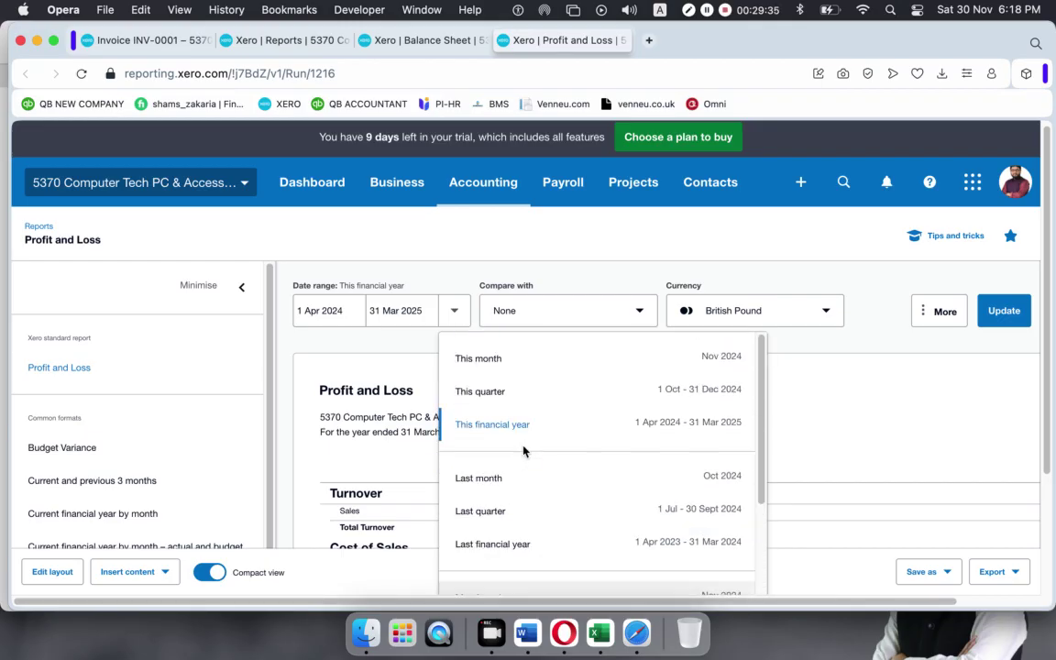
click(500, 358)
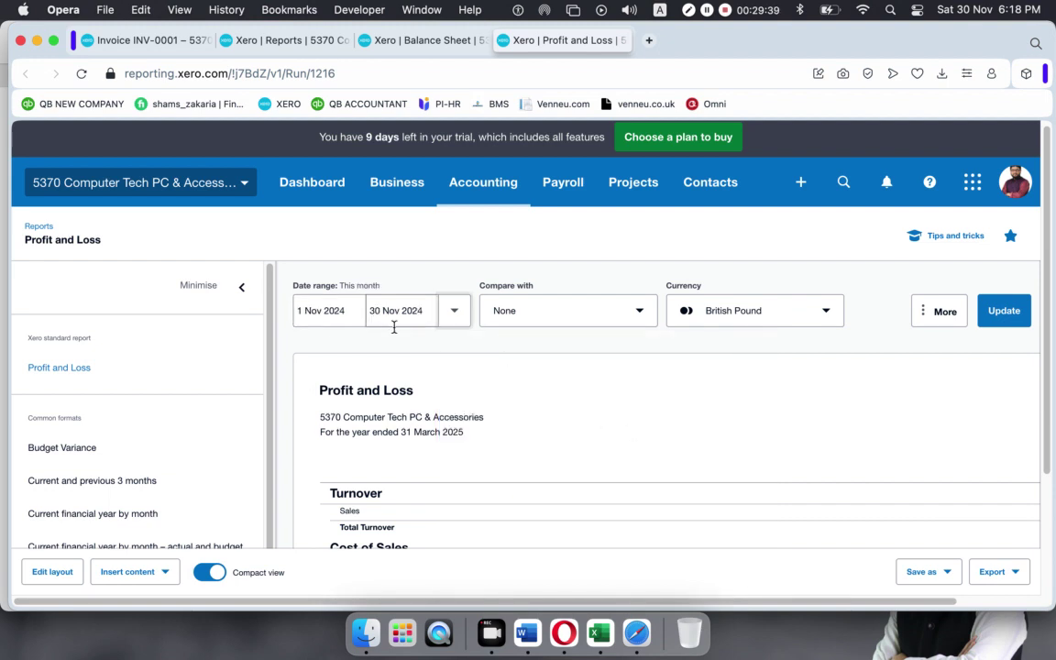
click(1001, 312)
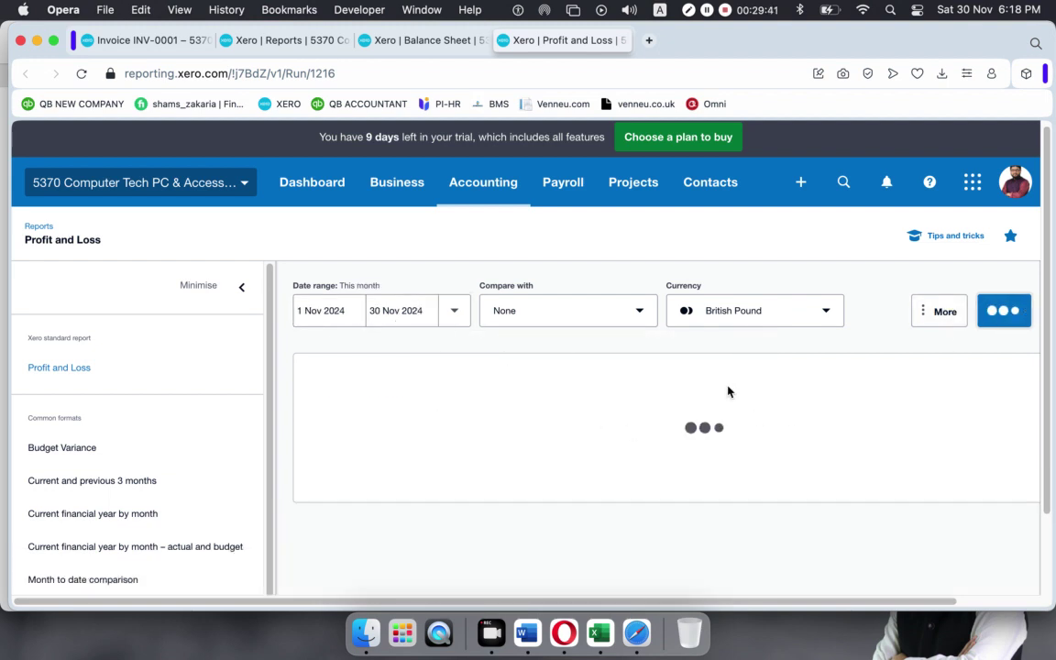
scroll(726, 386, down, 3)
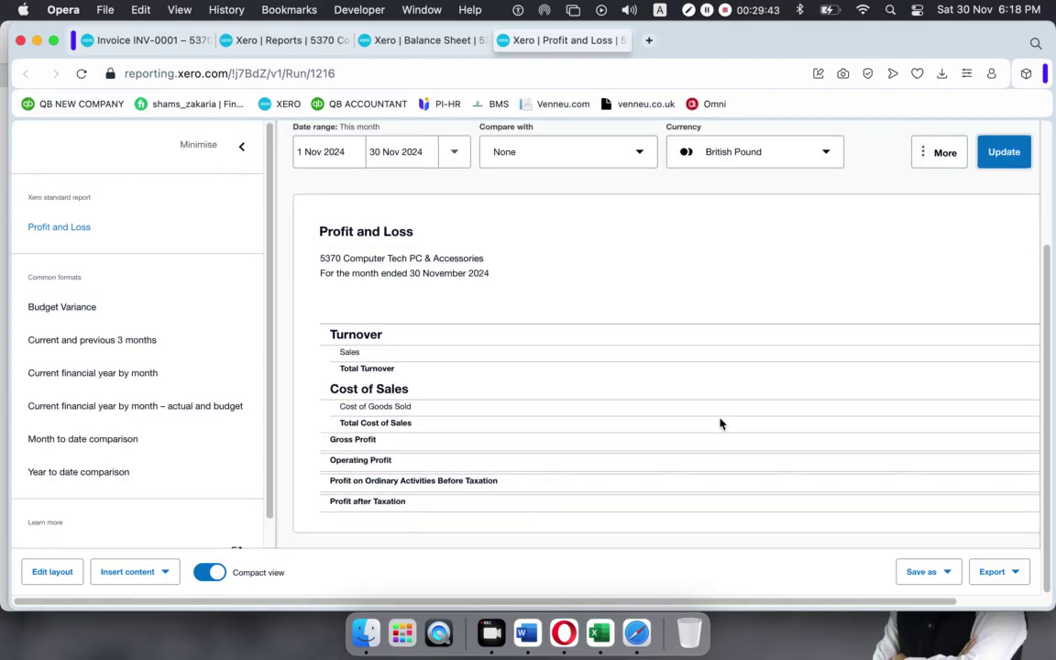
scroll(614, 540, right, 2)
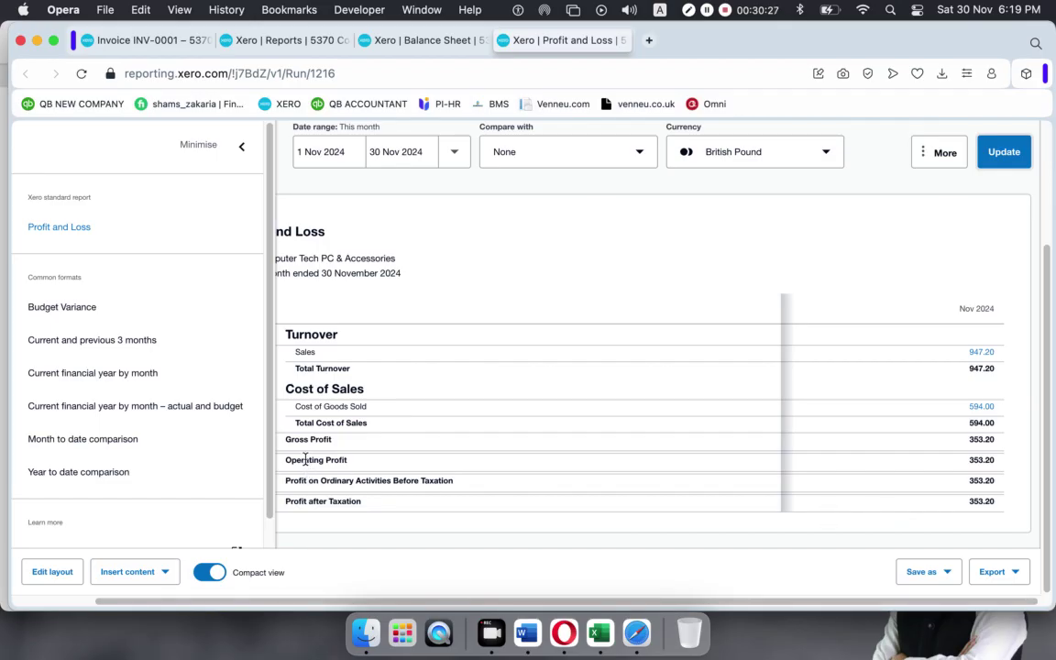
Highlight the 353.20 Gross Profit and the profit rows on the Profit and Loss report.
double_click(973, 440)
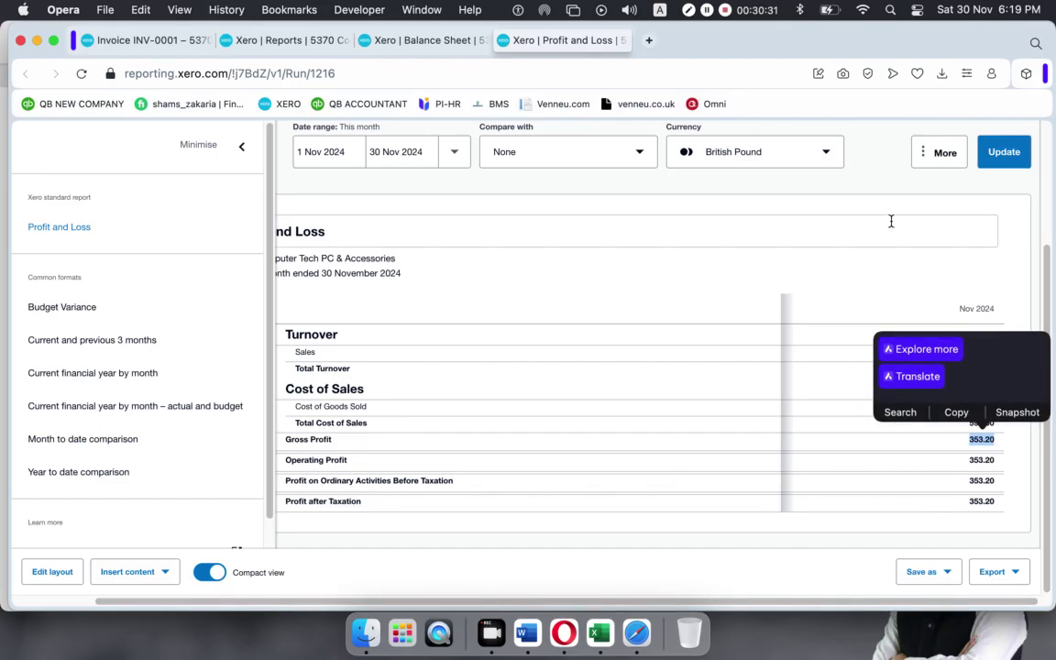
click(890, 221)
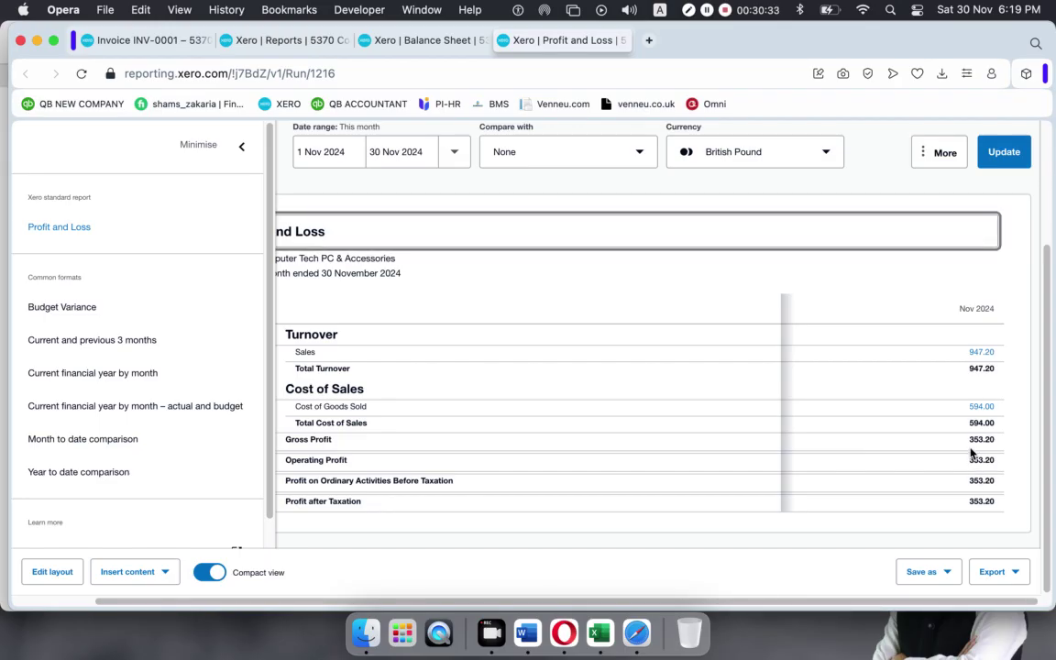
drag(965, 445, 909, 401)
click(807, 260)
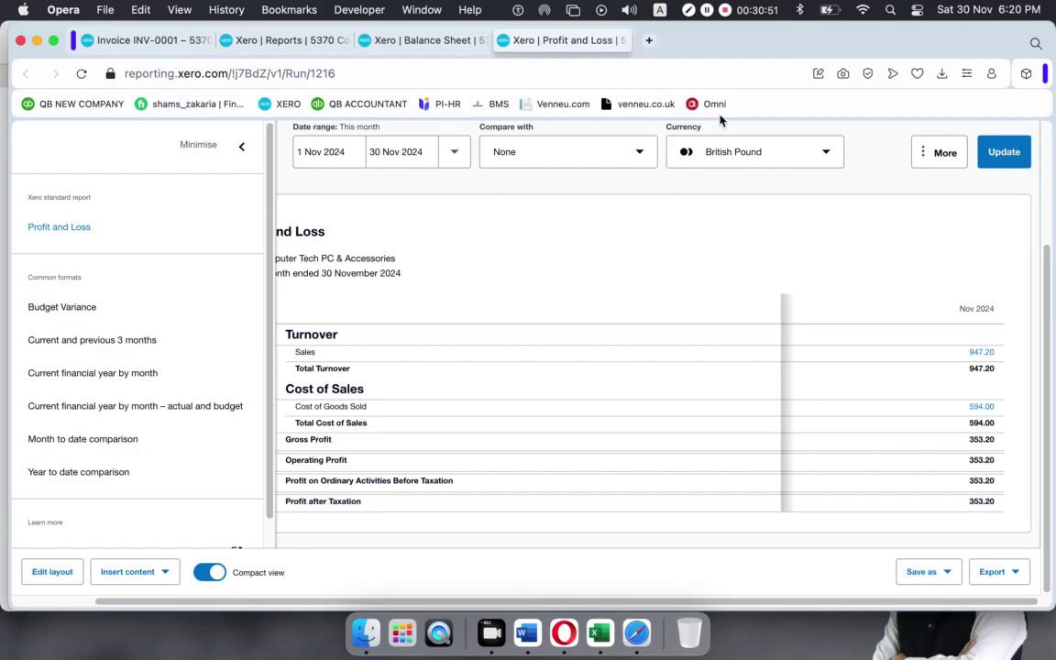
Return to invoice INV-0001, then go to Business > Sales overview showing 1,001.42 awaiting payment.
click(124, 40)
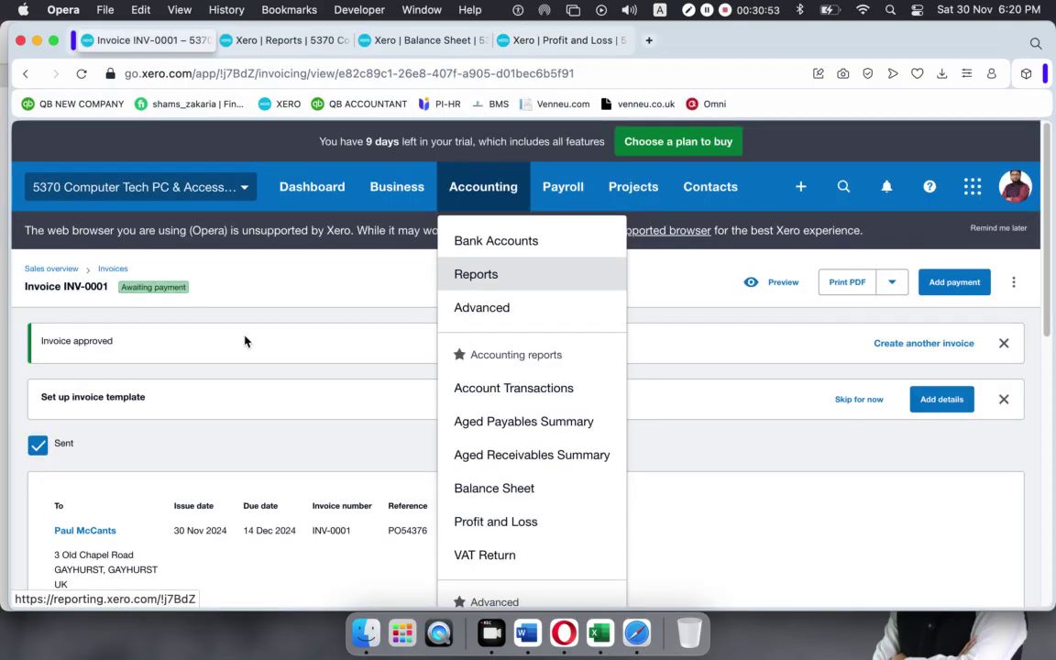
click(810, 532)
scroll(596, 422, down, 10)
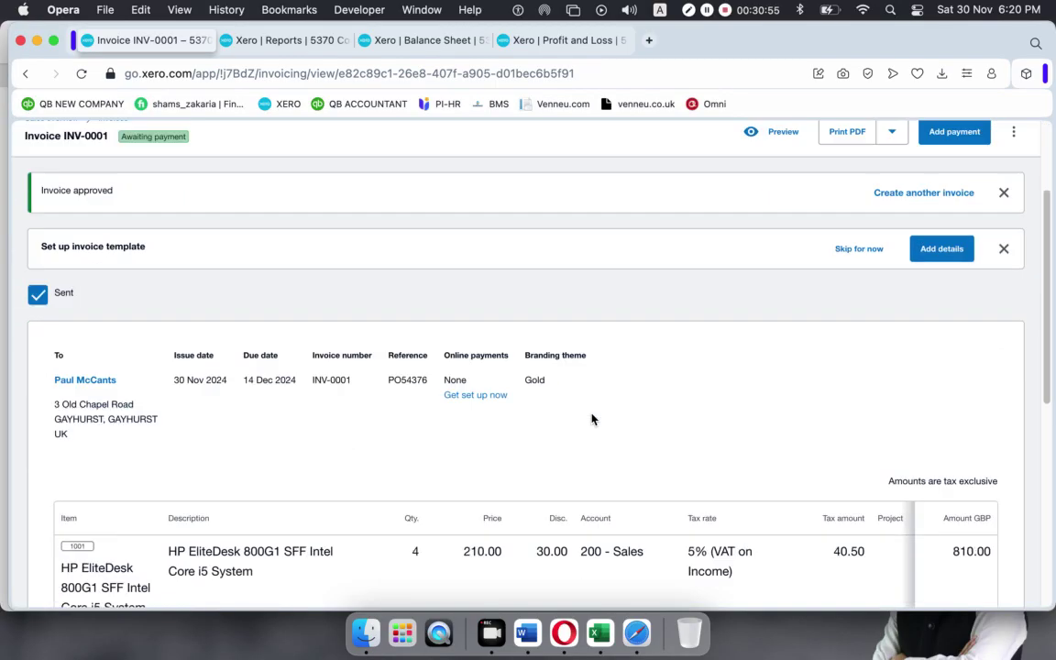
scroll(591, 419, up, 10)
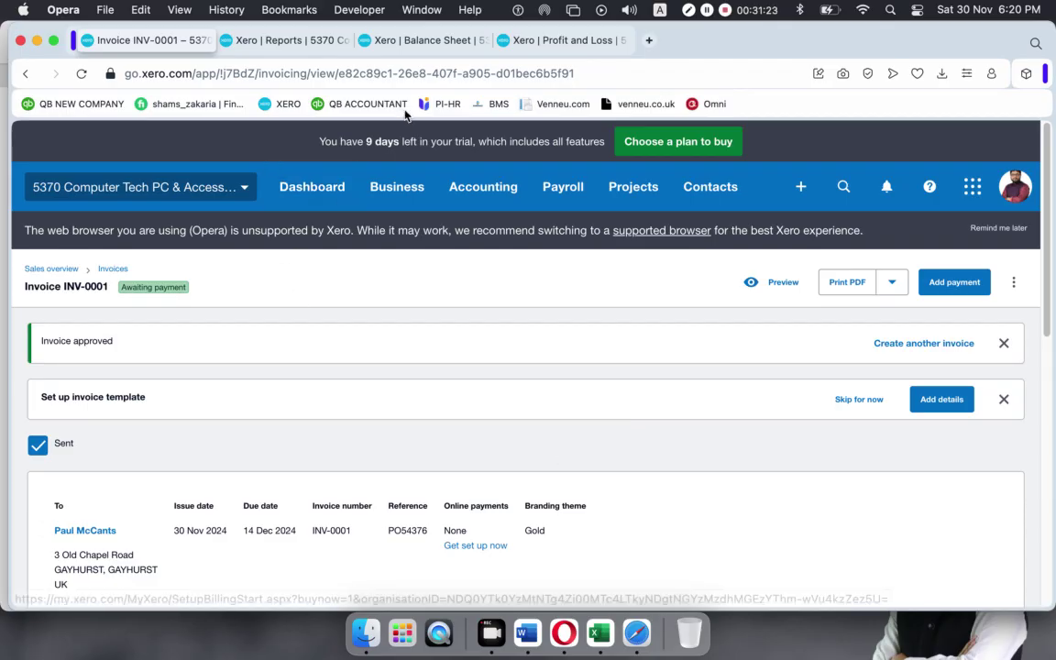
click(397, 188)
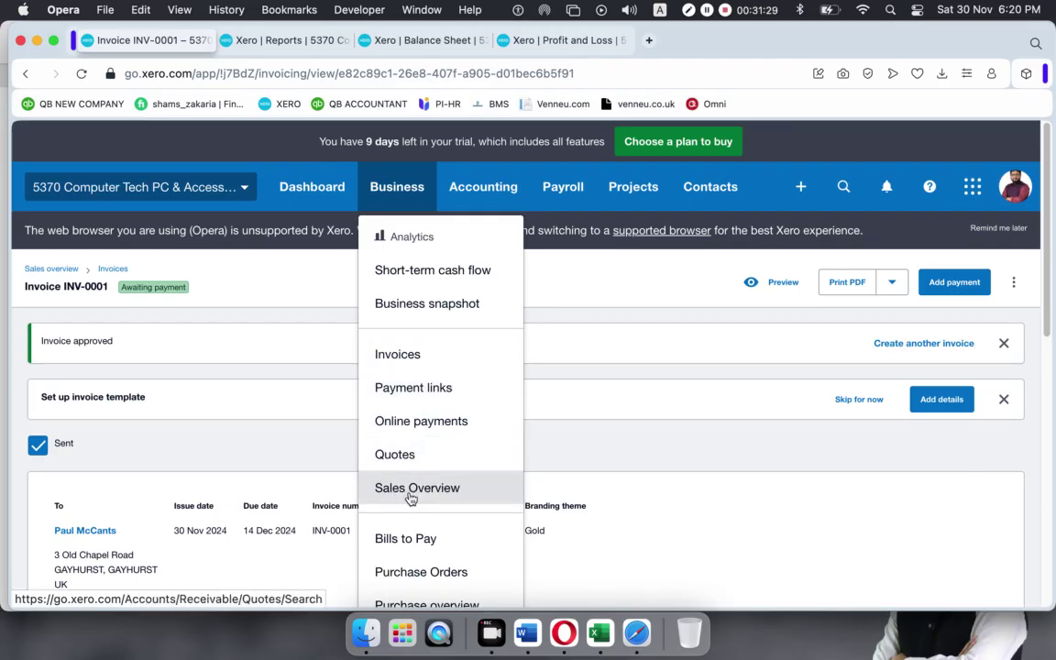
click(412, 491)
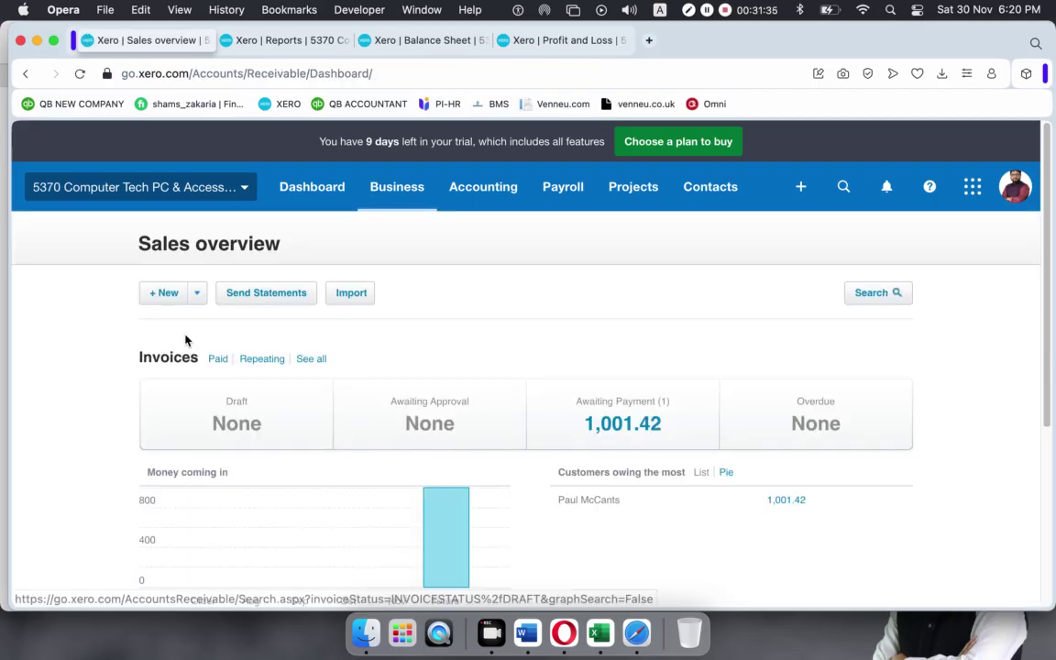
Create a new invoice from + New, opening blank draft INV-0002 dated 30 Nov 2024.
click(198, 295)
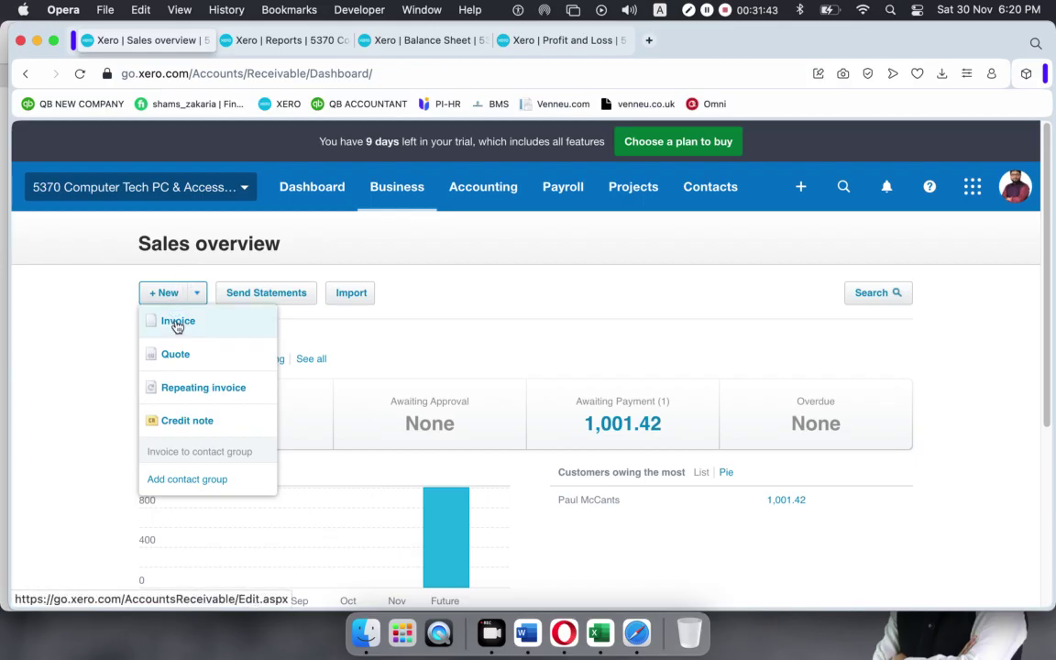
click(177, 323)
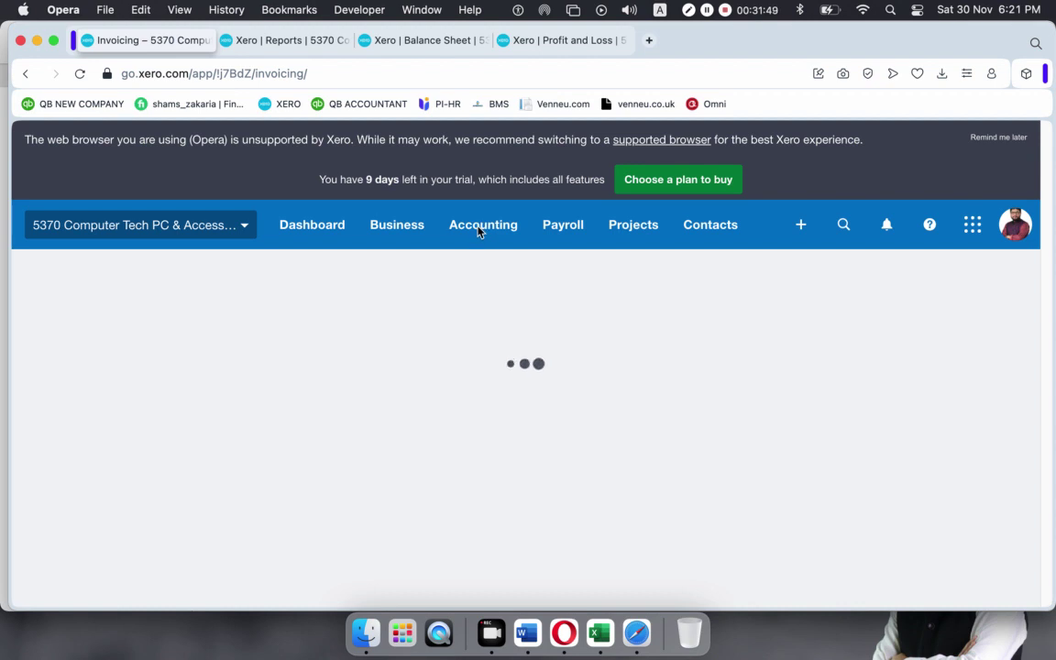
click(389, 227)
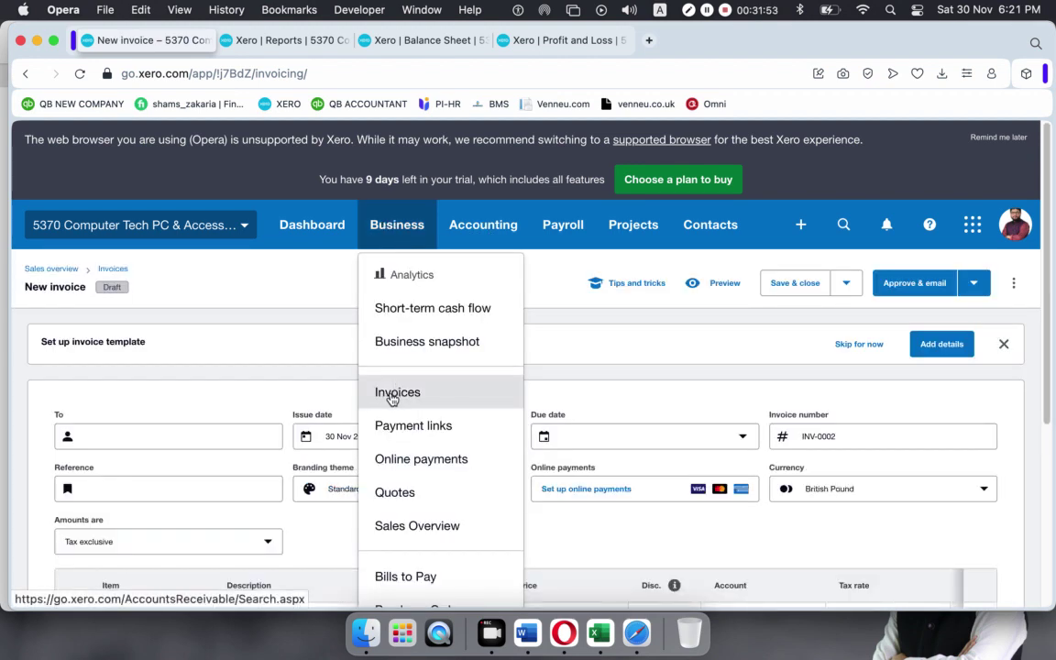
click(279, 343)
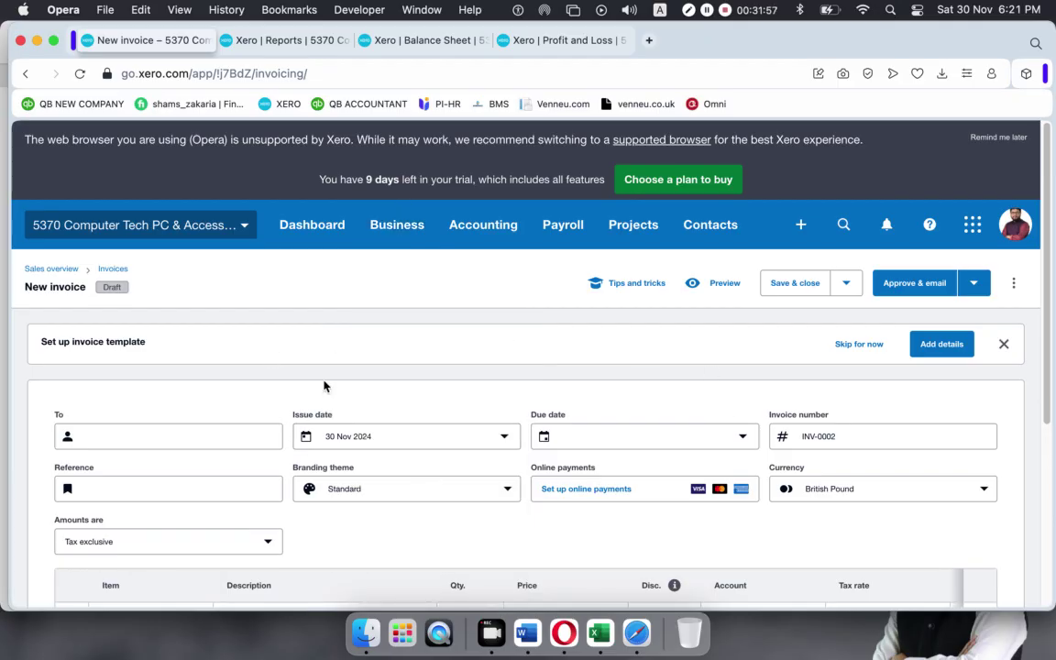
scroll(384, 344, down, 5)
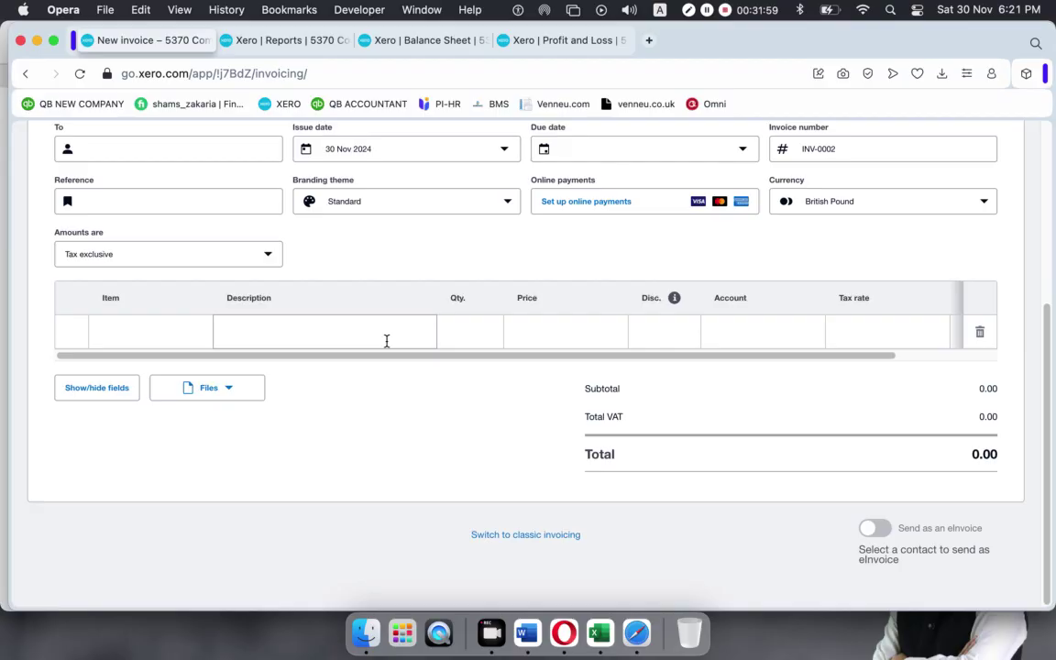
scroll(387, 344, up, 5)
scroll(158, 348, down, 4)
Address INV-0002 to the matching contact and set its issue date to 5 Nov 2024.
click(112, 208)
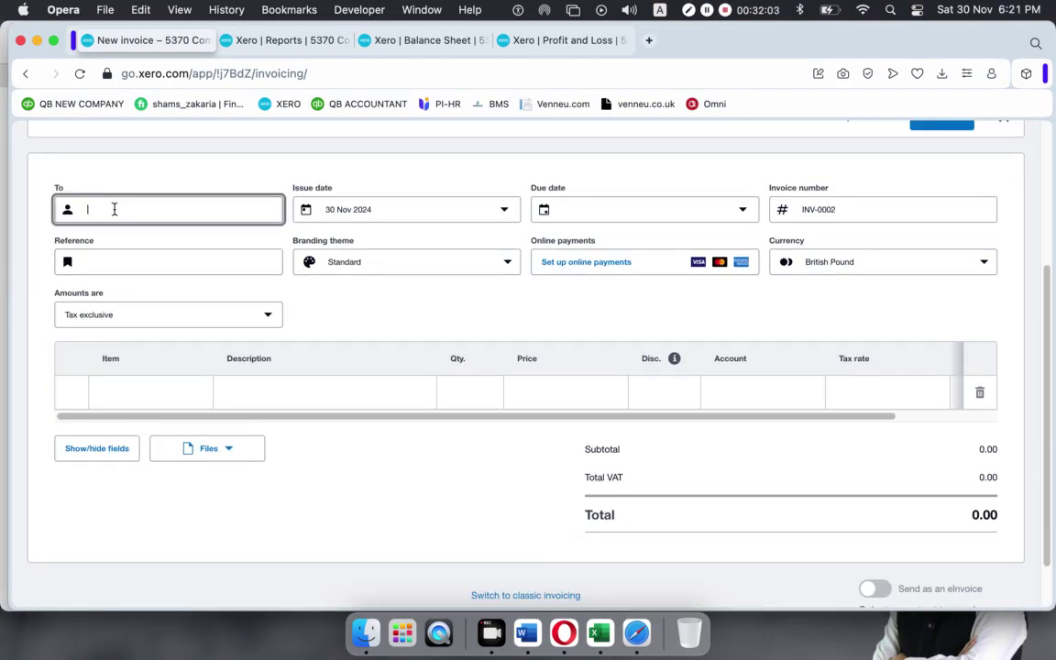
text(d)
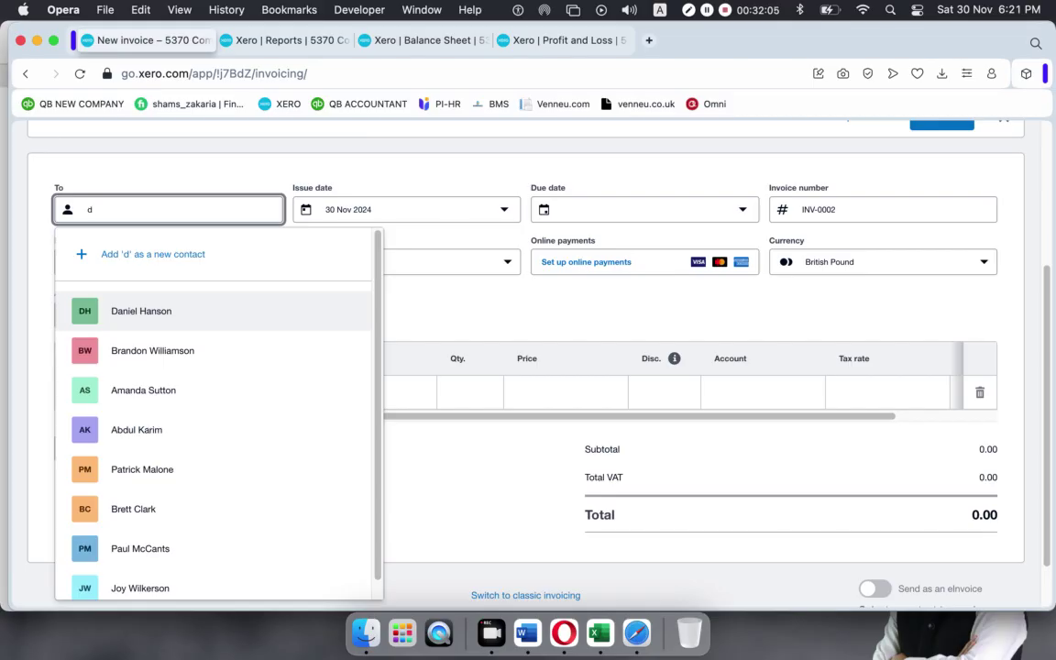
click(120, 312)
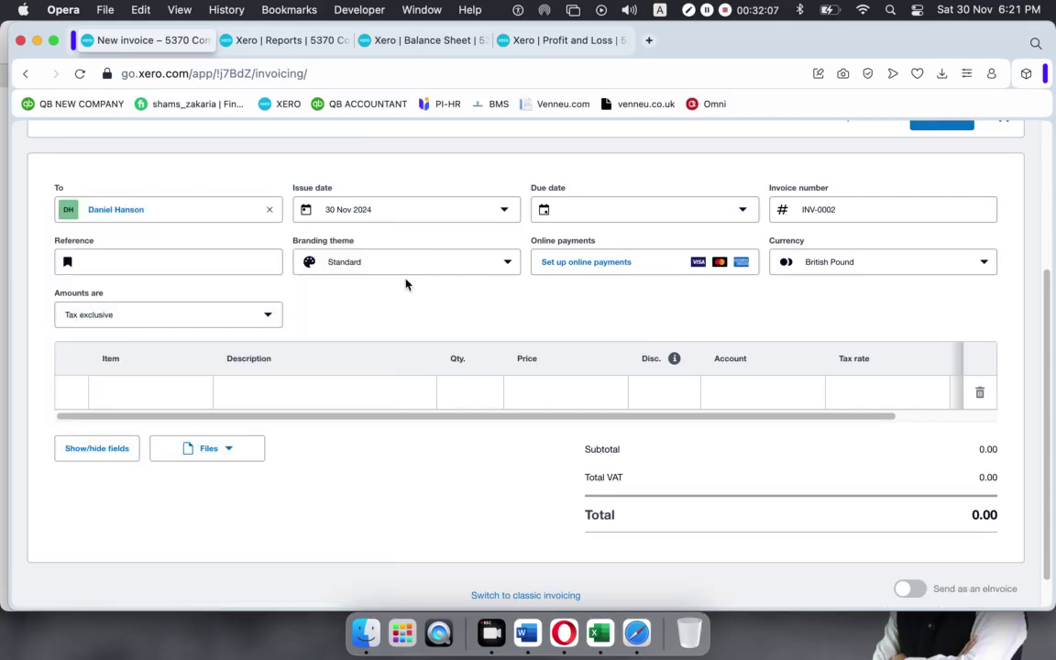
click(469, 209)
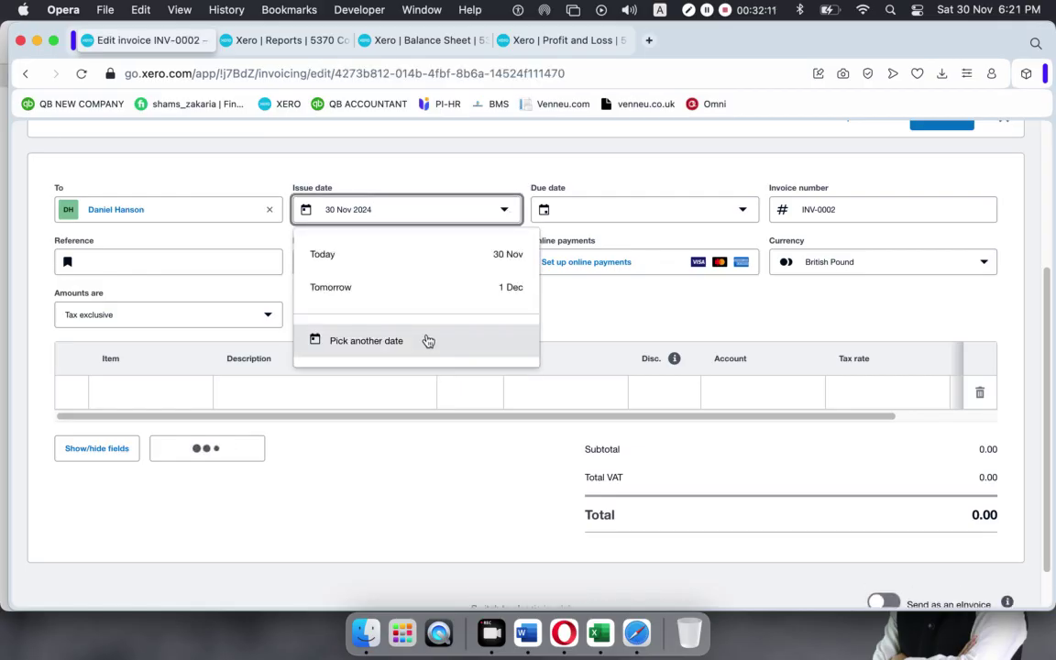
click(429, 217)
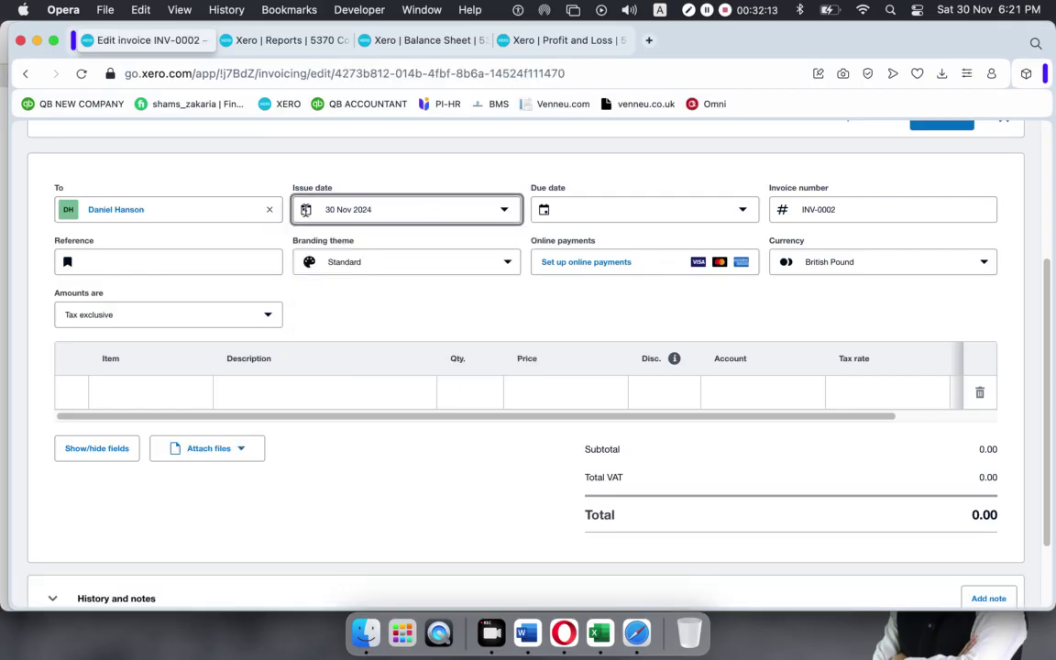
click(305, 210)
click(305, 210)
click(355, 210)
click(362, 342)
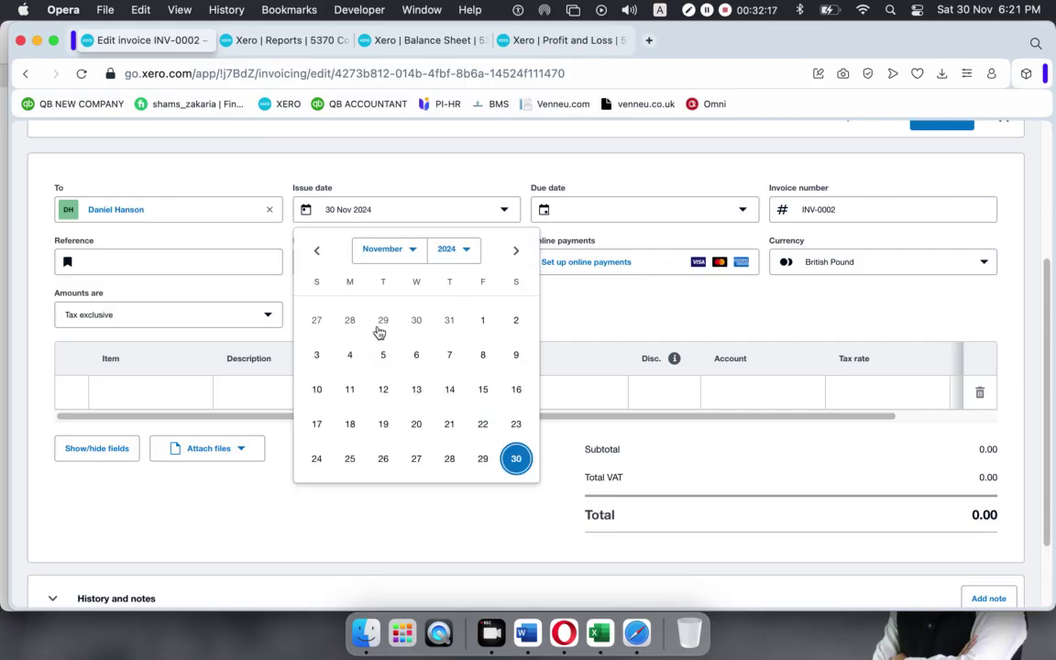
click(384, 356)
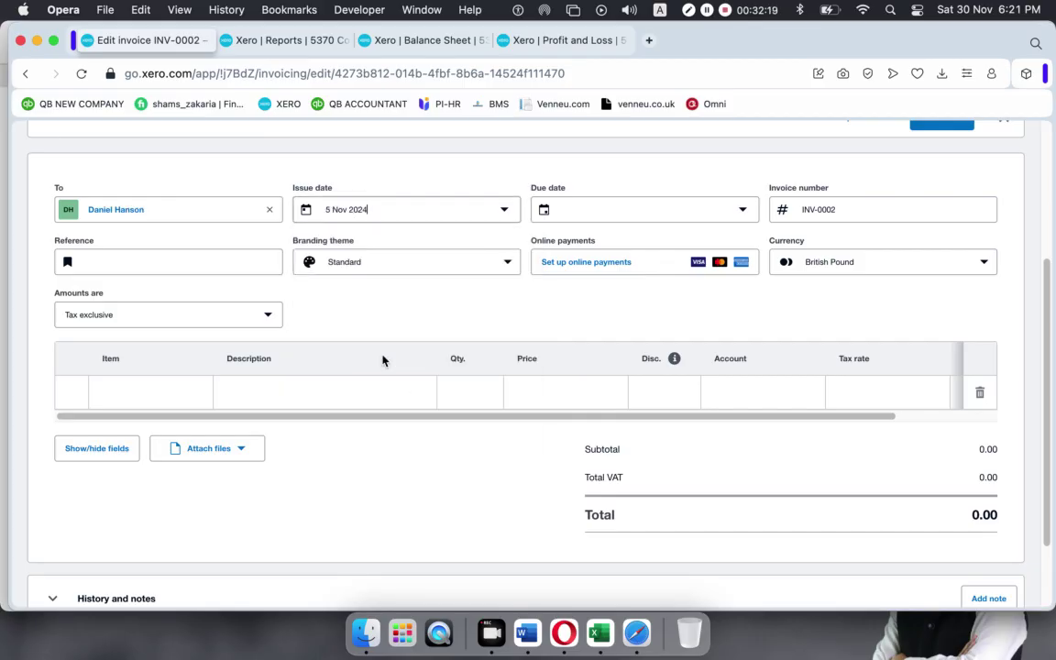
Set the due date to 30 Nov 2024, add the reference, and apply Gold branding.
click(744, 209)
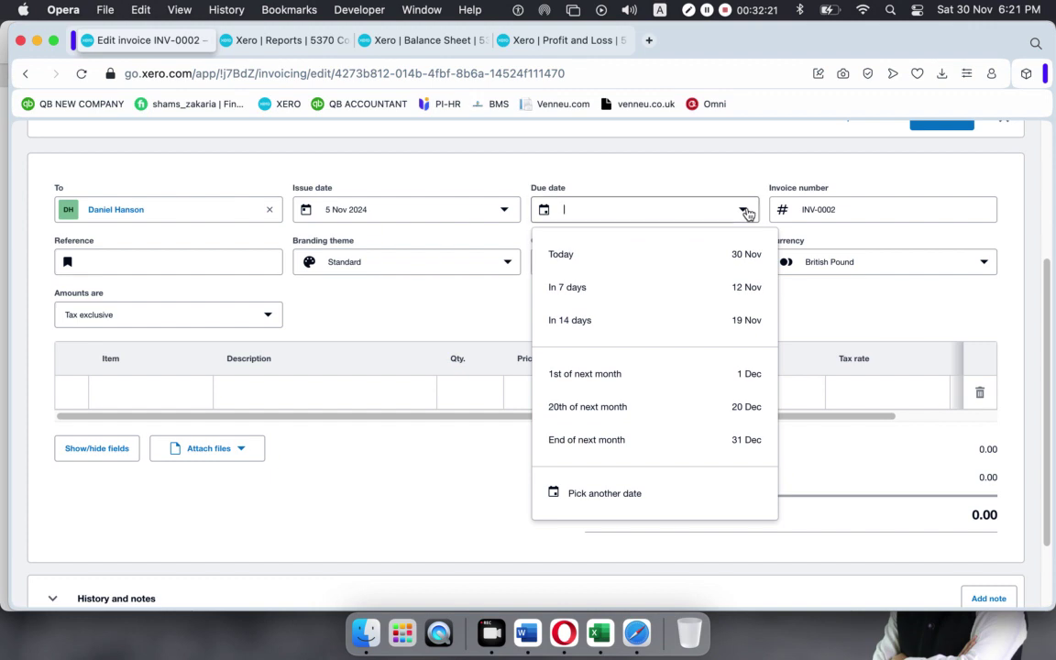
click(605, 493)
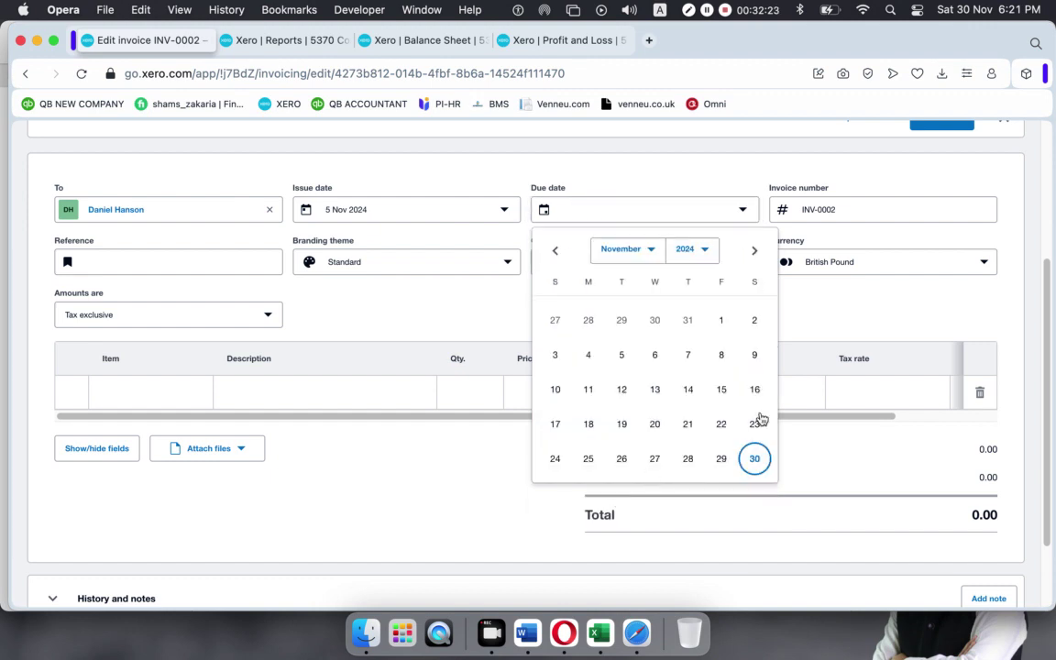
click(752, 457)
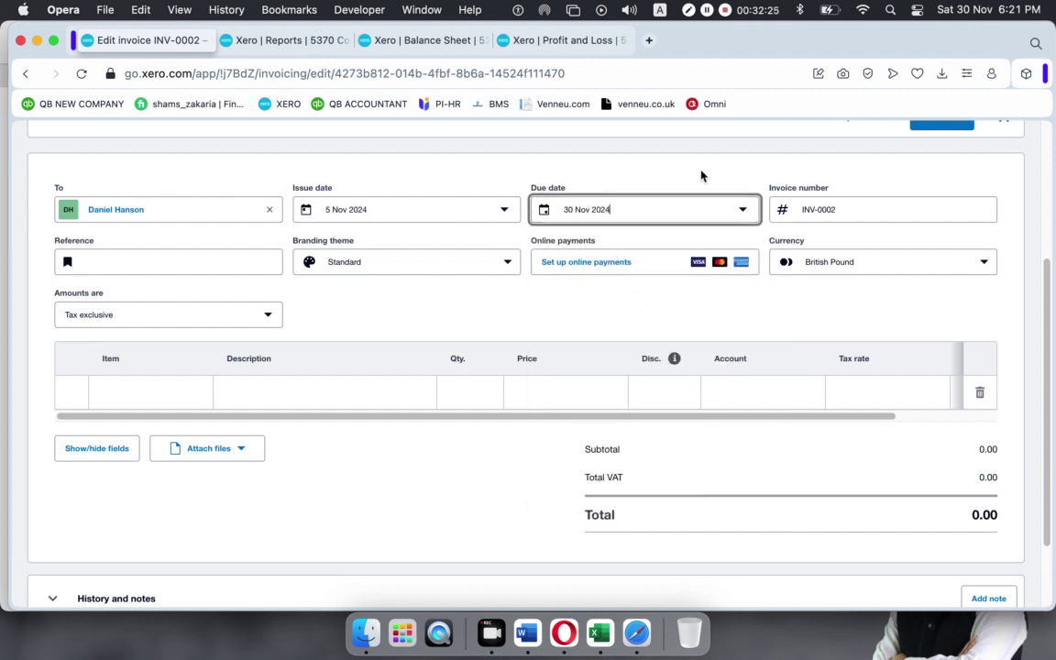
click(634, 157)
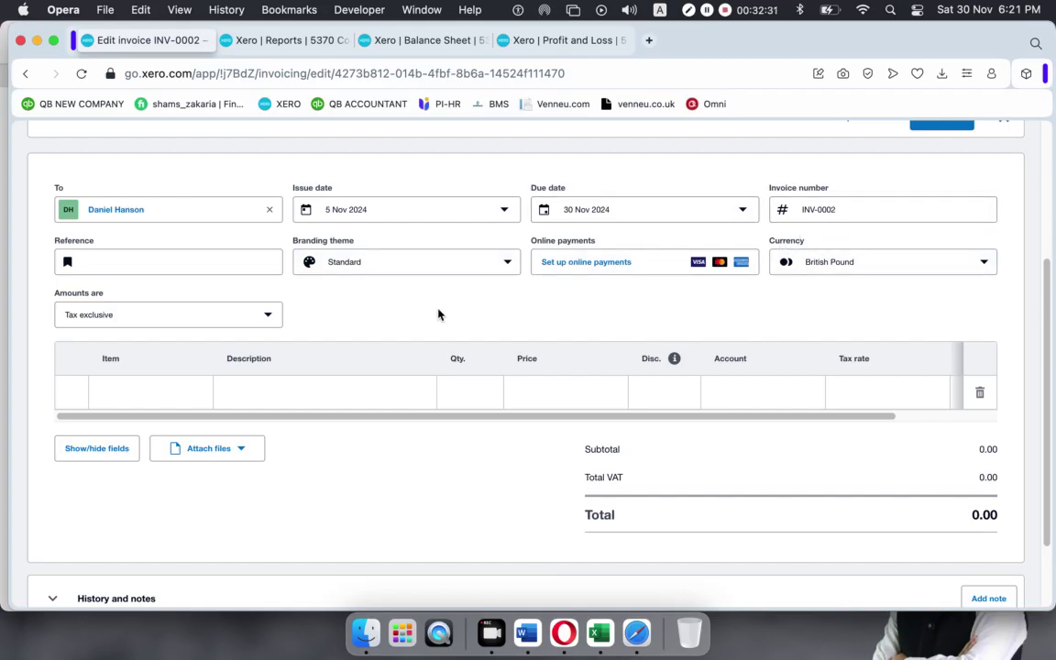
click(154, 267)
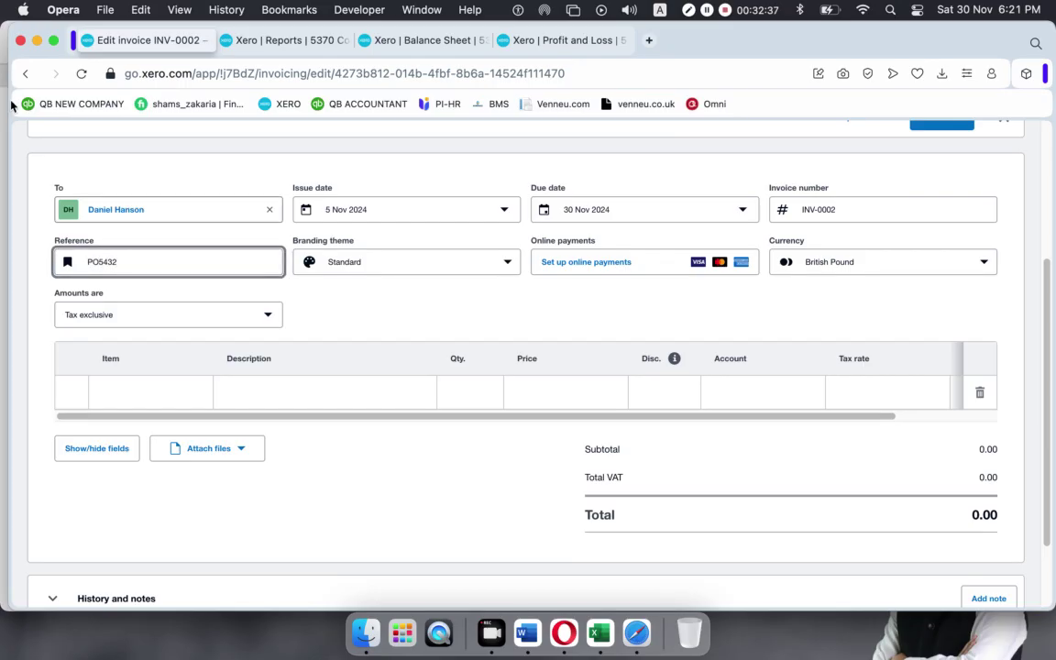
click(502, 265)
click(359, 343)
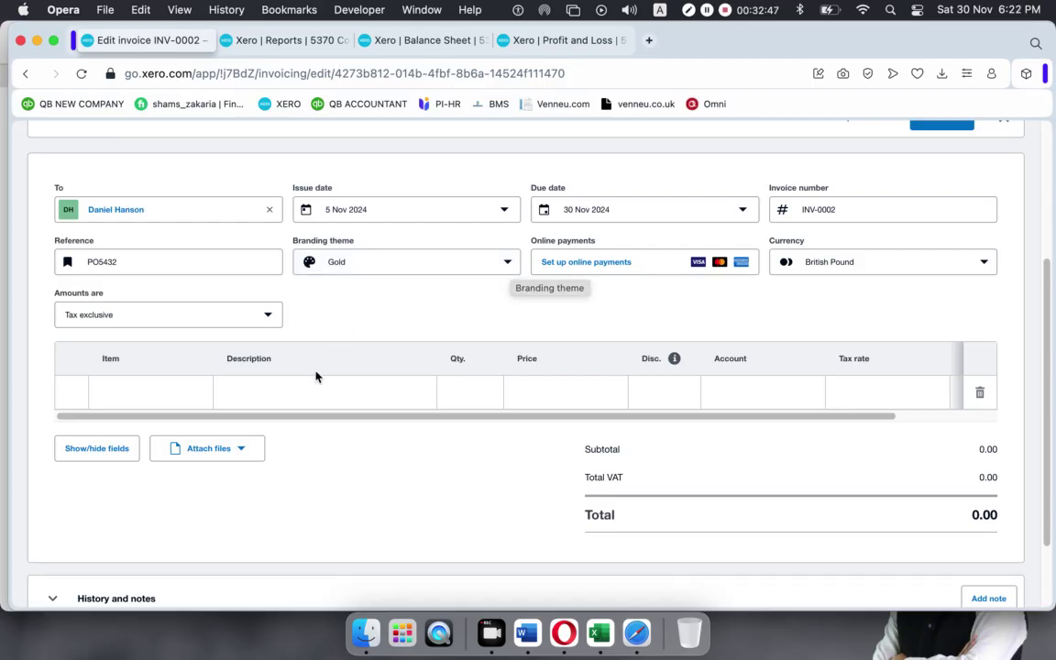
Add HP Elite 8300/6300 SFF, Lenovo ThinkPad T550 and Dual Port Low Profile Firewire Card lines.
click(187, 386)
scroll(152, 278, down, 1)
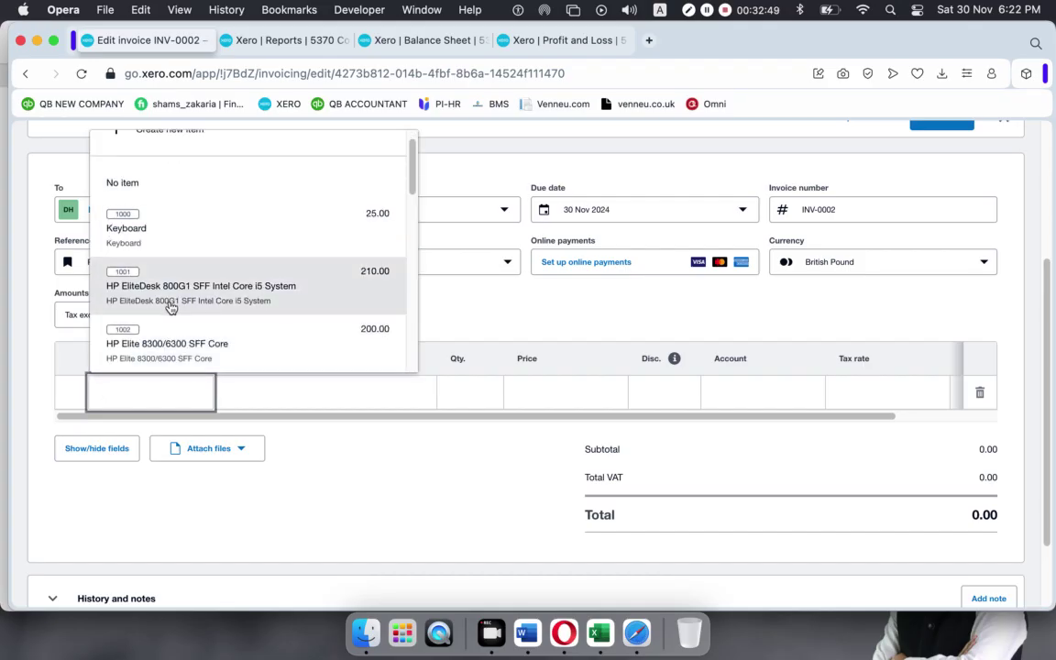
click(164, 342)
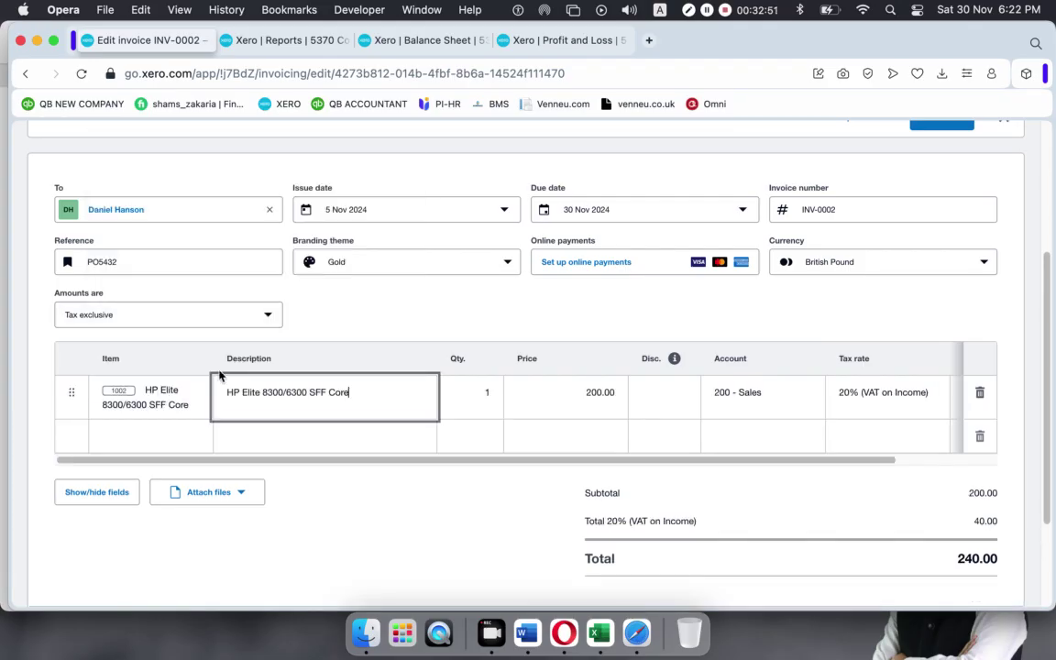
click(160, 436)
scroll(186, 355, down, 1)
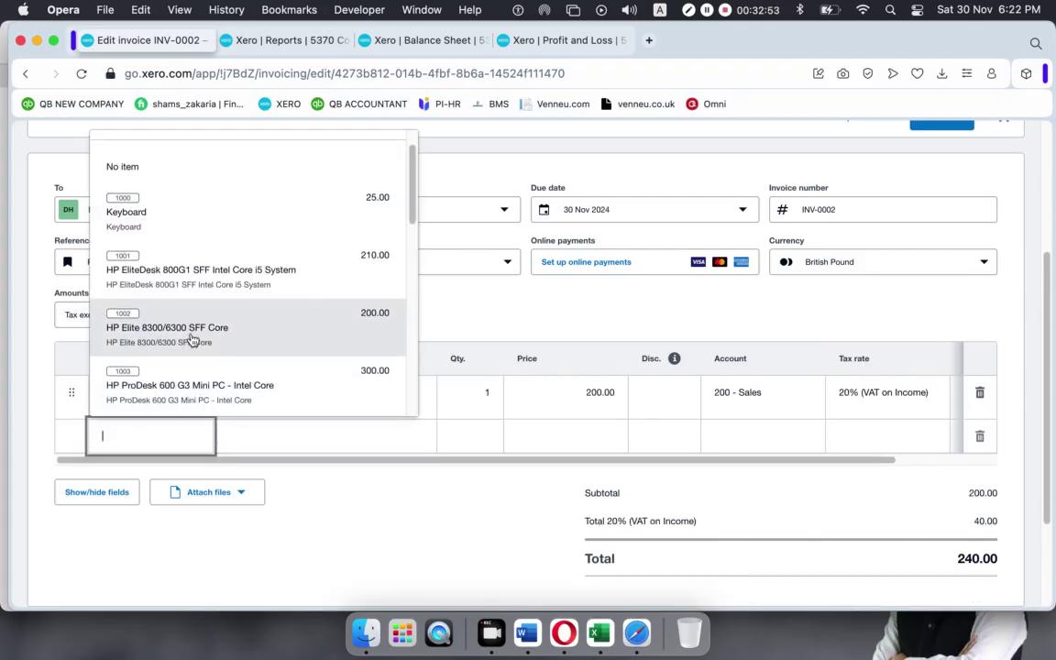
scroll(188, 349, down, 5)
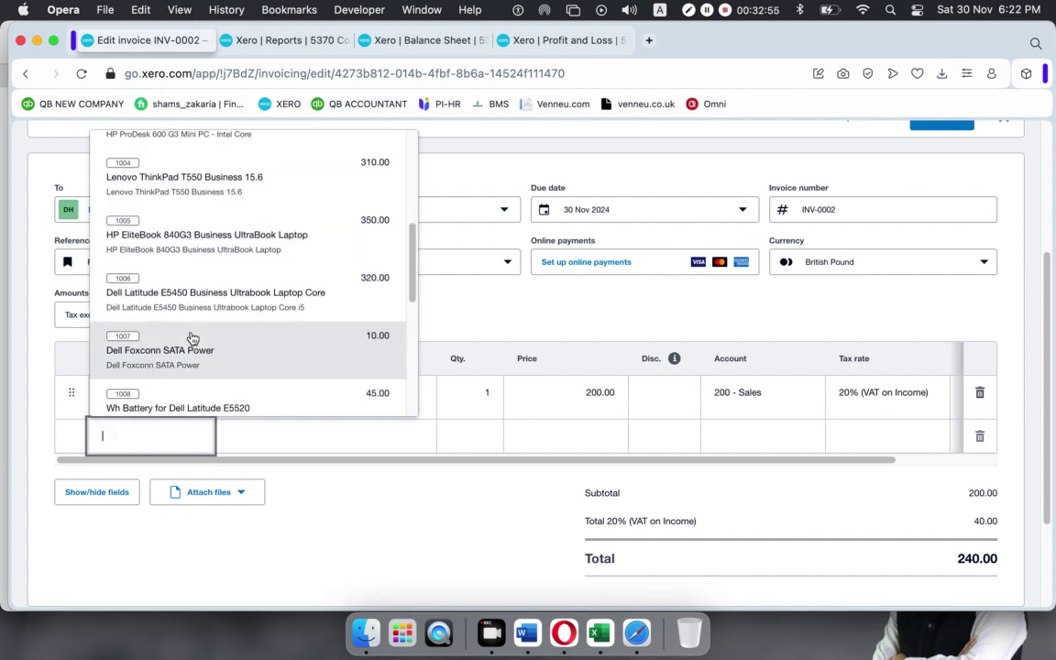
scroll(181, 238, up, 1)
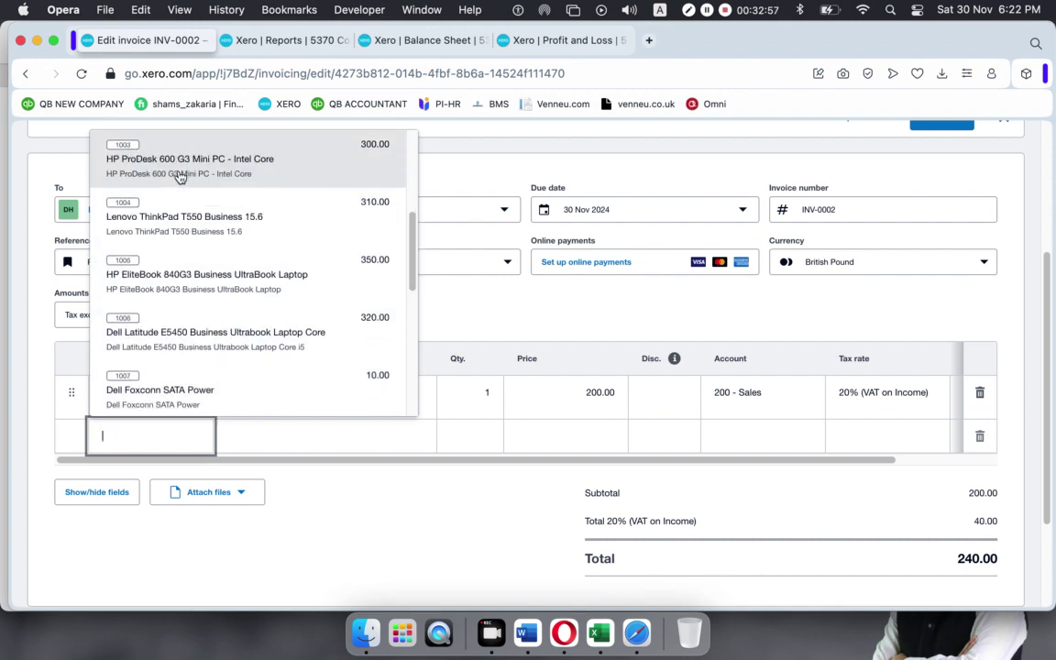
click(165, 231)
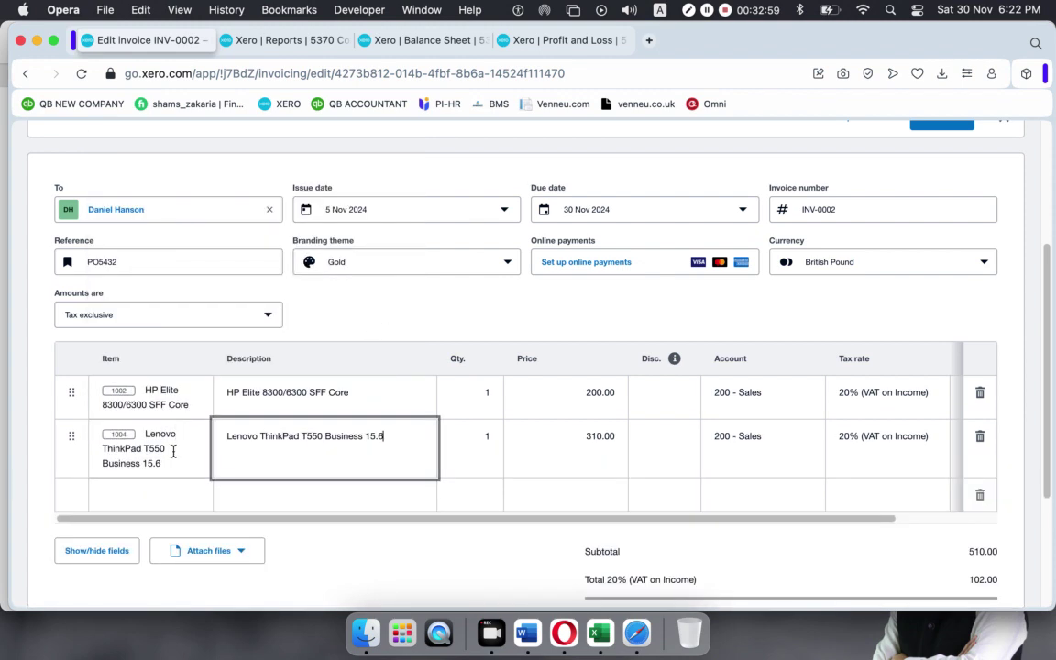
click(165, 496)
scroll(168, 397, down, 1)
scroll(168, 397, down, 10)
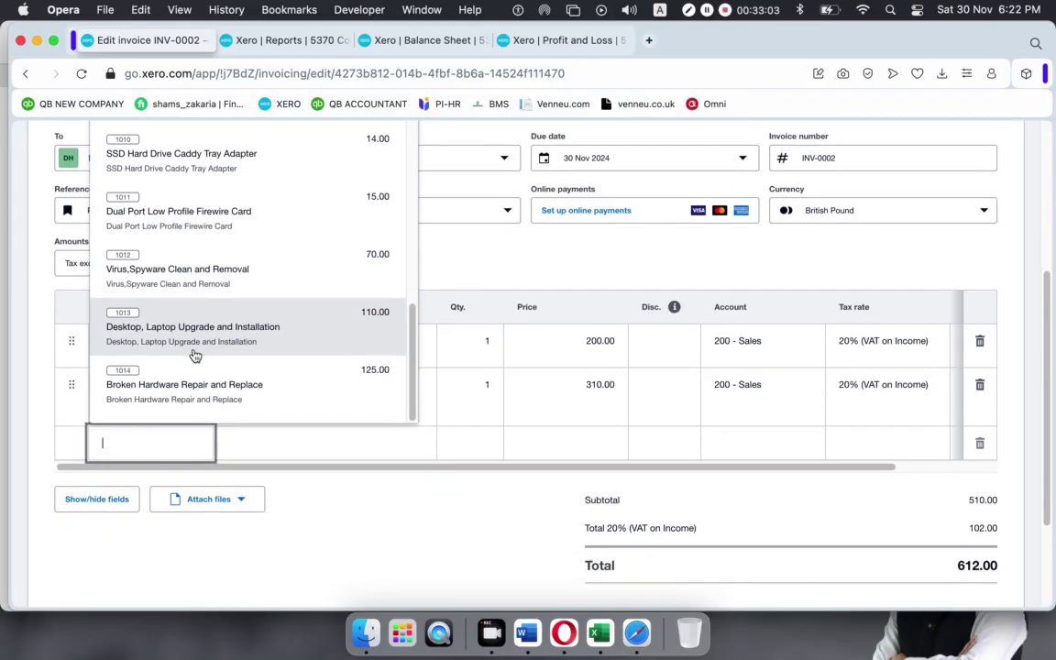
scroll(202, 353, up, 1)
scroll(206, 352, up, 2)
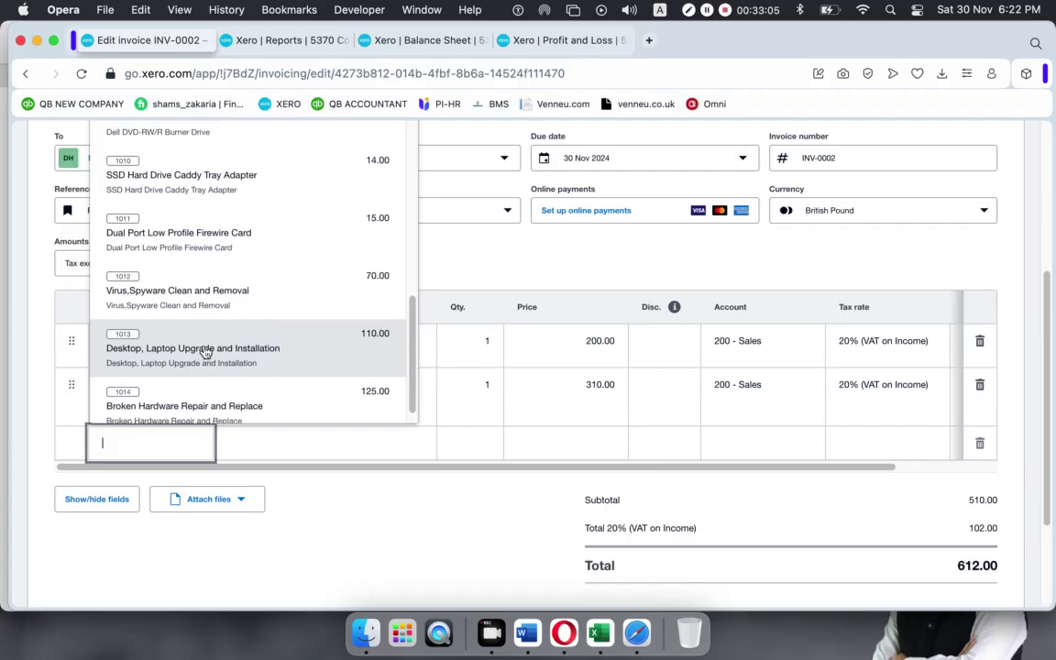
click(194, 265)
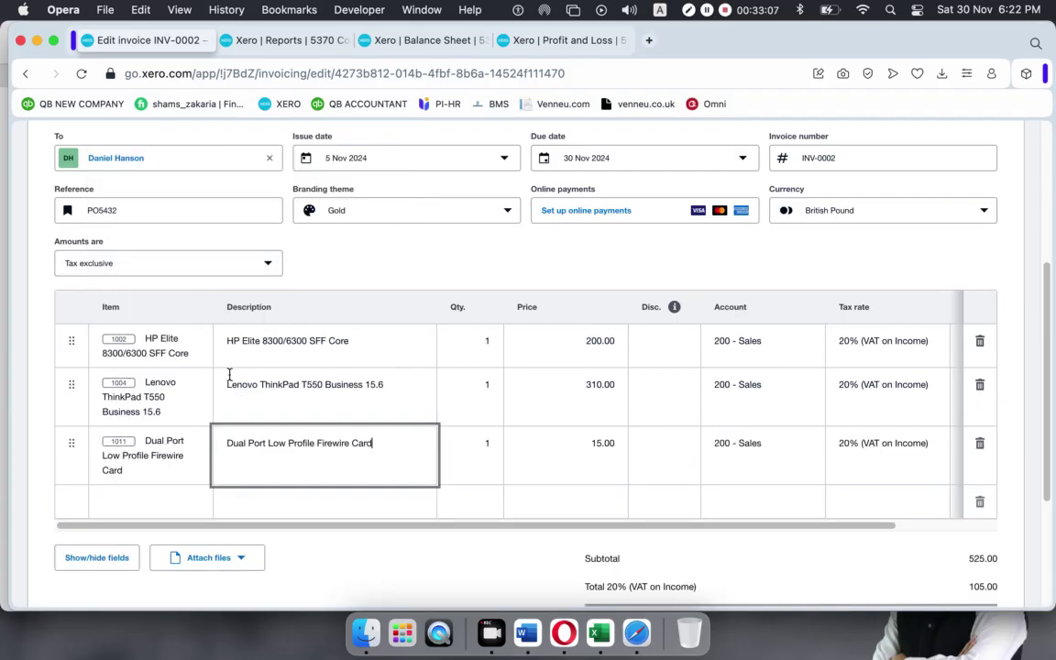
Set quantities to 3 HP Elite, 5 Lenovo ThinkPad and 2 Firewire cards.
click(464, 341)
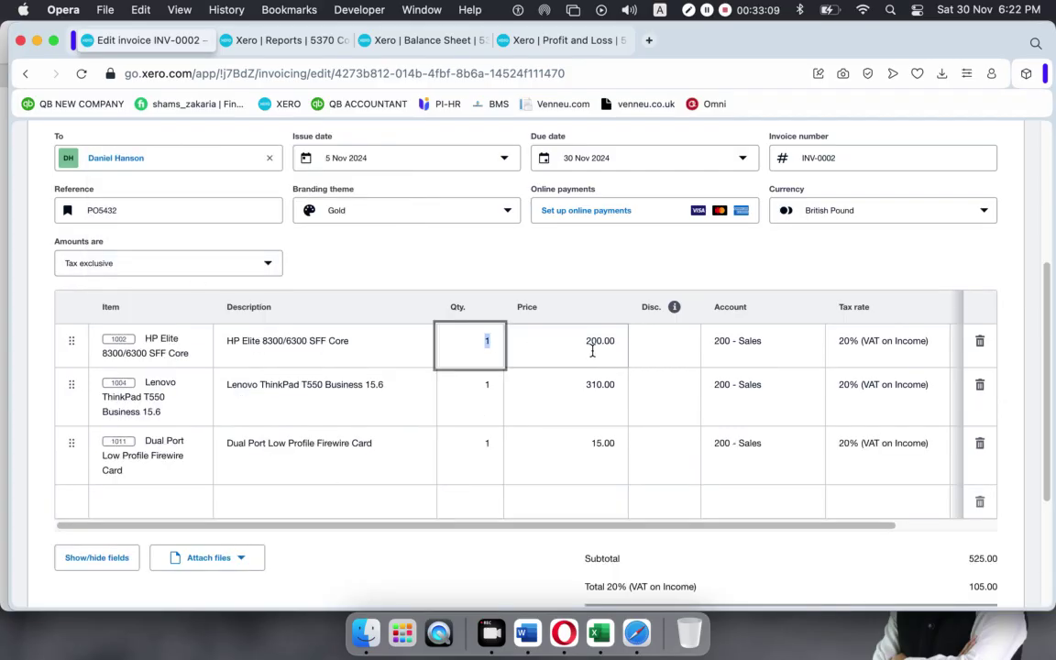
text(3)
click(487, 387)
text(5)
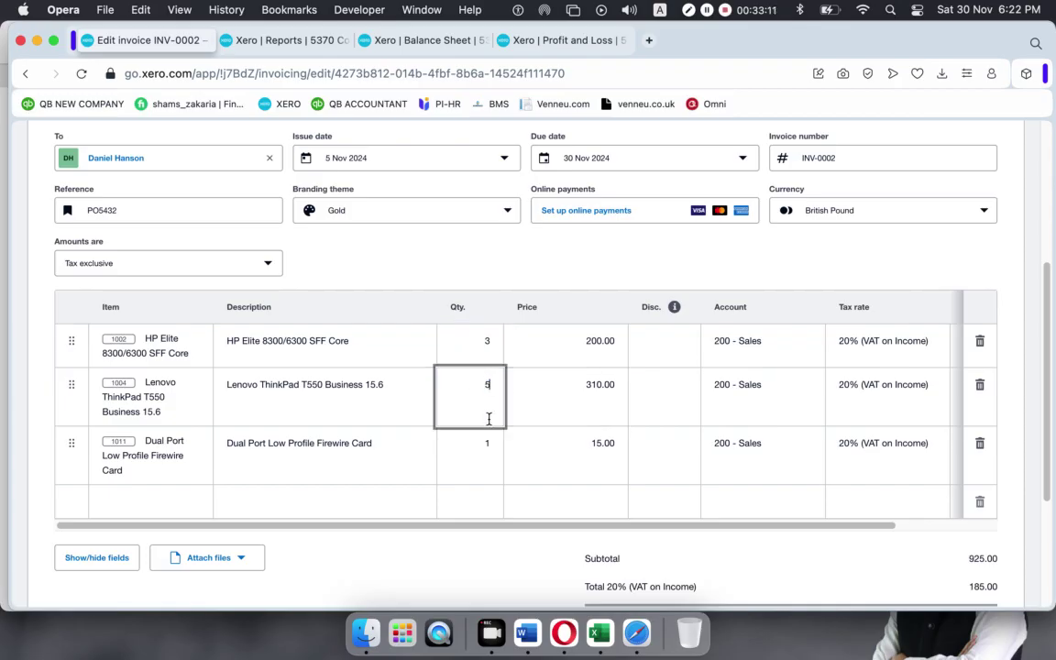
click(477, 446)
text(2)
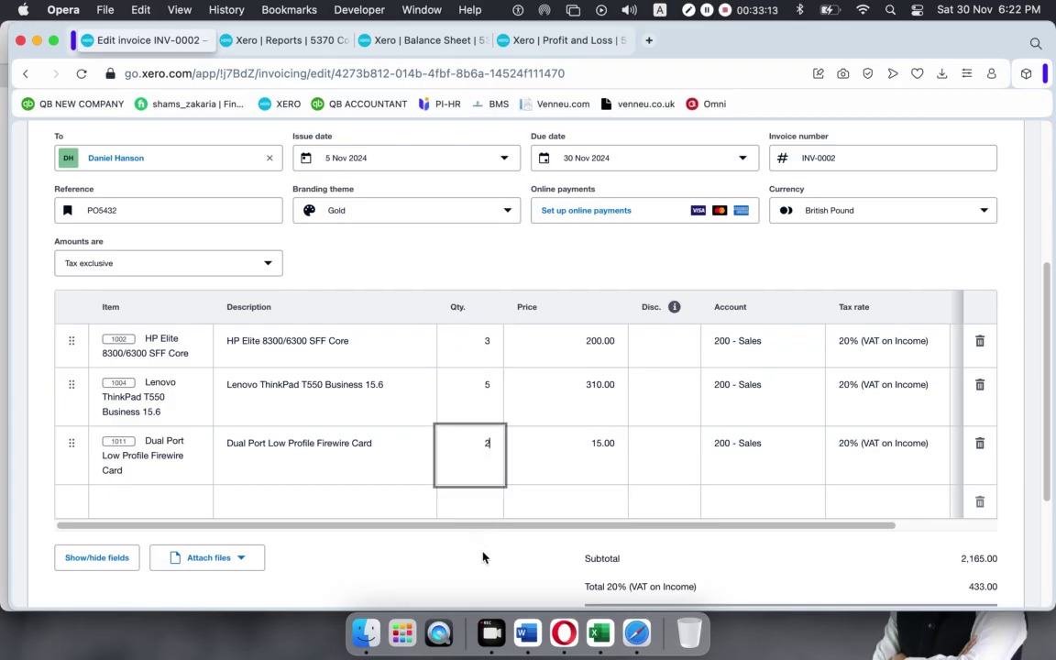
click(479, 556)
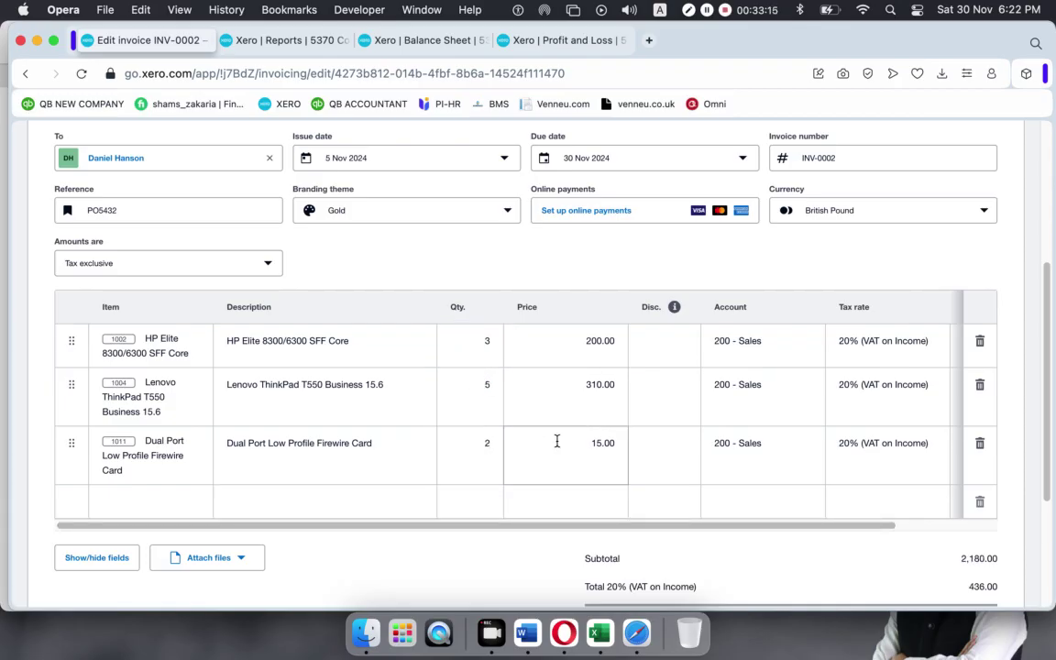
click(912, 349)
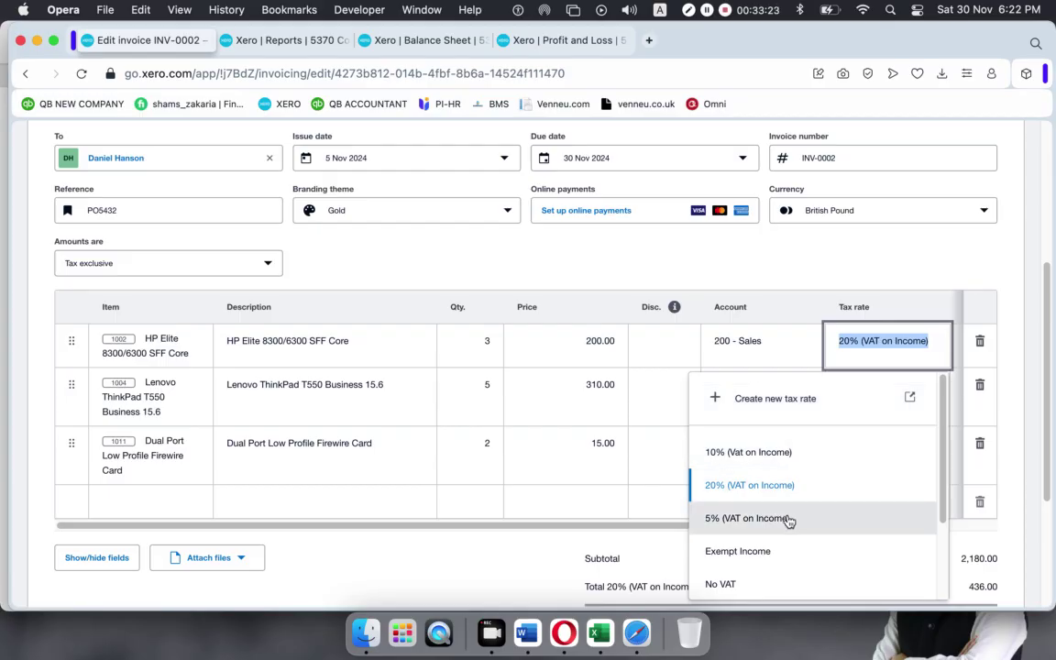
Set the HP Elite, Lenovo and Firewire lines to 5% (VAT on Income), totalling 2,289.00.
click(749, 517)
click(920, 385)
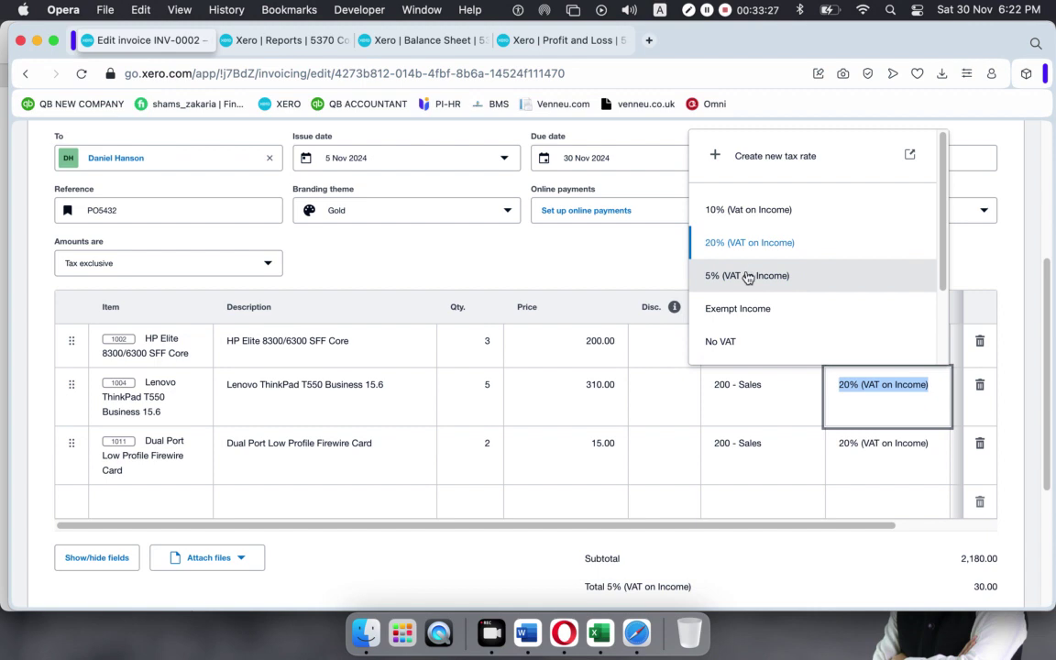
click(747, 275)
click(884, 446)
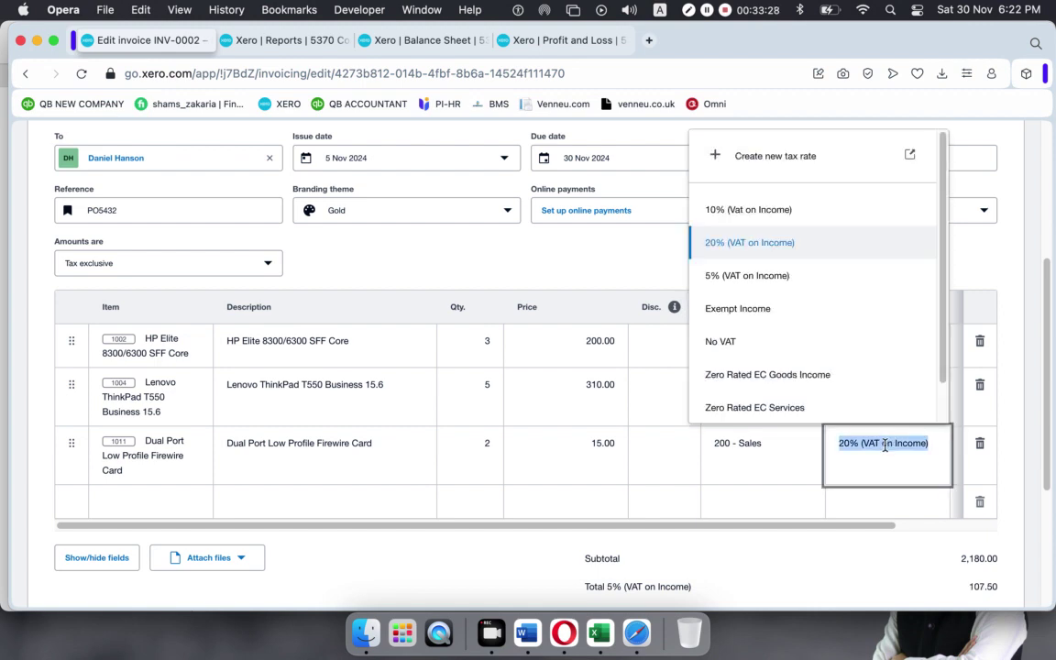
click(747, 275)
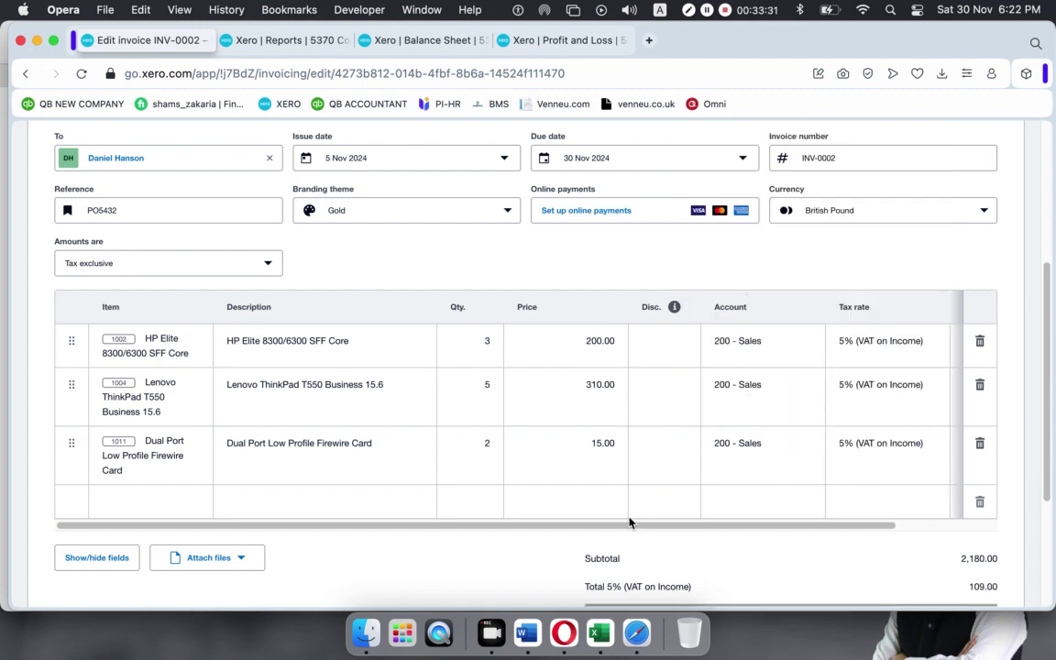
scroll(629, 522, down, 3)
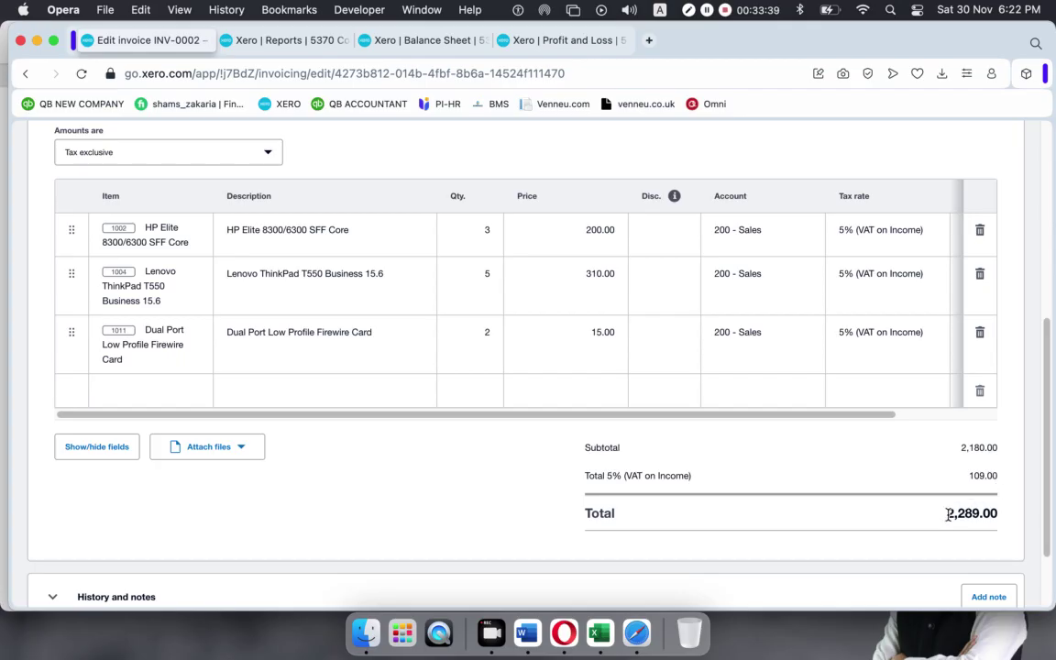
drag(944, 514, 1038, 523)
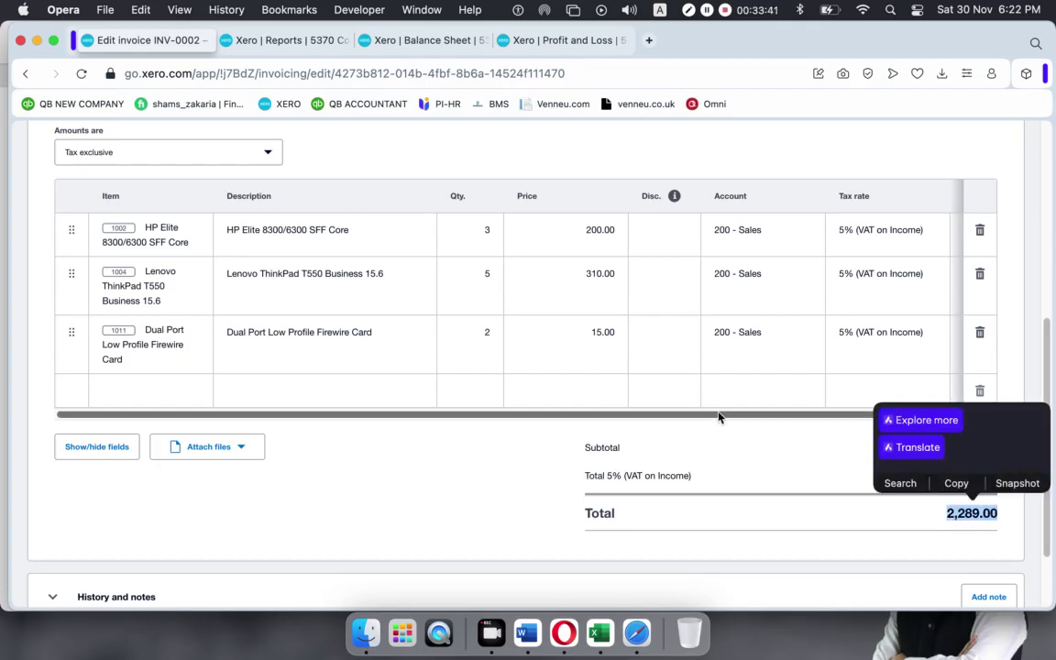
Remove the 4% discount that was put on the Firewire card line.
scroll(717, 417, up, 1)
click(688, 372)
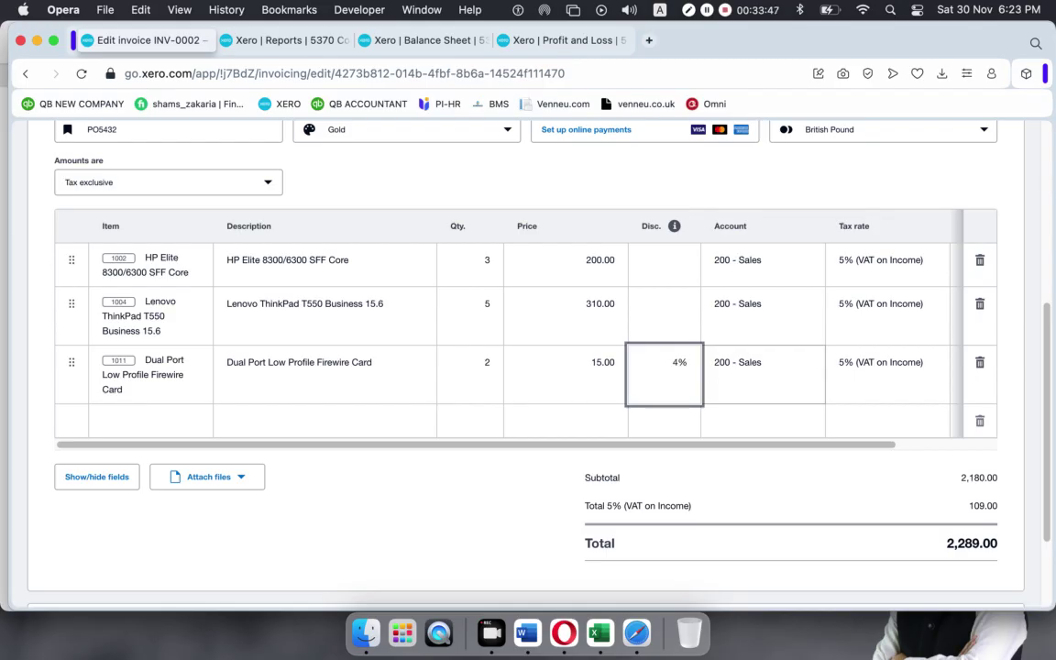
click(551, 503)
scroll(793, 436, down, 3)
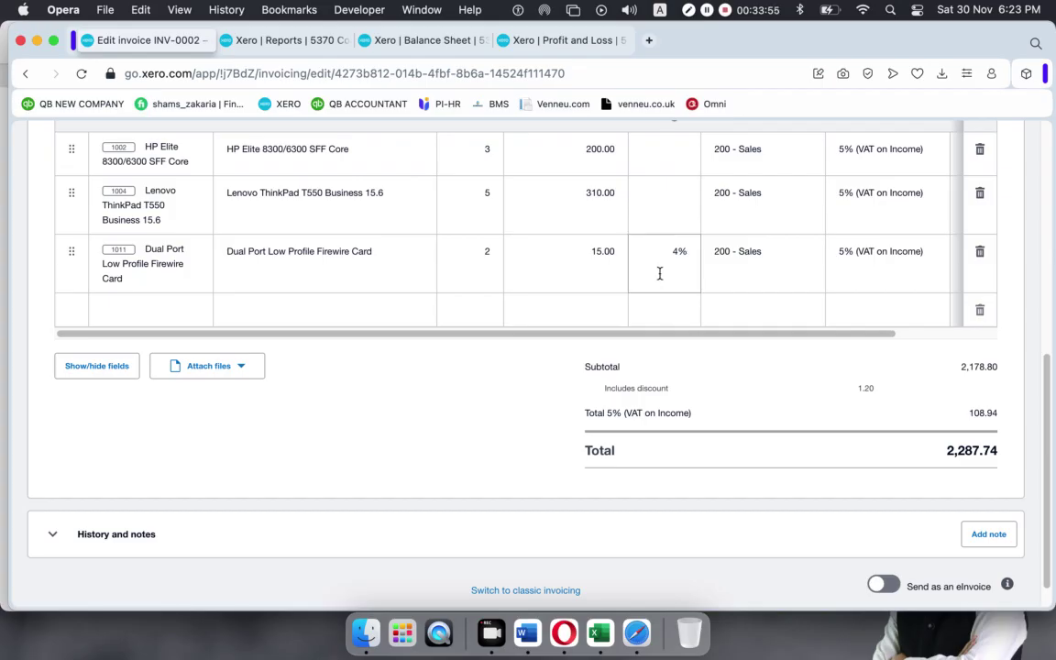
drag(767, 333, 834, 336)
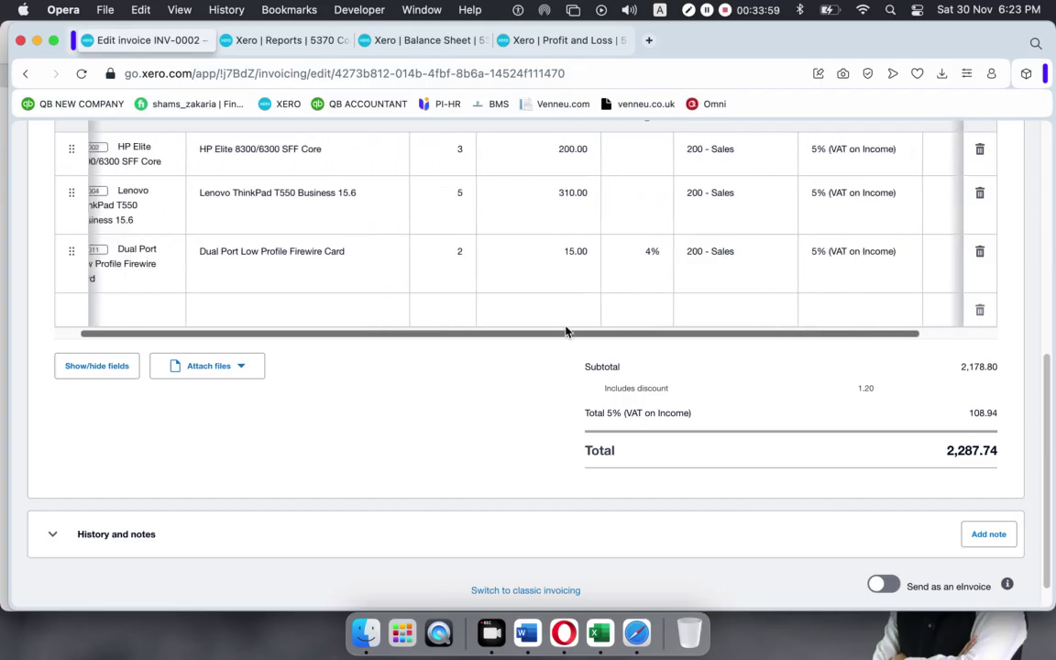
click(656, 252)
key(BackSpace)
Give the Lenovo ThinkPad line a 4% discount, bringing the total to 2,223.90.
click(682, 205)
text(4%)
click(537, 408)
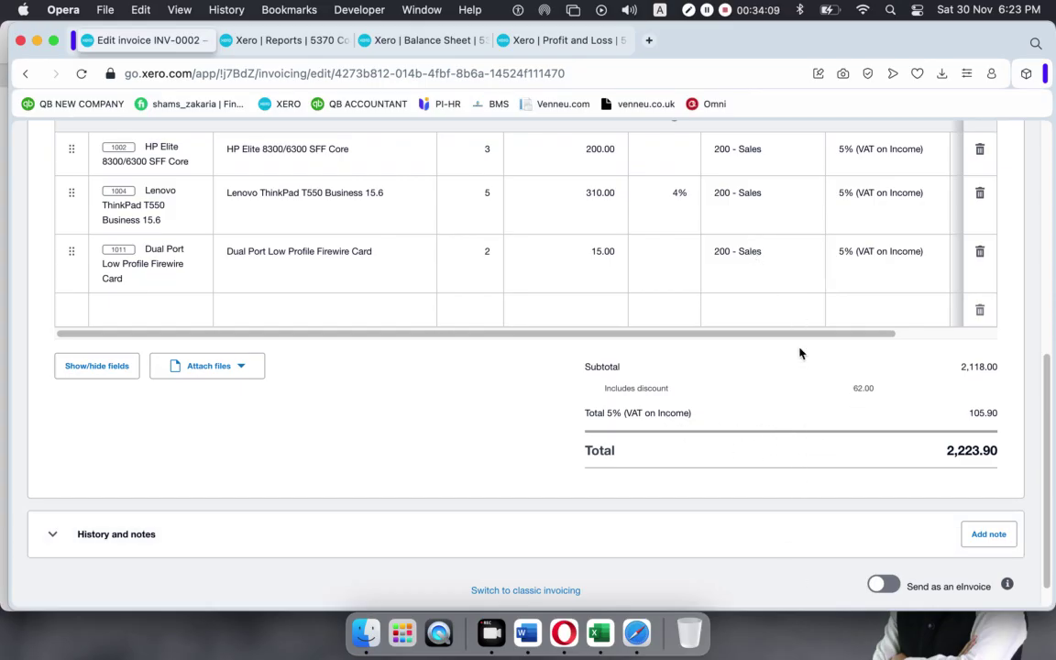
scroll(897, 336, right, 3)
scroll(896, 336, right, 3)
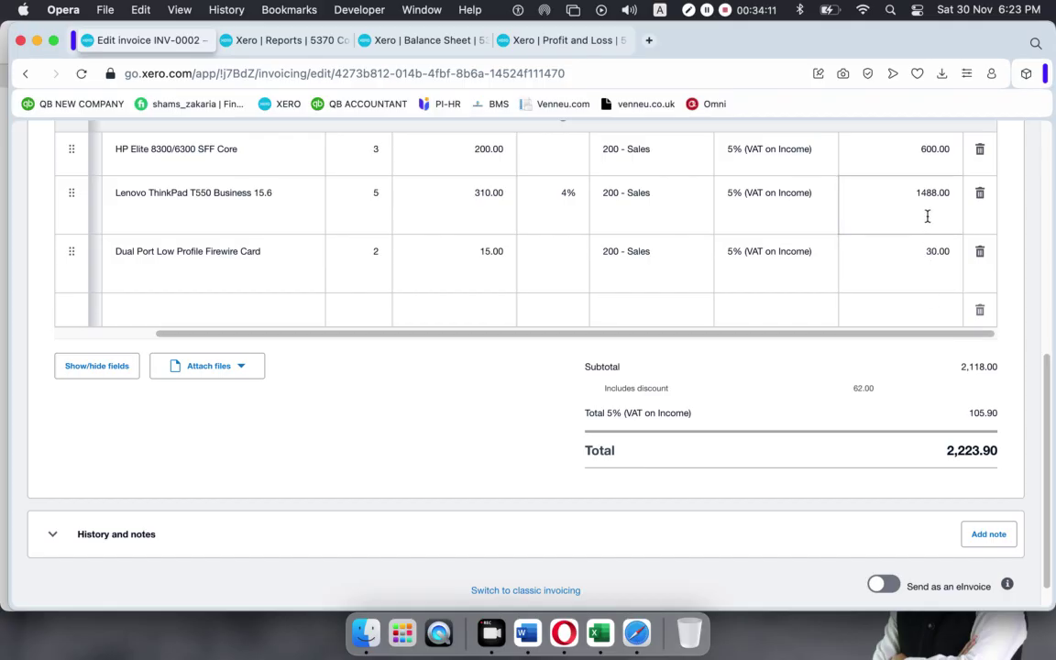
scroll(702, 325, left, 5)
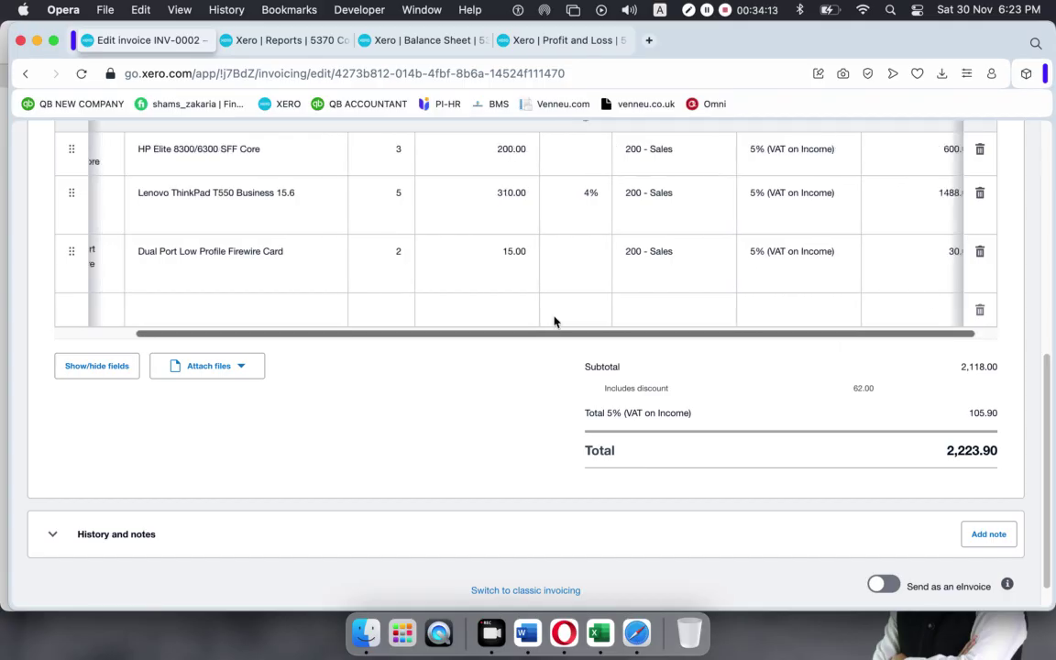
scroll(718, 460, down, 1)
scroll(719, 459, up, 10)
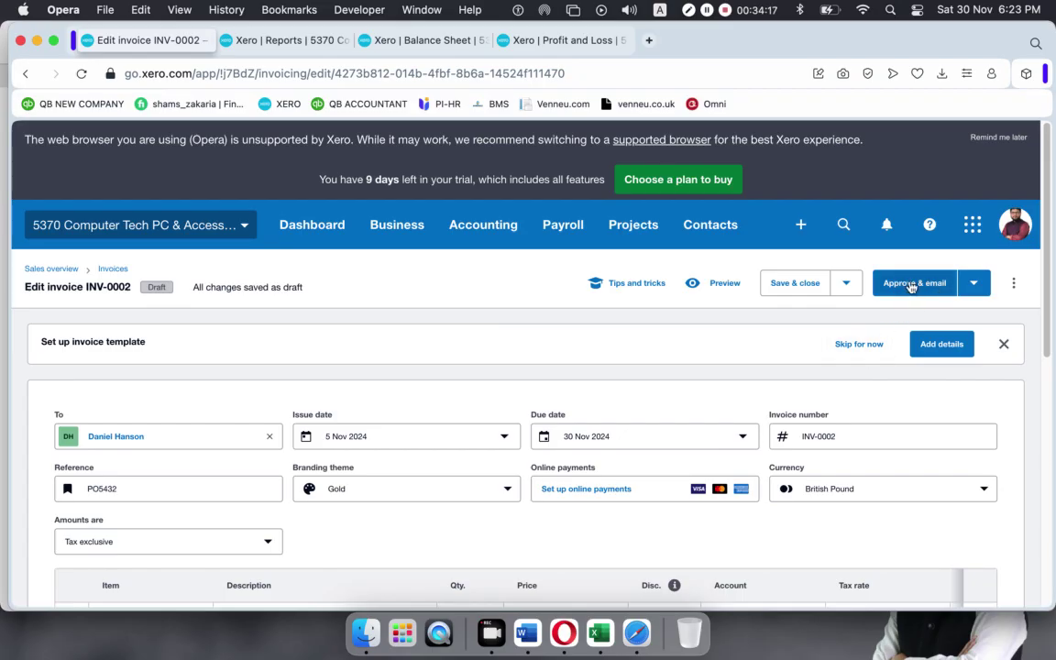
Approve INV-0002 without emailing it, leaving it awaiting payment.
click(973, 284)
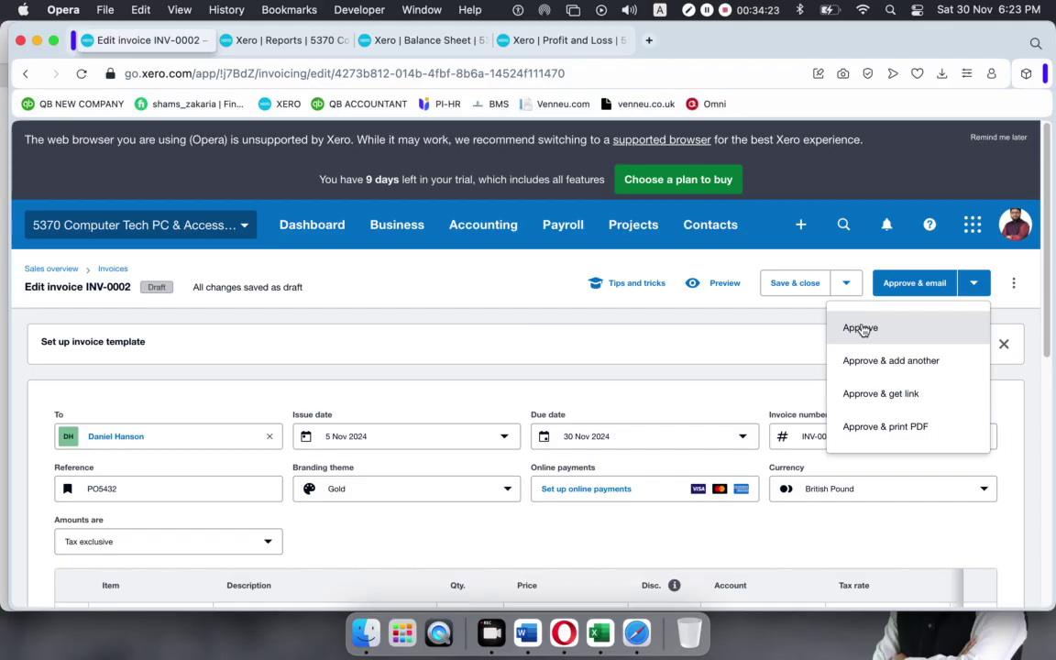
click(860, 328)
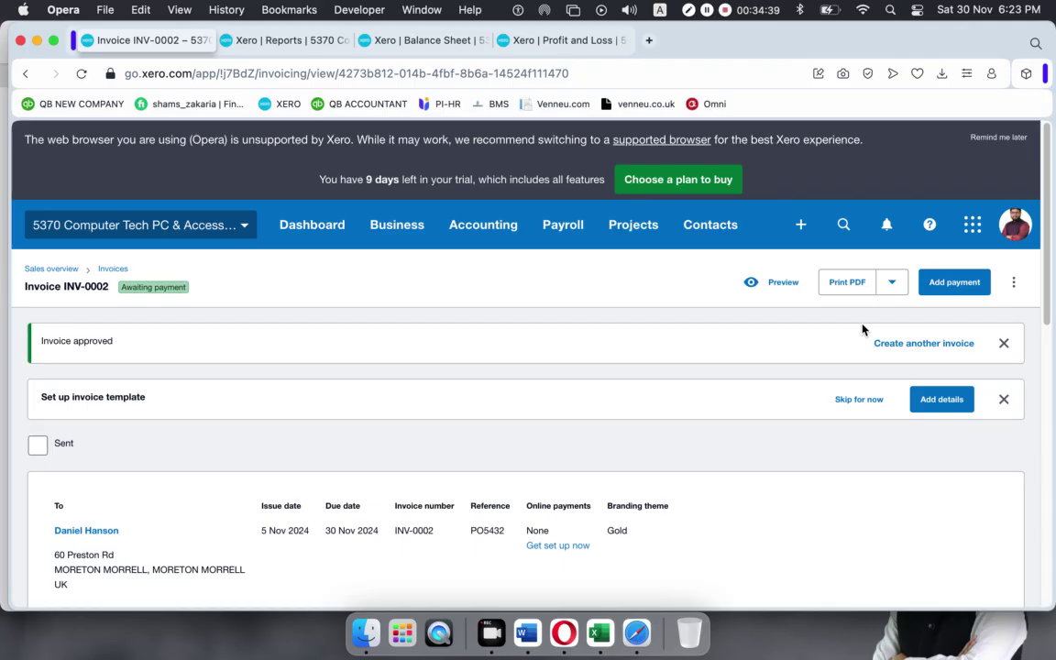
Go back to the Invoices list and open INV-0001 for 1,001.42.
click(120, 271)
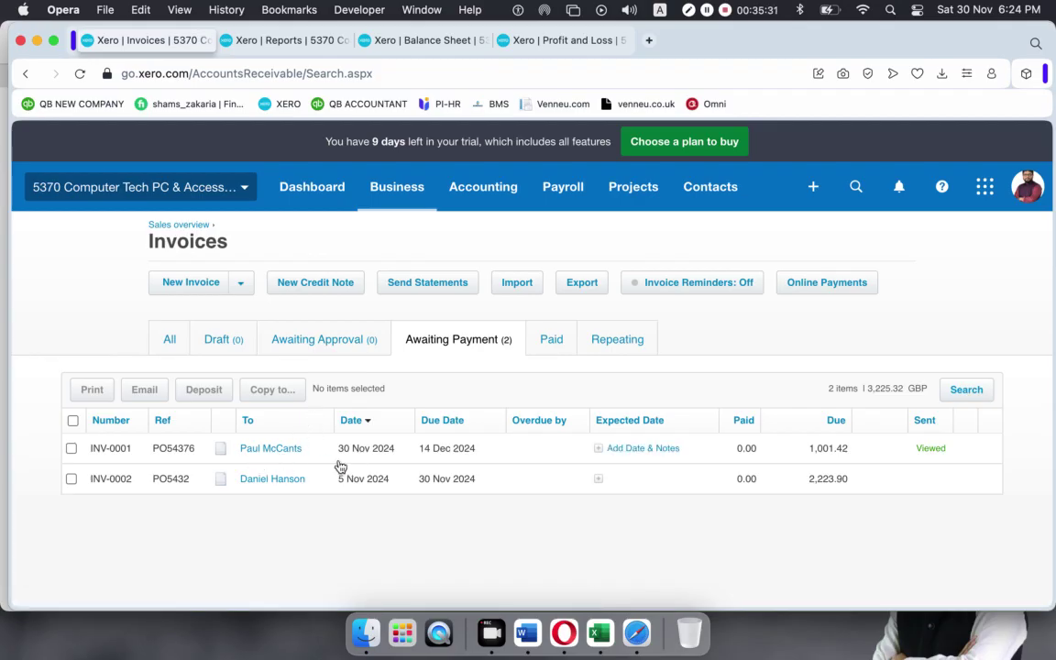
click(510, 453)
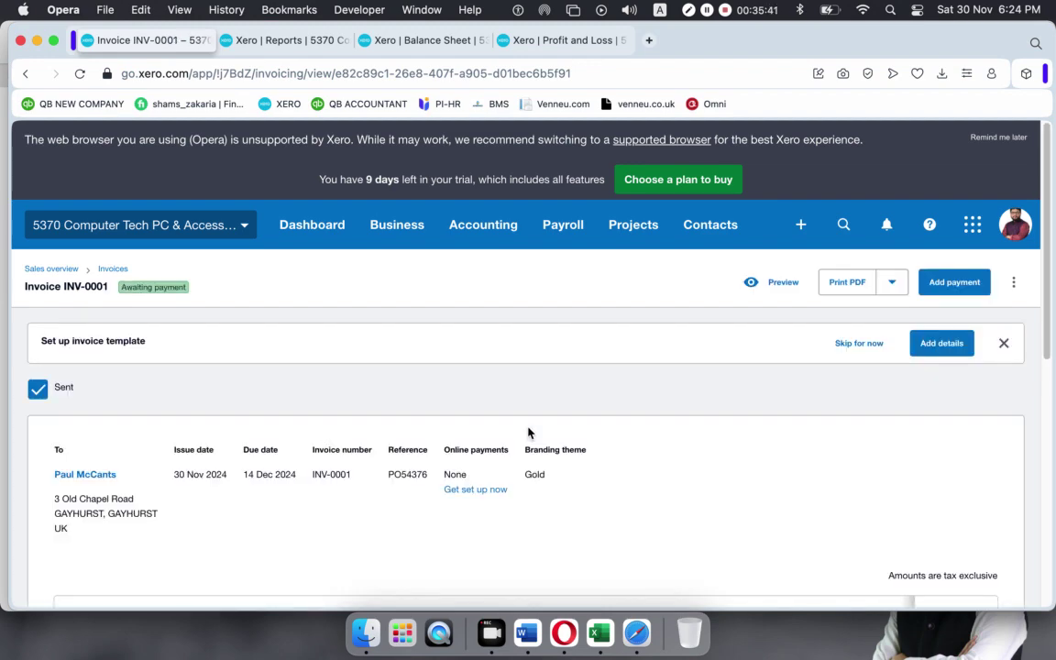
Open the payment form on INV-0001 and select its prefilled 1001.42 amount.
scroll(528, 431, down, 10)
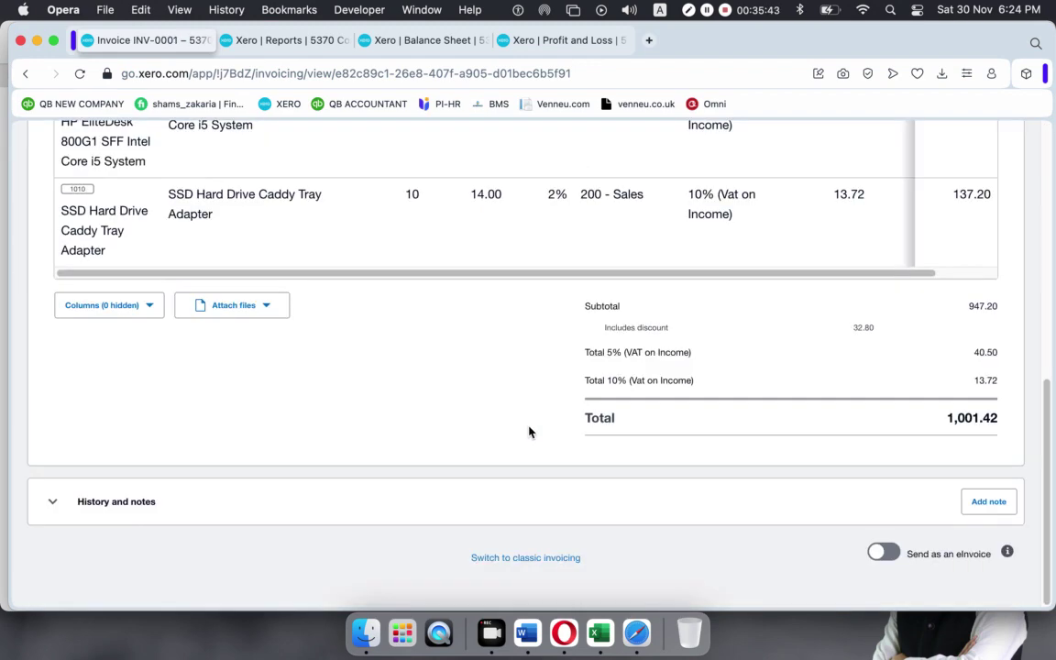
scroll(528, 430, up, 10)
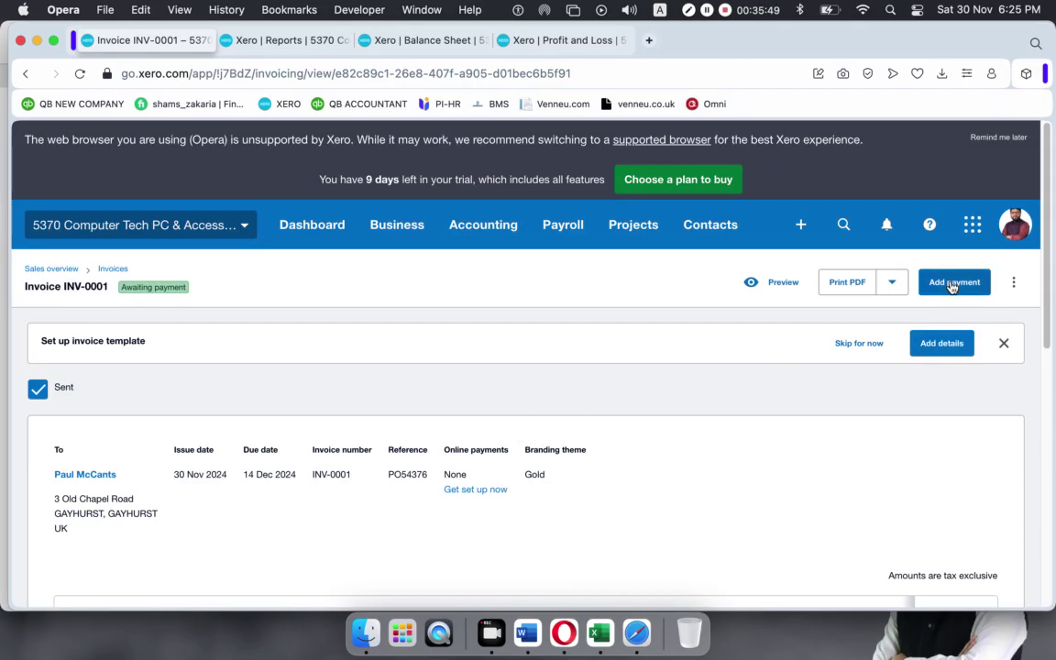
click(951, 284)
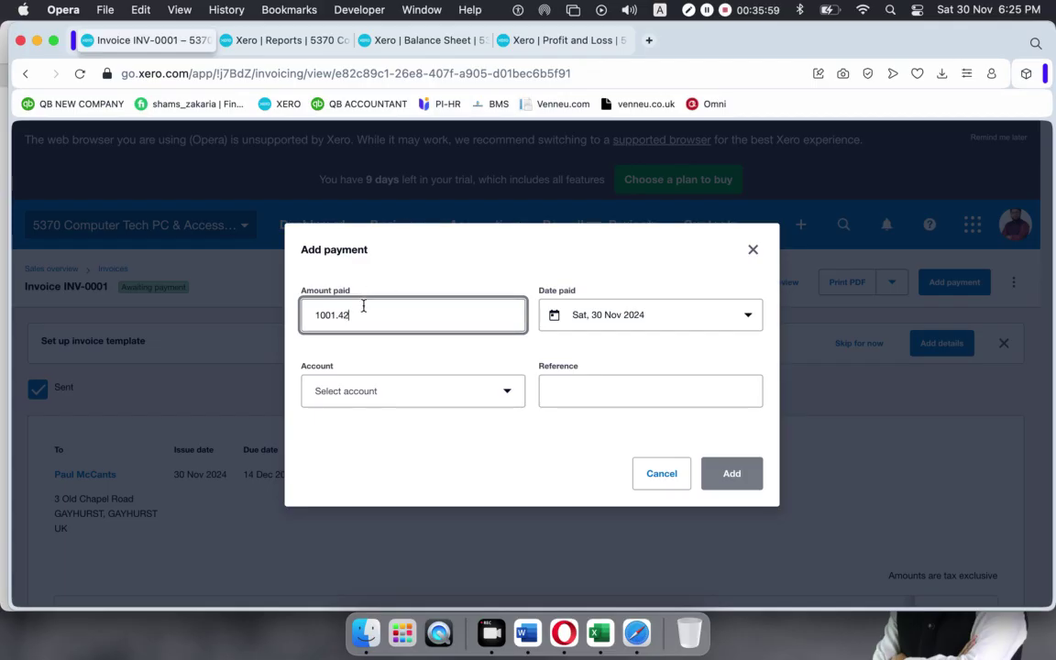
drag(362, 311, 141, 311)
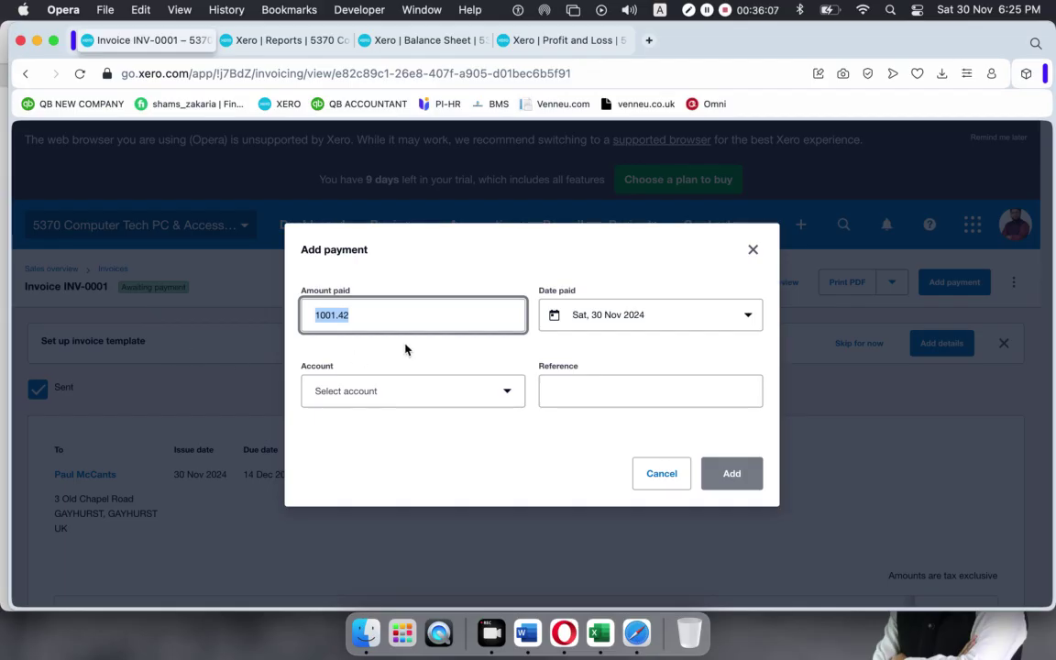
Enter a payment of 800 dated 19 Nov 2024.
text(800)
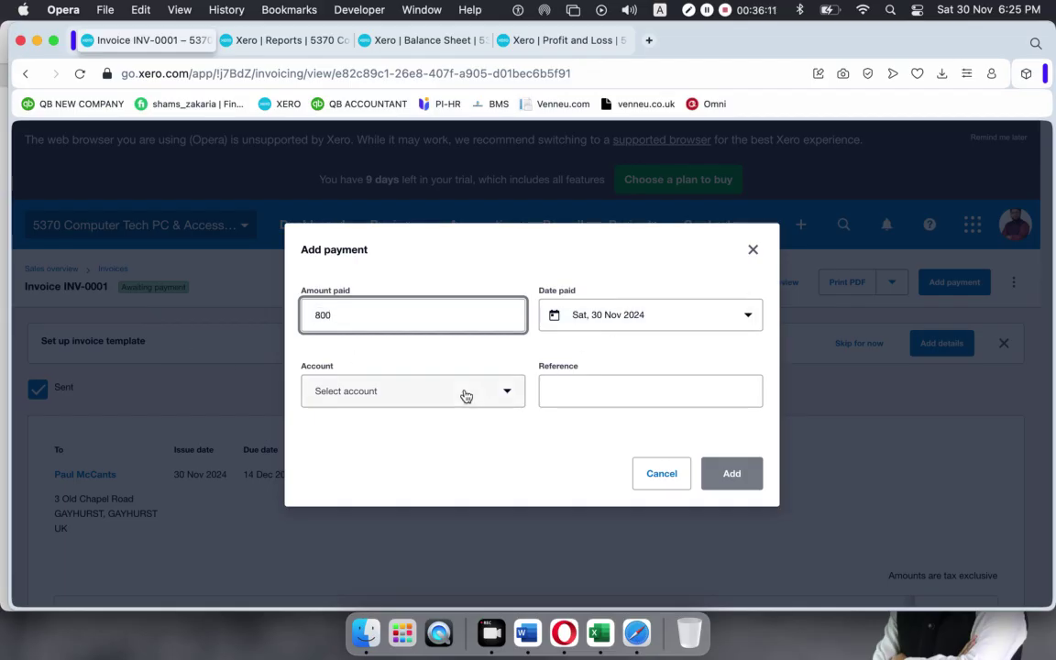
click(749, 317)
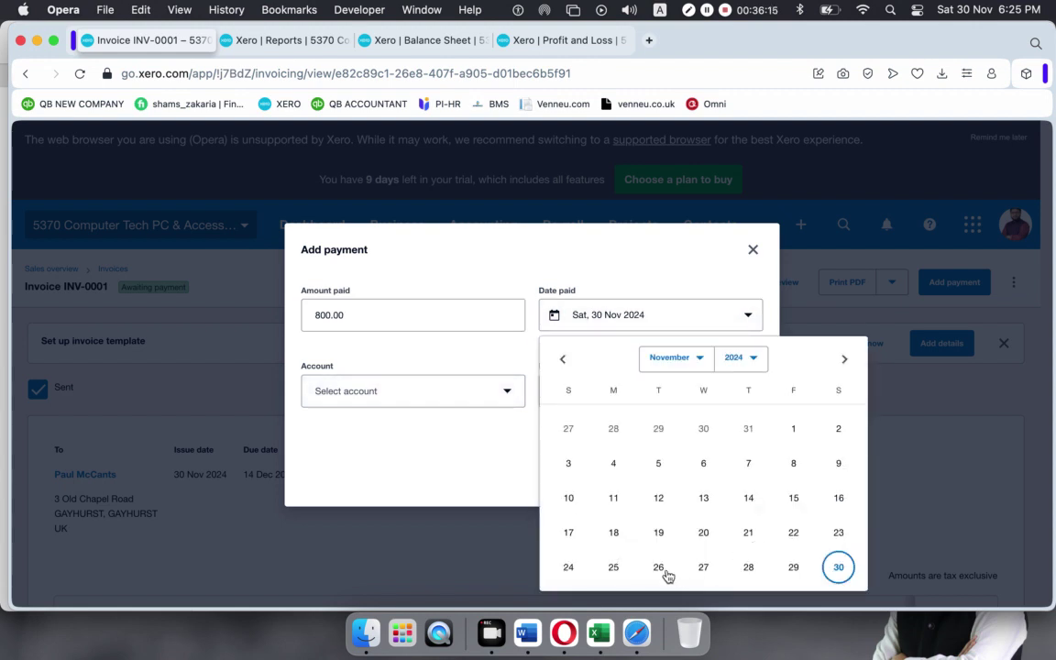
click(661, 537)
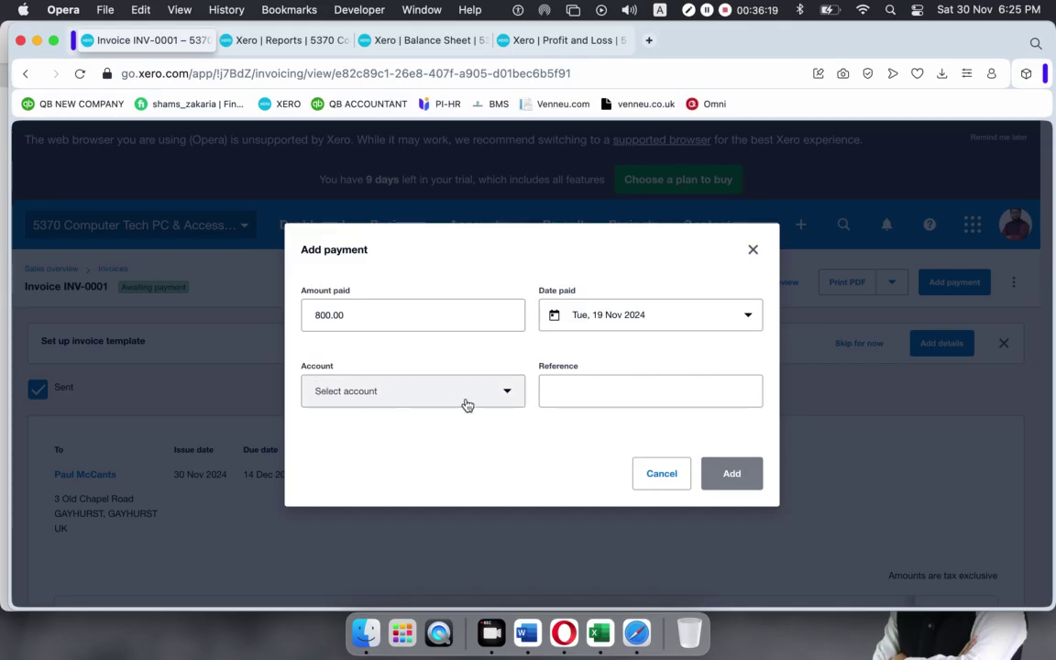
Choose 101R RBS Bank – Checking 4325 as the account receiving the payment.
click(508, 395)
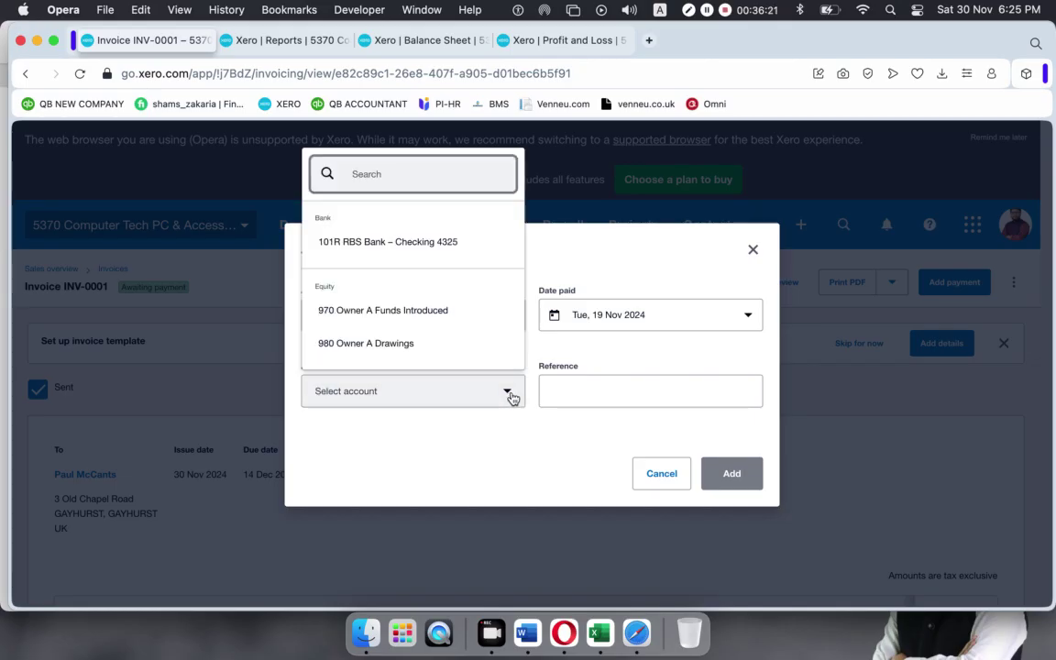
text(sales)
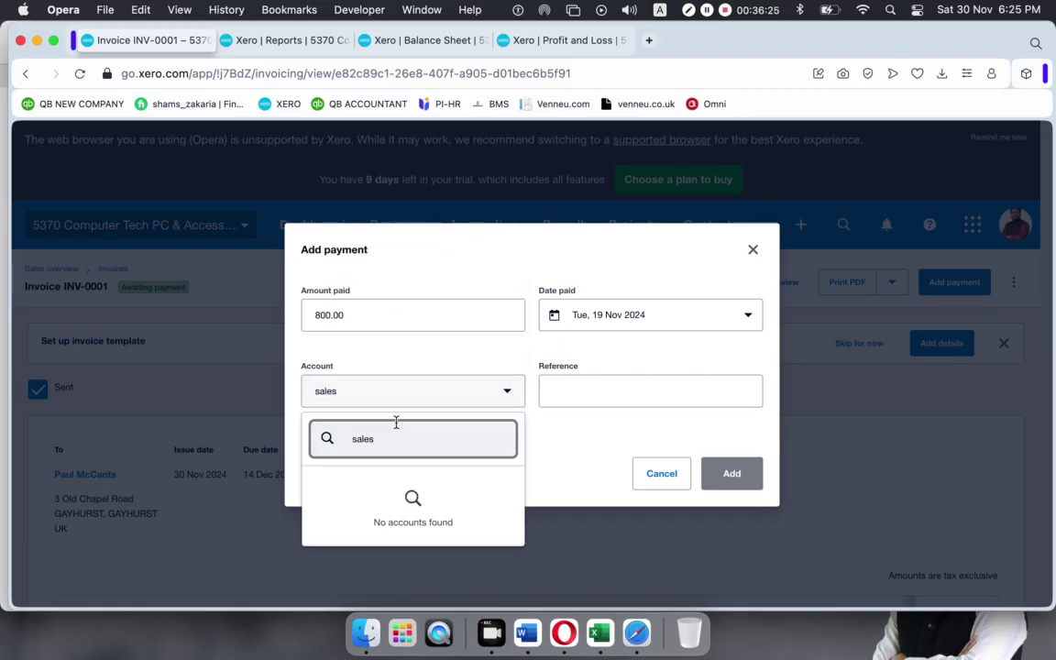
key(BackSpace)
key(BackSpace)
key(BackSpace)
key(BackSpace)
text(200)
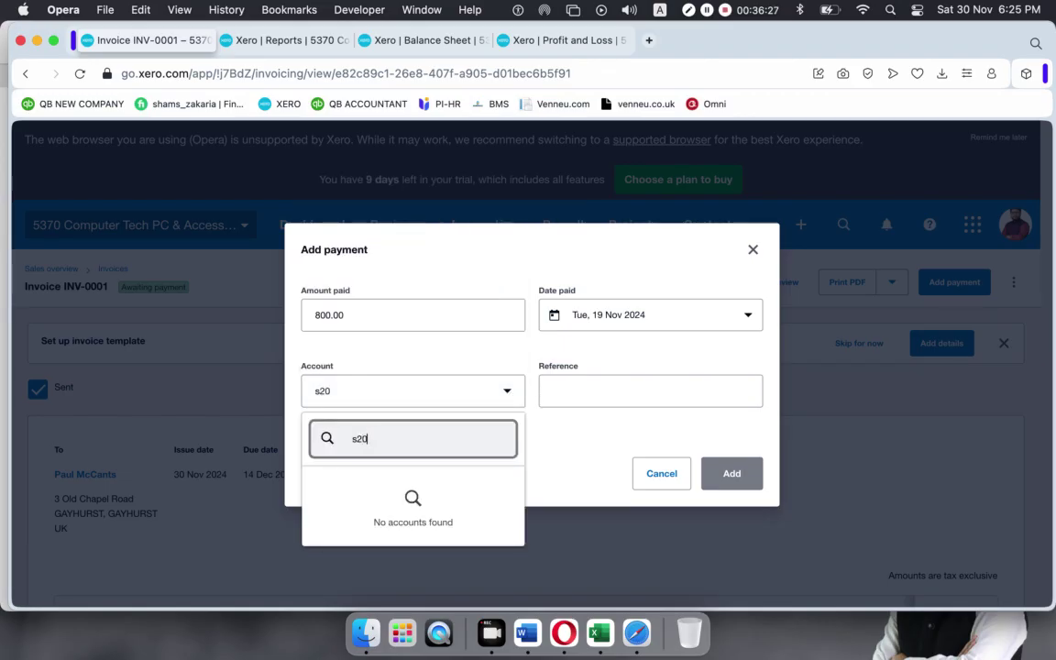
key(BackSpace)
key(BackSpace)
key(BackSpace)
key(BackSpace)
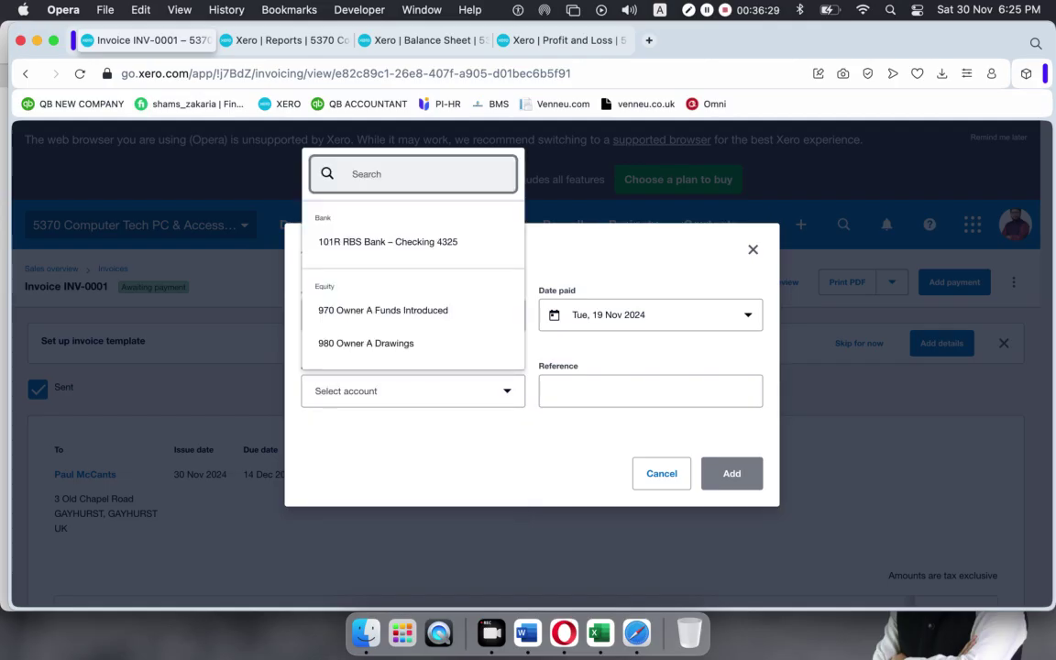
text(200)
key(BackSpace)
key(BackSpace)
key(BackSpace)
click(354, 482)
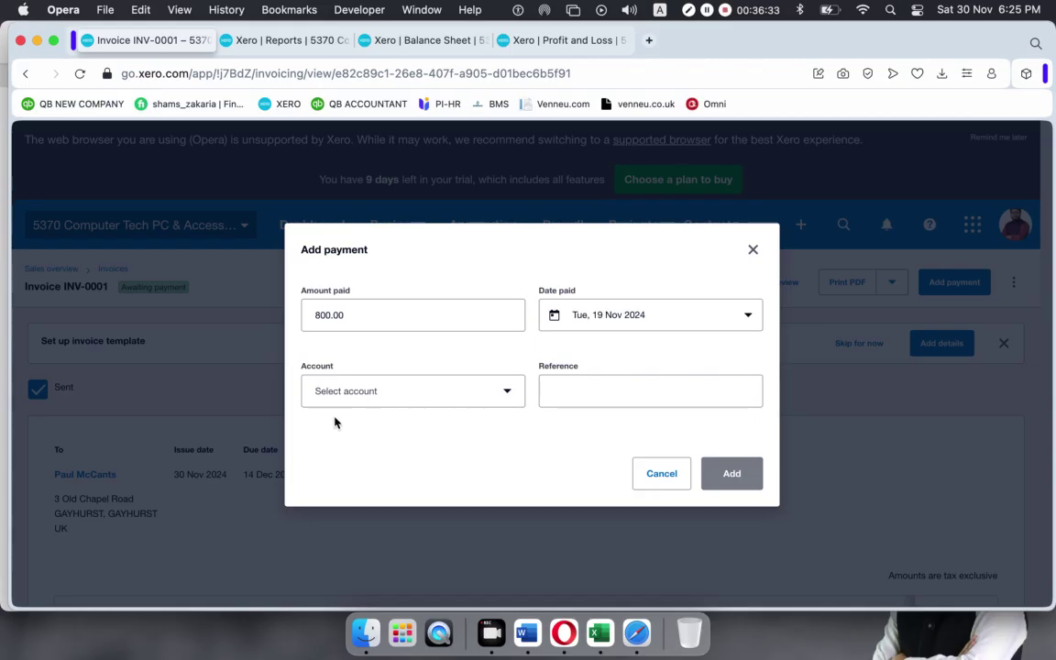
click(513, 396)
click(401, 242)
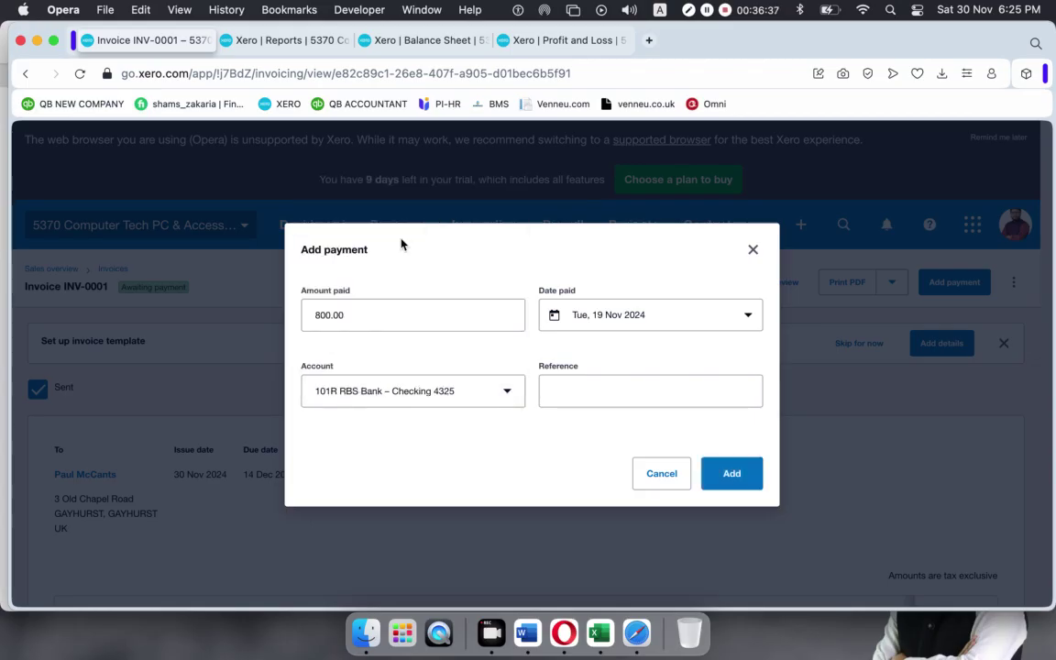
Use INV 0001 as the reference and save the 800.00 payment.
click(620, 386)
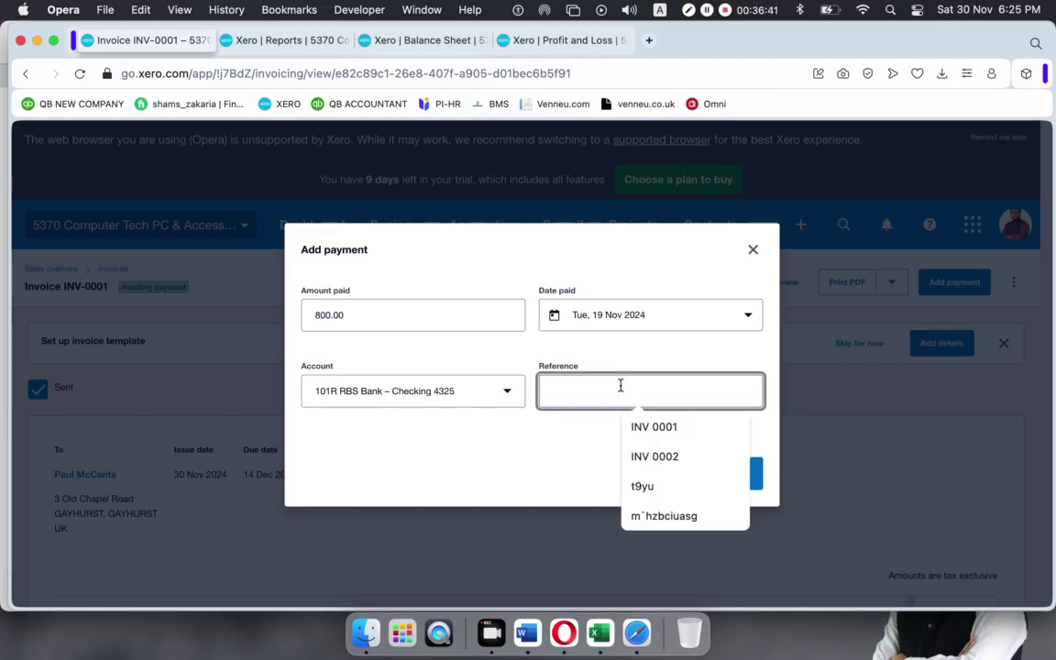
click(638, 426)
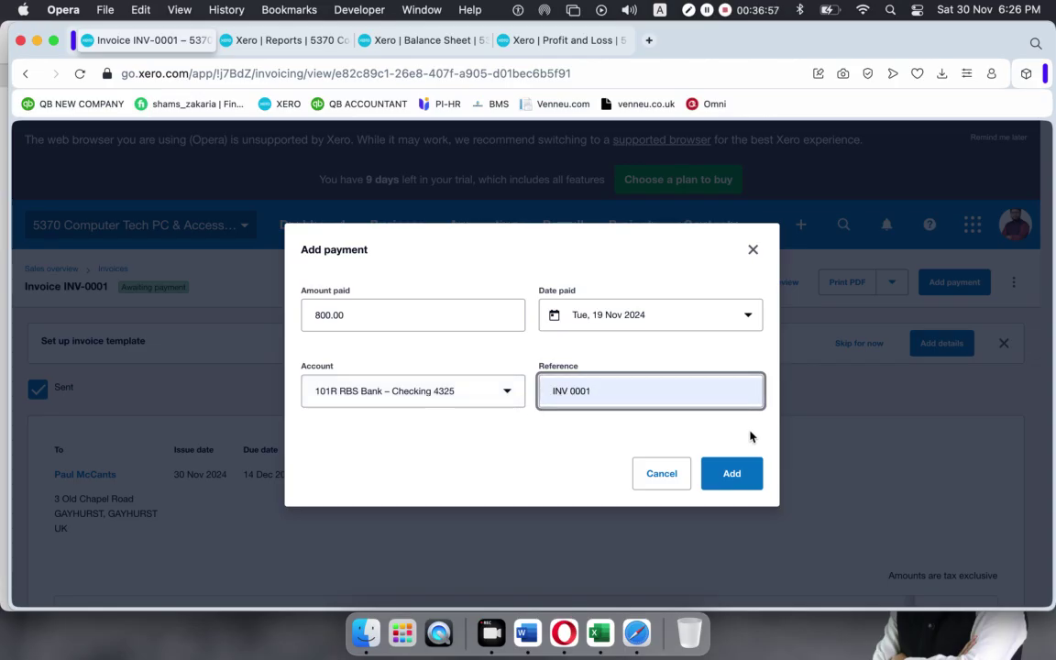
click(739, 478)
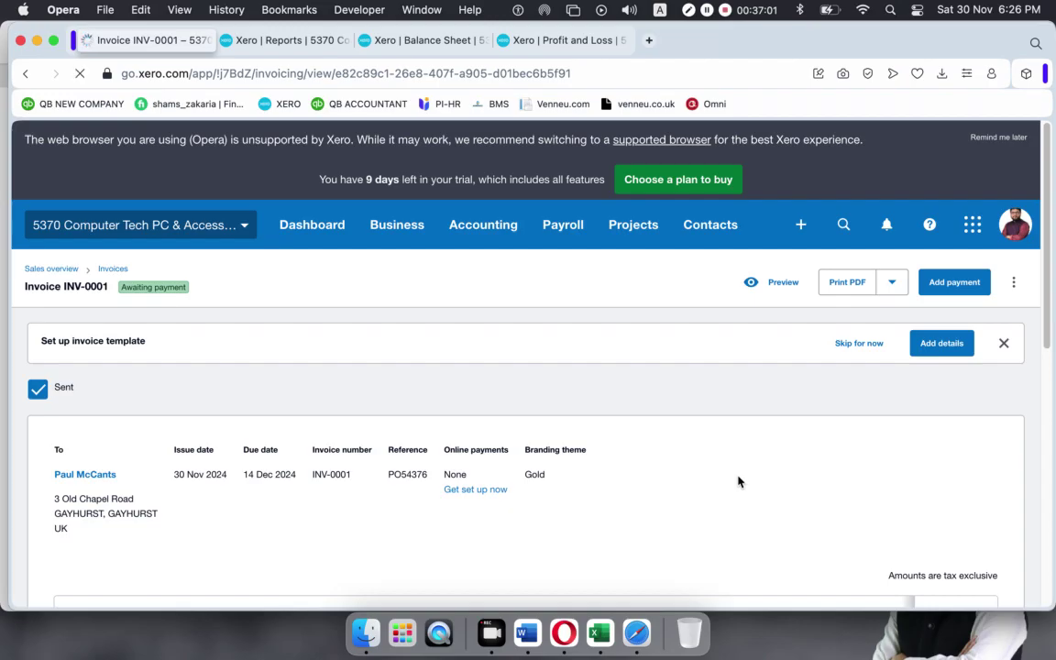
scroll(700, 430, down, 10)
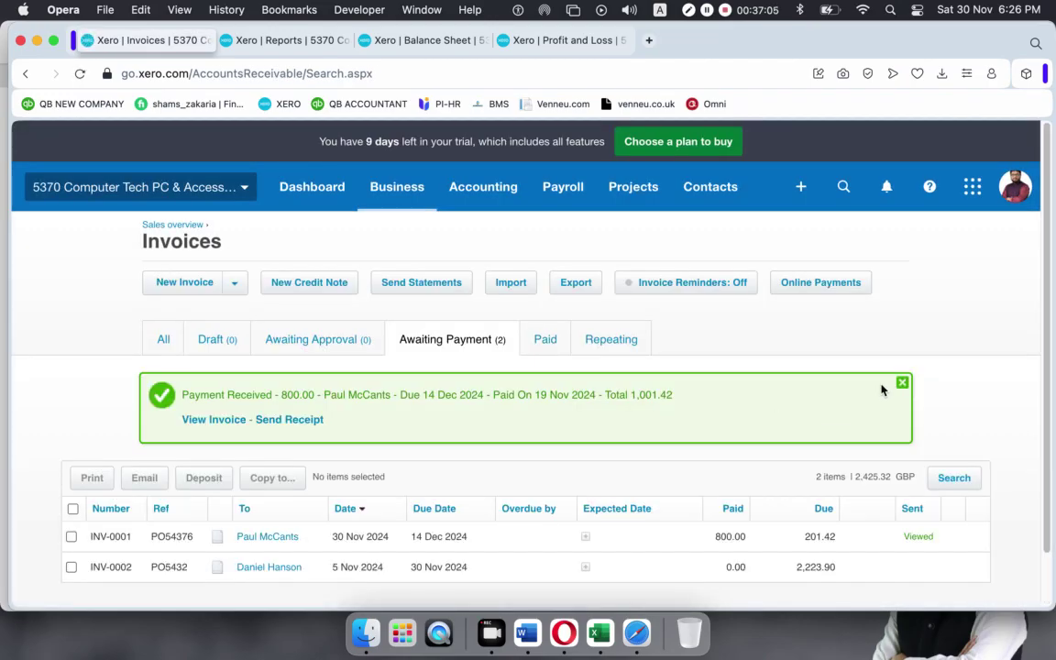
Close the Payment Received banner and open invoice INV-0002, which has 2,223.90 due.
click(901, 382)
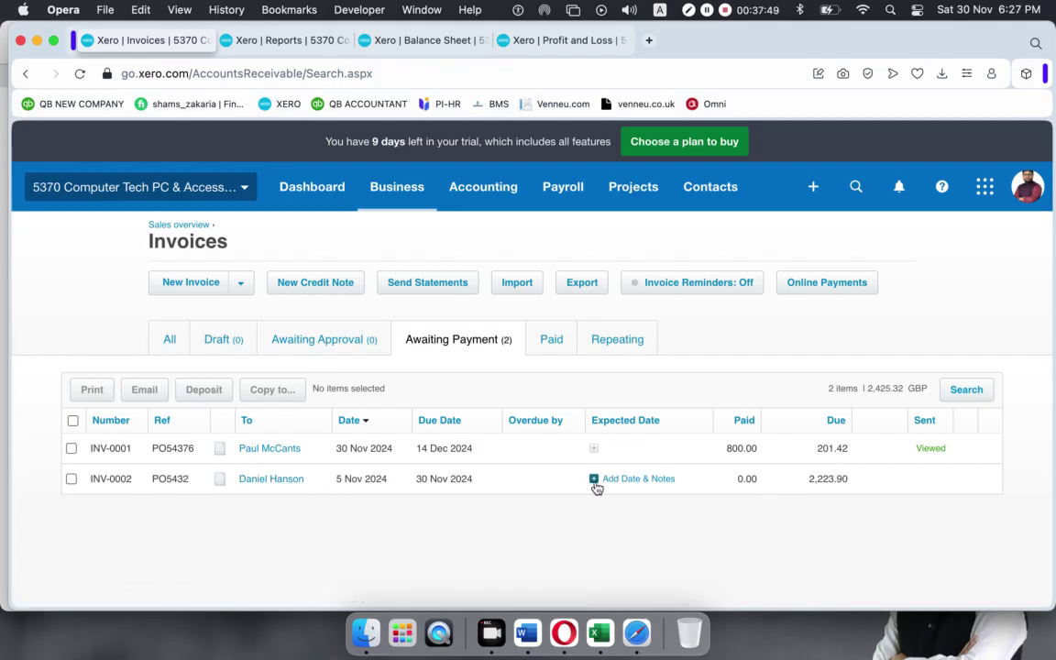
click(532, 487)
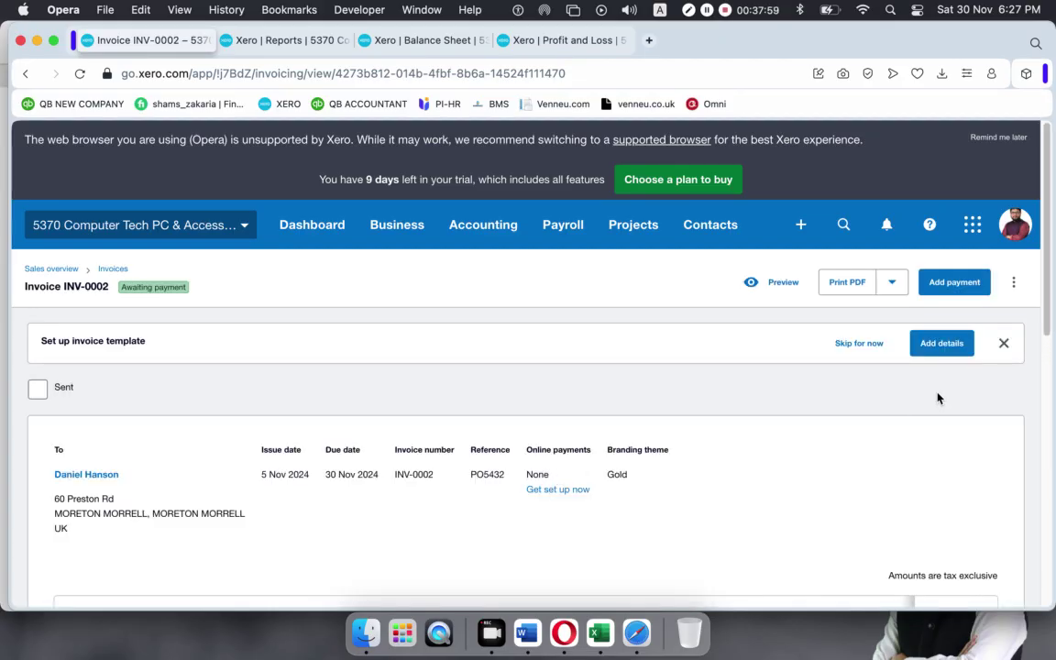
Start a payment on INV-0002 for 2000 dated 26 Nov 2024.
scroll(749, 394, down, 10)
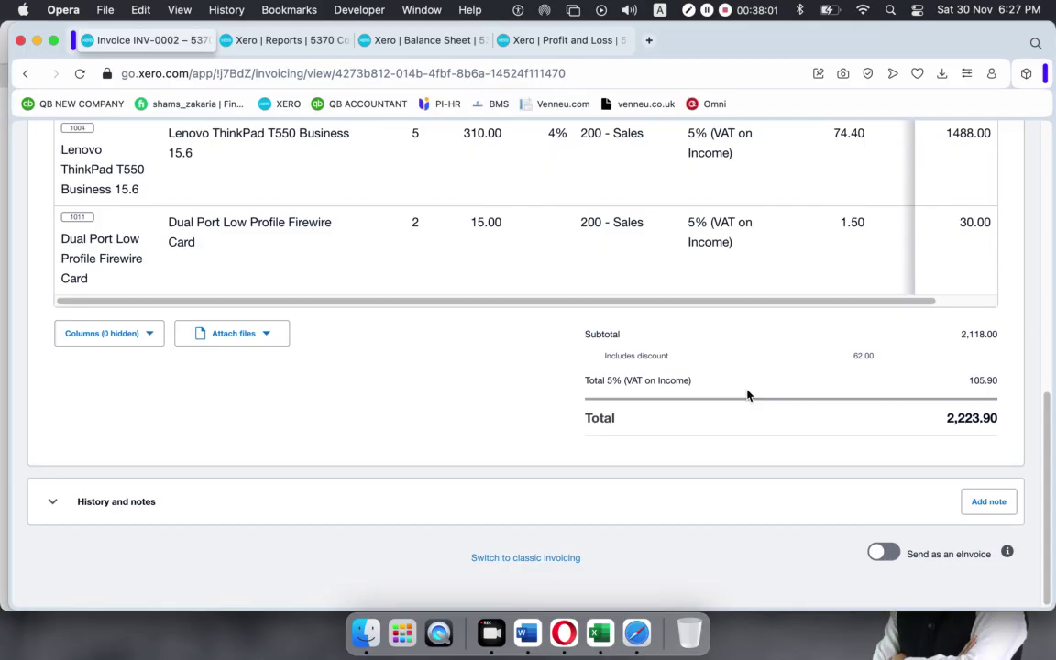
scroll(562, 284, up, 5)
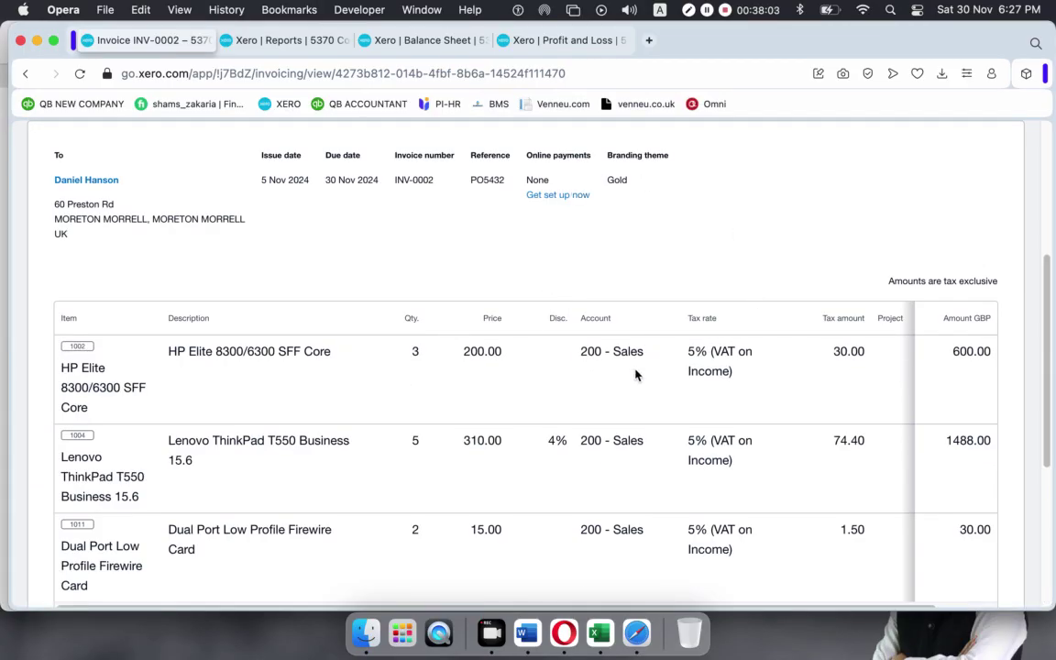
scroll(635, 373, up, 5)
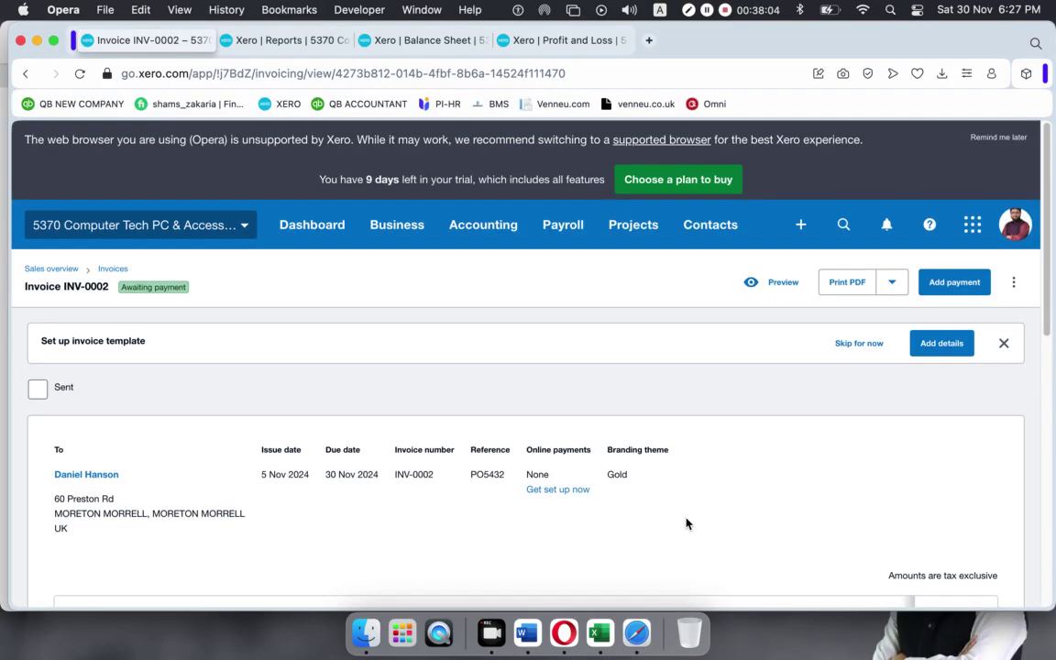
click(953, 283)
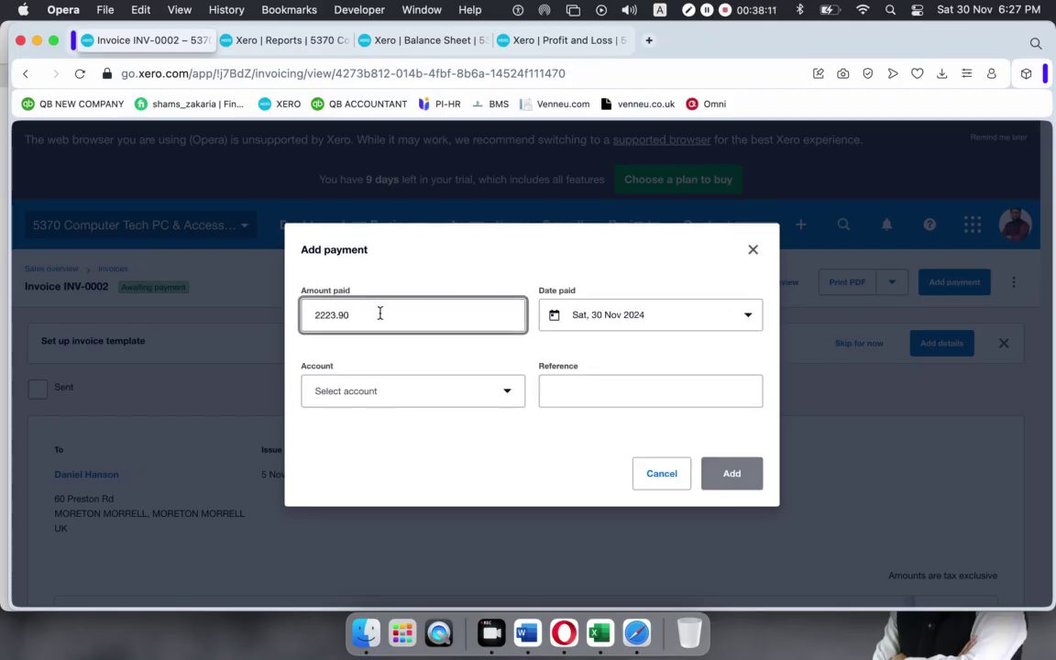
drag(380, 313, 197, 317)
text(2000)
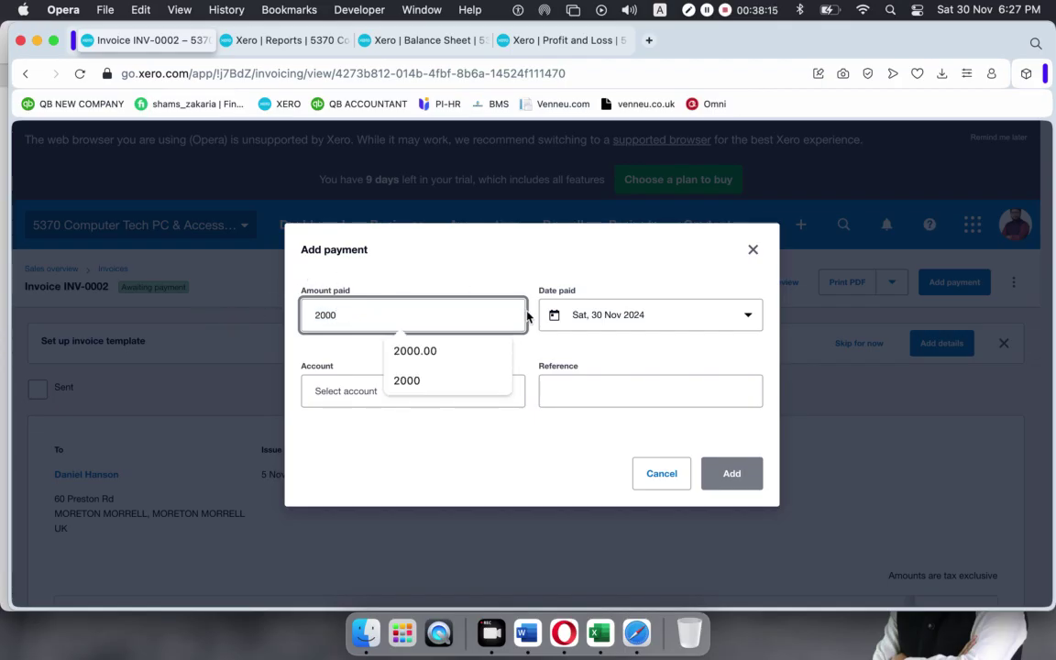
click(450, 387)
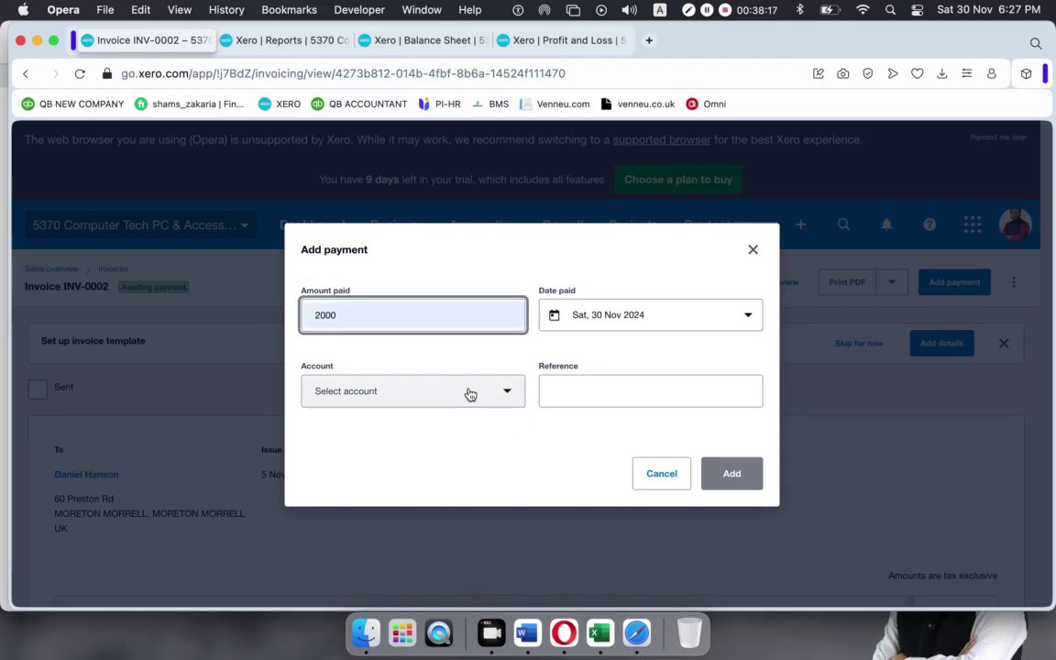
click(753, 316)
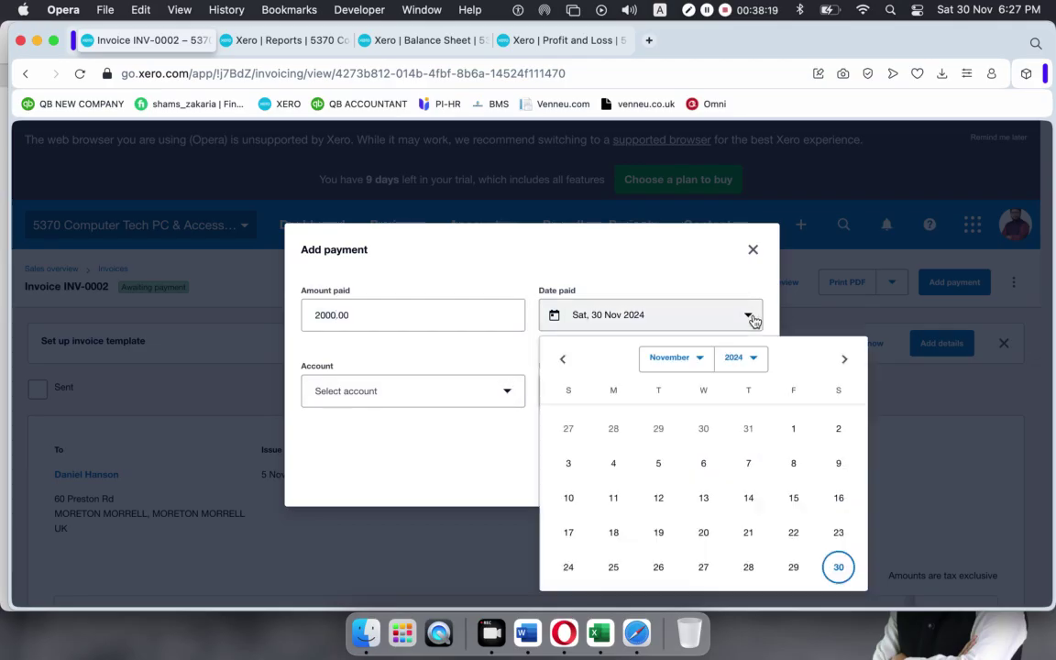
click(669, 571)
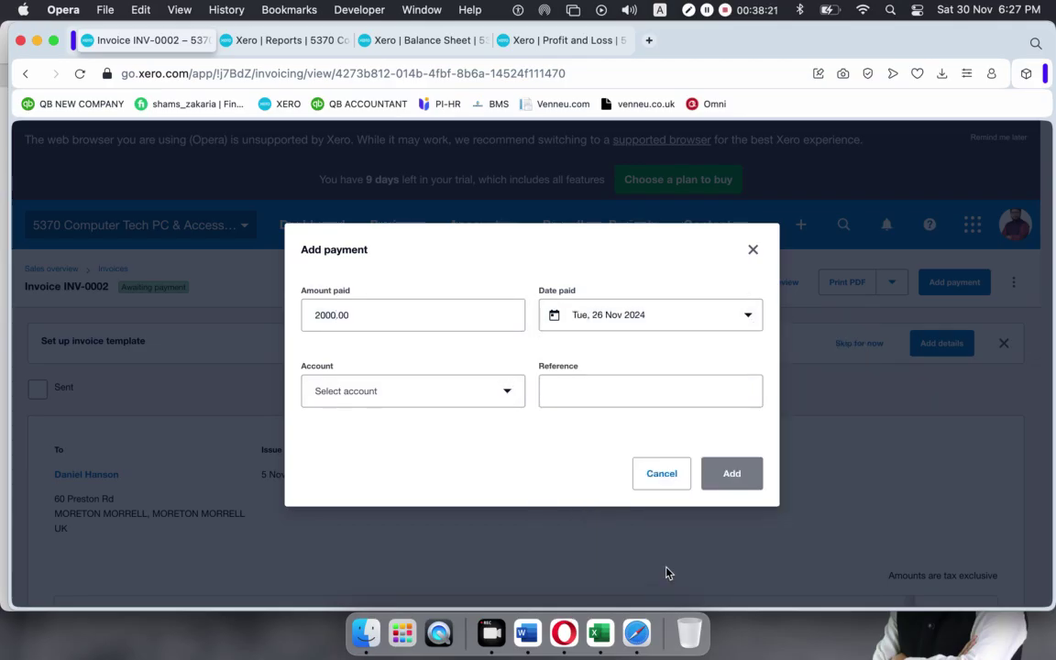
Pay it into 101R RBS Bank – Checking 4325 with reference INV 0002 and save.
click(412, 392)
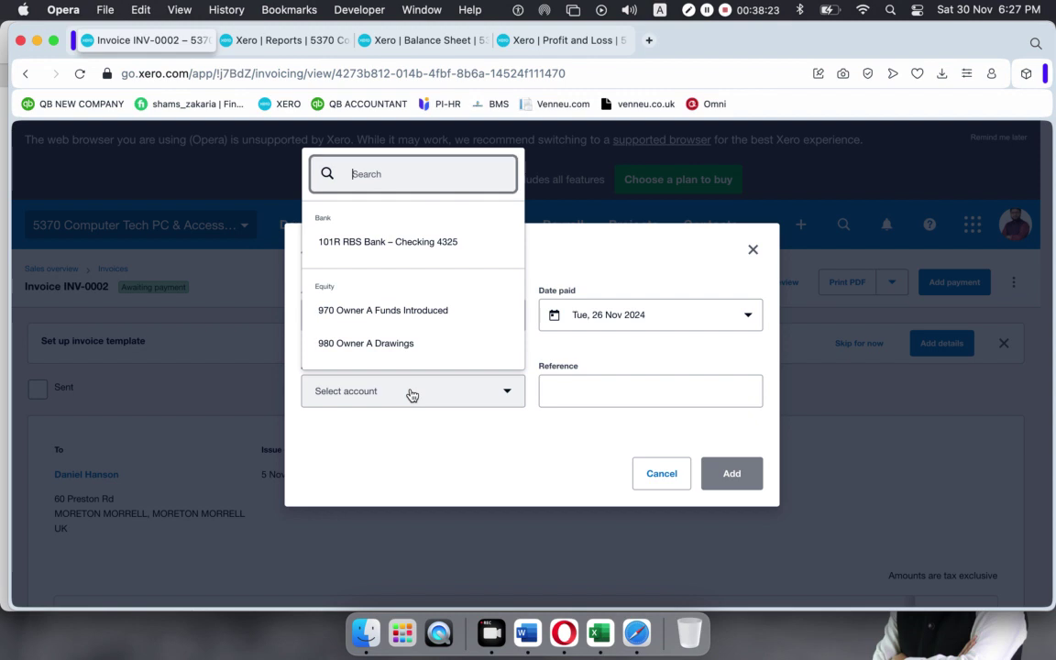
click(381, 244)
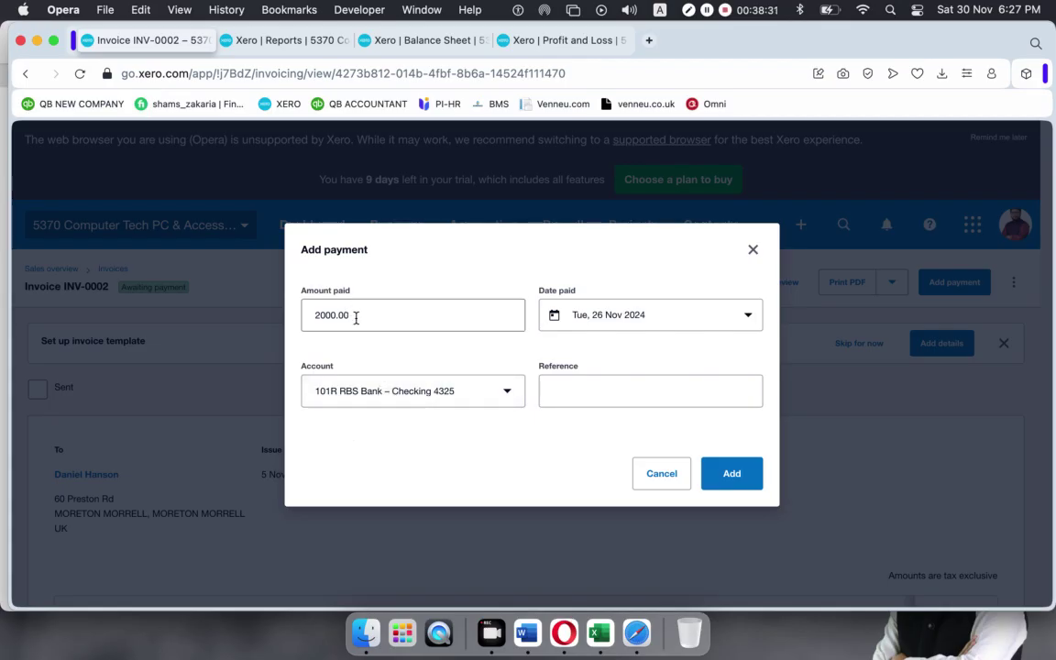
click(578, 393)
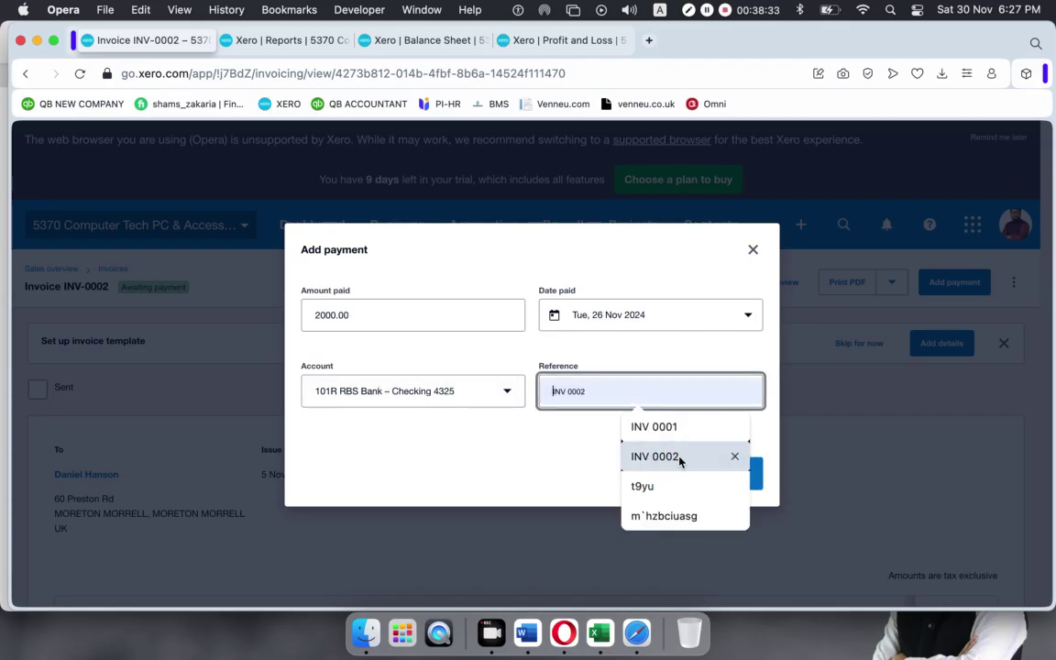
click(642, 456)
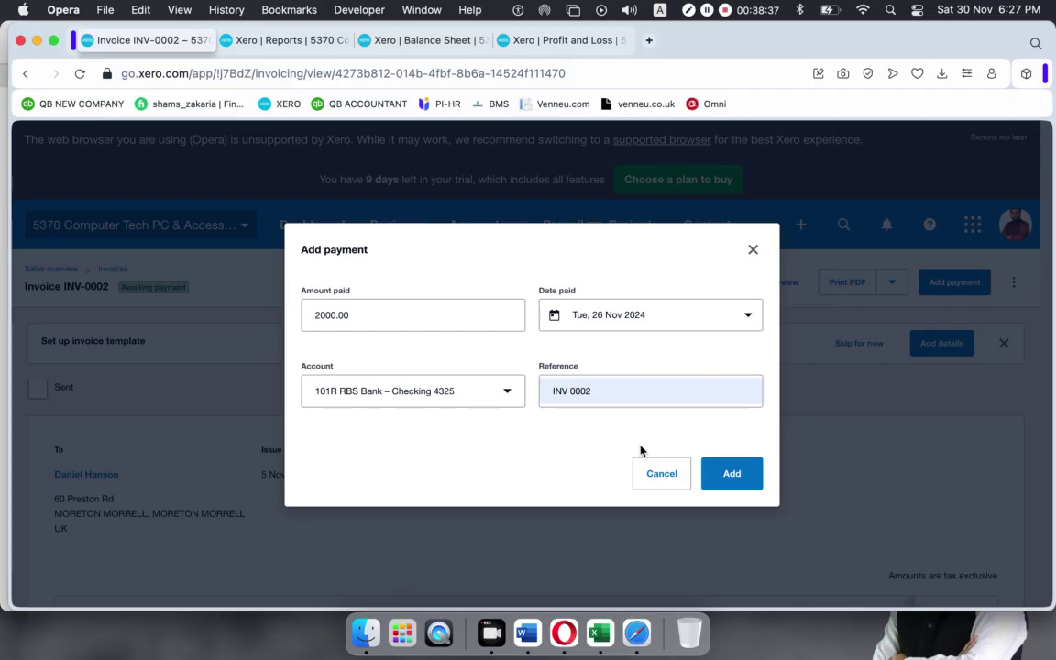
click(731, 474)
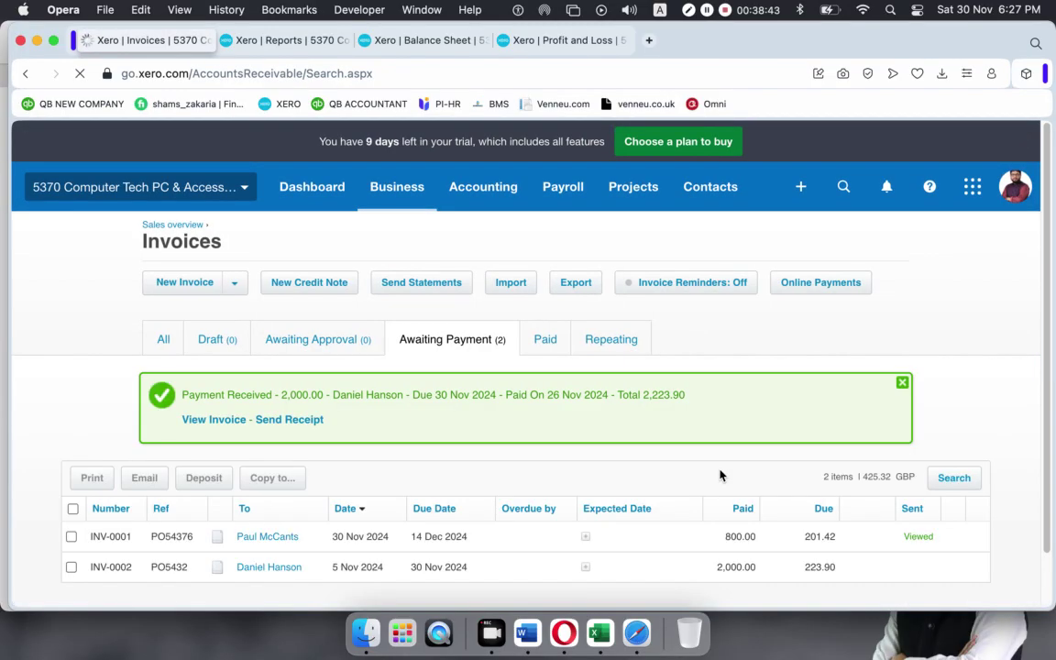
Close the Payment Received banner and reopen invoice INV-0001 with 201.42 due.
click(898, 382)
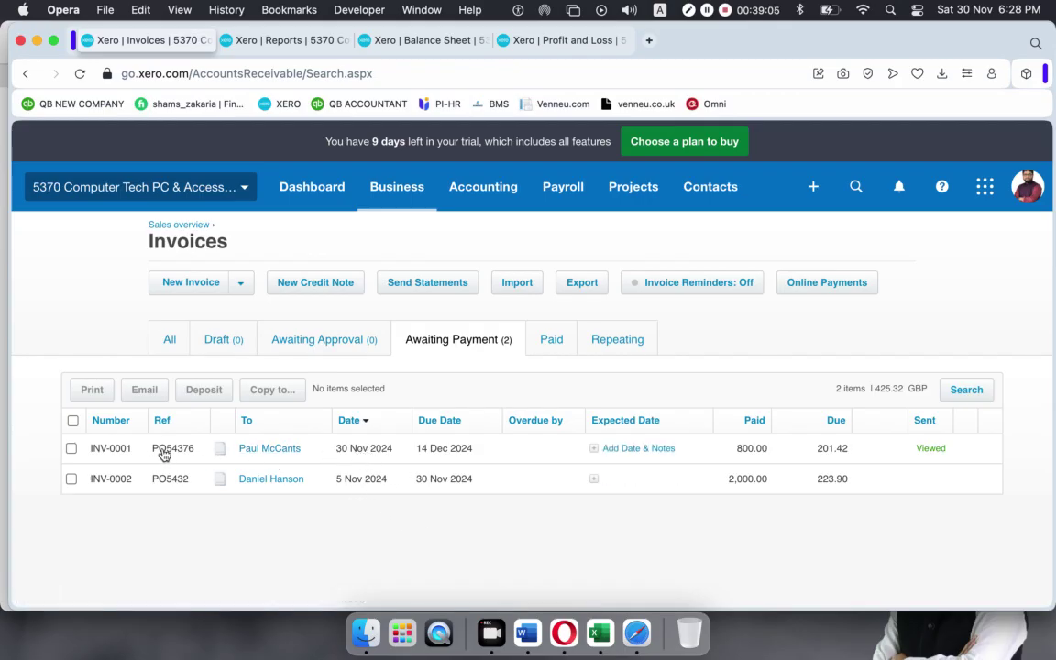
click(467, 451)
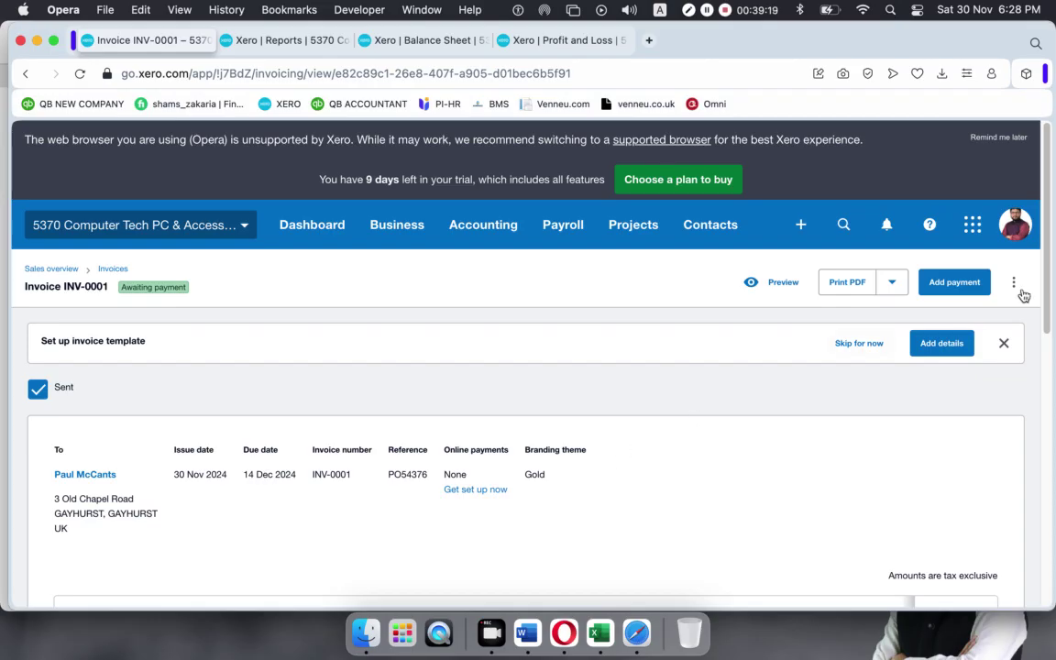
Add a 201.42 payment to INV-0001 into 101R RBS Bank – Checking 4325, reference INV 0001.
click(954, 281)
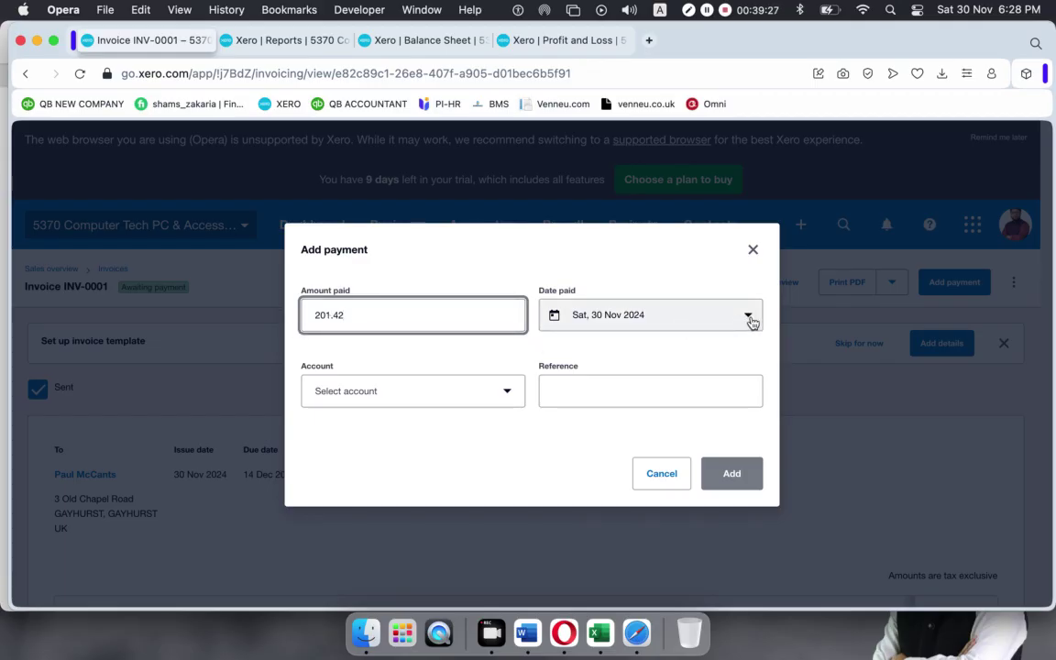
click(385, 400)
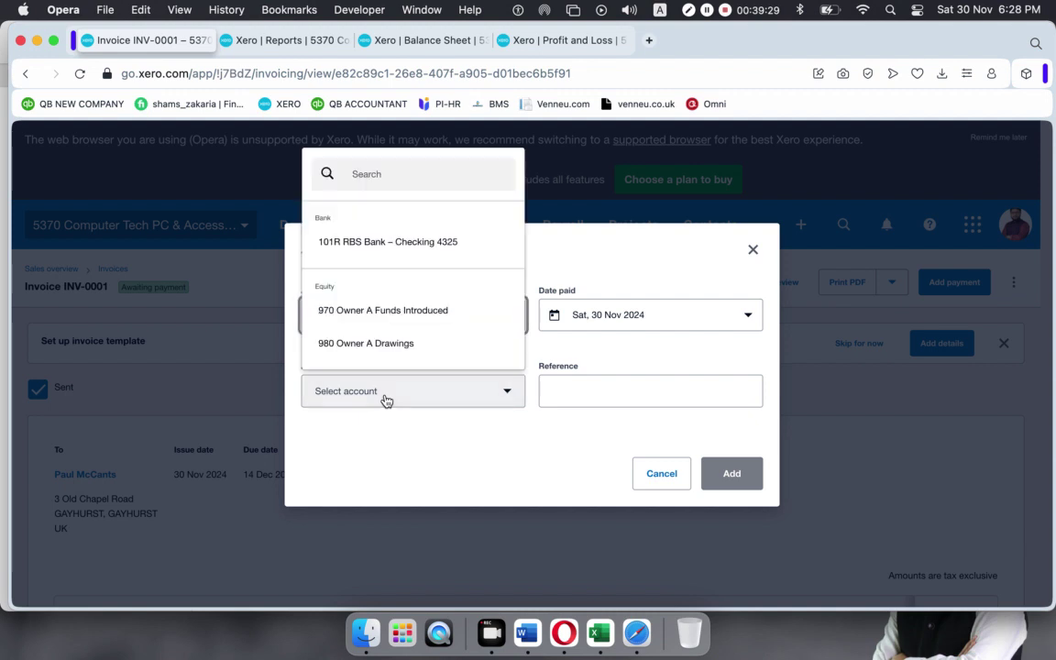
click(370, 246)
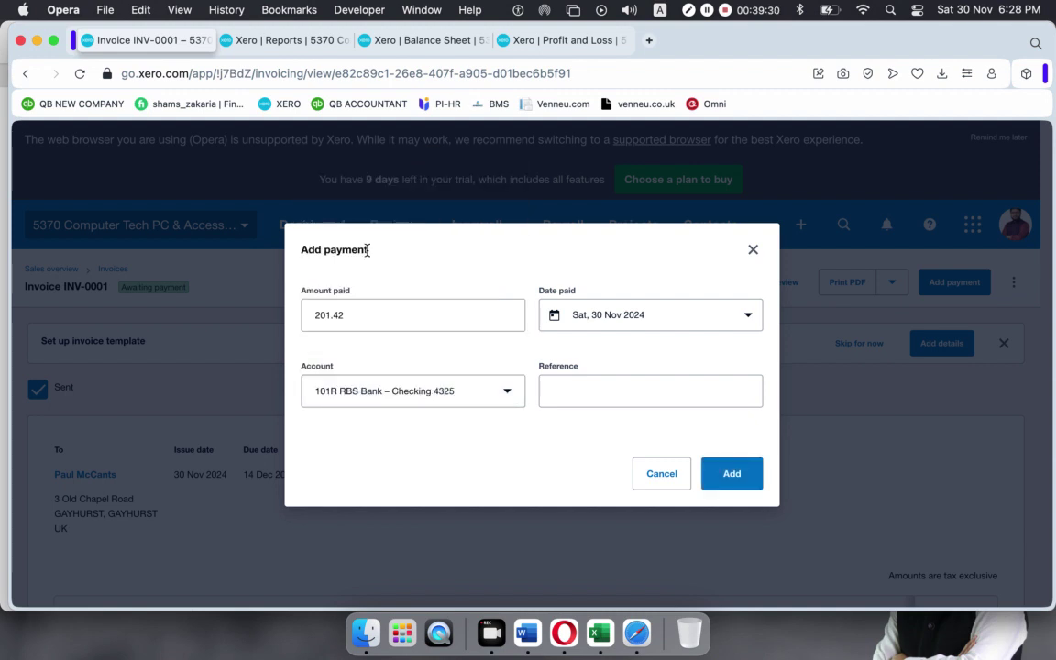
click(575, 388)
click(662, 435)
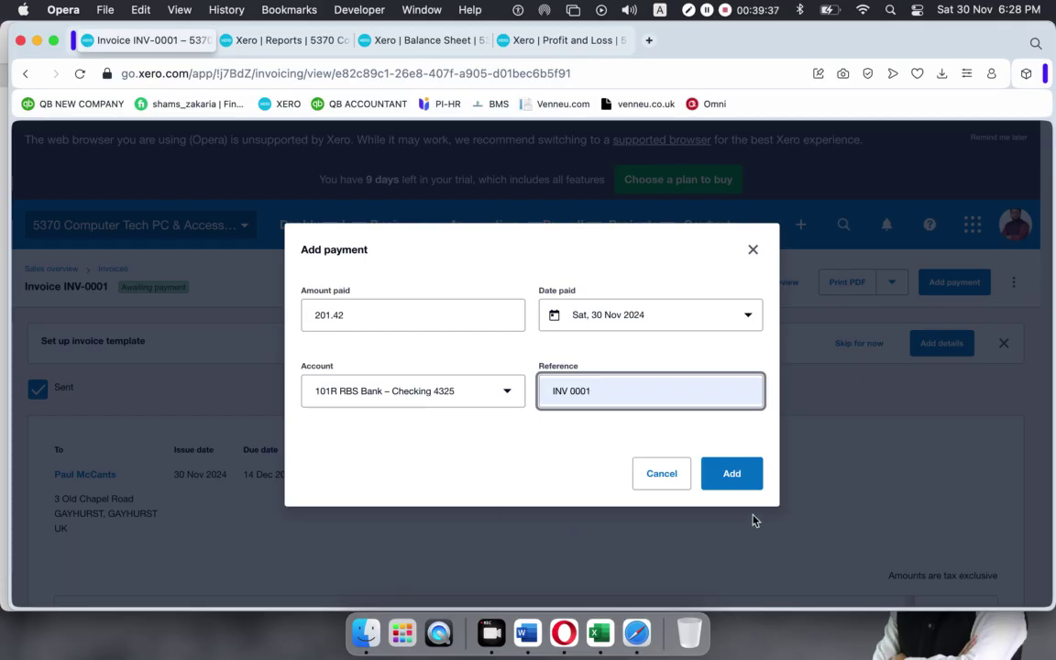
click(741, 480)
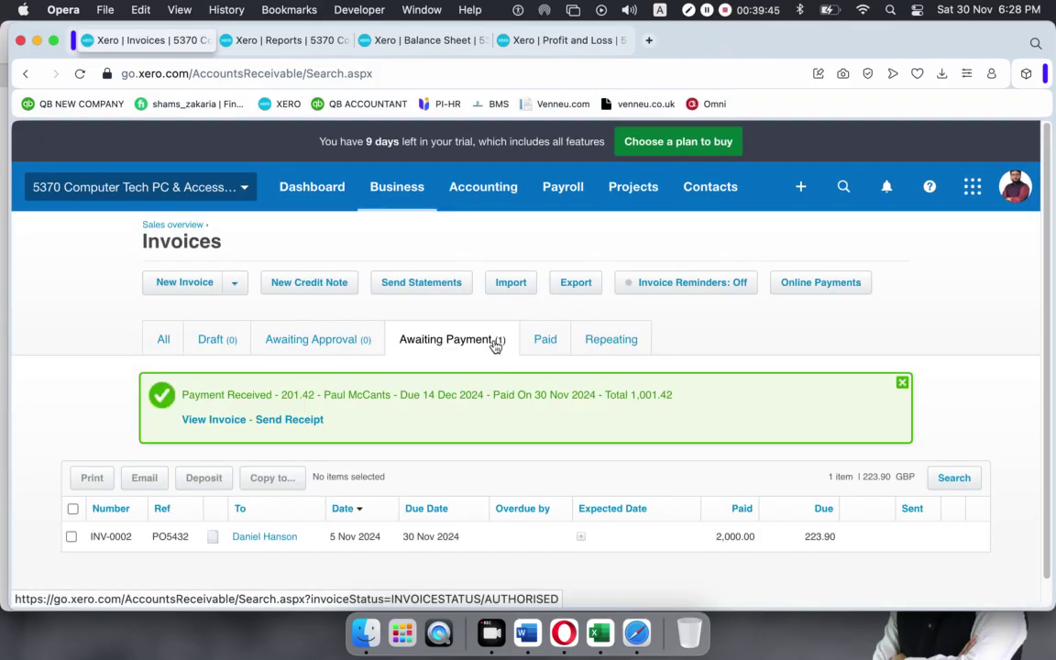
Check the Paid list, then return to Awaiting Payment and open INV-0002.
click(547, 341)
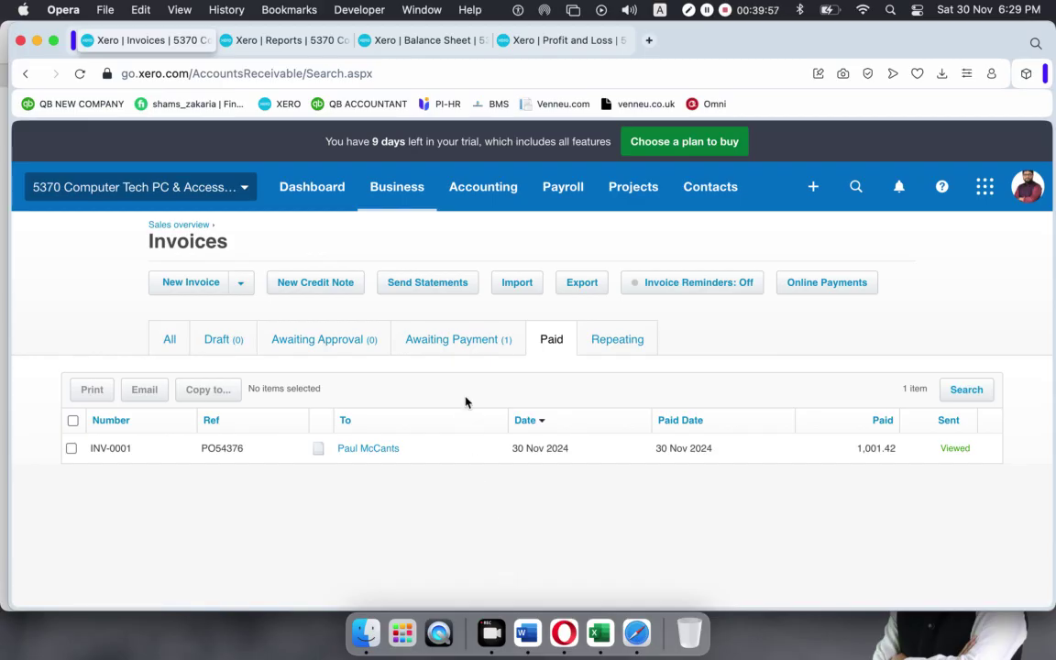
click(448, 342)
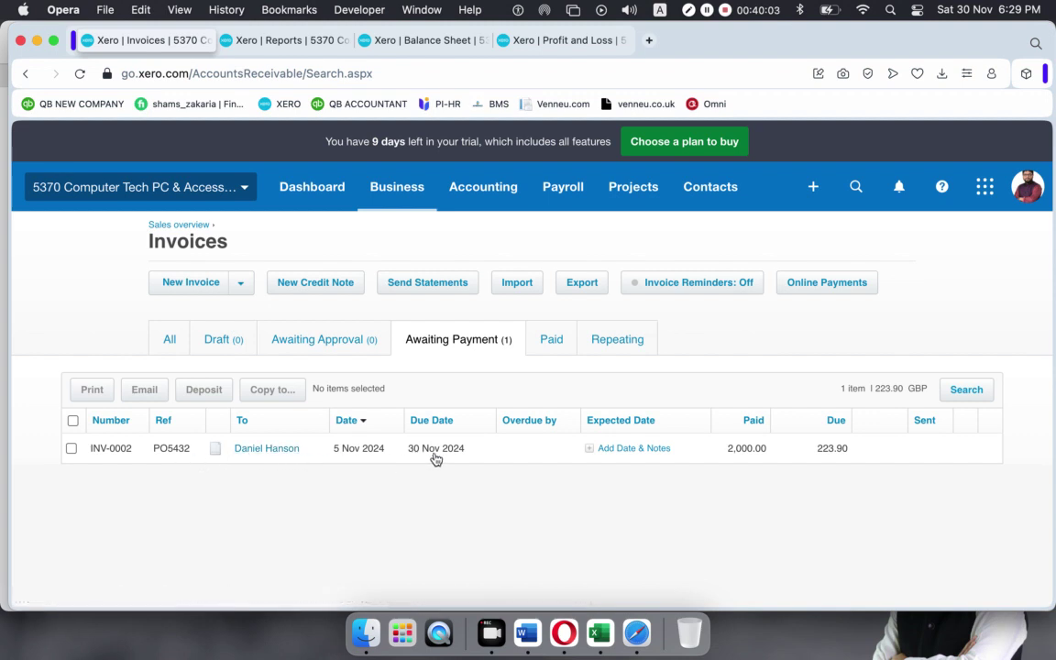
click(529, 456)
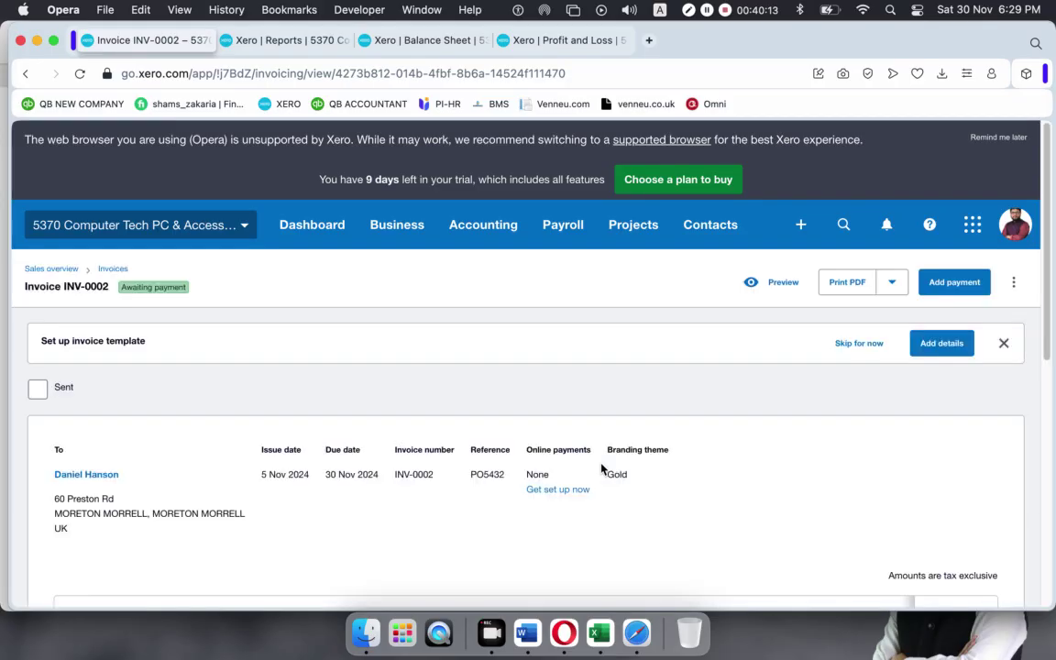
Add a 223.90 payment to INV-0002 into RBS Bank – Checking 4325, reference INV 0002.
click(954, 282)
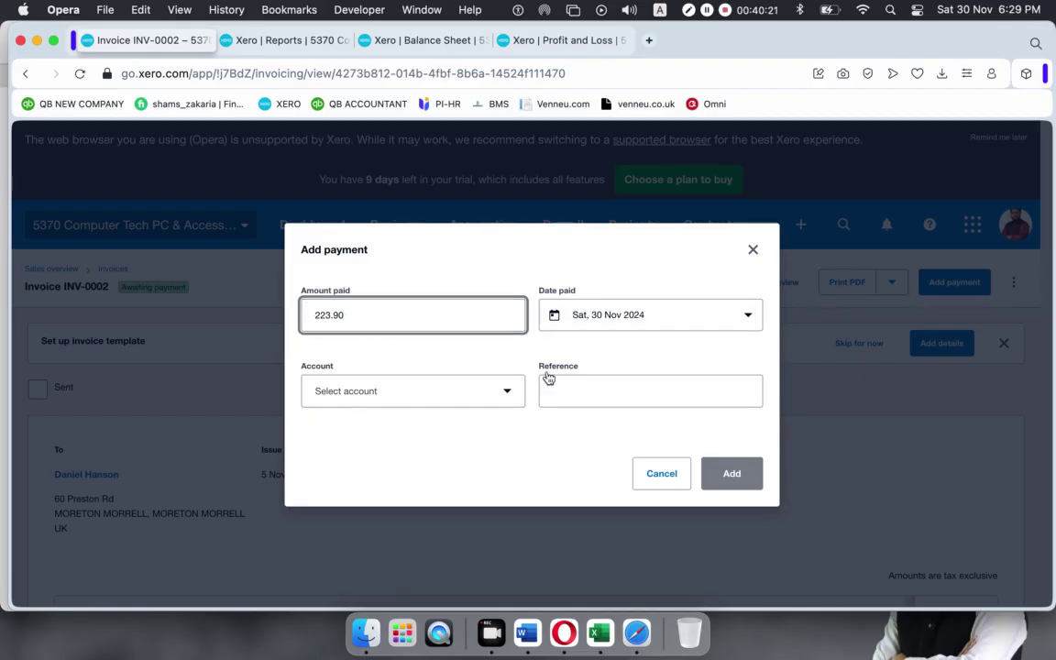
click(499, 391)
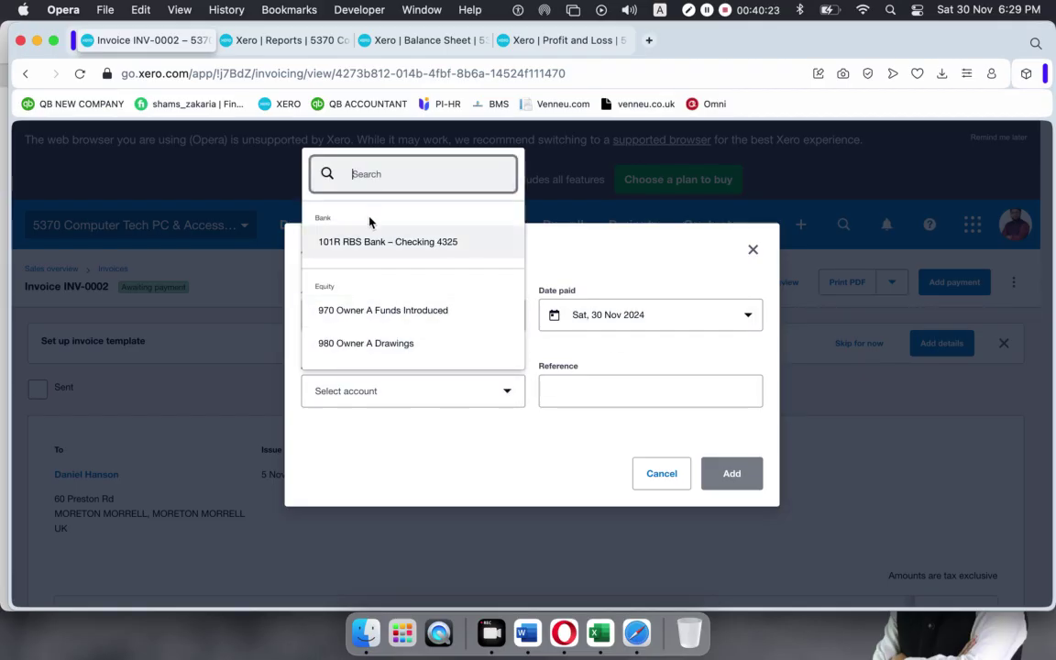
click(431, 242)
click(631, 398)
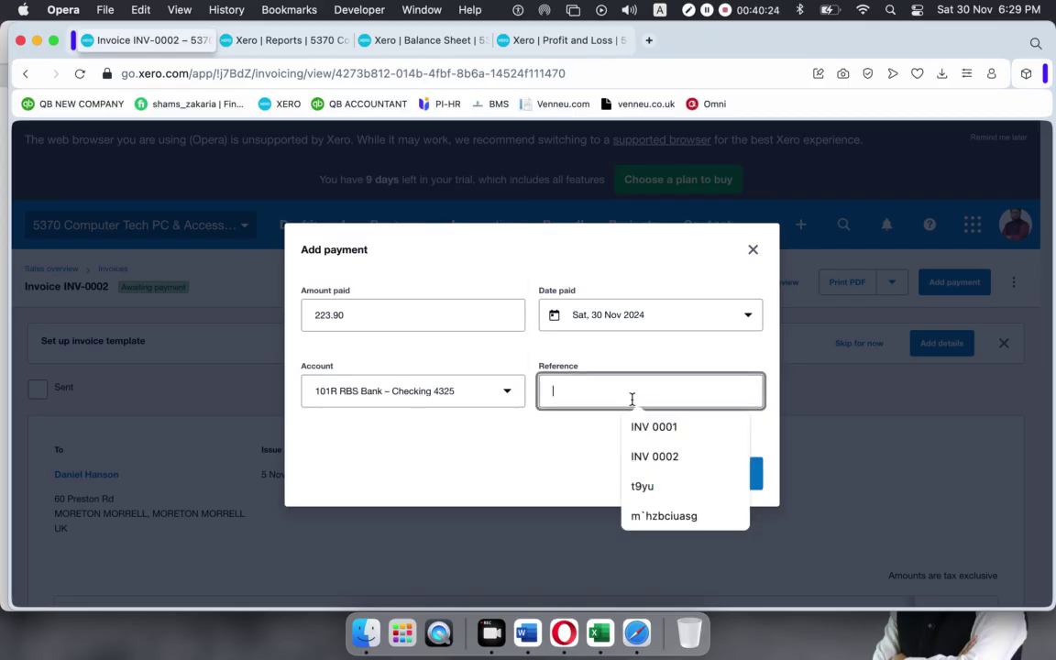
click(636, 455)
click(743, 479)
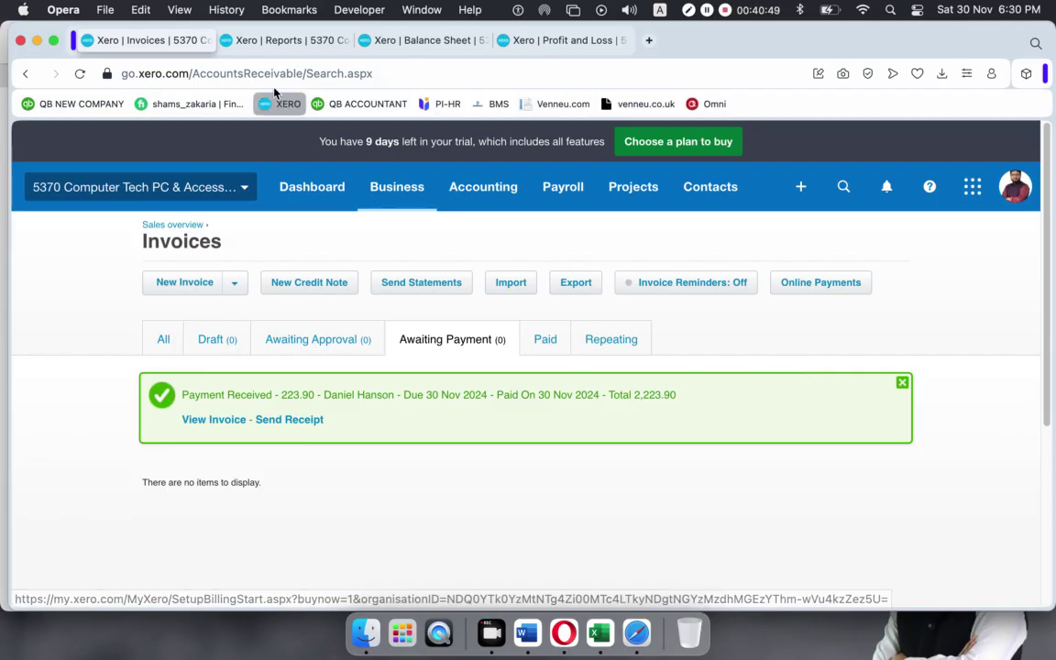
Reload the Balance Sheet and view RBS Bank – Checking 4325 at 3,225.32.
click(283, 40)
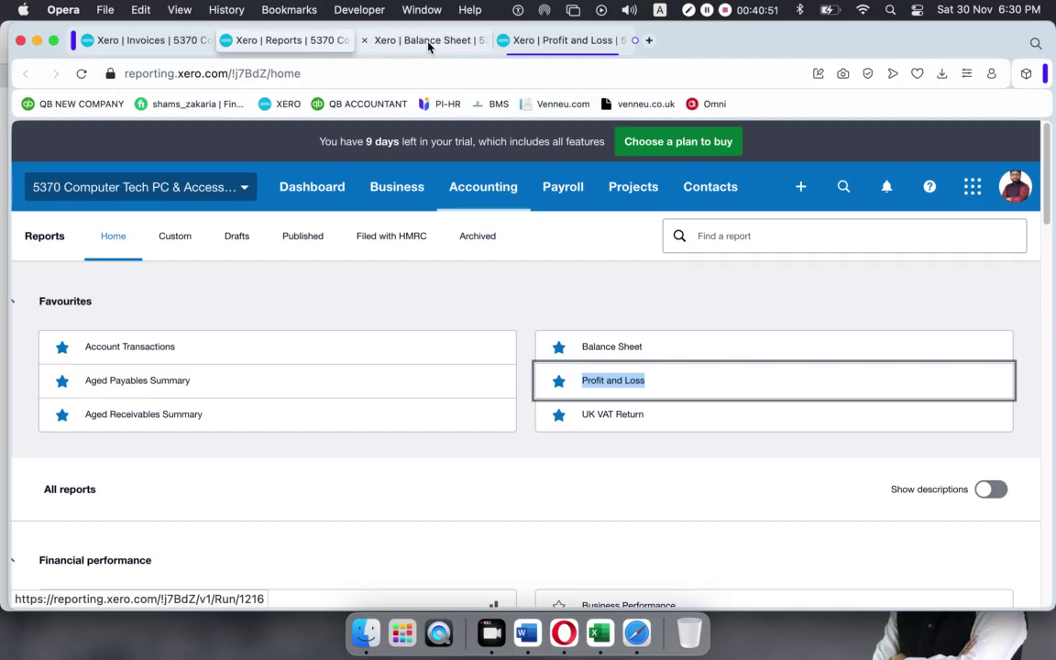
click(431, 40)
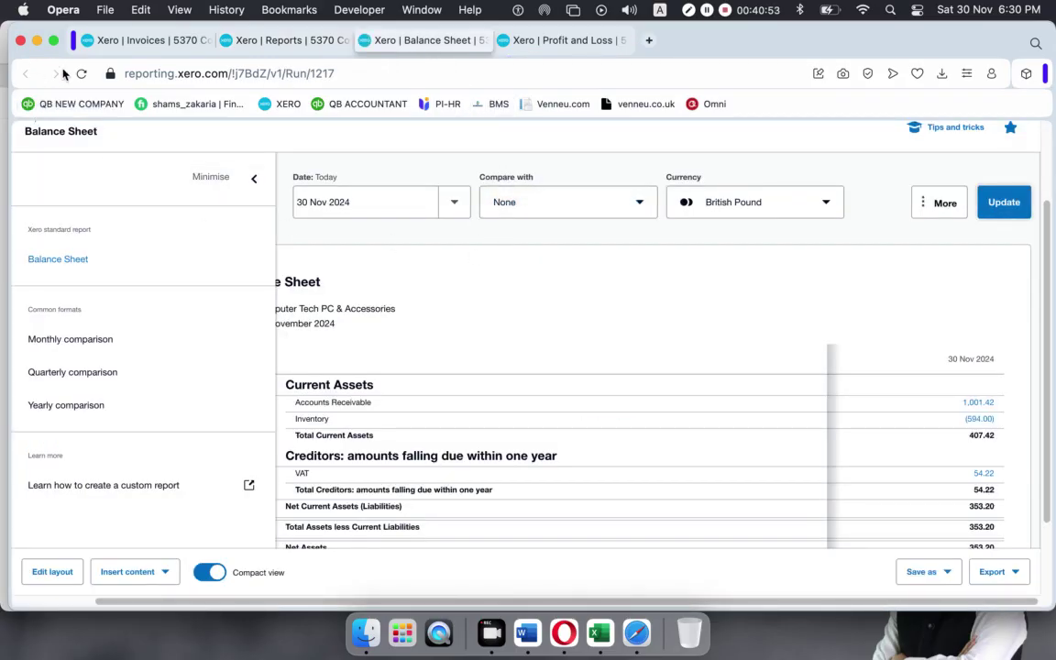
click(84, 74)
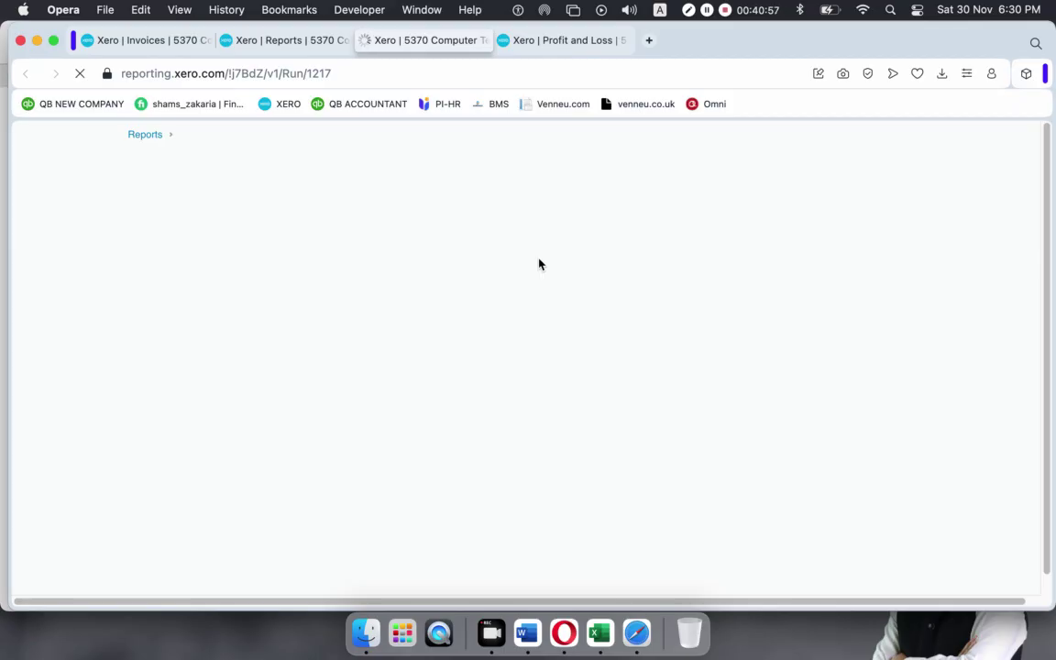
scroll(692, 360, down, 2)
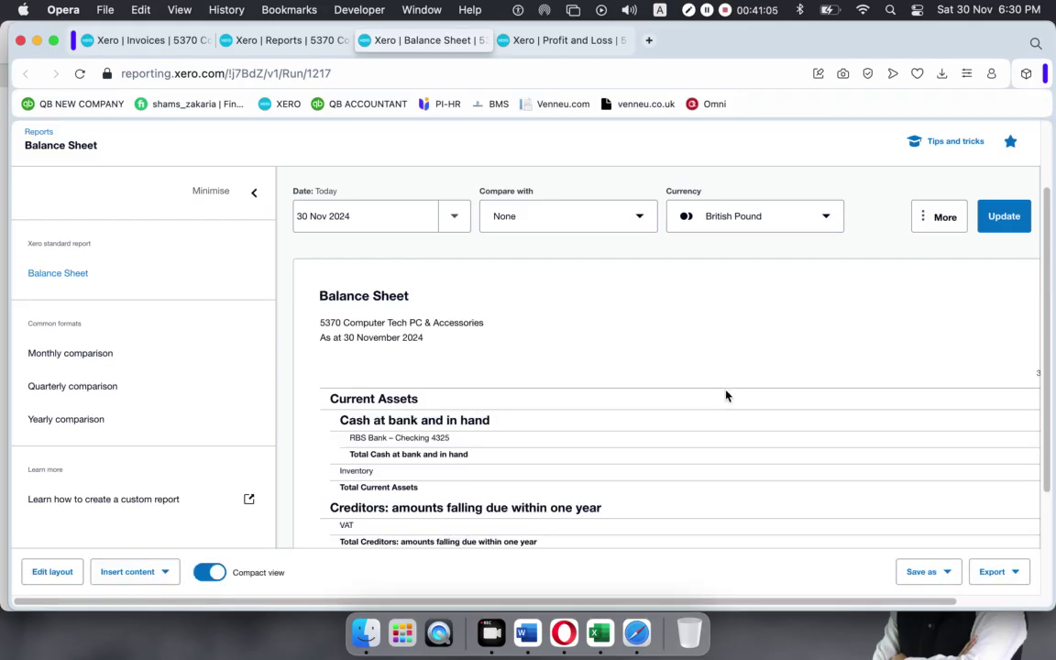
drag(665, 603, 816, 527)
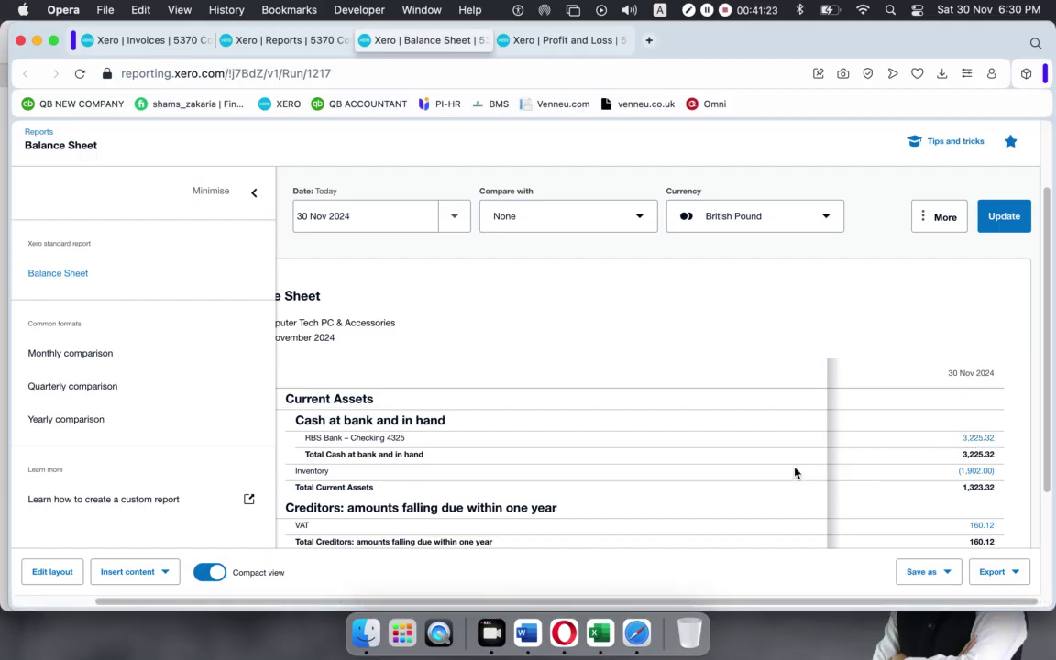
scroll(567, 539, left, 5)
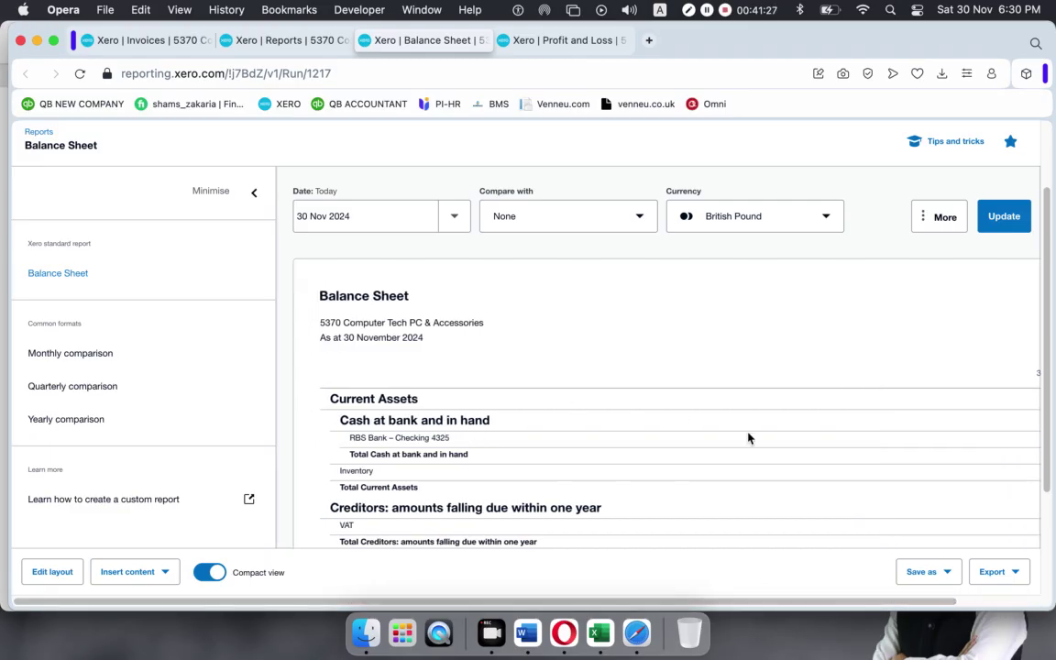
scroll(606, 604, right, 5)
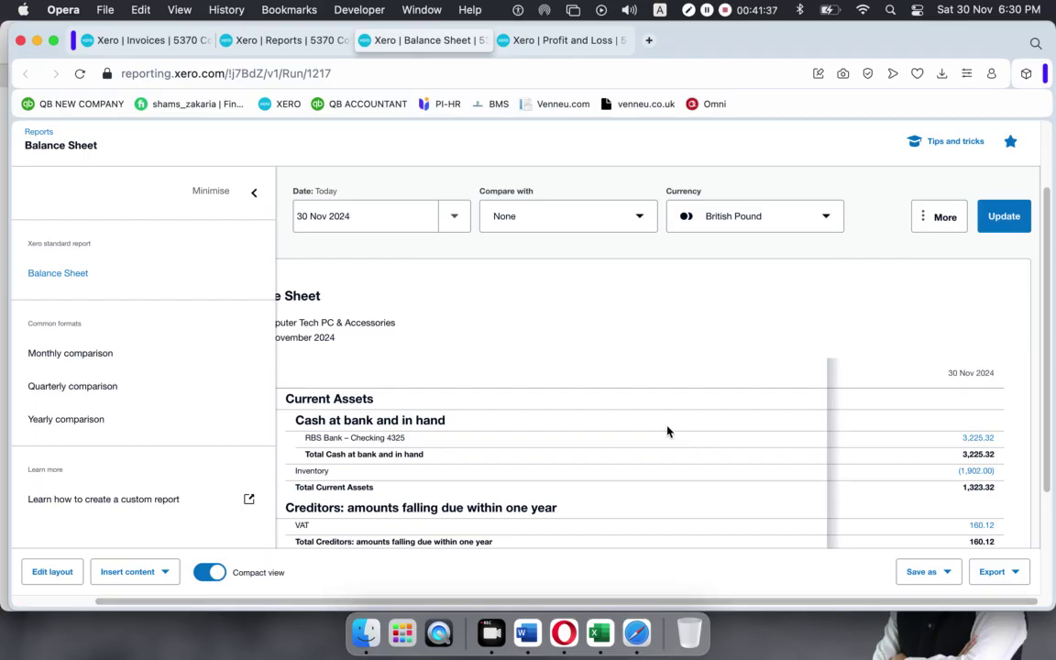
Reload Profit and Loss to show 3,065.20 November sales, then return to Invoices.
click(515, 39)
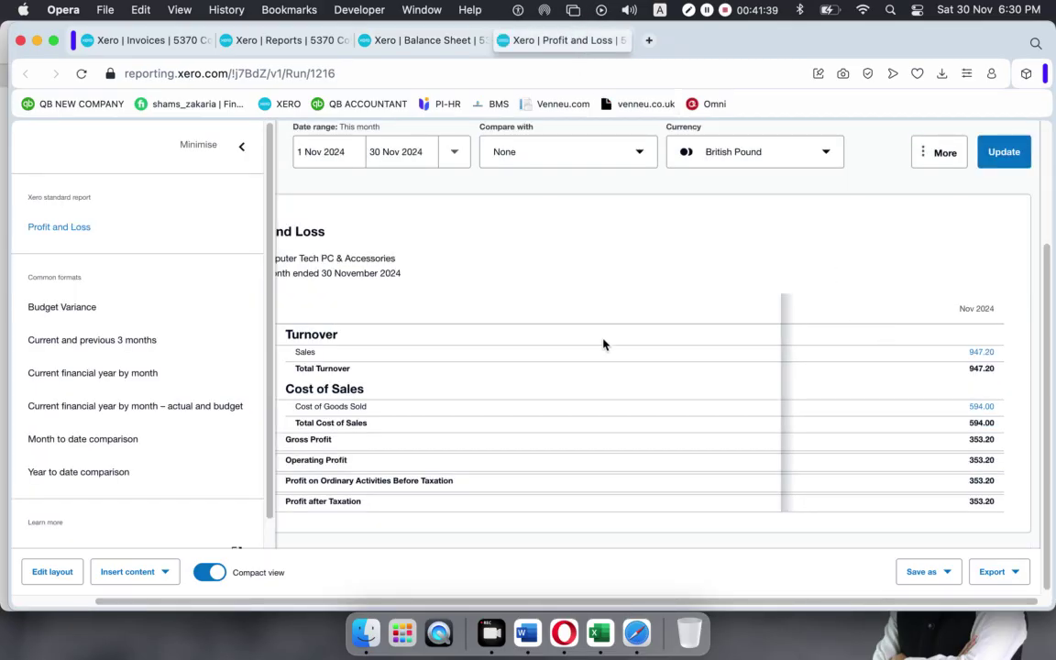
click(81, 73)
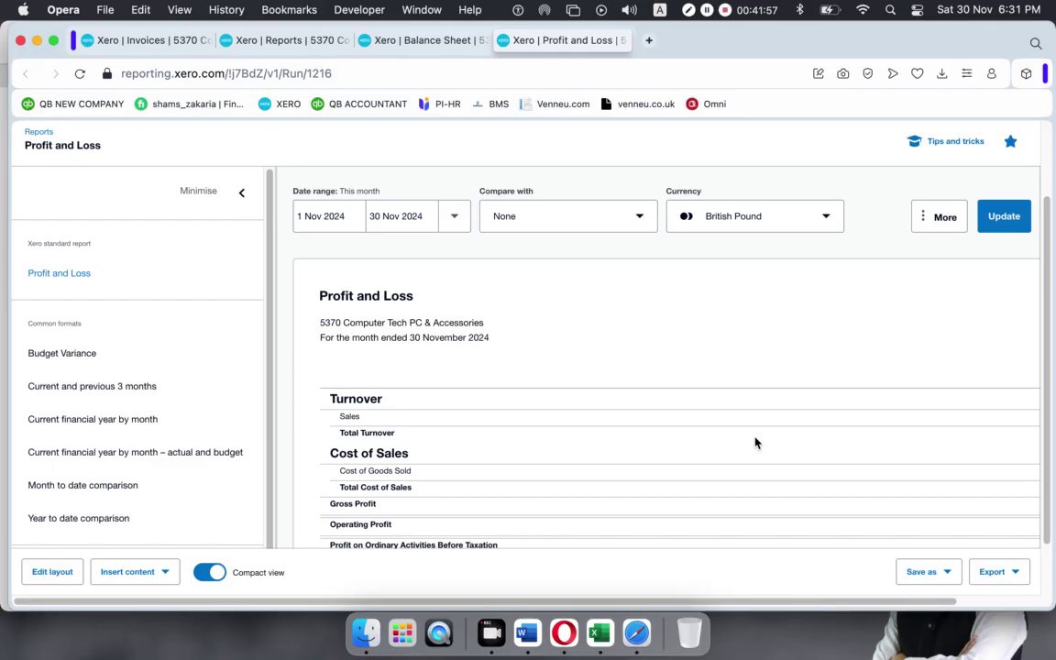
drag(811, 605, 896, 548)
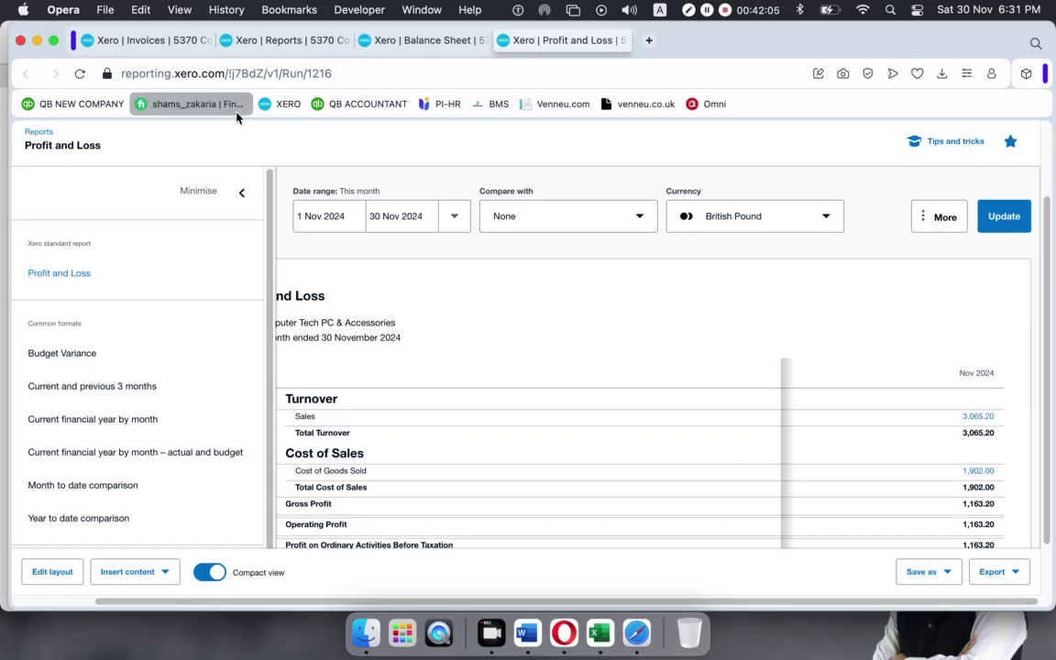
click(154, 40)
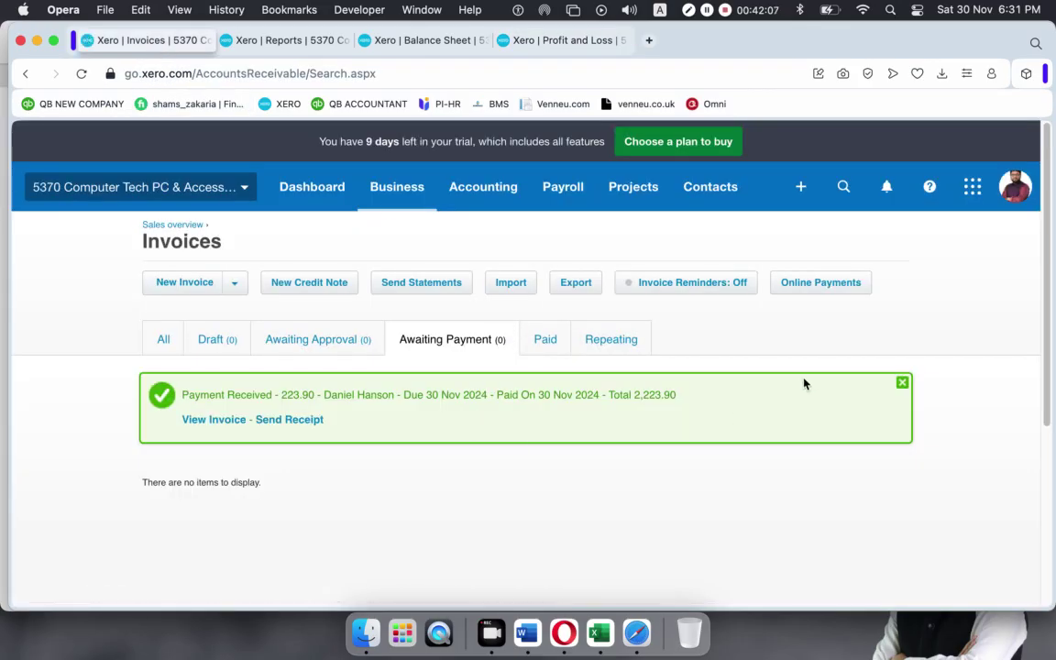
Close the Payment Received notice on the now-empty Awaiting Payment list.
click(902, 385)
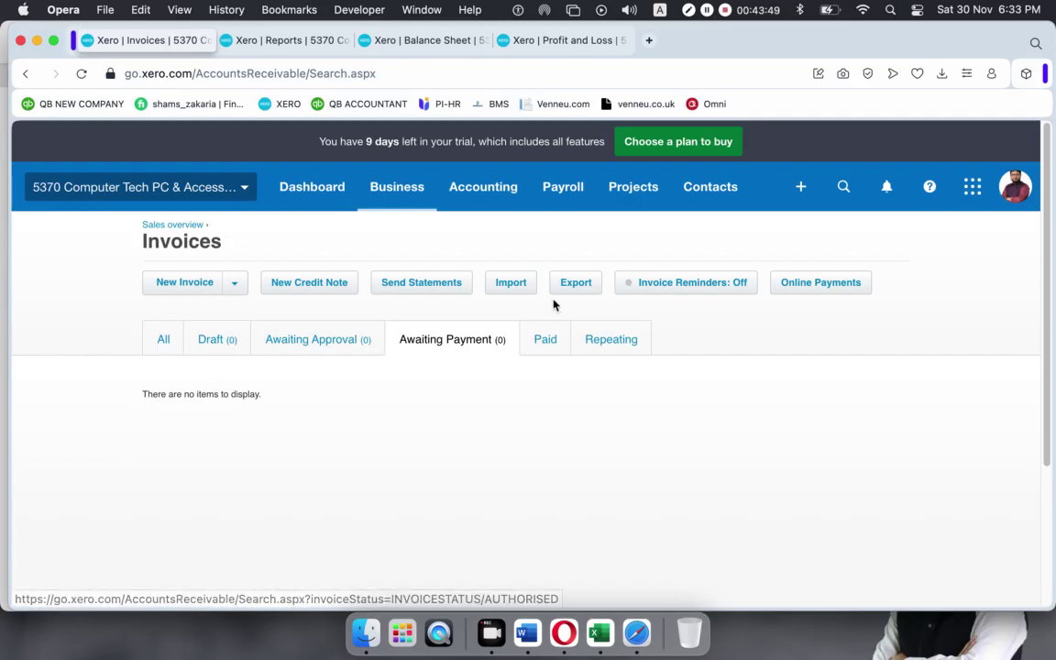
Show the Paid invoices list with INV-0001 at 1,001.42 and INV-0002 at 2,223.90.
click(543, 340)
click(548, 338)
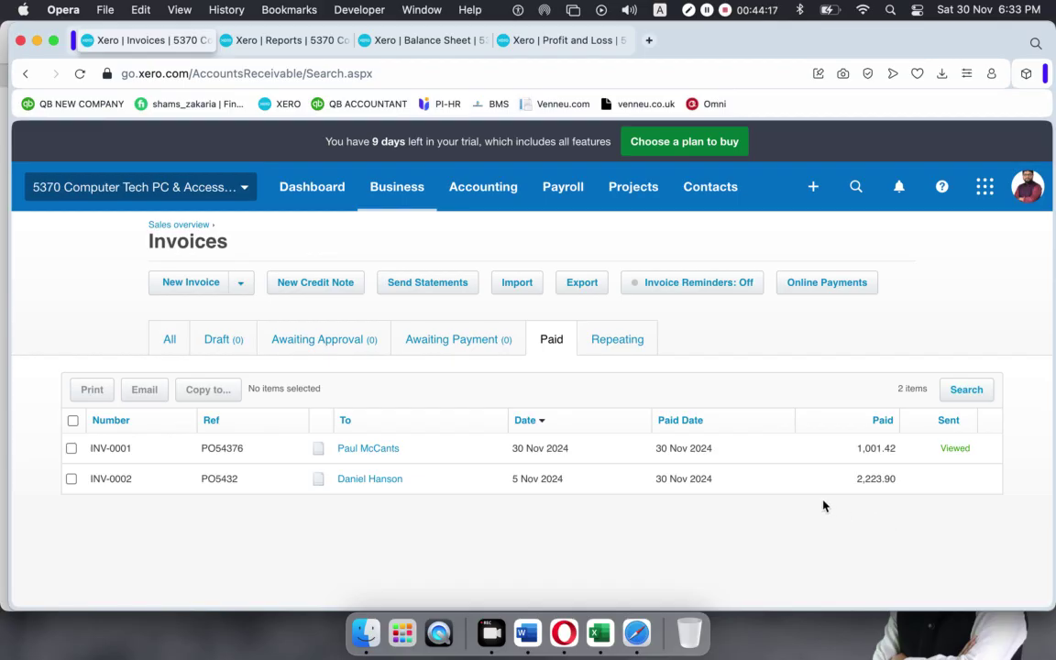
From the Sales overview, open the full quotes list containing accepted quote QU-0001 for 1,176.64.
click(186, 229)
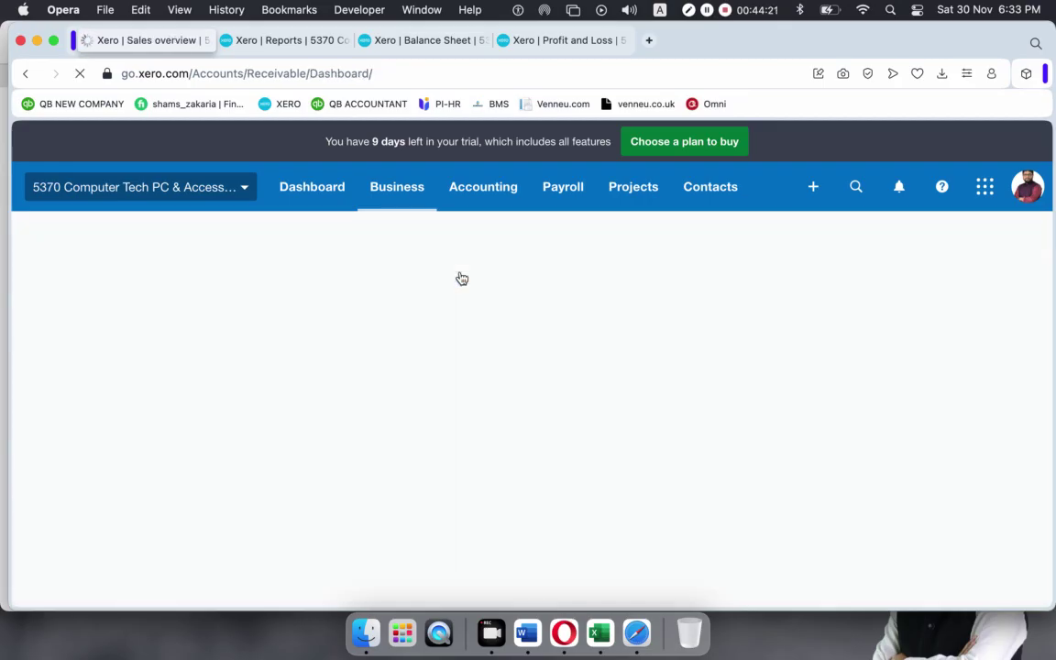
scroll(421, 319, down, 5)
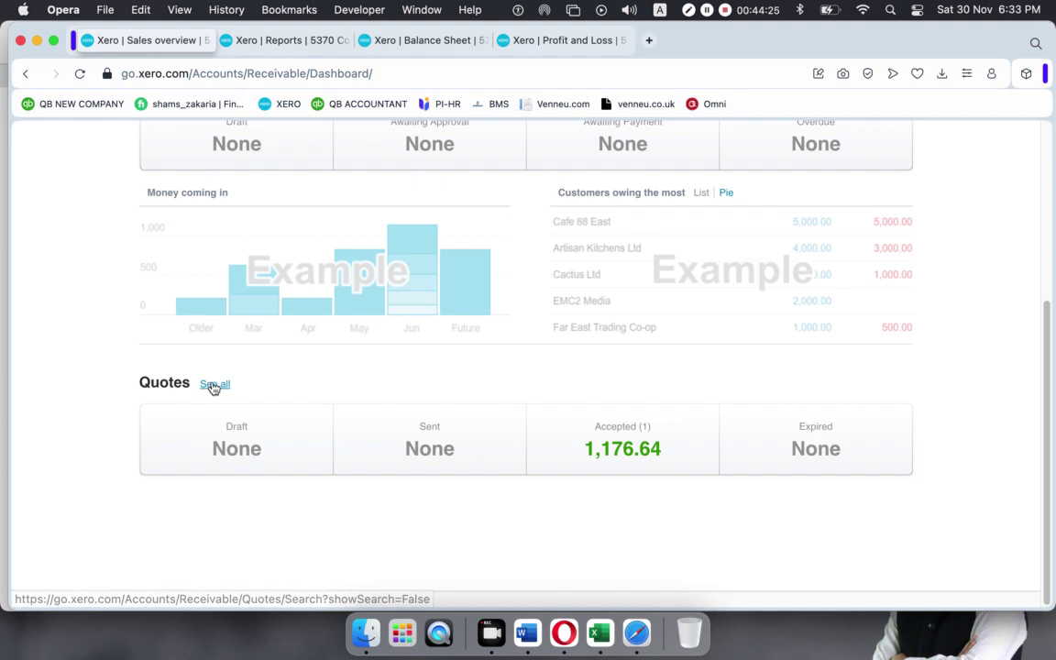
click(214, 384)
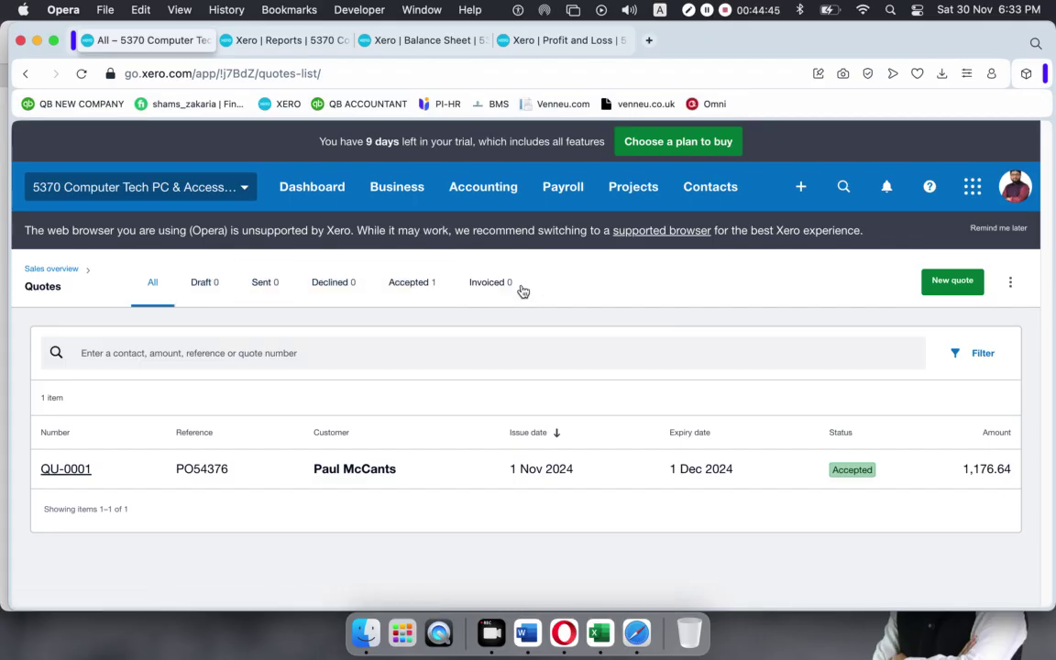
Open accepted quote QU-0001 from the Accepted quotes list.
click(503, 290)
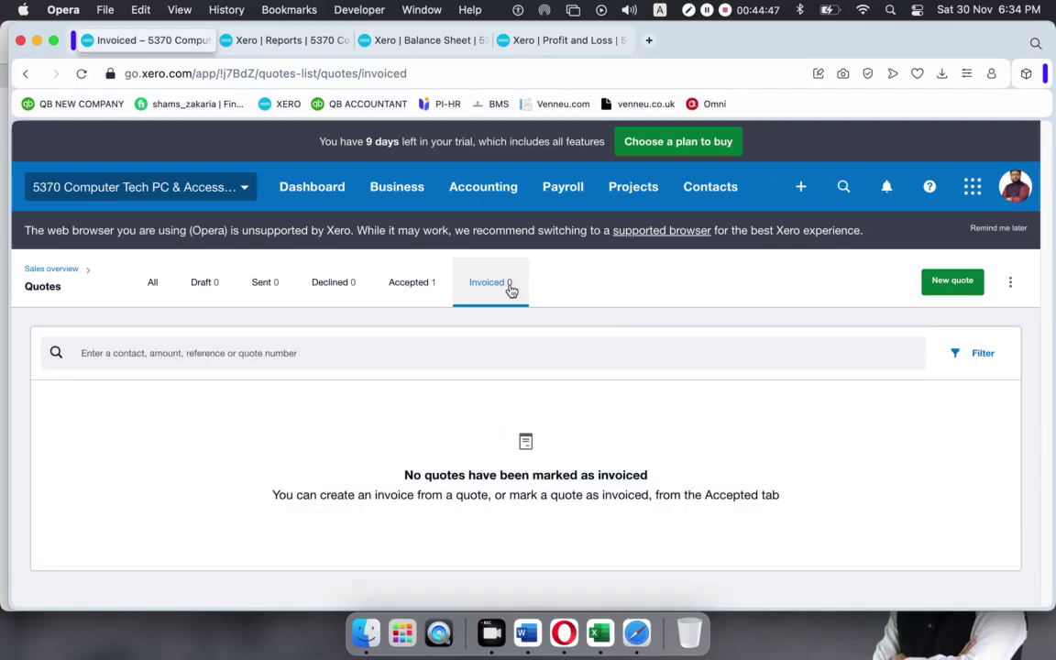
click(415, 288)
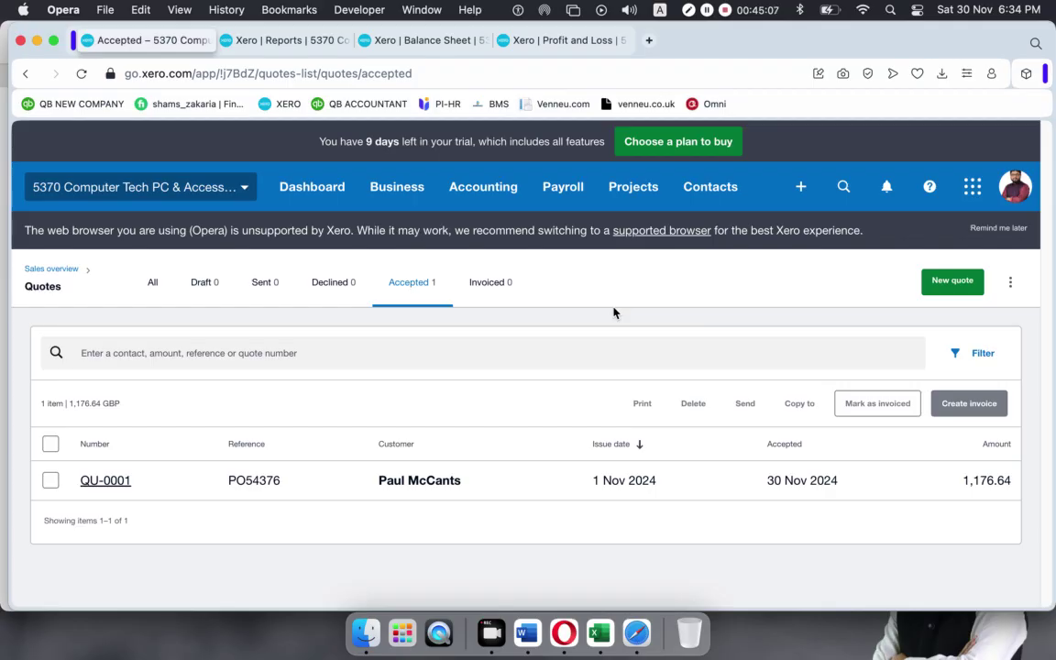
click(536, 481)
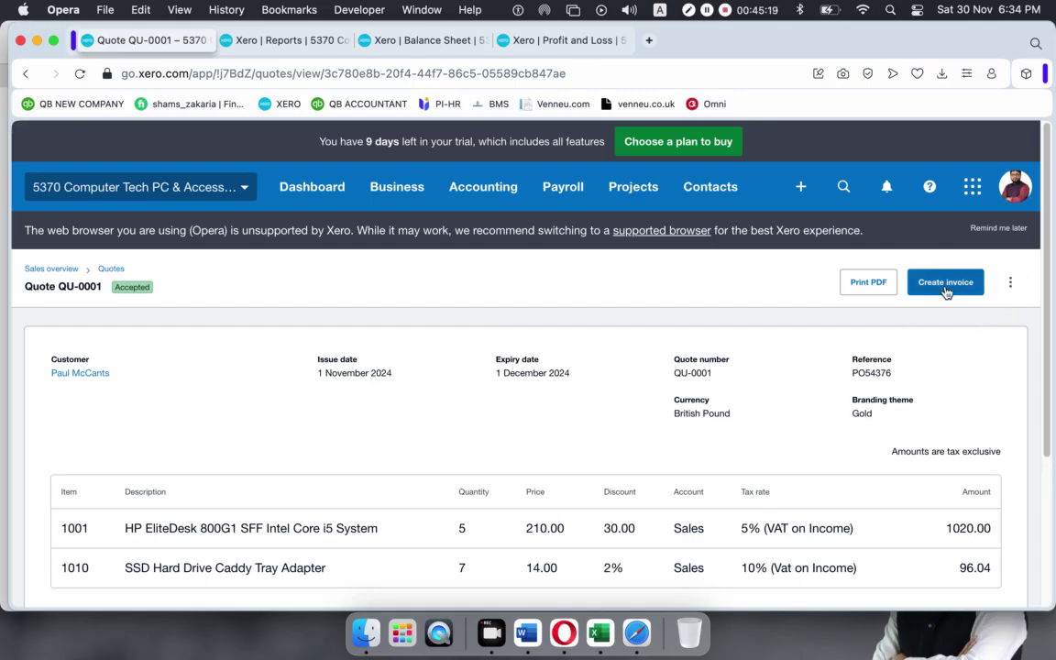
Create invoice INV-0003 from QU-0001, marking the quote as invoiced.
click(1010, 286)
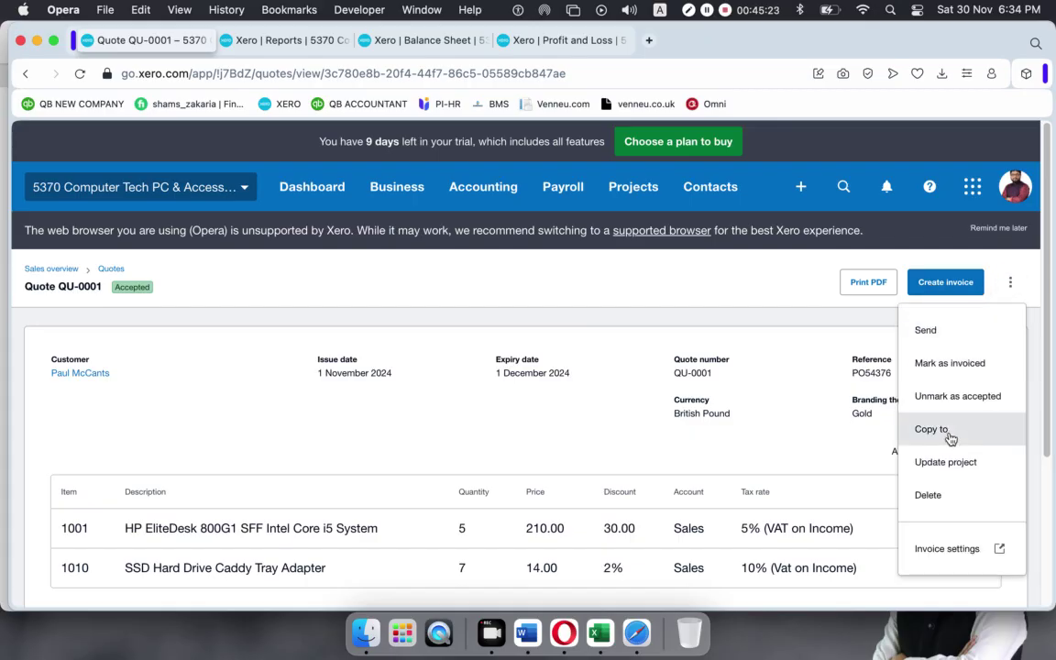
click(811, 485)
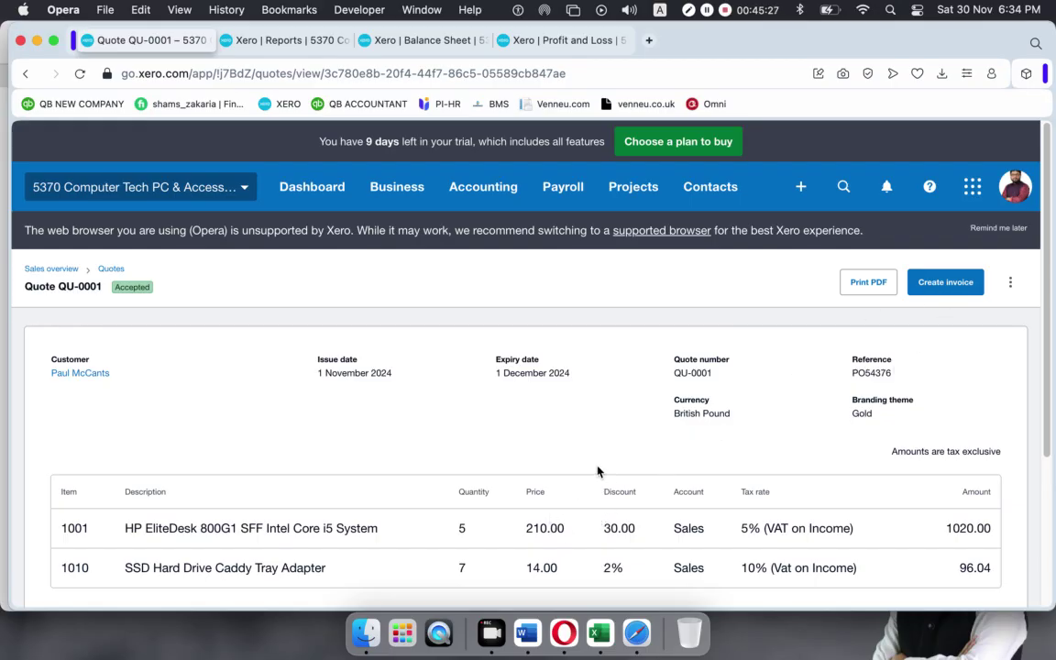
scroll(597, 470, down, 5)
scroll(596, 470, up, 5)
click(944, 284)
click(434, 369)
click(664, 420)
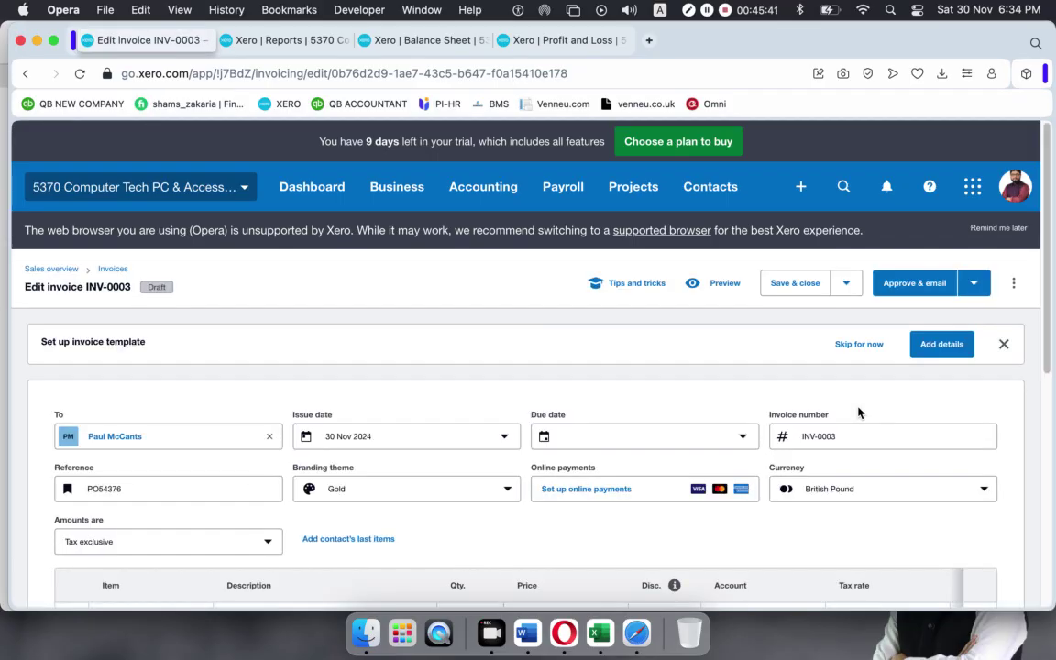
Scroll through draft INV-0003 to check the HP EliteDesk and SSD caddy lines and the 1,176.64 total.
scroll(826, 396, down, 10)
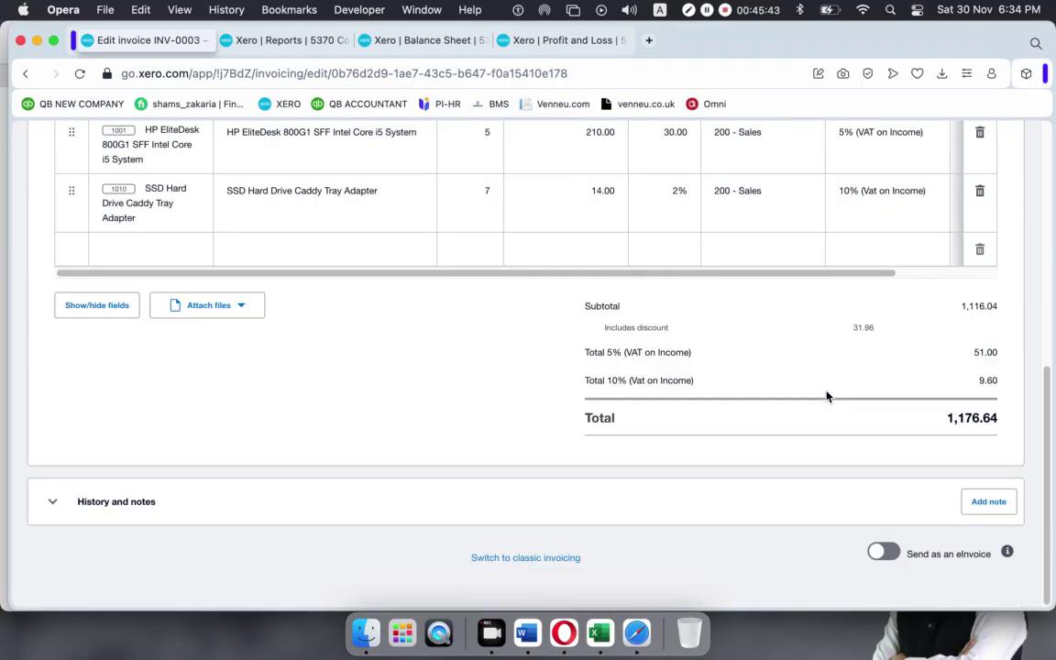
scroll(826, 396, up, 10)
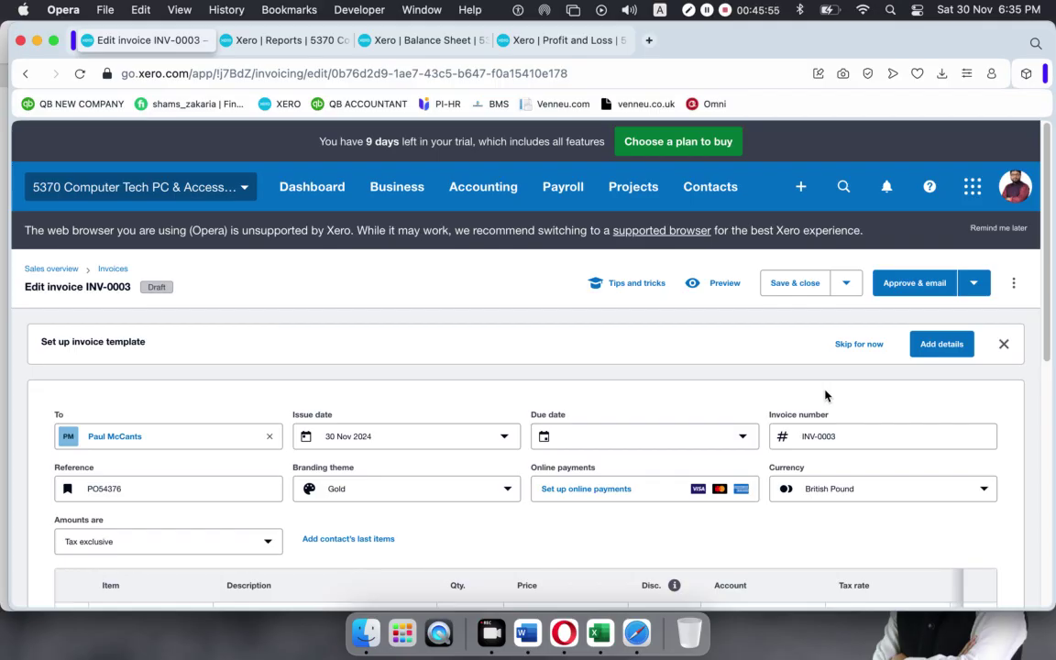
scroll(674, 383, down, 10)
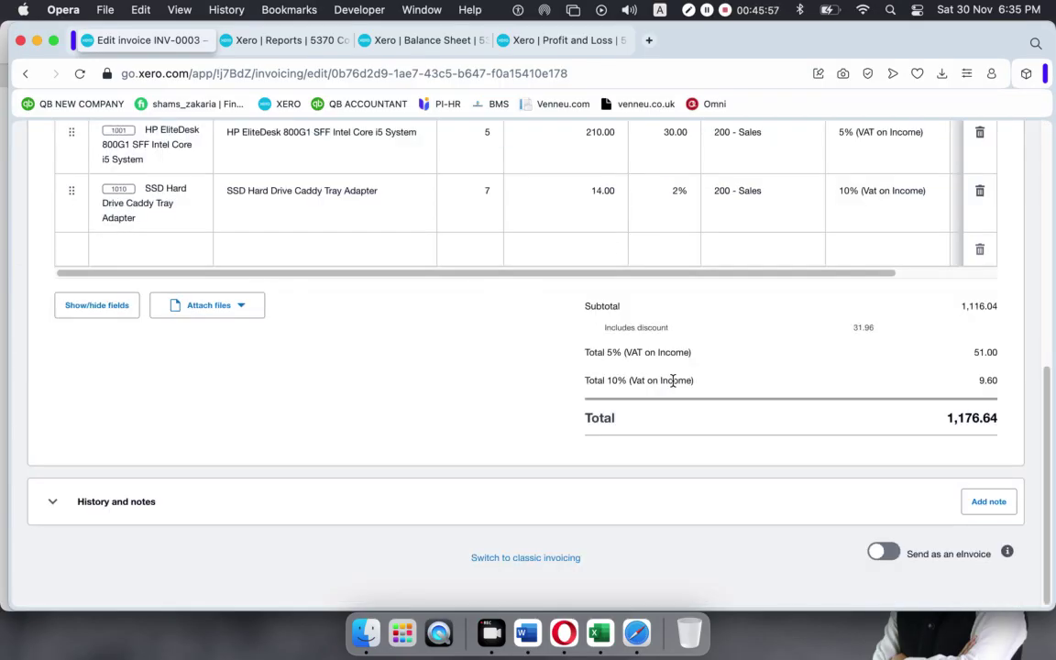
scroll(673, 380, up, 10)
Set INV-0003's due date to 'In 14 days' (14 Dec 2024) and approve it without emailing.
click(982, 288)
click(886, 336)
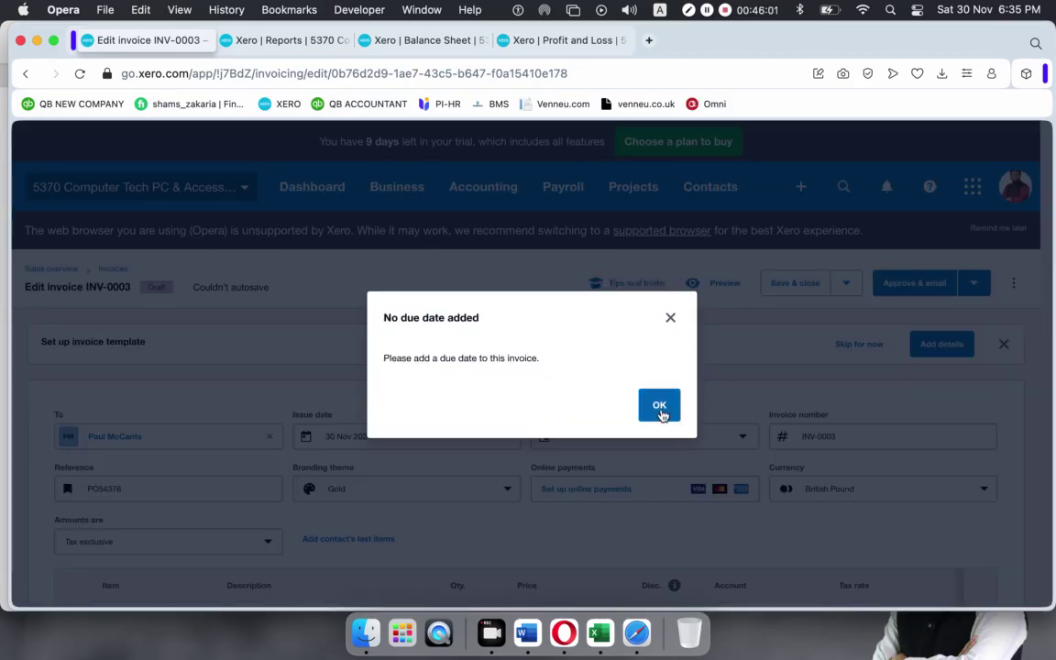
click(661, 406)
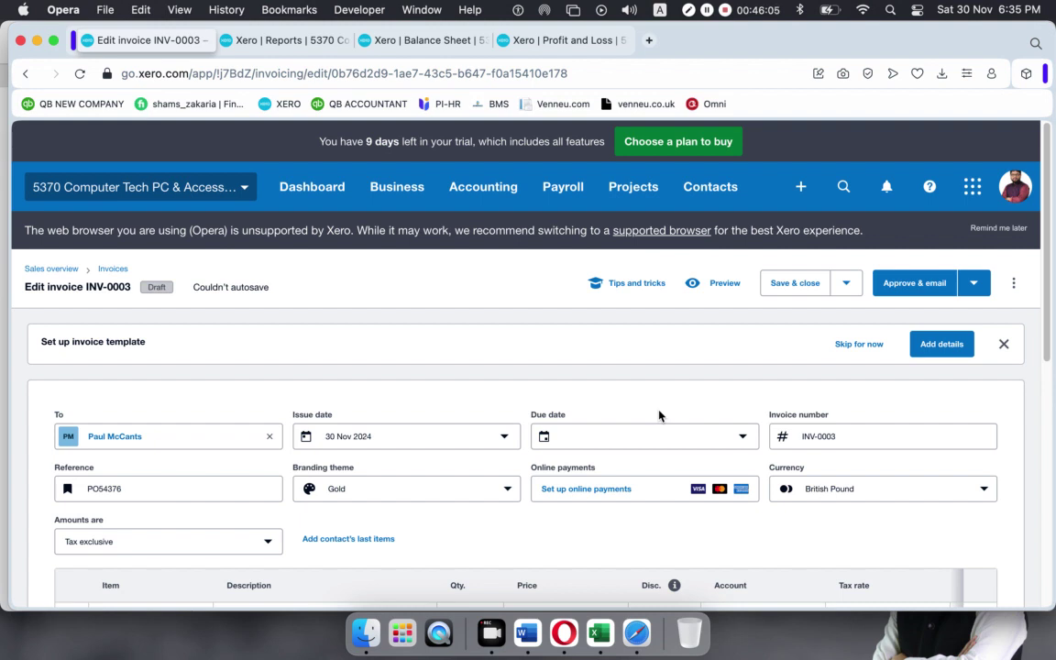
click(973, 282)
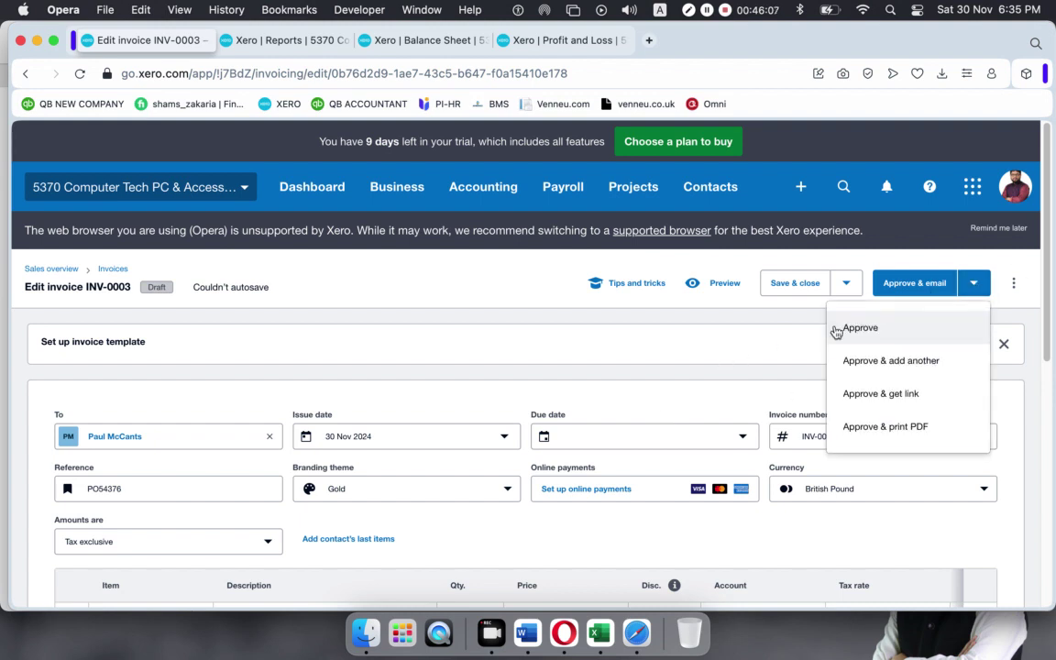
click(849, 332)
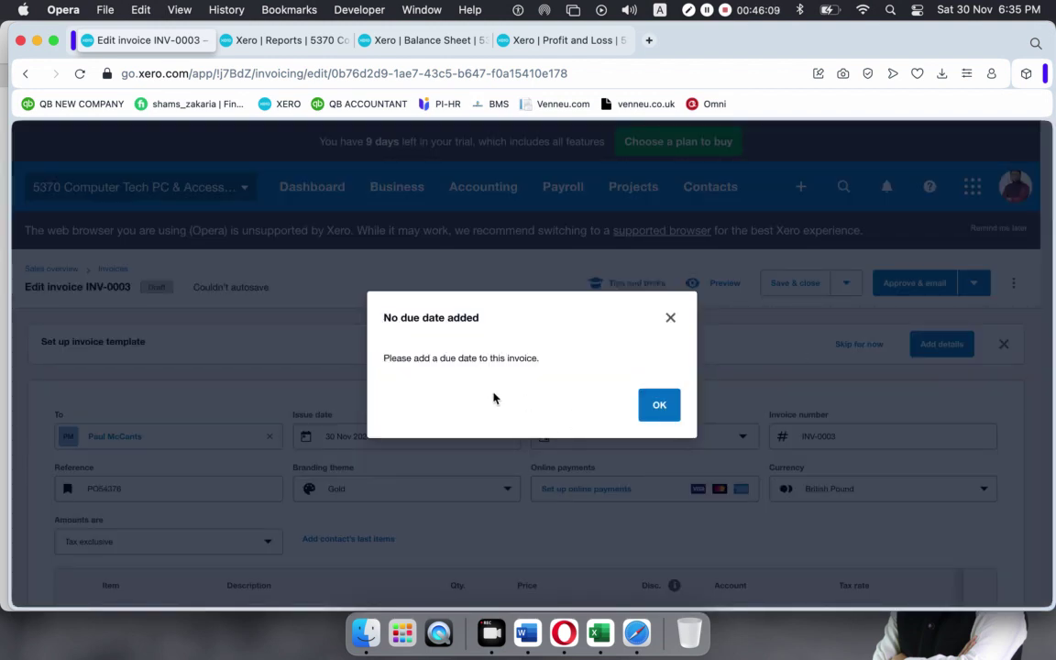
click(660, 405)
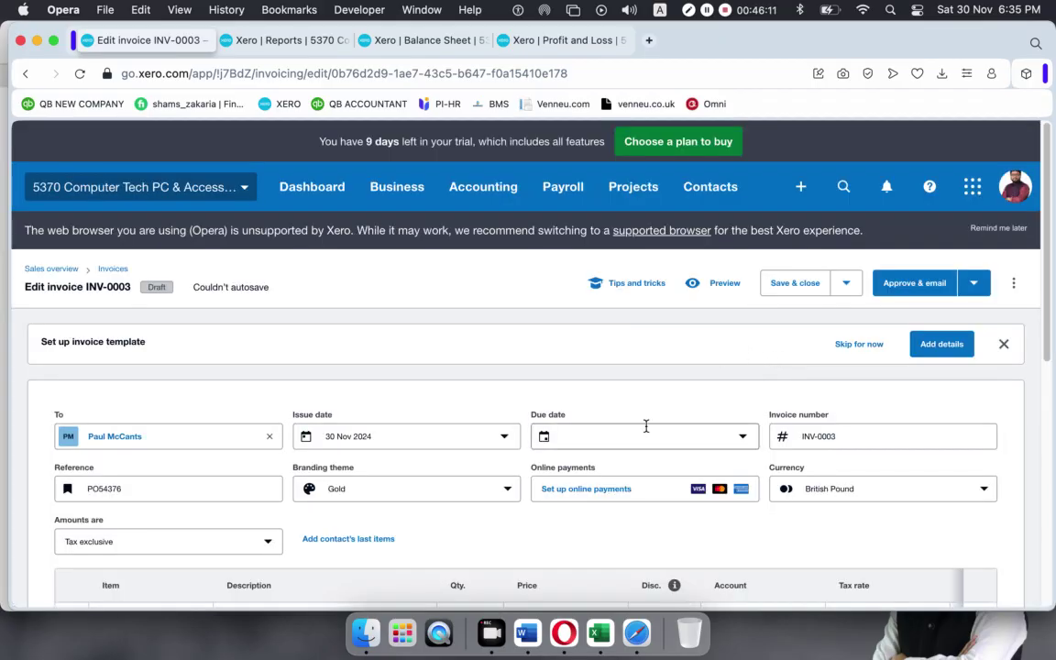
click(668, 440)
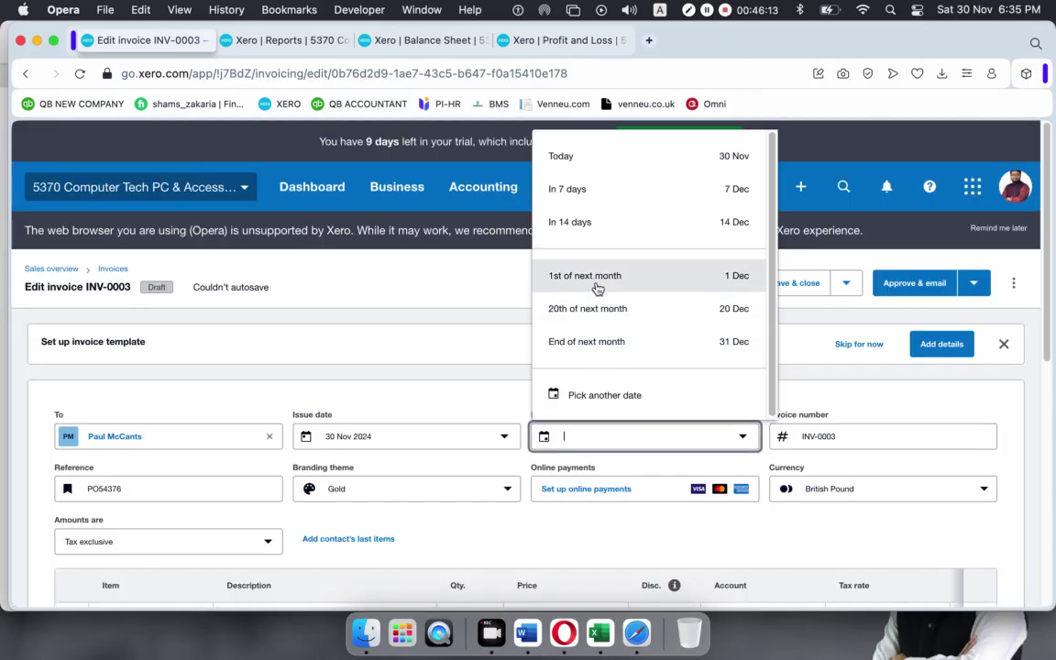
click(594, 220)
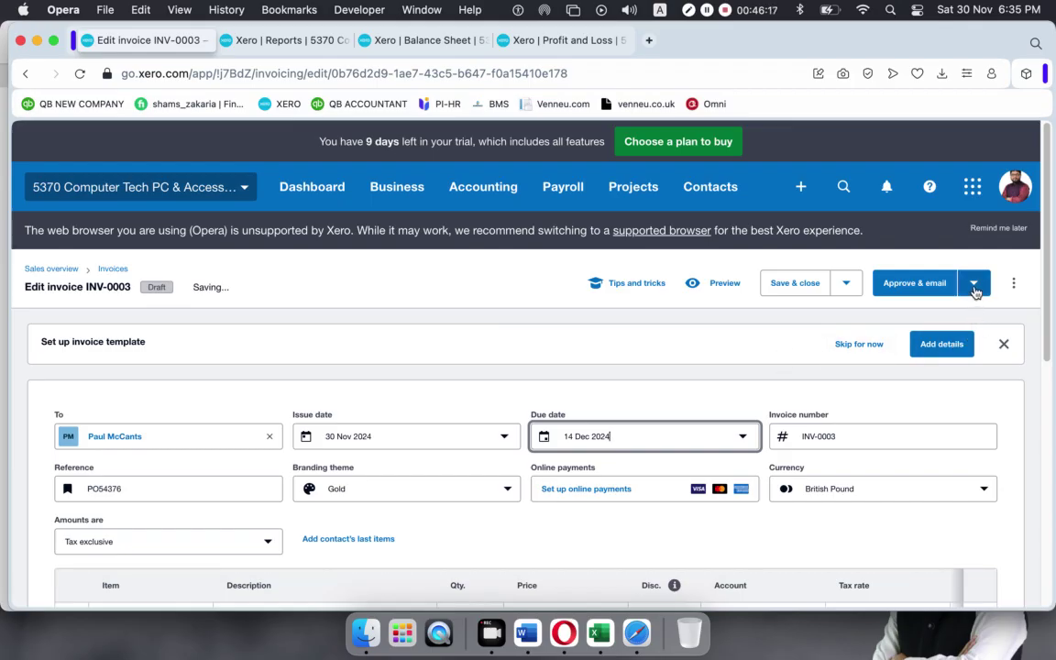
click(975, 288)
click(871, 330)
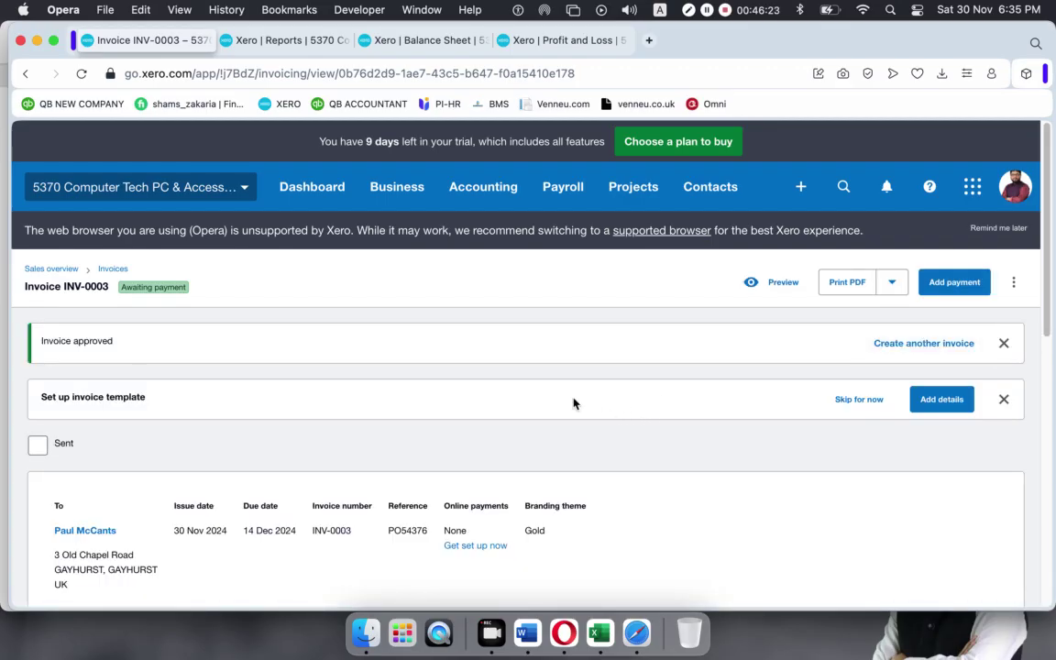
Record a 1,176.64 payment on INV-0003 into 101R RBS Bank – Checking 4325, reference INV 003.
scroll(544, 379, down, 15)
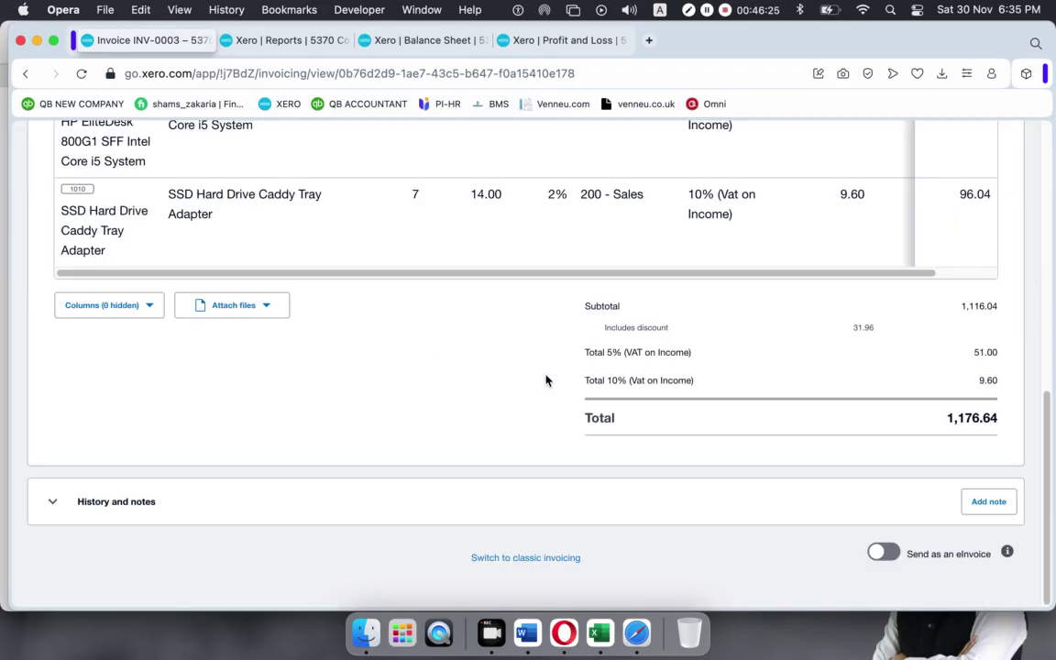
scroll(545, 379, up, 15)
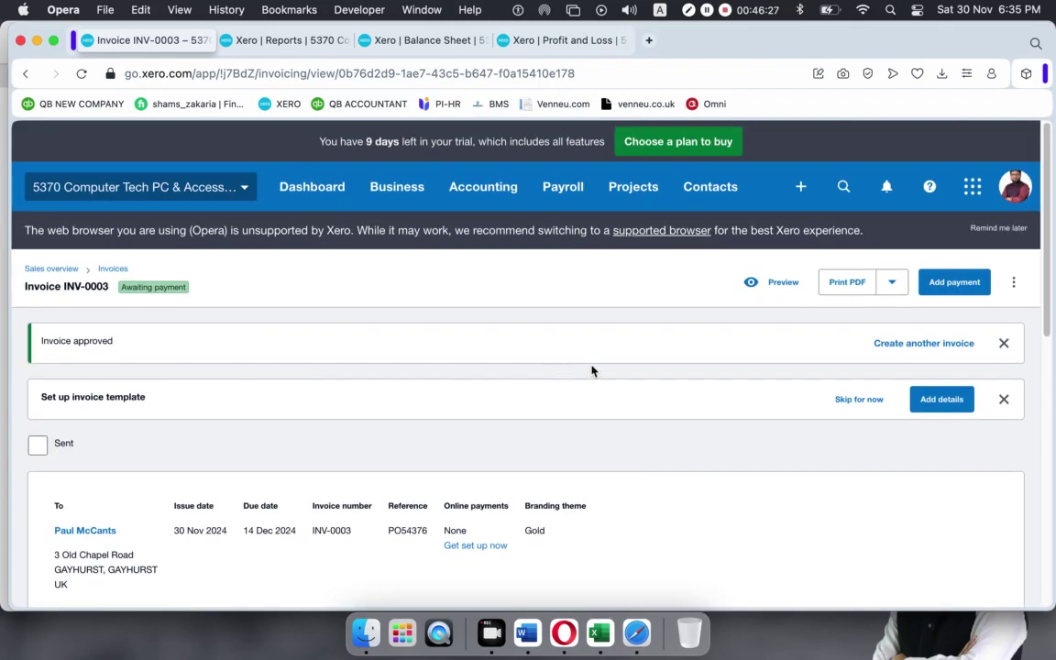
click(952, 285)
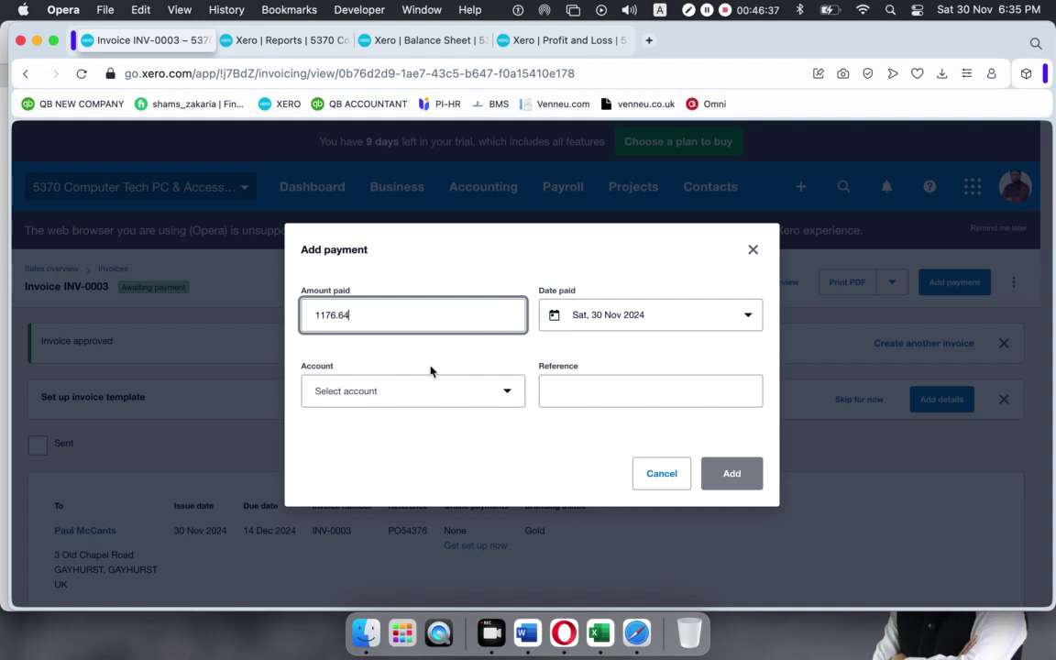
click(513, 394)
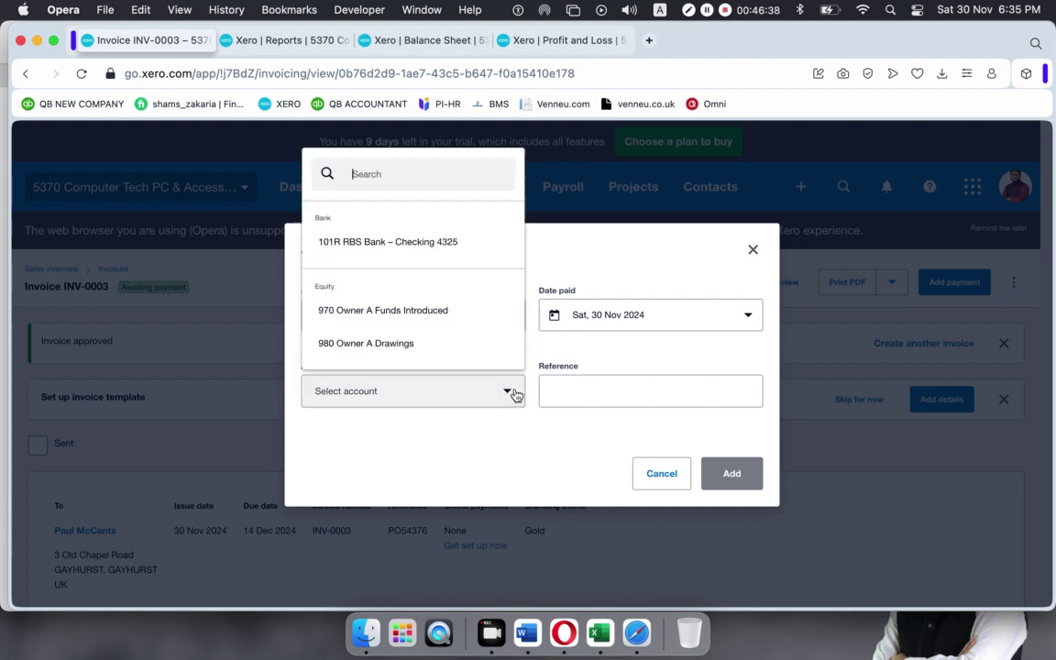
click(394, 243)
click(632, 394)
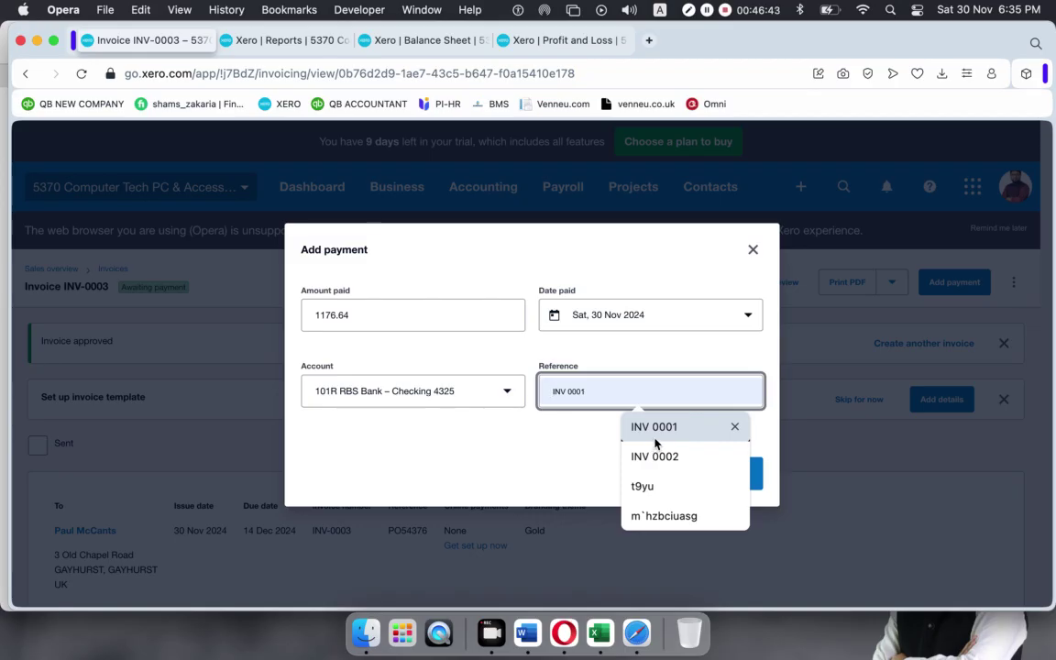
text(Inv)
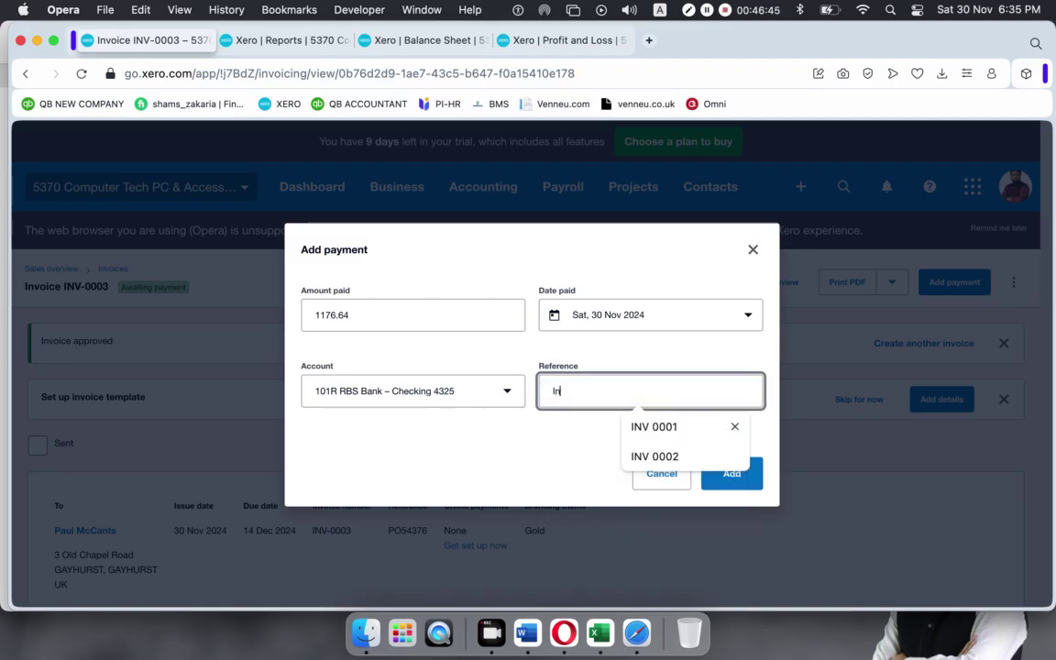
key(BackSpace)
key(BackSpace)
key(BackSpace)
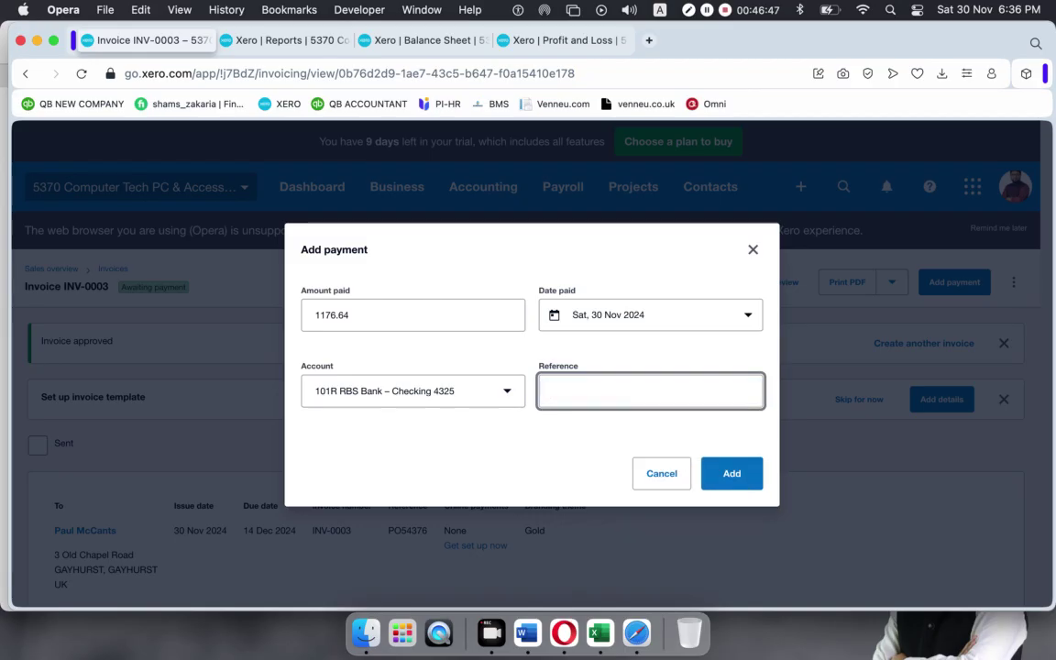
text(INV)
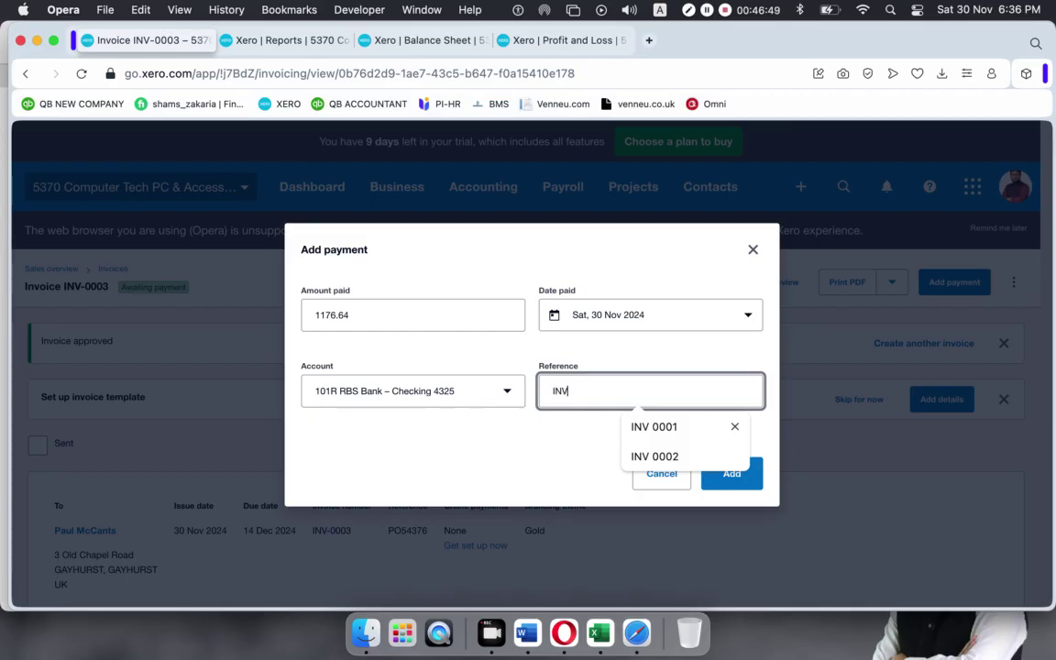
text(03)
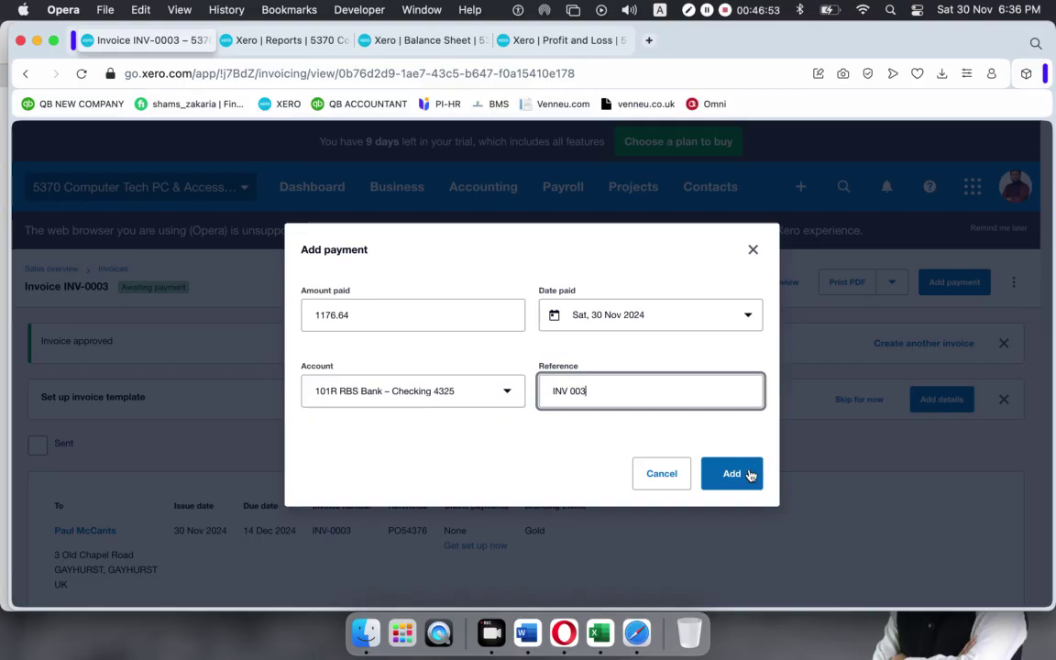
click(735, 473)
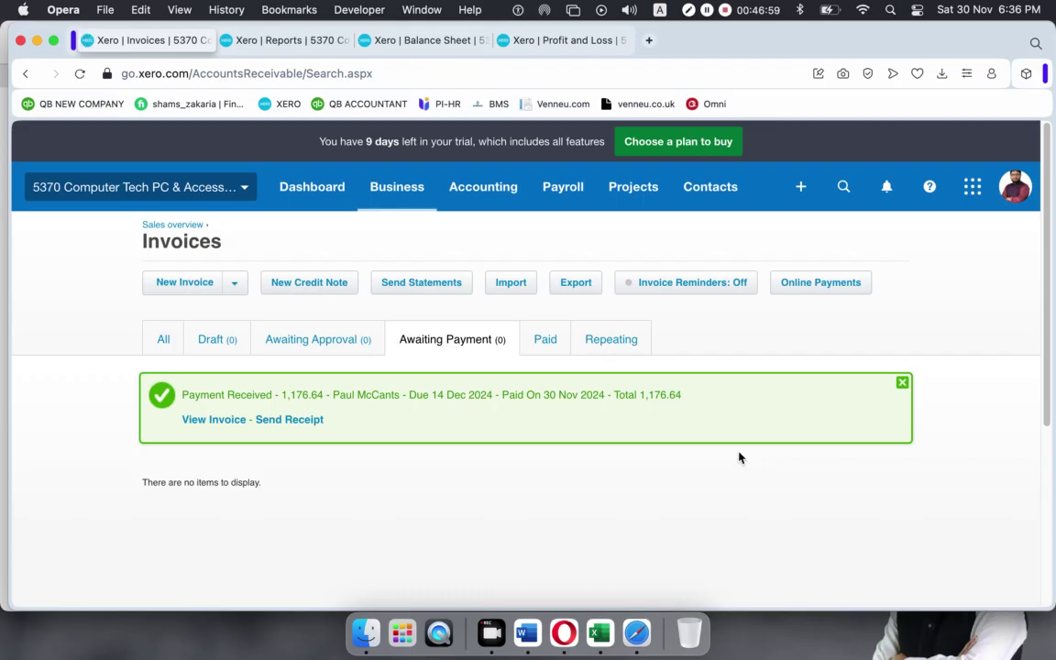
Show the Paid invoices list with INV-0003 paid at 1,176.64, then open the Create new menu.
click(545, 340)
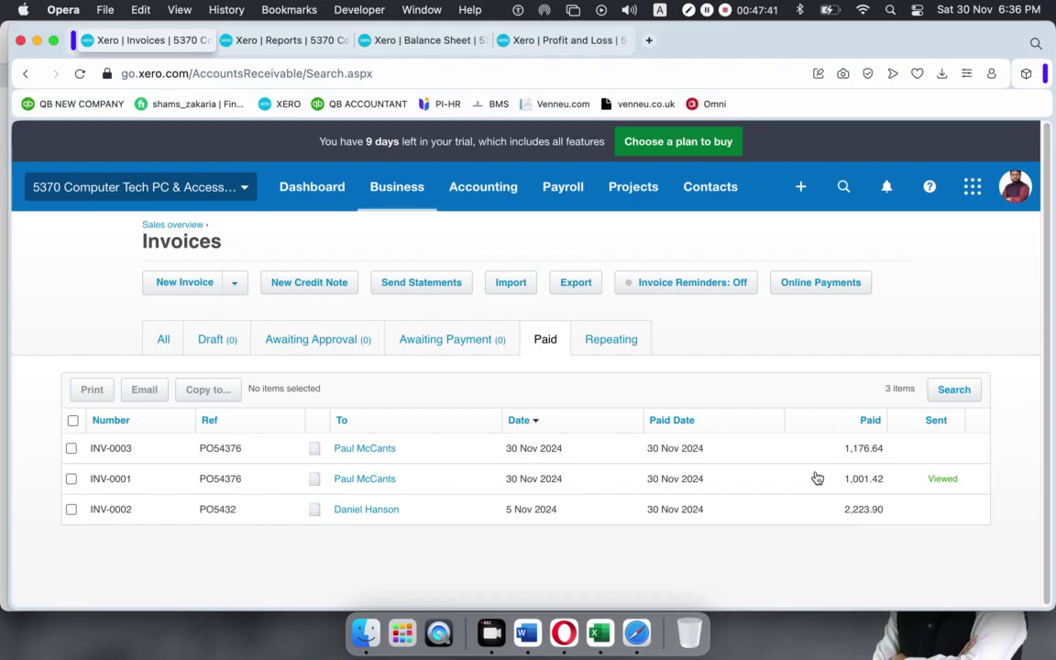
click(800, 188)
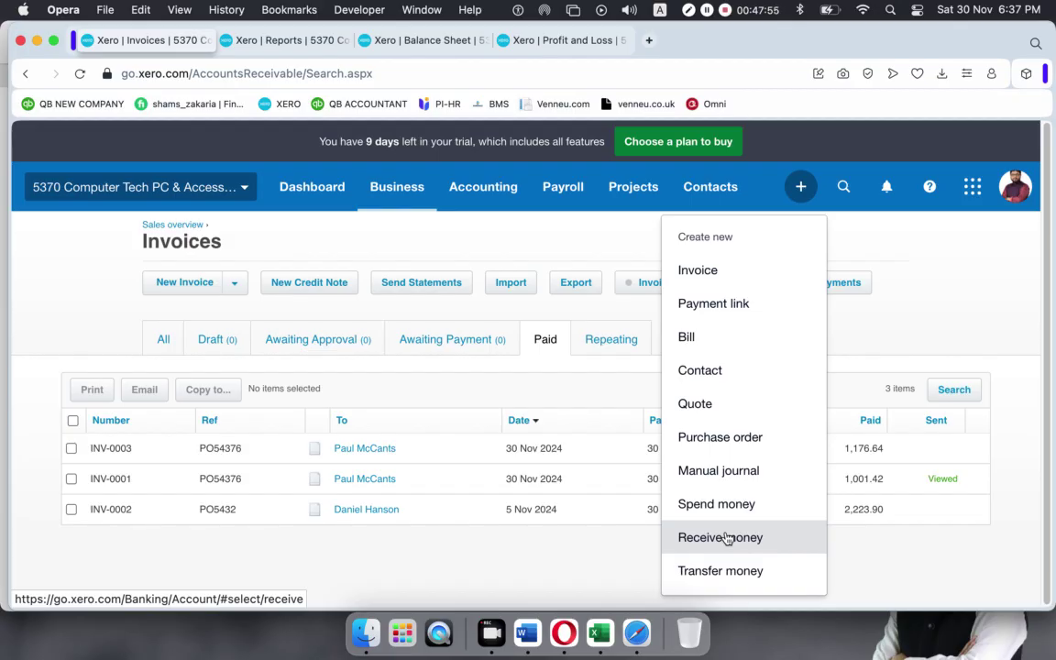
Start a Receive Money transaction with RBS Bank – Checking 4325 as the receiving account.
click(724, 538)
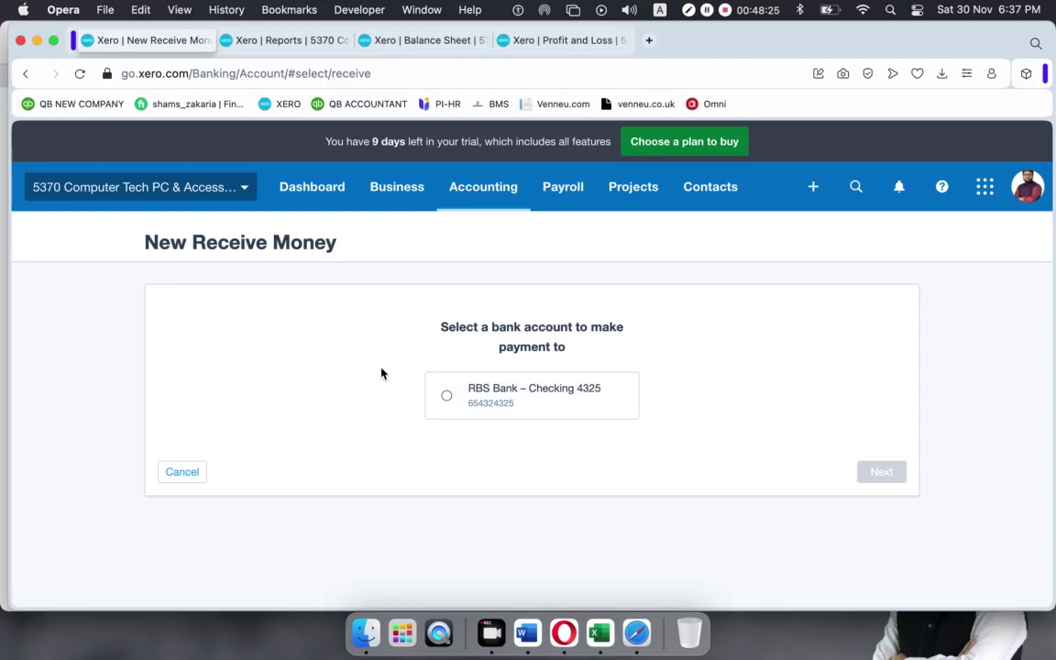
click(813, 188)
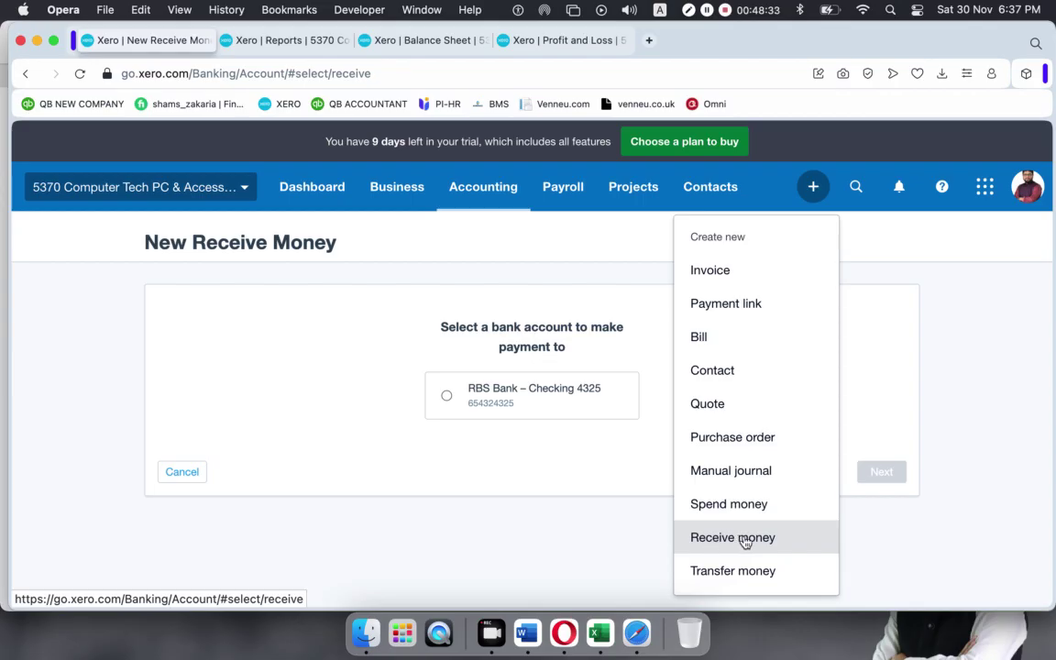
click(745, 542)
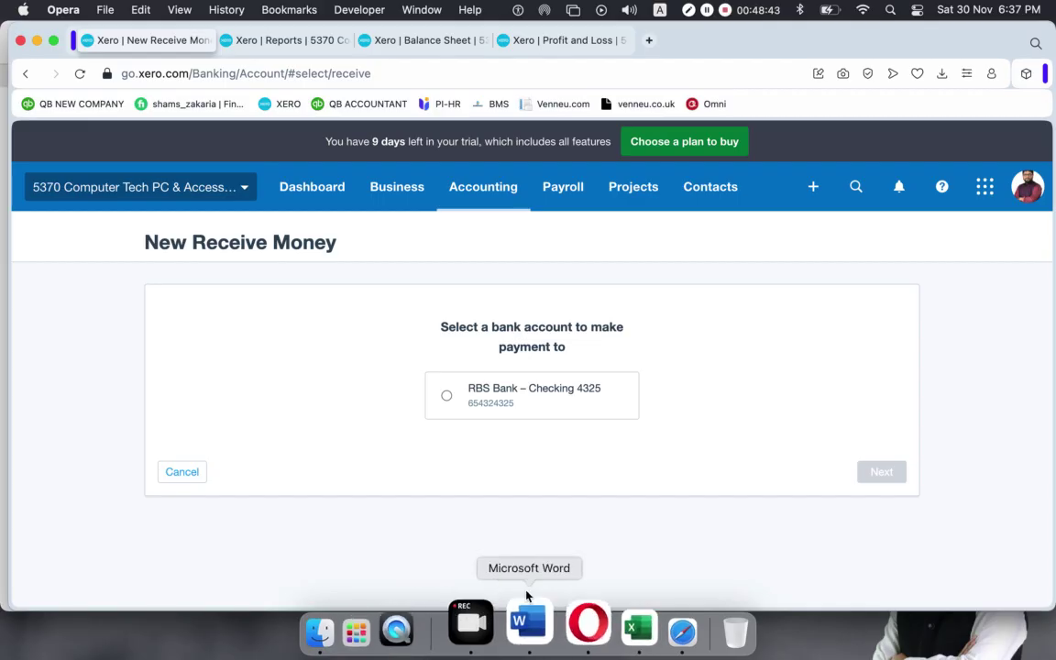
click(446, 395)
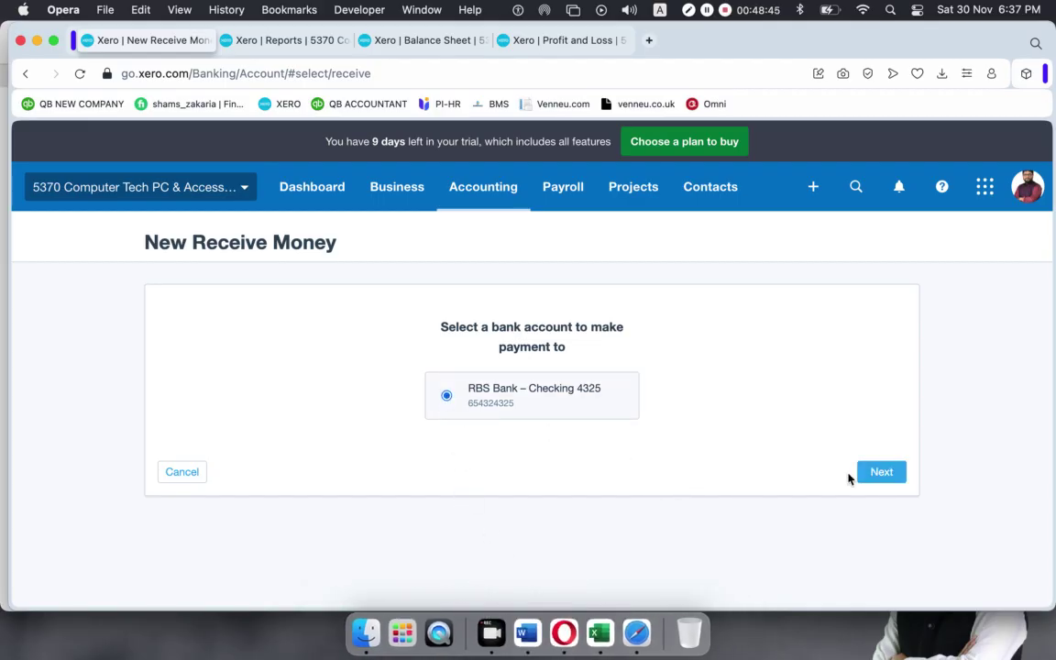
click(895, 473)
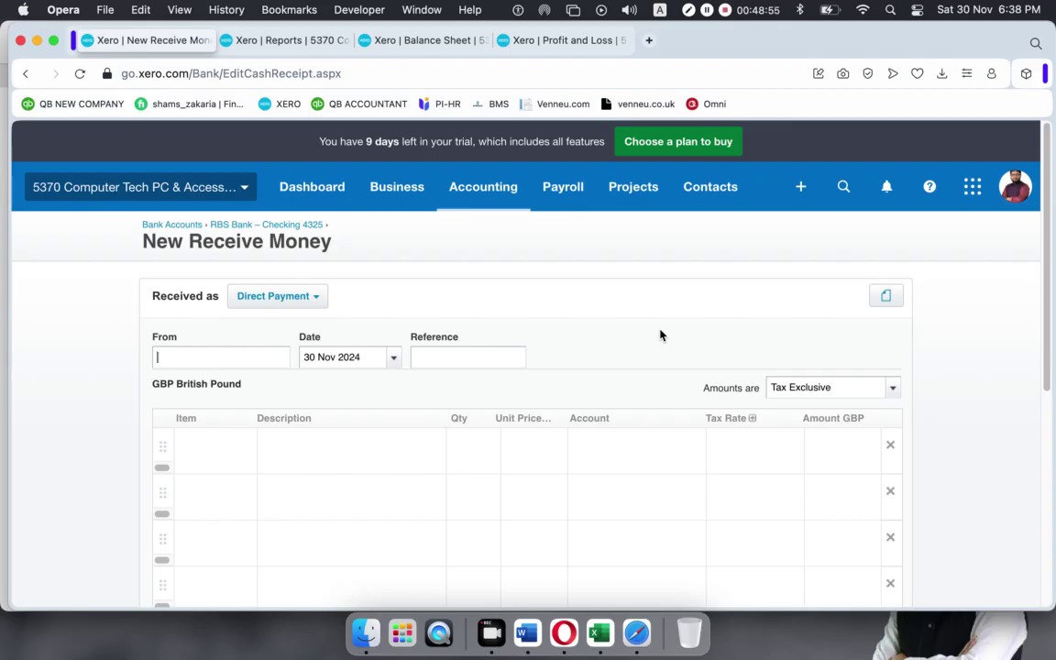
text(a)
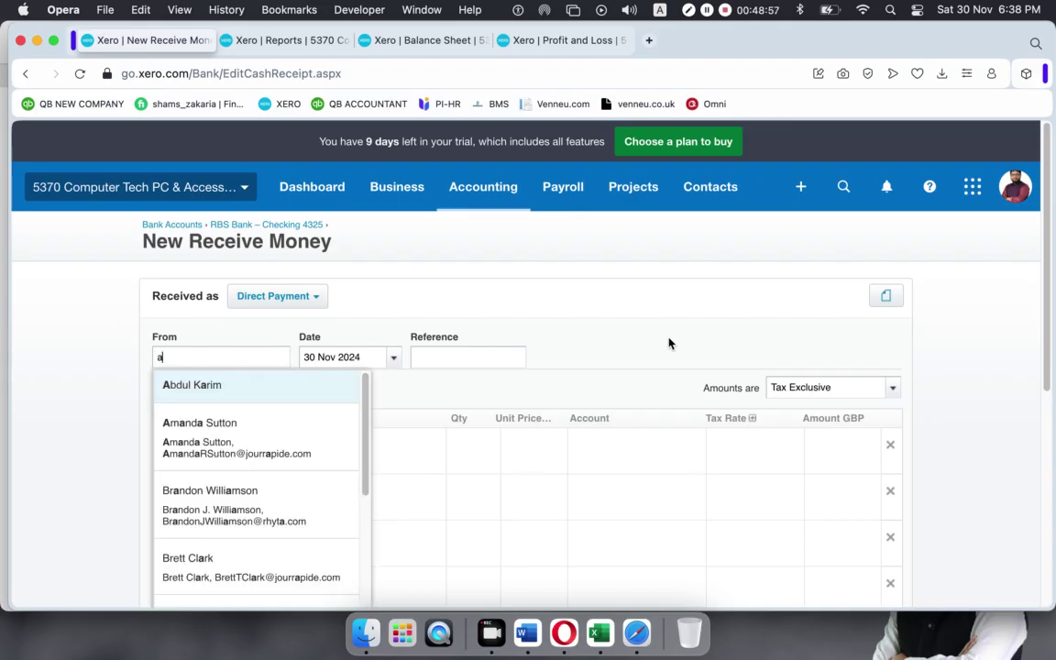
click(262, 424)
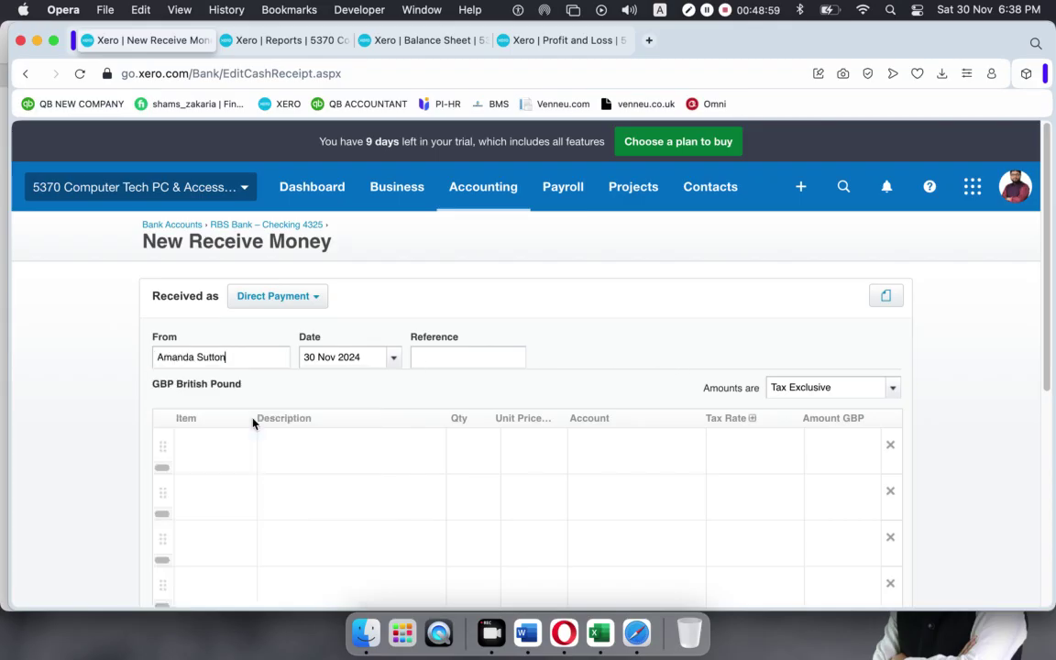
click(420, 359)
text(hiyD76)
click(247, 447)
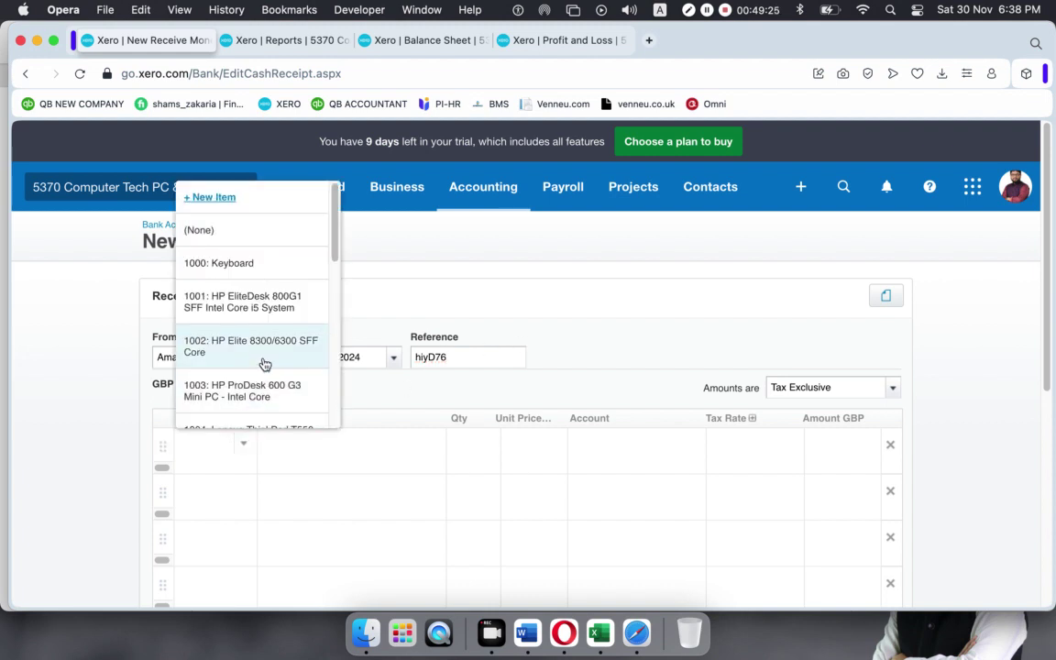
click(240, 337)
click(464, 446)
drag(465, 446, 481, 446)
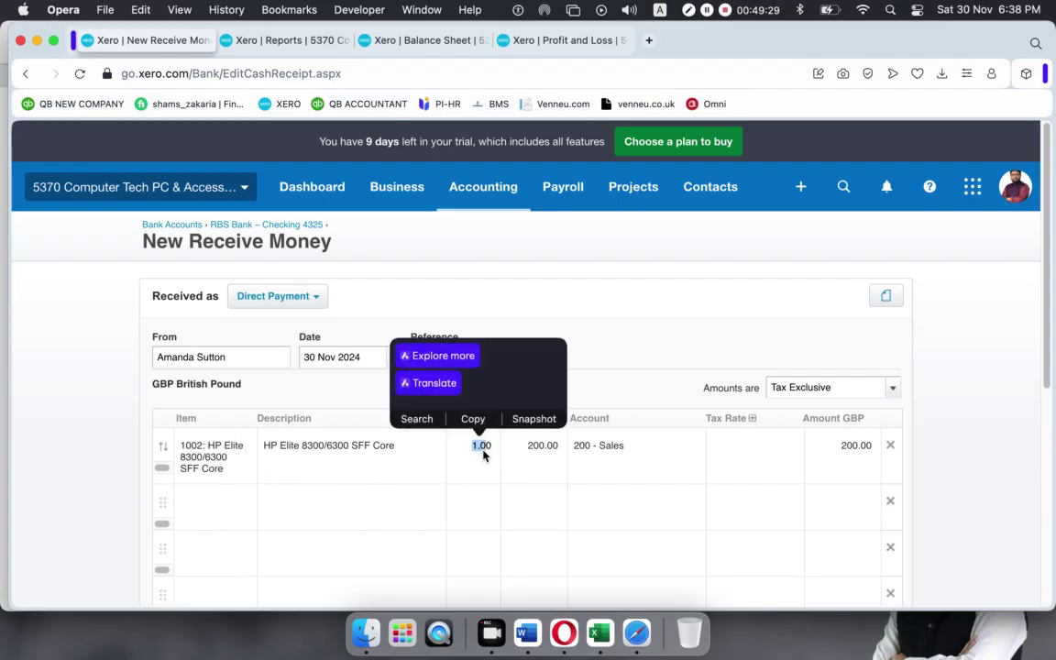
click(612, 337)
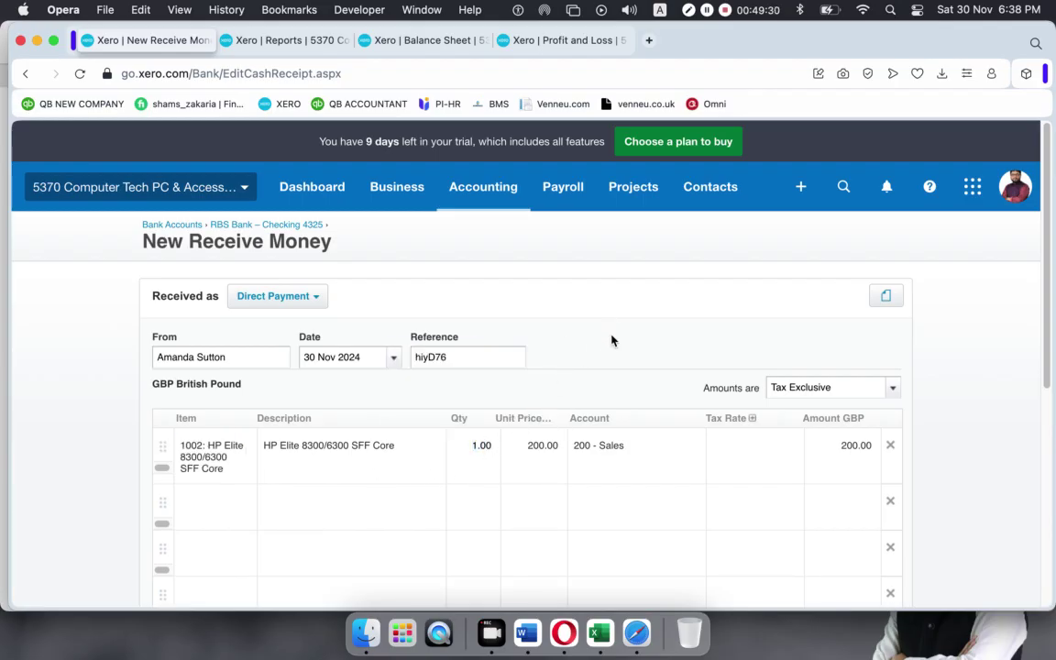
click(449, 455)
text(5)
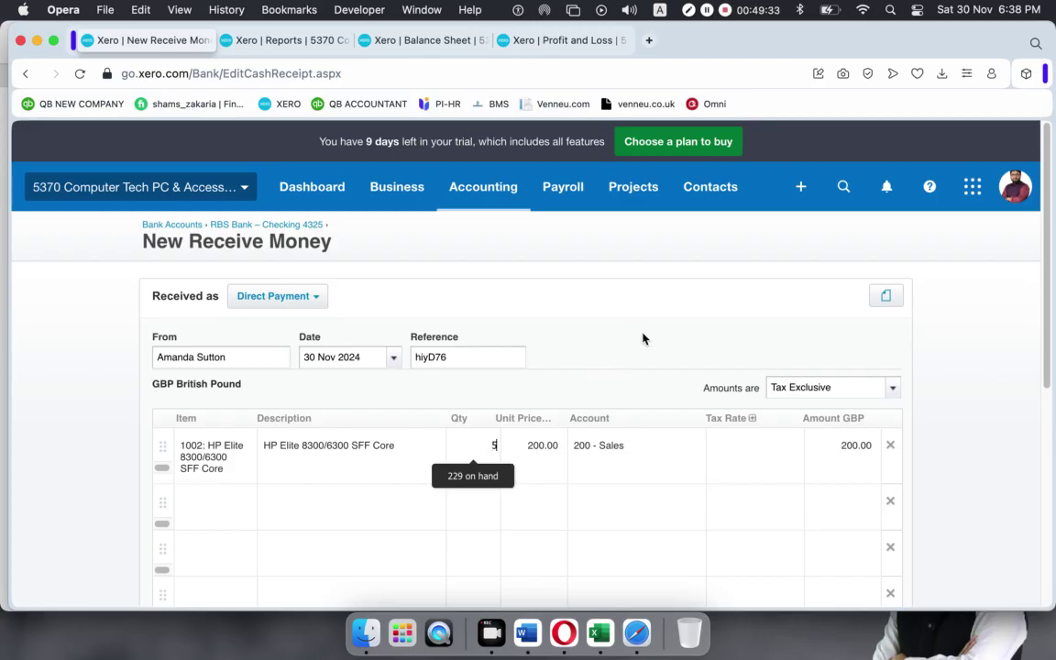
click(642, 339)
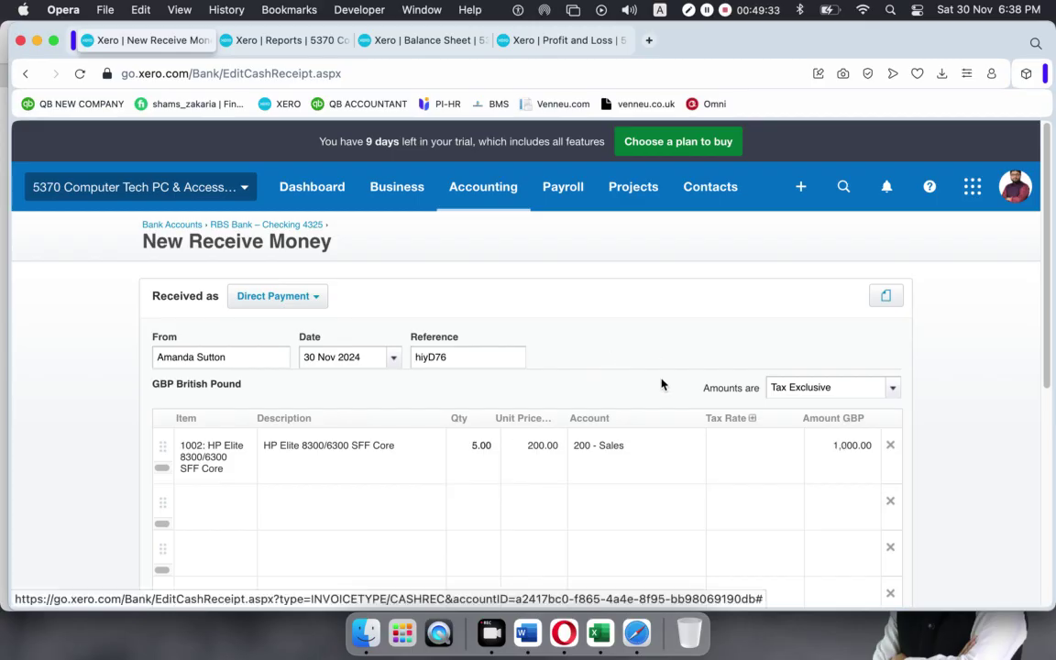
click(790, 448)
click(757, 235)
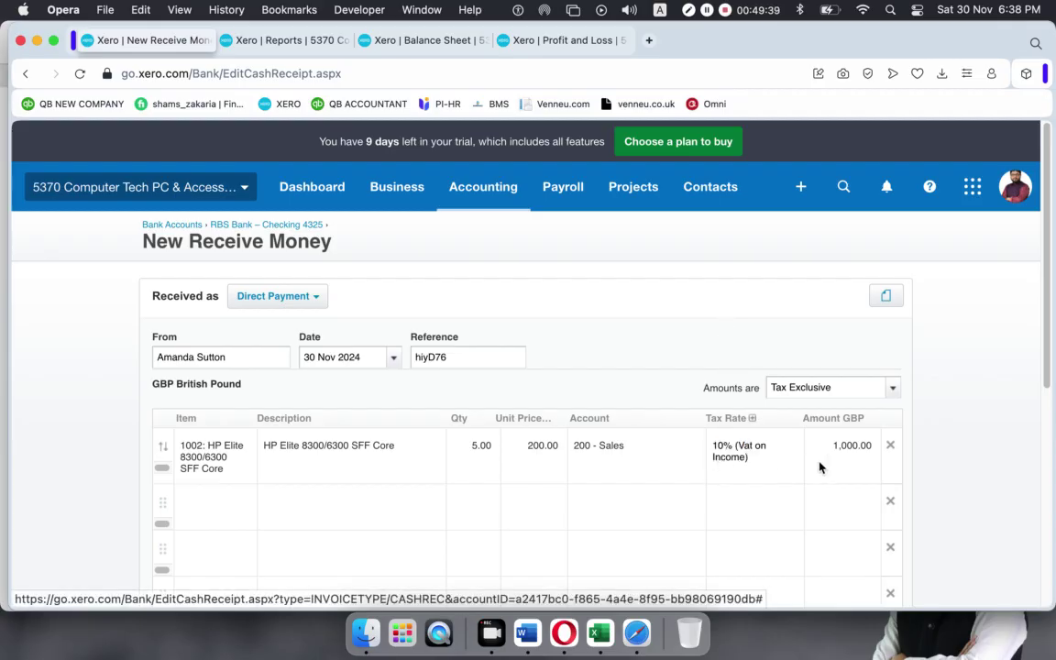
scroll(706, 452, down, 1)
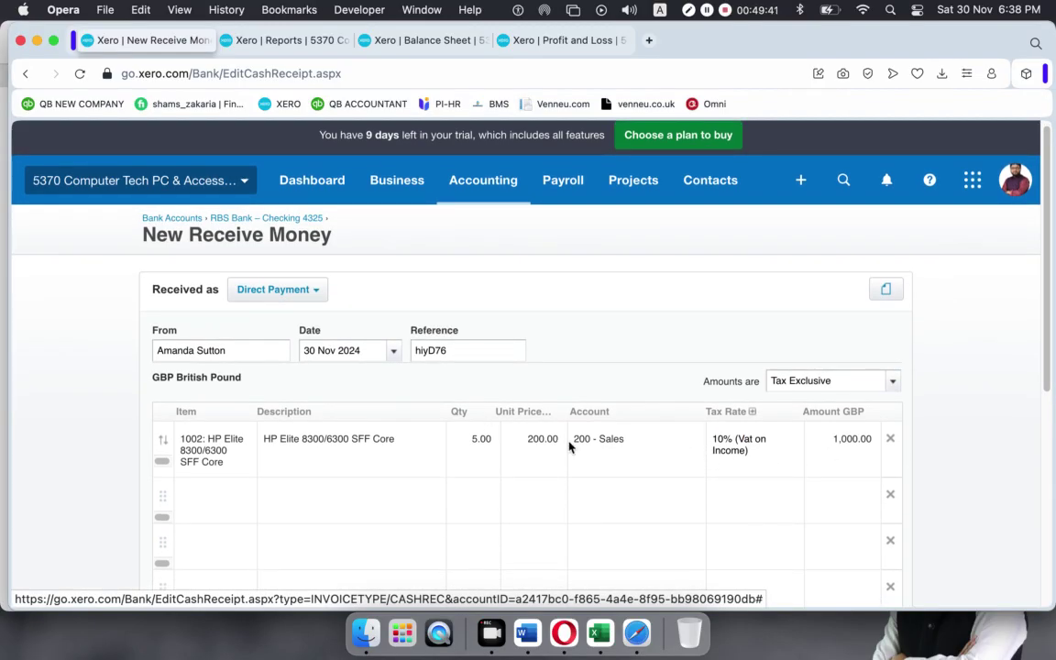
scroll(867, 449, down, 5)
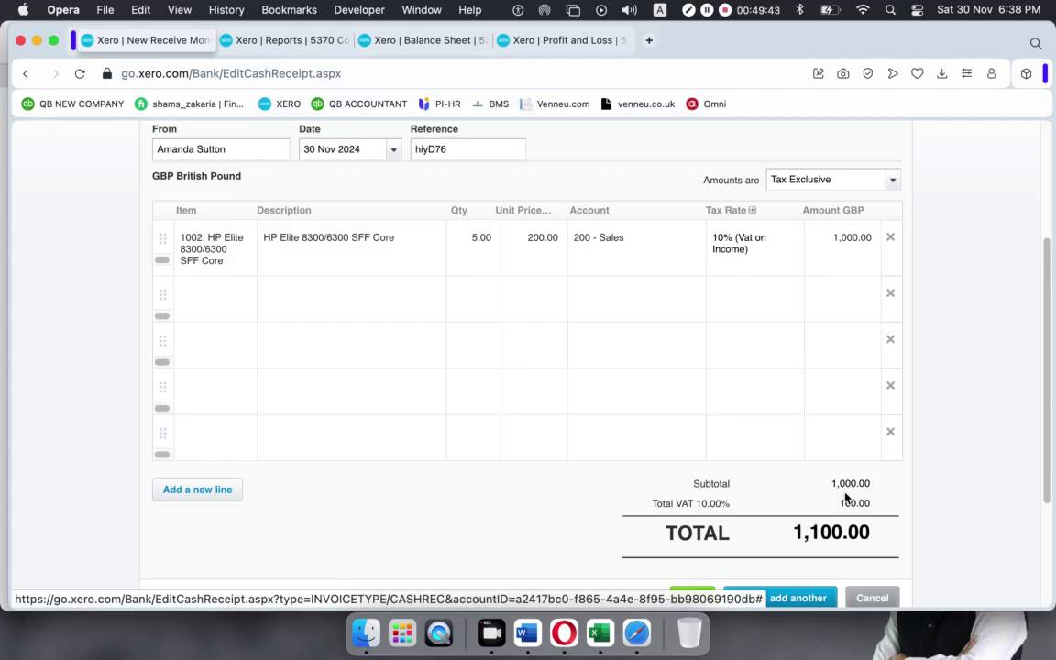
scroll(788, 533, down, 1)
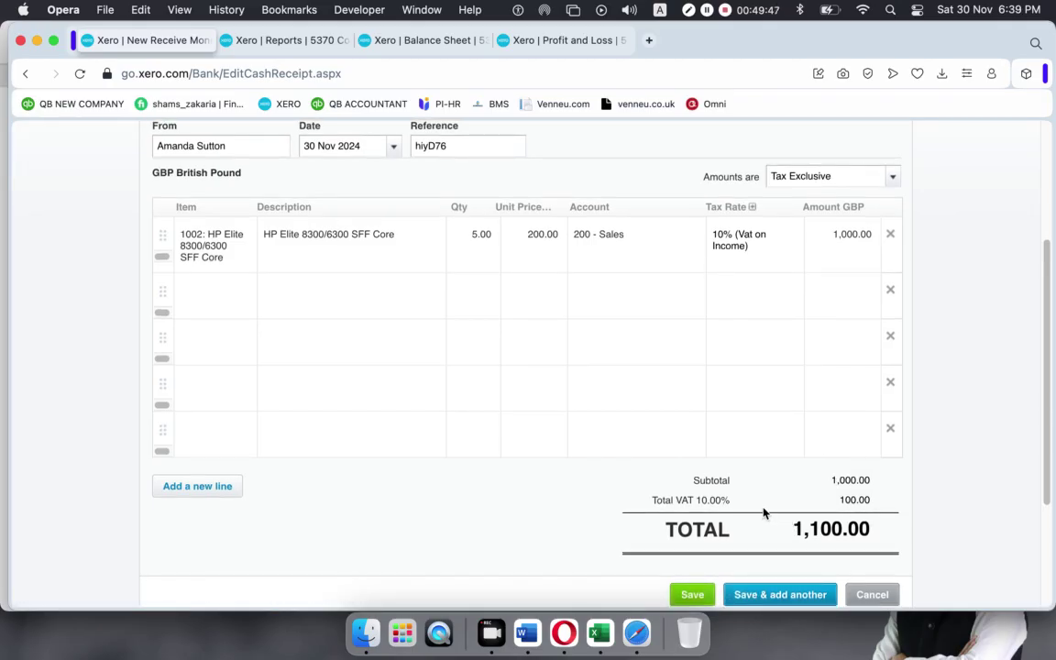
scroll(760, 511, down, 4)
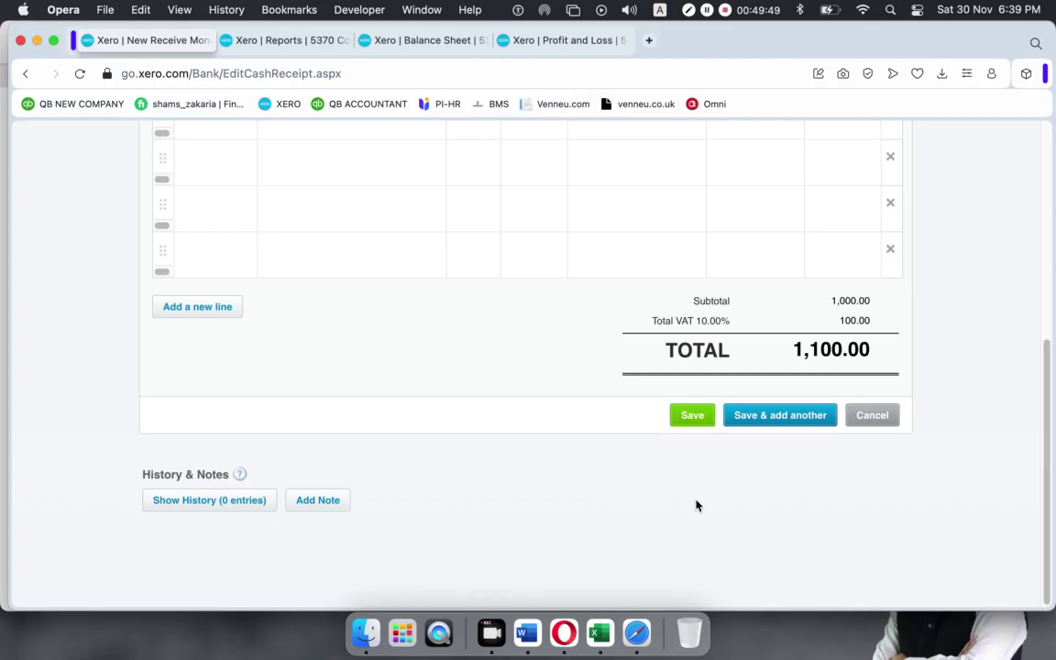
scroll(690, 502, up, 10)
scroll(679, 502, down, 10)
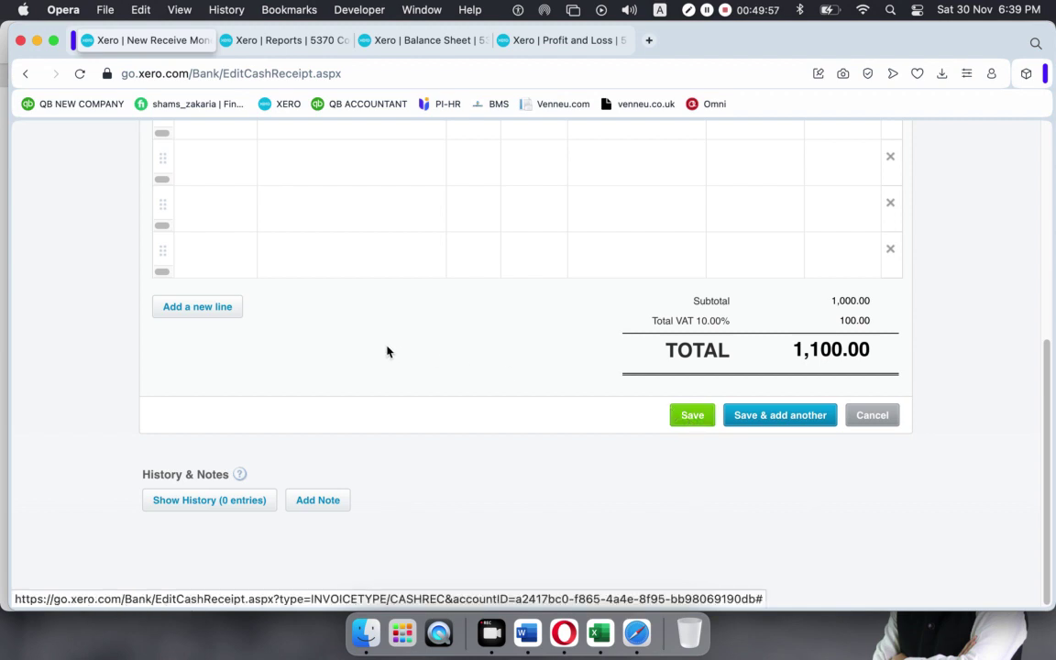
scroll(387, 350, up, 10)
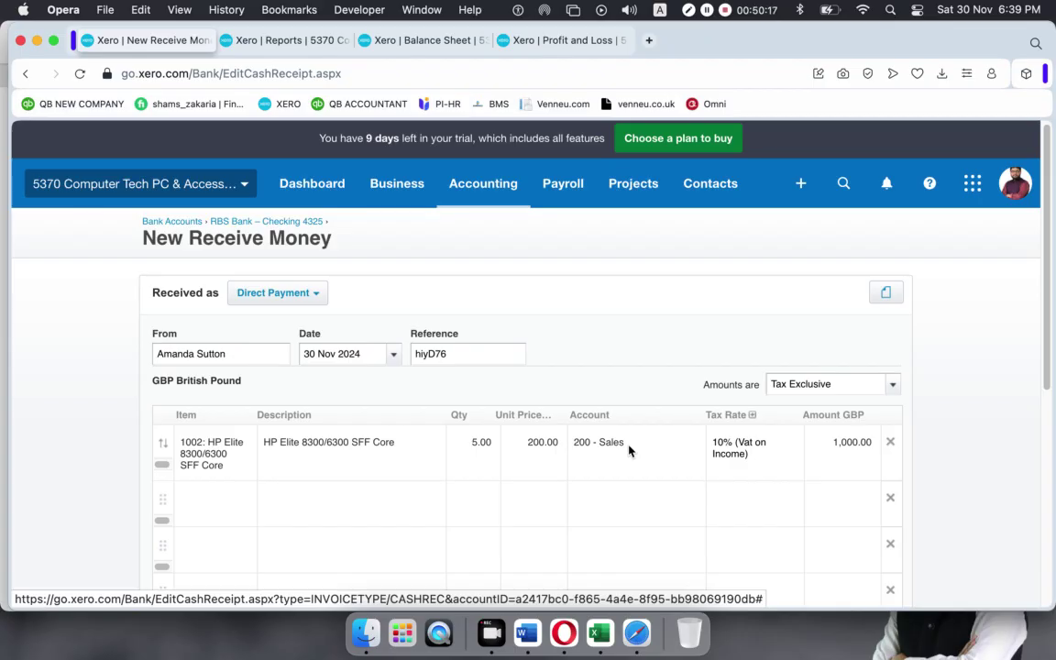
Change the receipt line's unit price to 190 and its description to '5% discount given'.
click(532, 448)
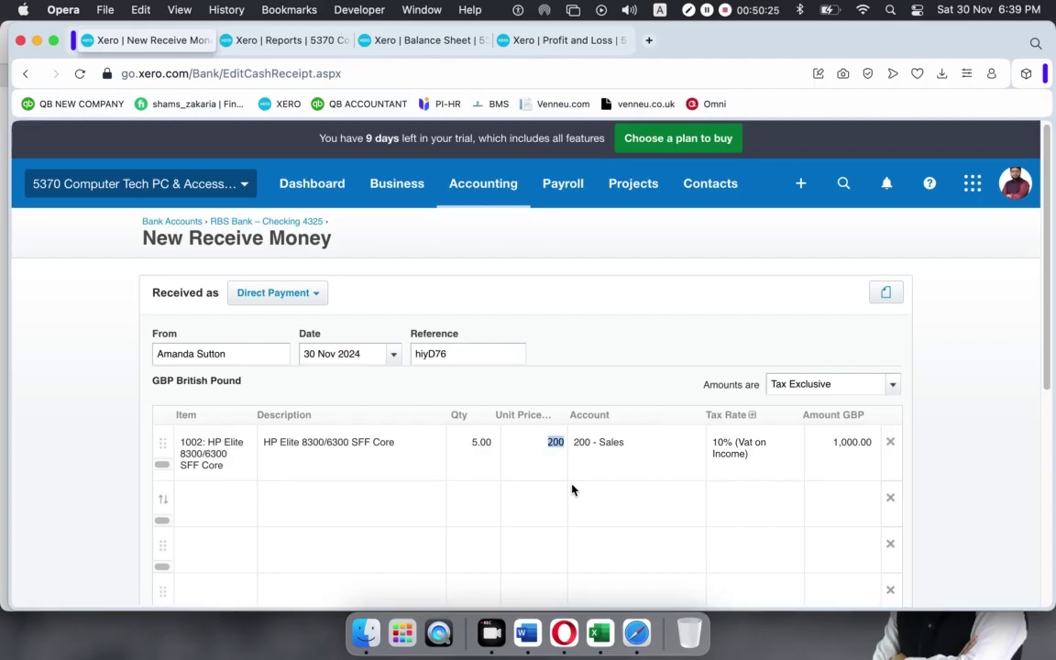
text(190)
click(1002, 346)
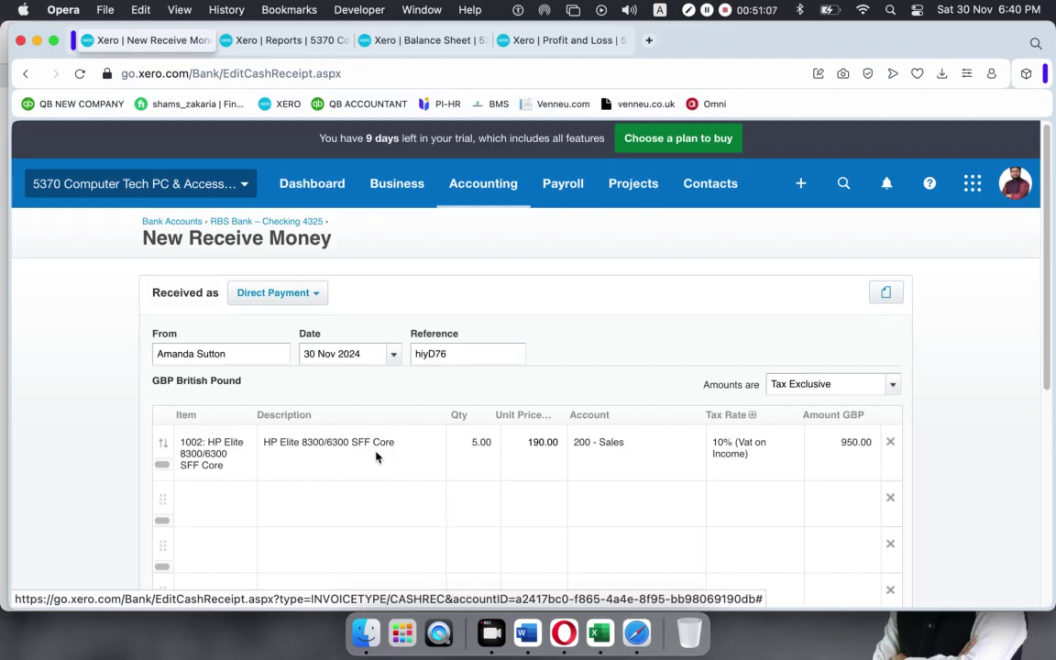
click(404, 441)
drag(404, 441, 188, 440)
key(BackSpace)
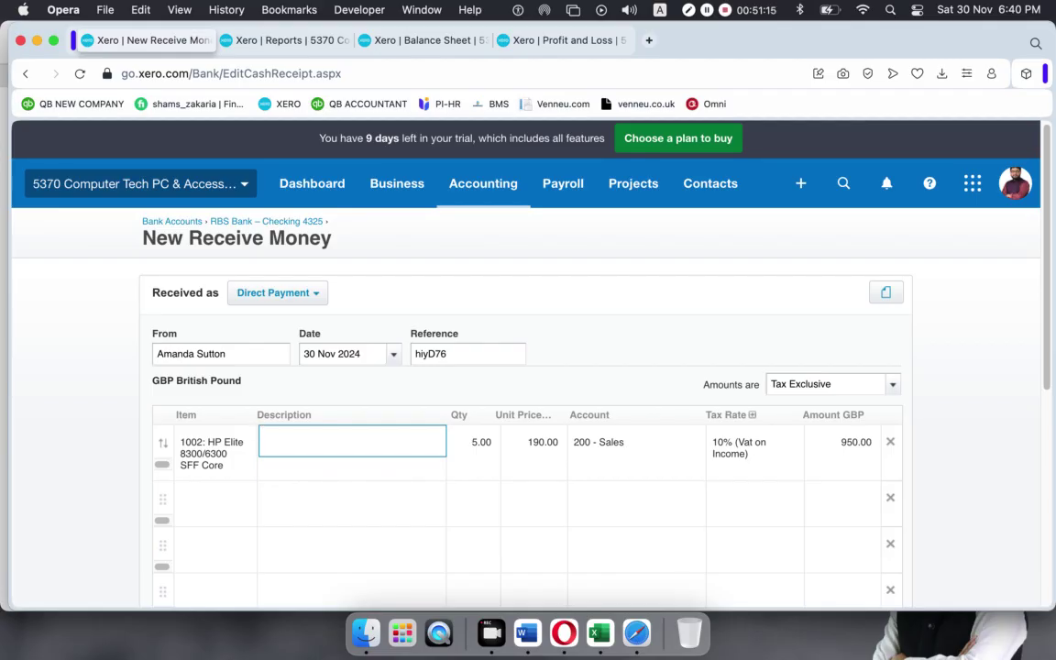
text(5% discount given)
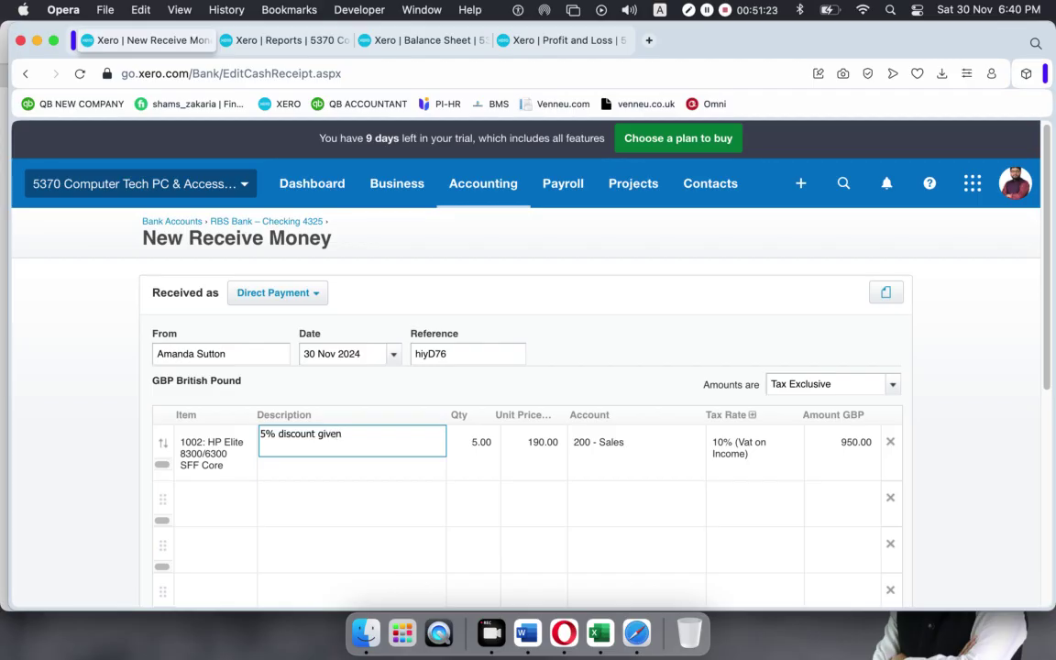
click(673, 338)
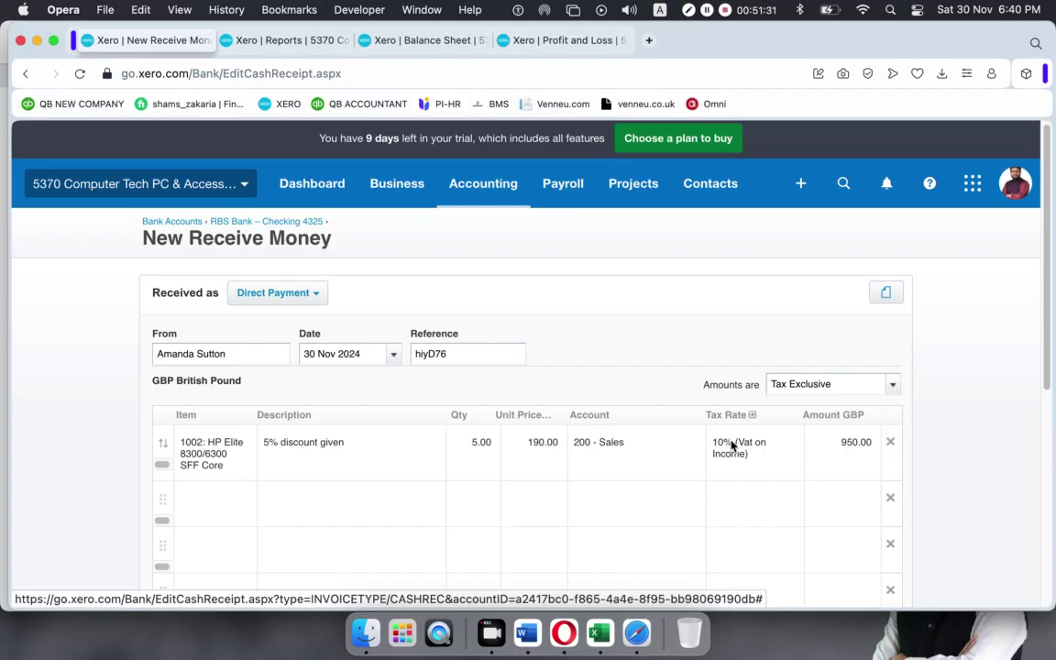
Save the 1,045.00 Receive Money transaction and return to the Balance Sheet.
scroll(808, 446, down, 5)
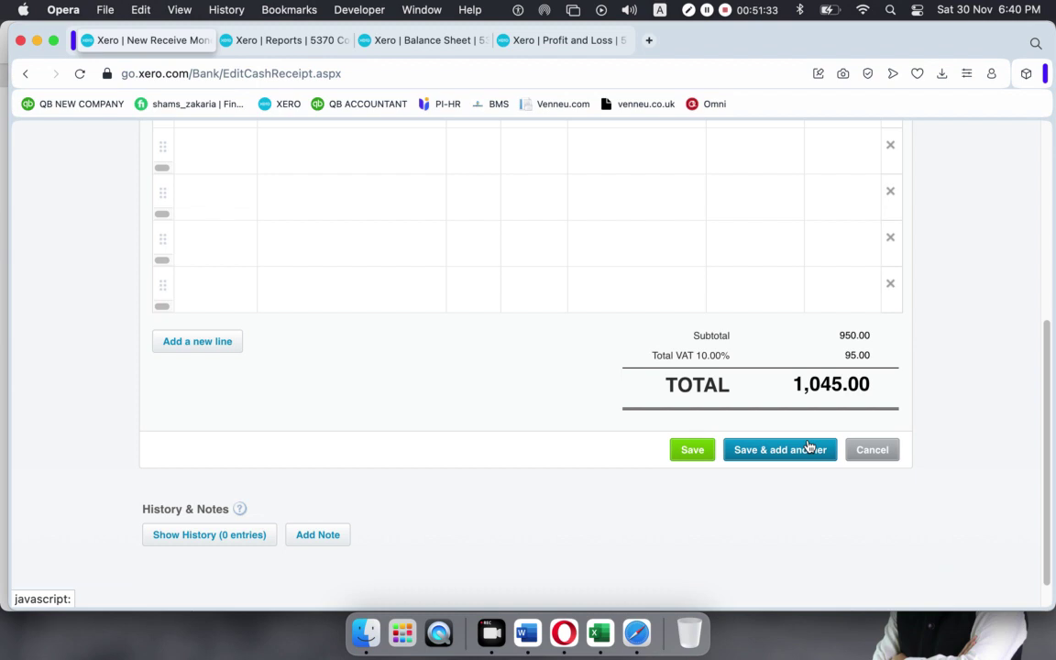
scroll(492, 395, up, 1)
scroll(492, 396, up, 10)
scroll(677, 457, down, 10)
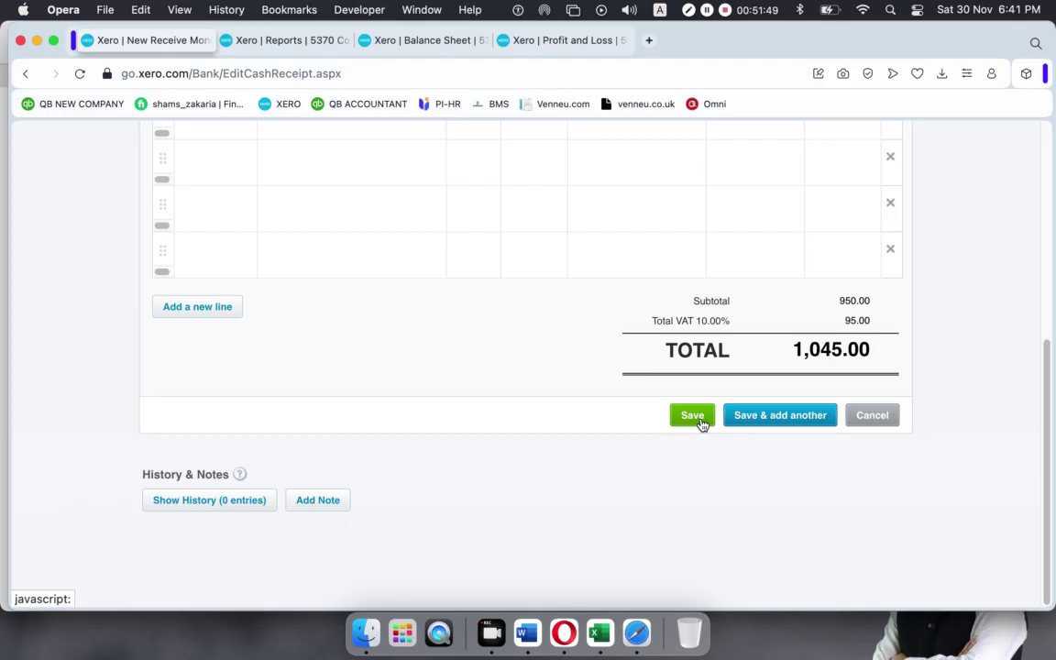
click(701, 424)
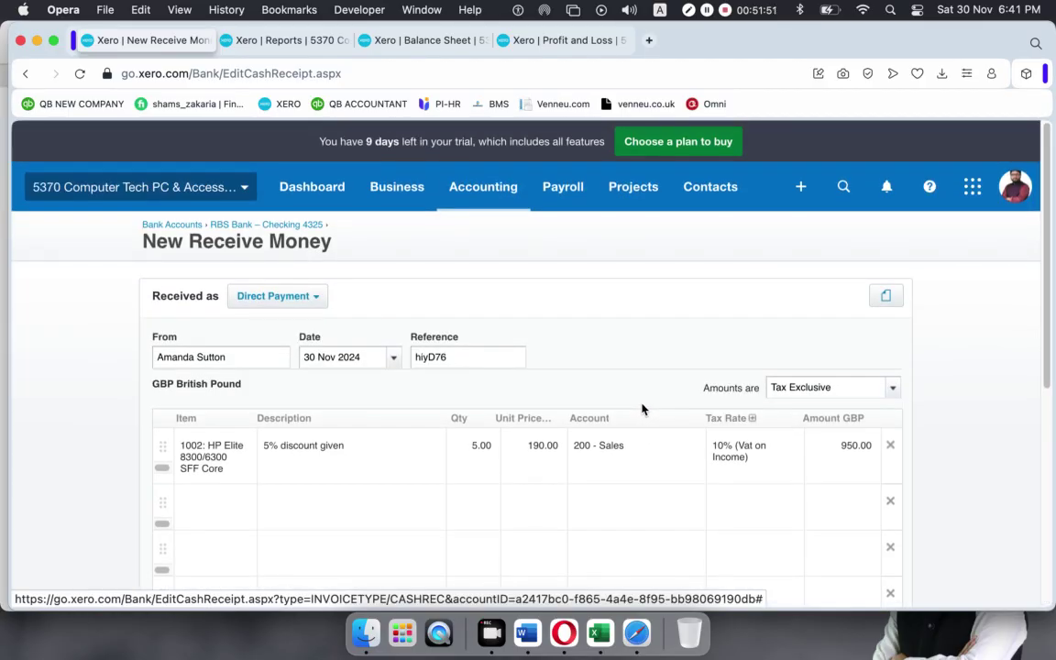
scroll(641, 409, down, 1)
scroll(641, 410, down, 5)
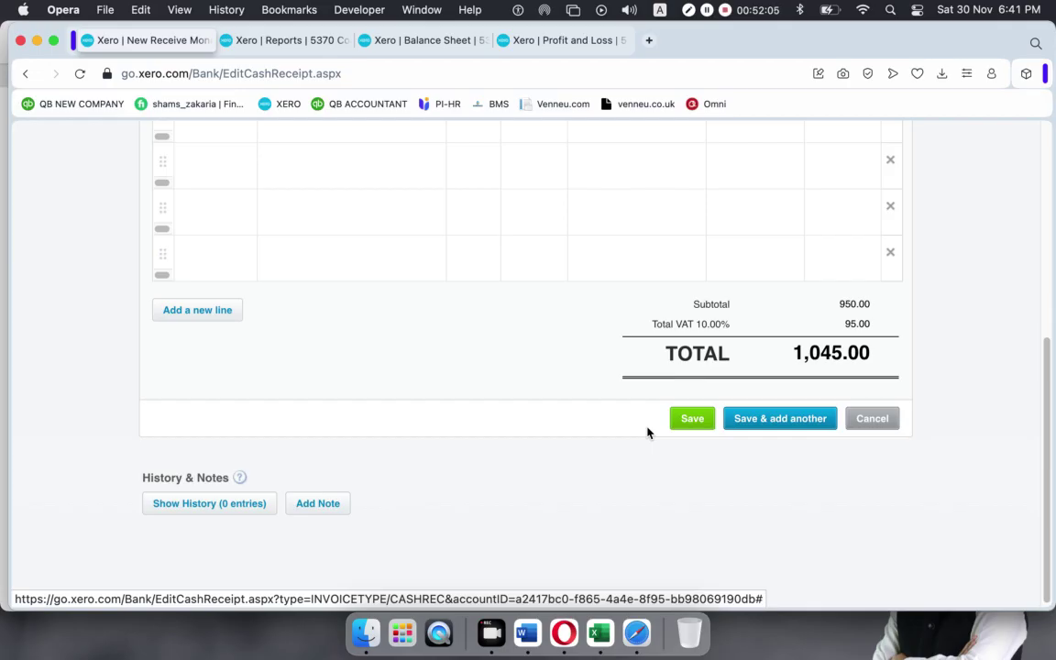
click(432, 41)
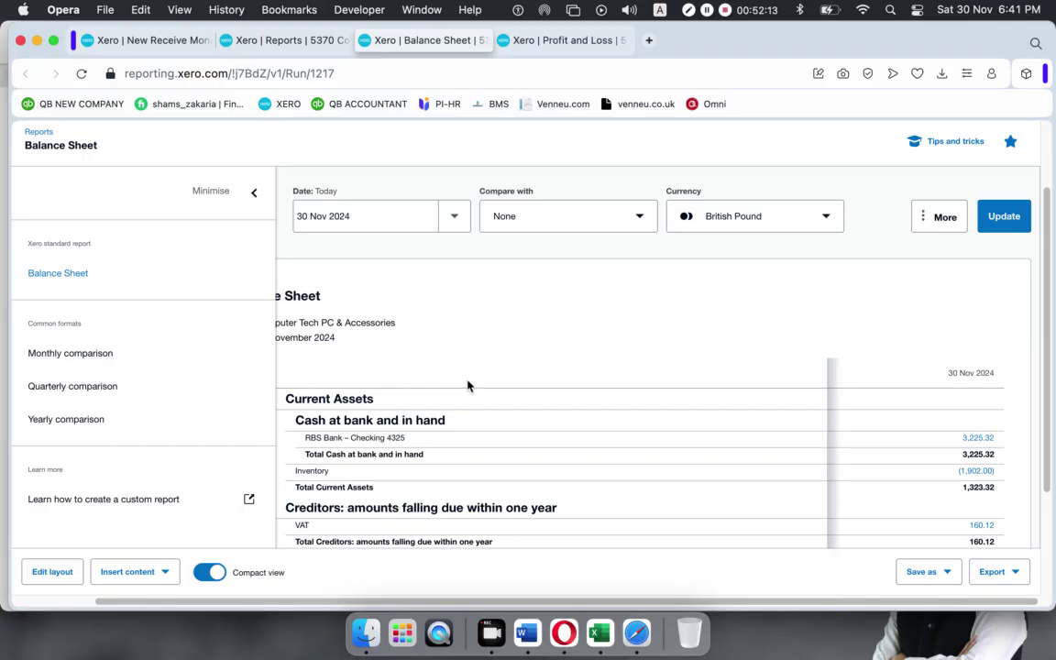
Reload the Balance Sheet to show 4,401.96 in RBS Bank and 220.72 VAT, then go to Reports.
click(81, 73)
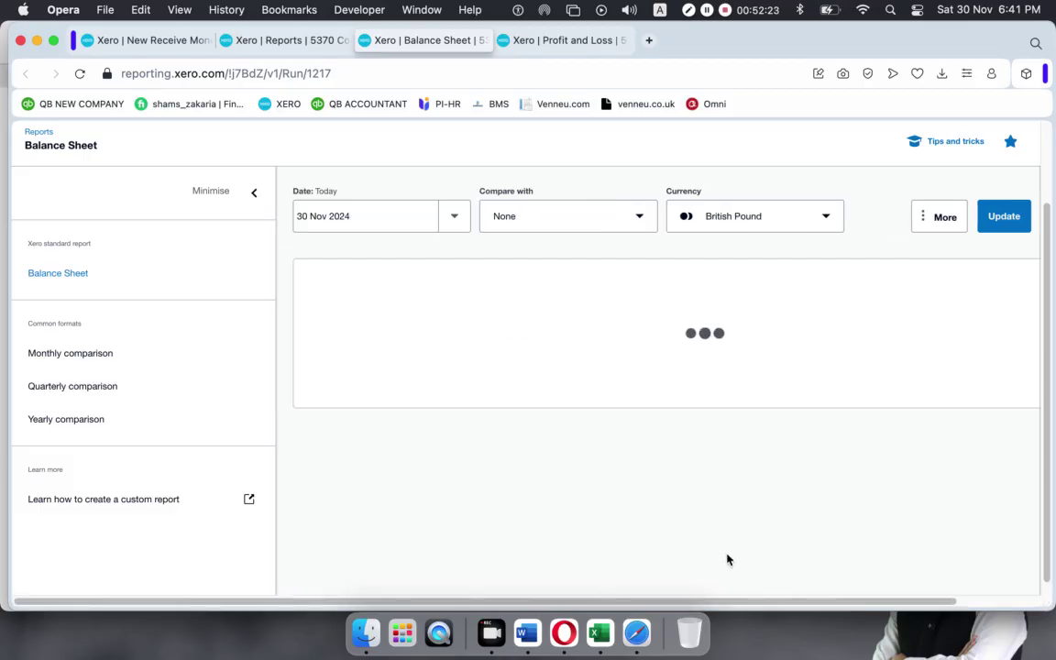
drag(713, 602, 914, 601)
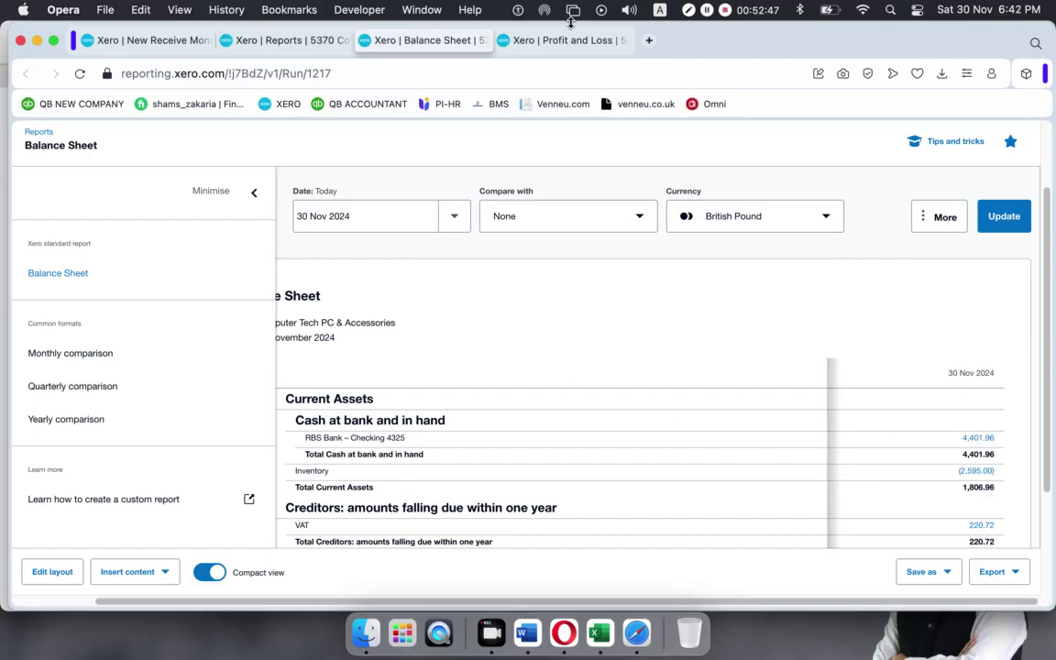
click(270, 41)
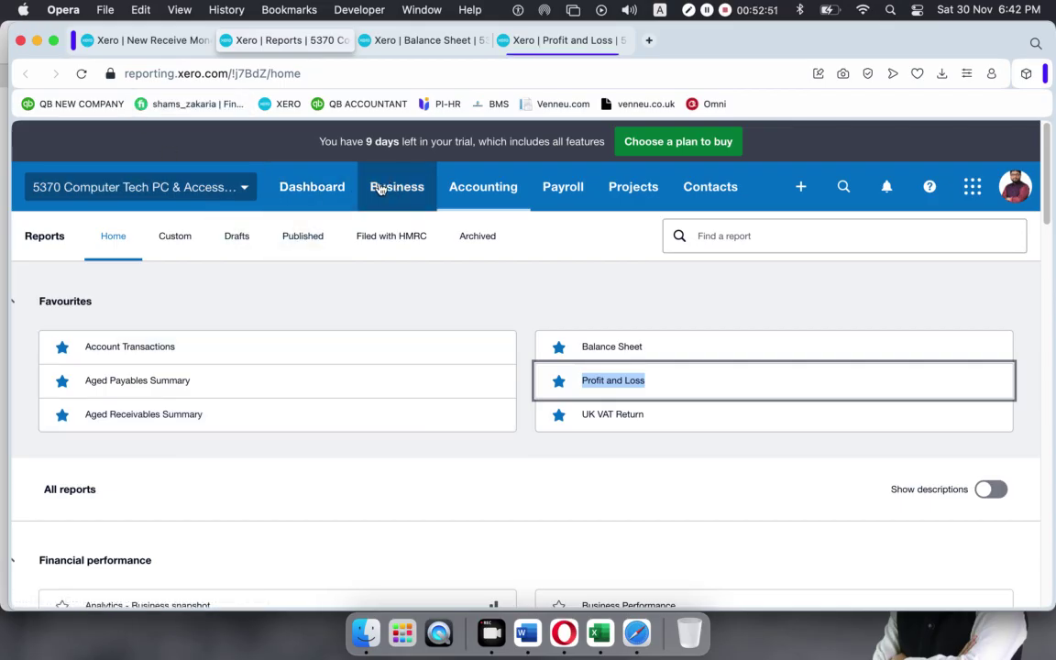
click(375, 184)
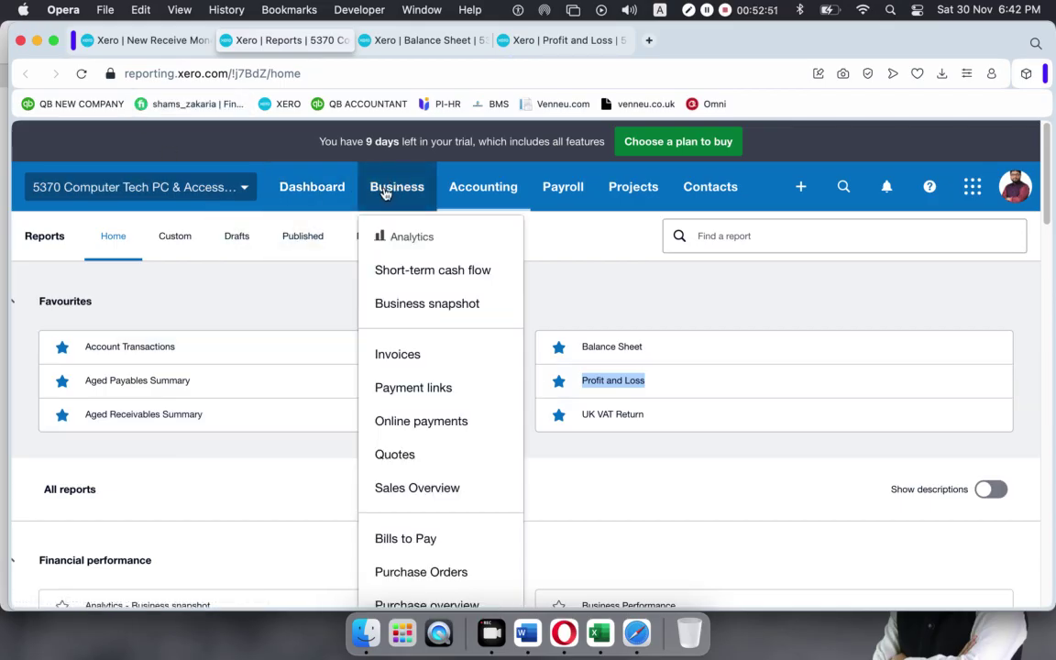
View the full invoices list from Sales overview, all three paid, then return to the Balance Sheet.
click(398, 489)
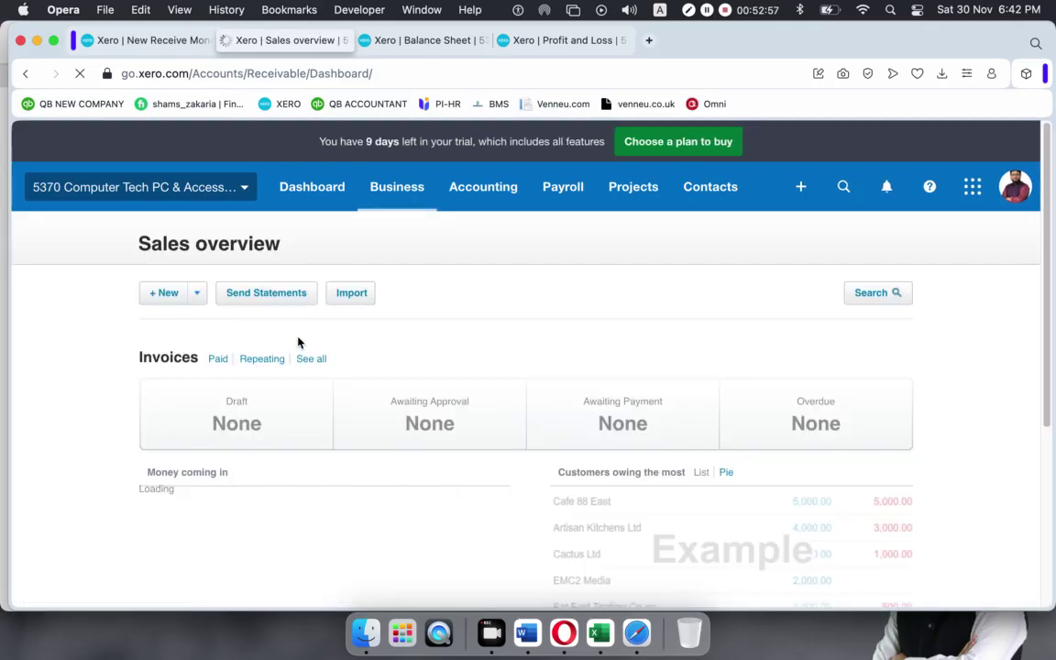
click(310, 360)
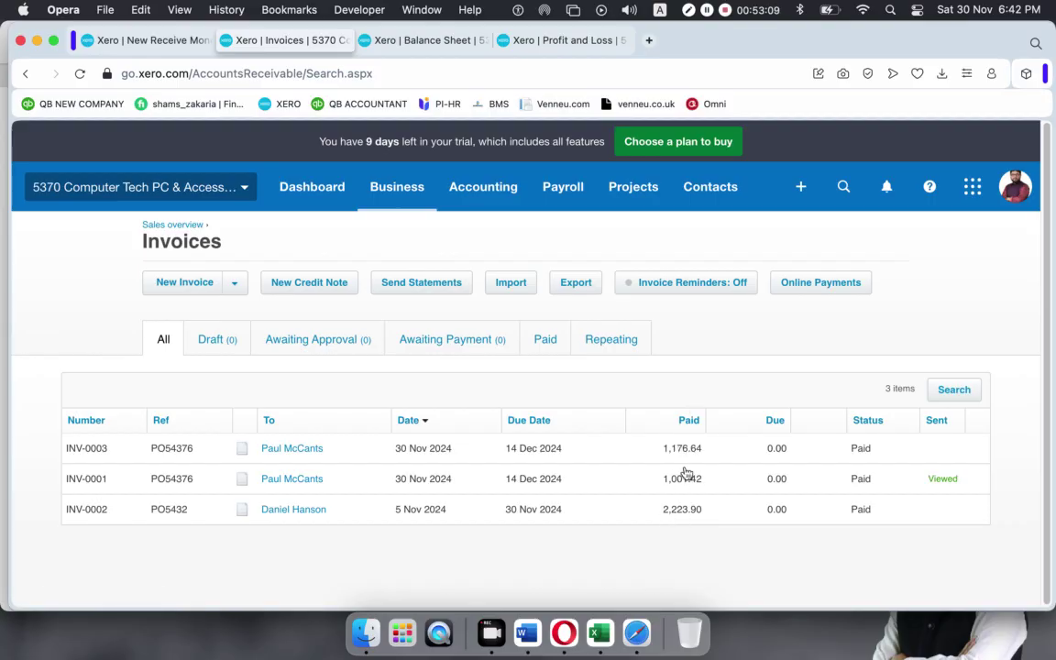
click(476, 42)
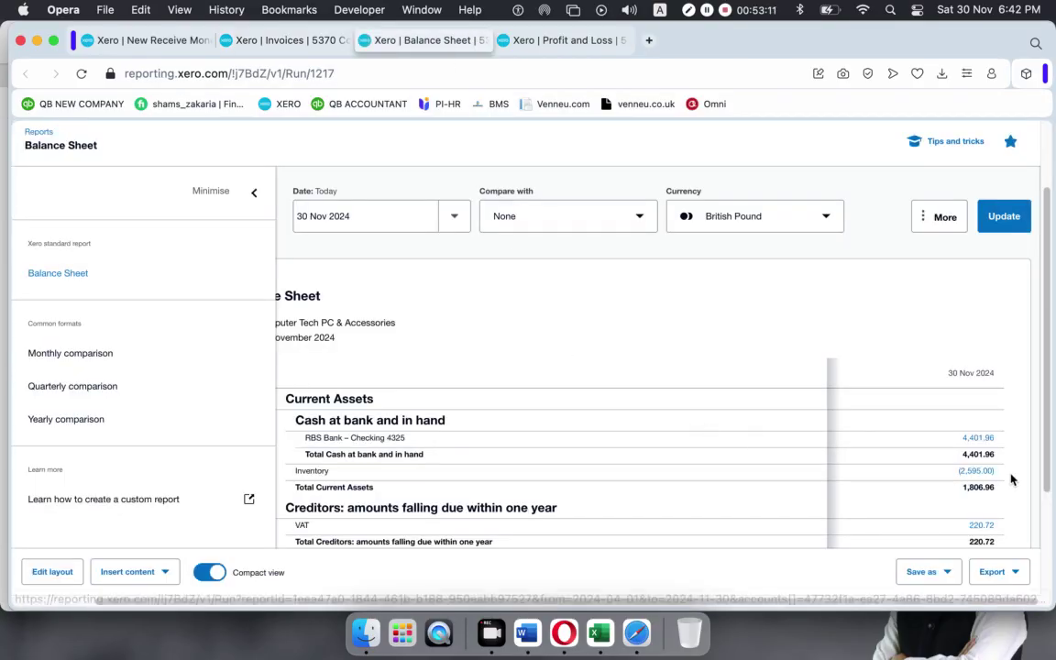
Save the 1,045.00 receipt for 5 HP Elite at 190.00 with '5% discount given'.
click(94, 35)
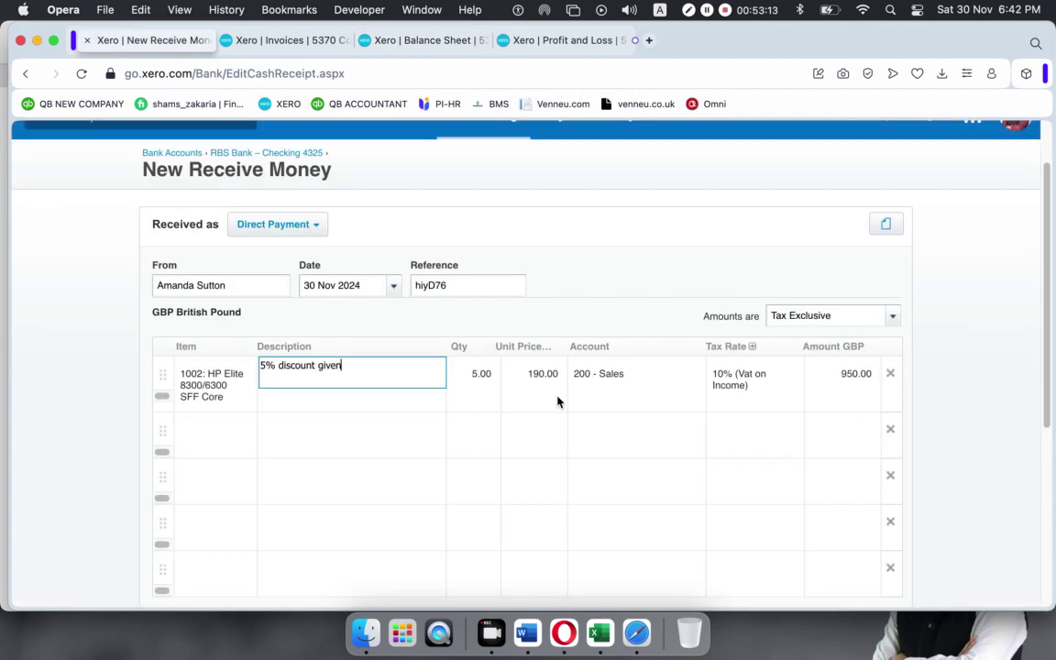
scroll(782, 455, down, 5)
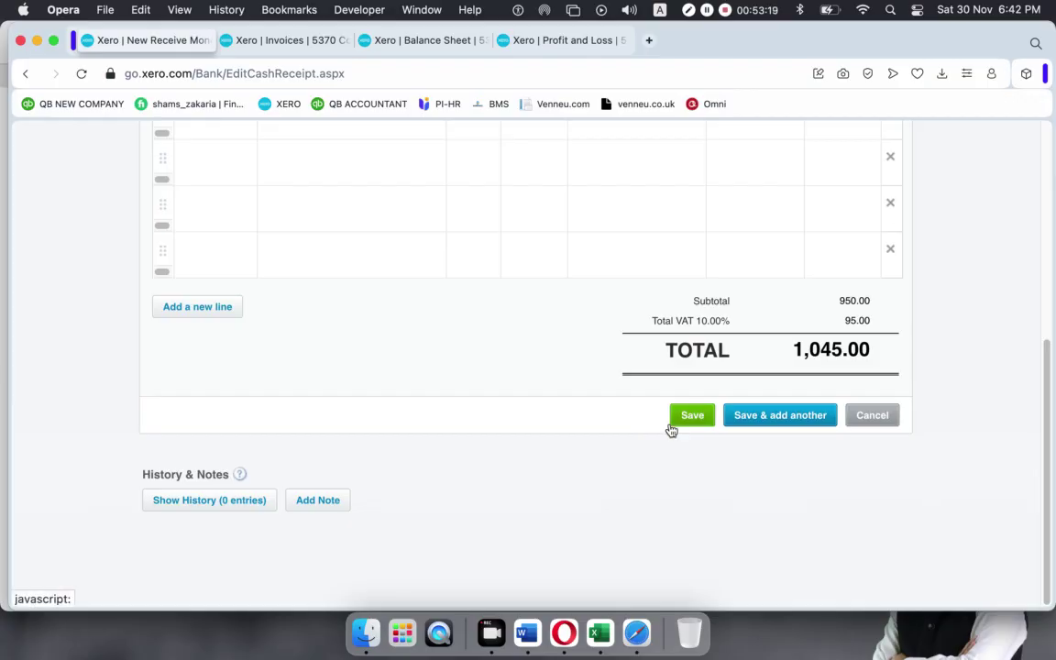
click(678, 419)
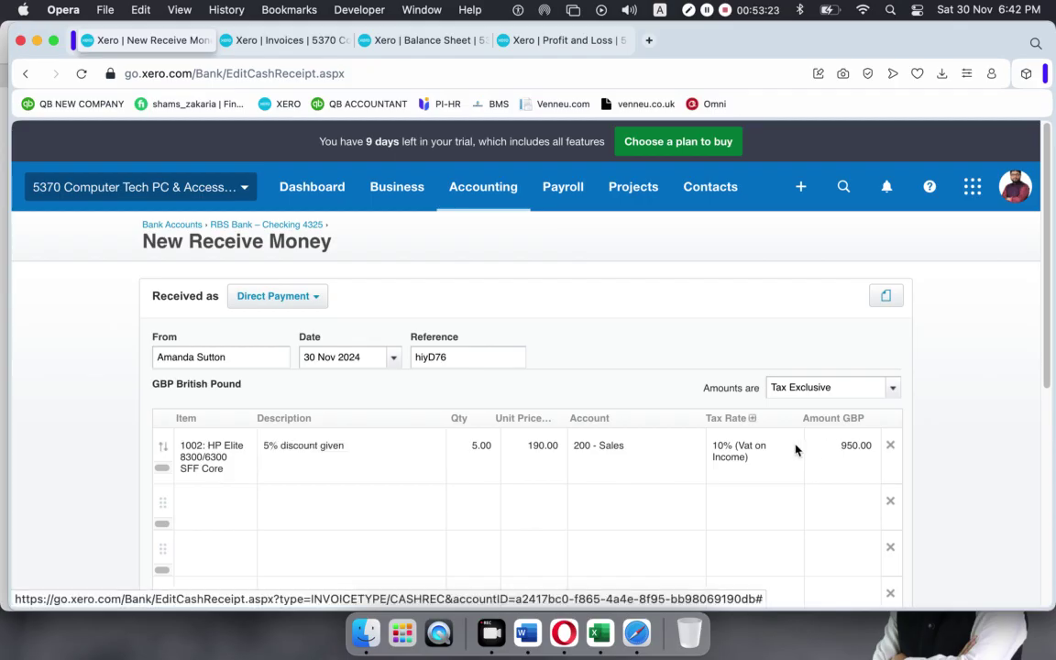
scroll(795, 449, down, 5)
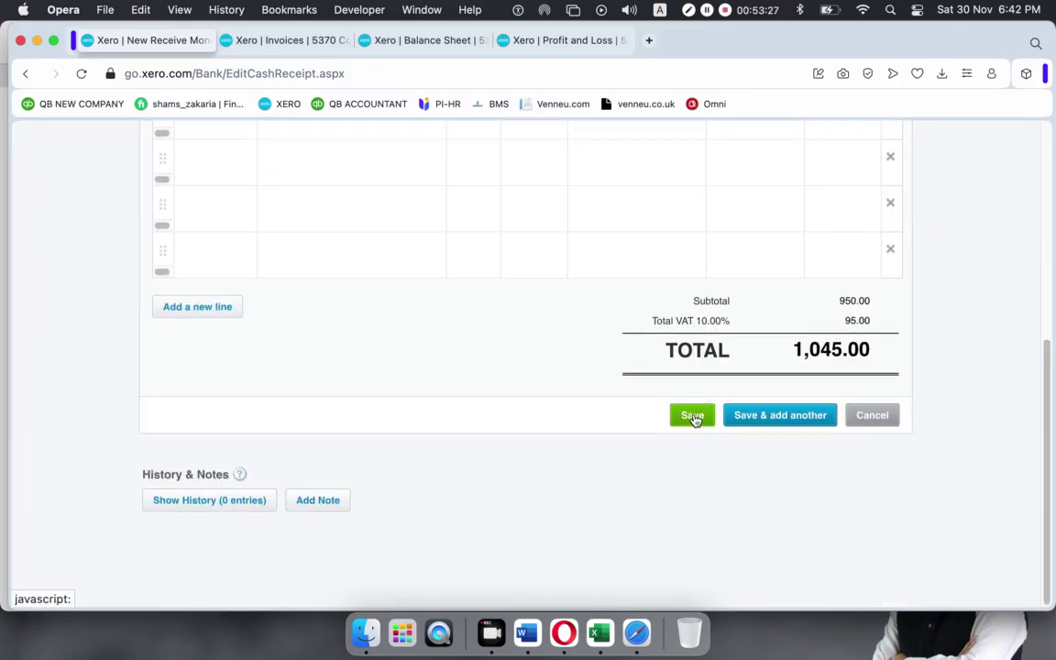
click(693, 417)
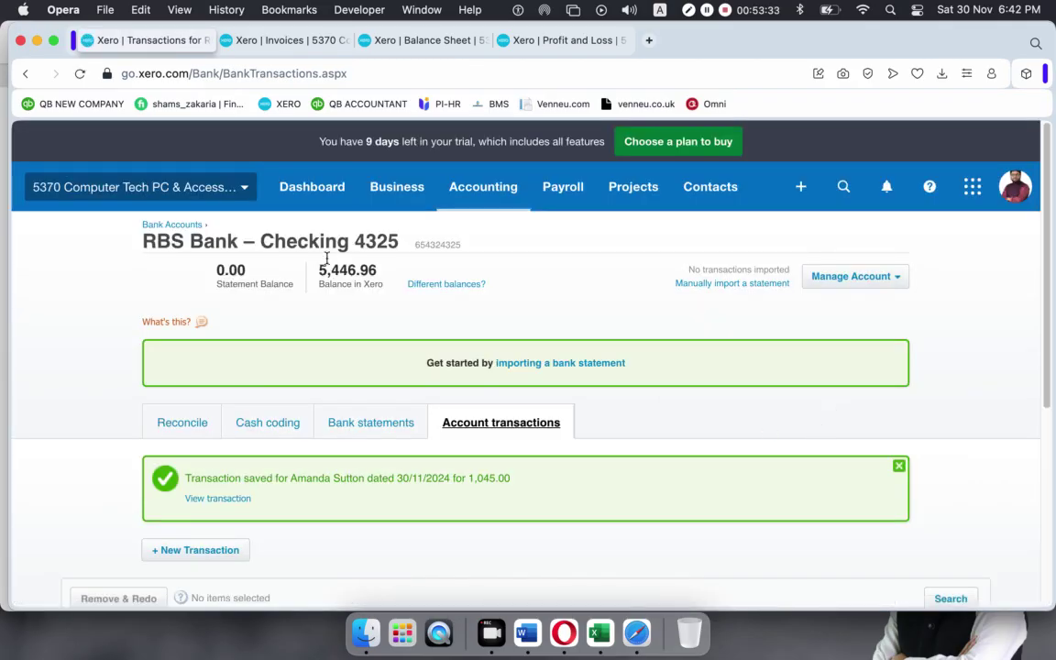
Reload the Balance Sheet and the invoice list so they include the new receipt.
click(413, 40)
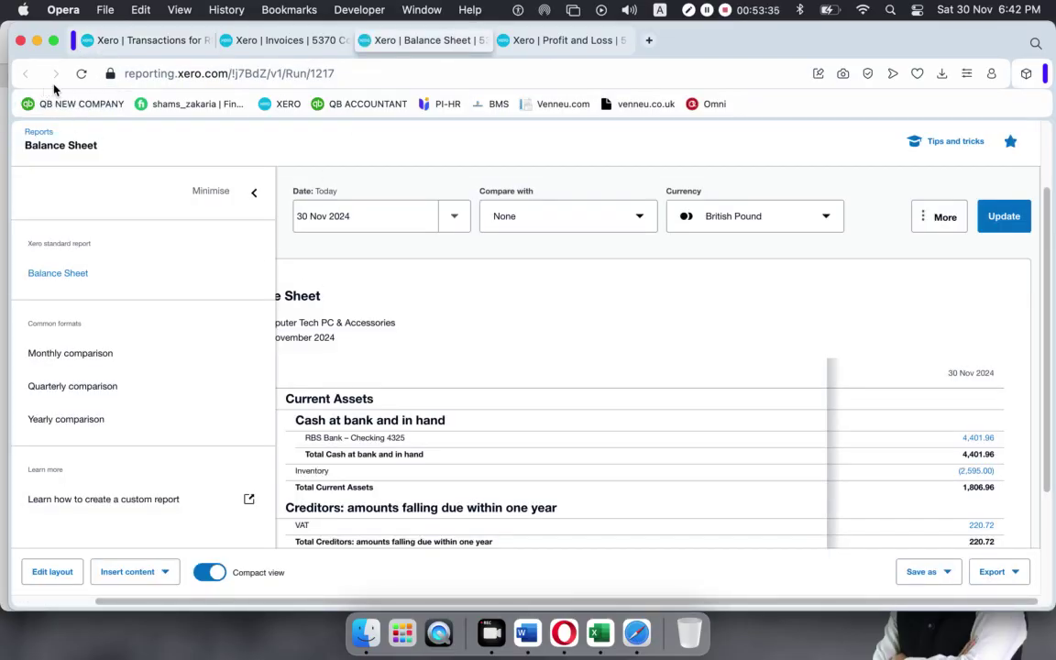
click(80, 73)
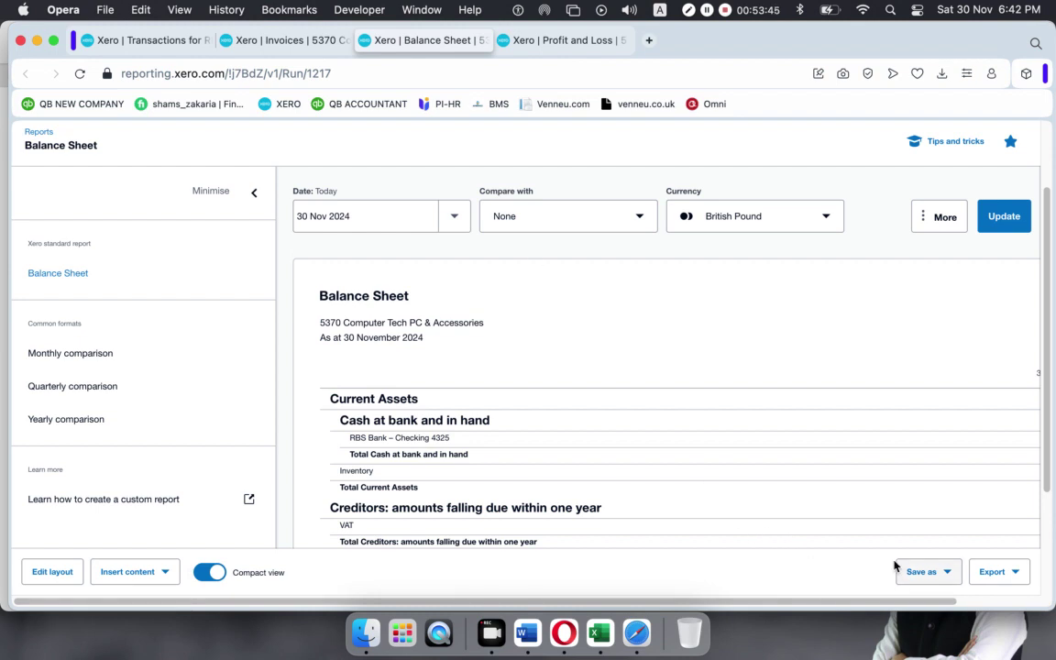
click(979, 602)
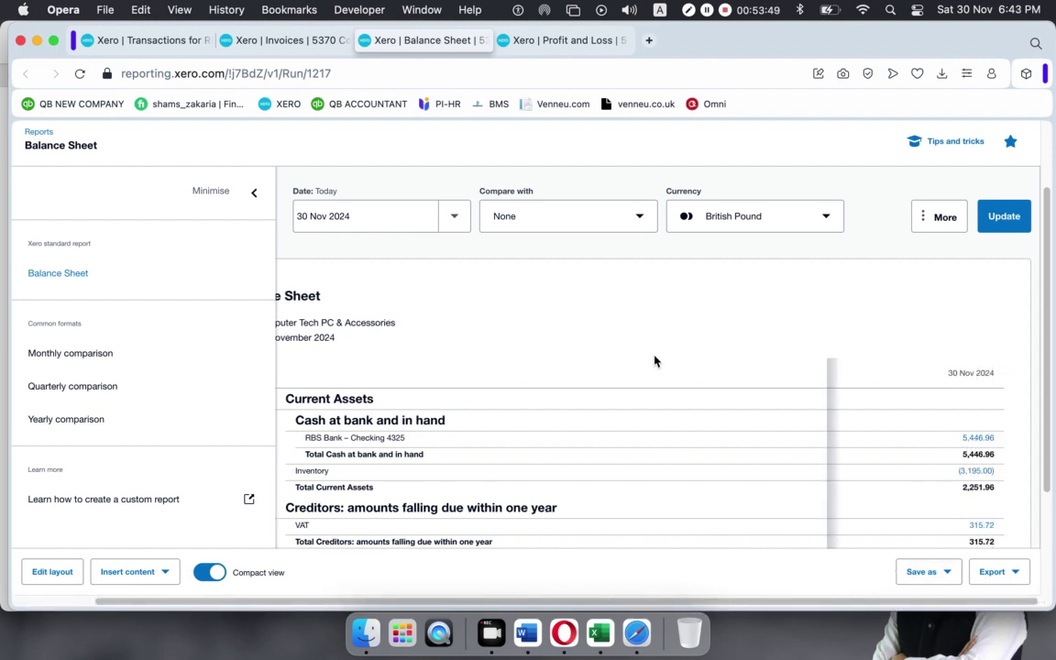
click(294, 44)
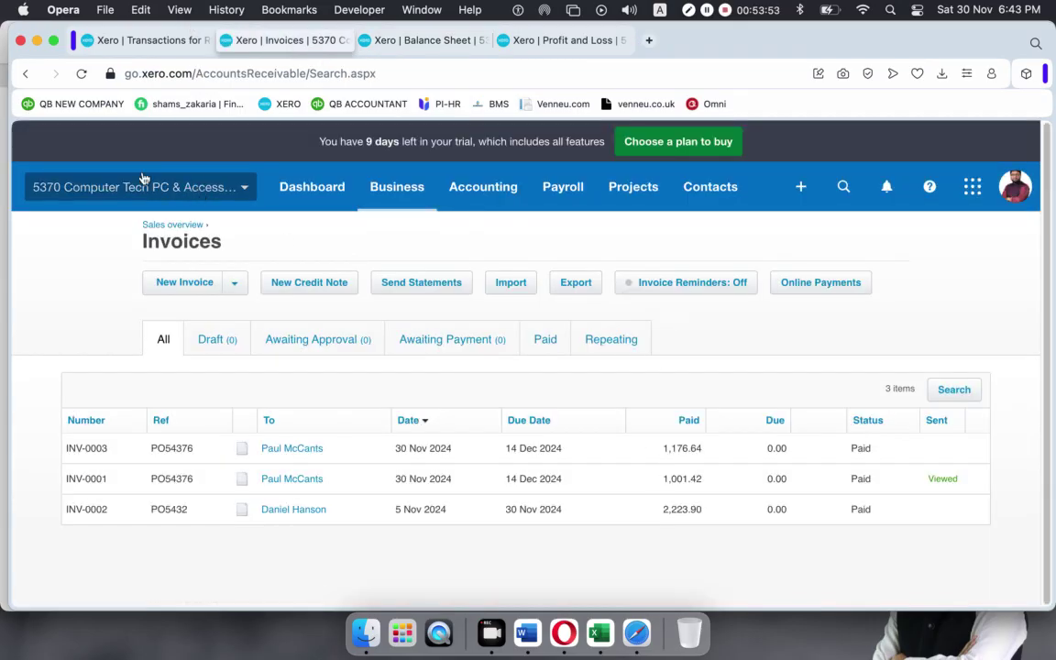
click(81, 73)
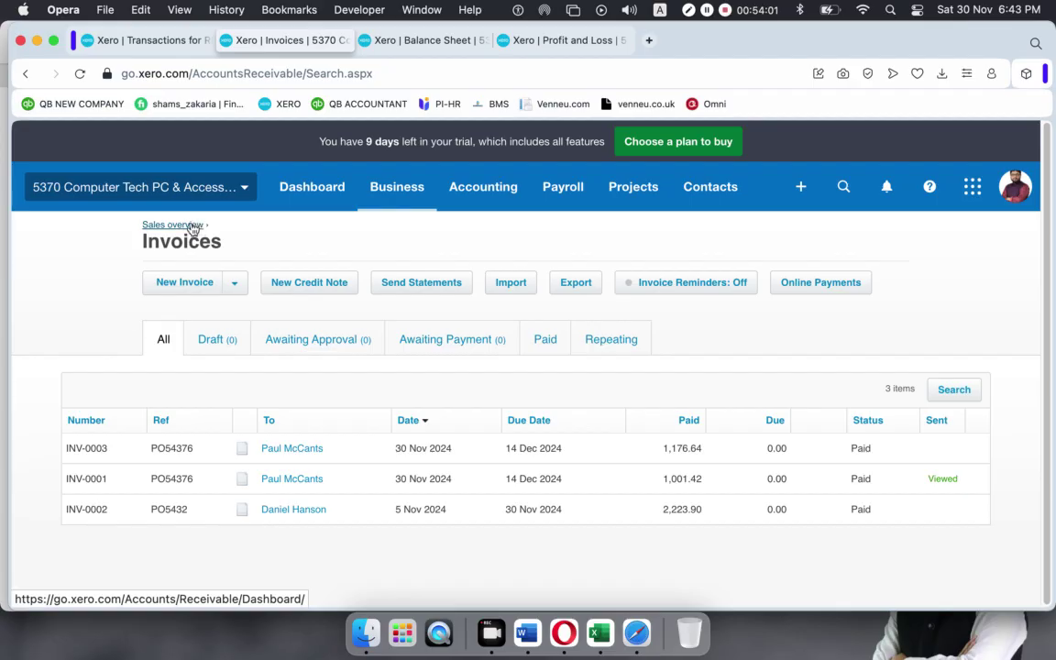
Dismiss the Transaction saved notice on the bank account and bring up Profit and Loss.
click(412, 41)
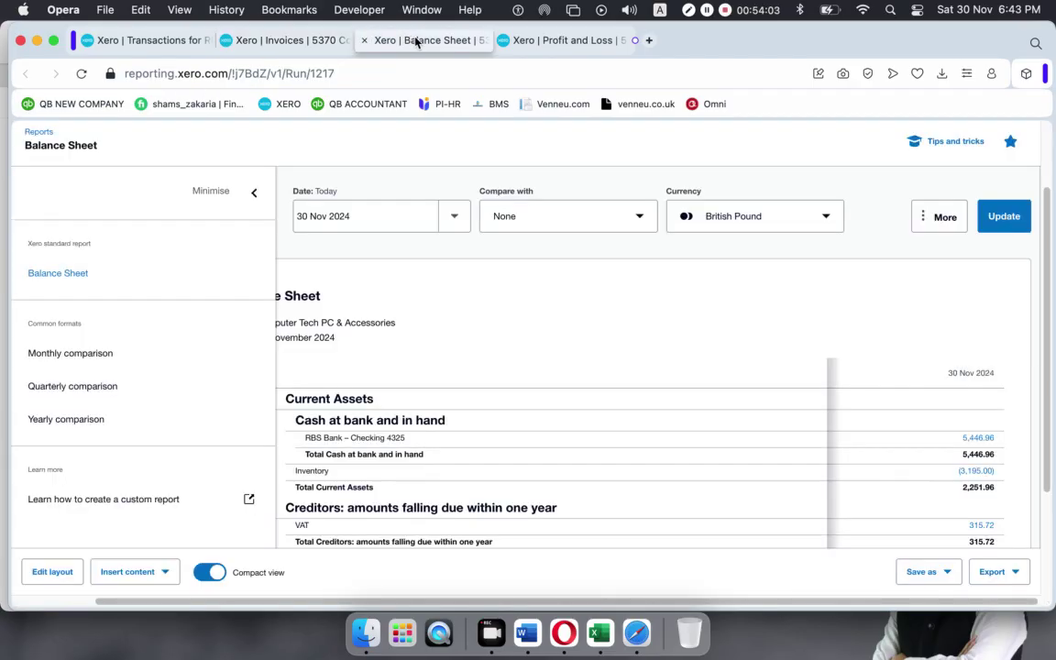
click(135, 40)
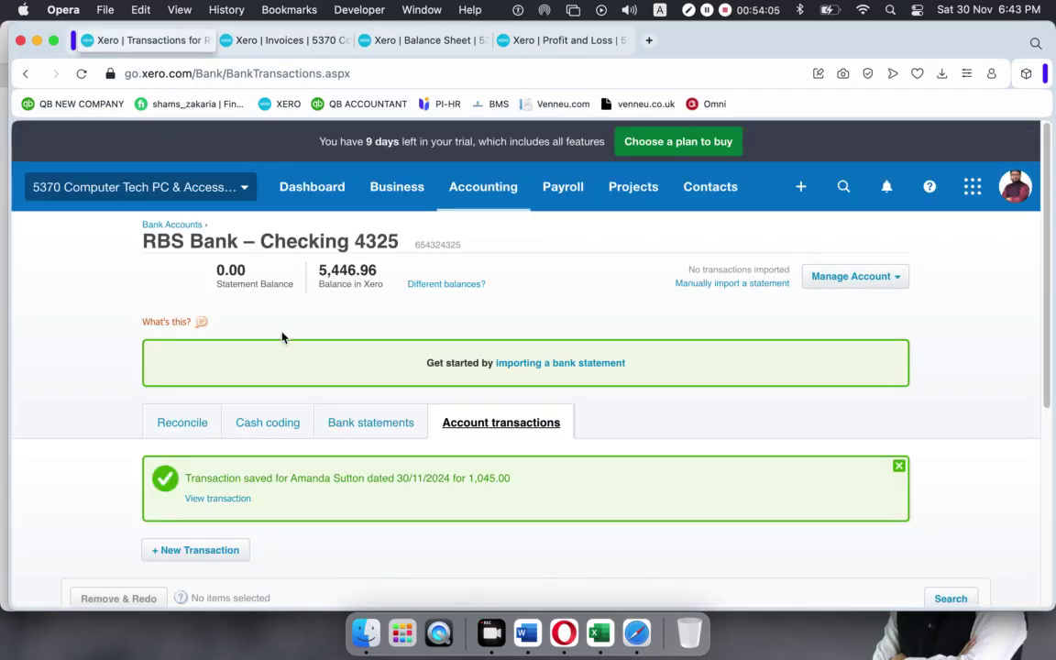
click(899, 468)
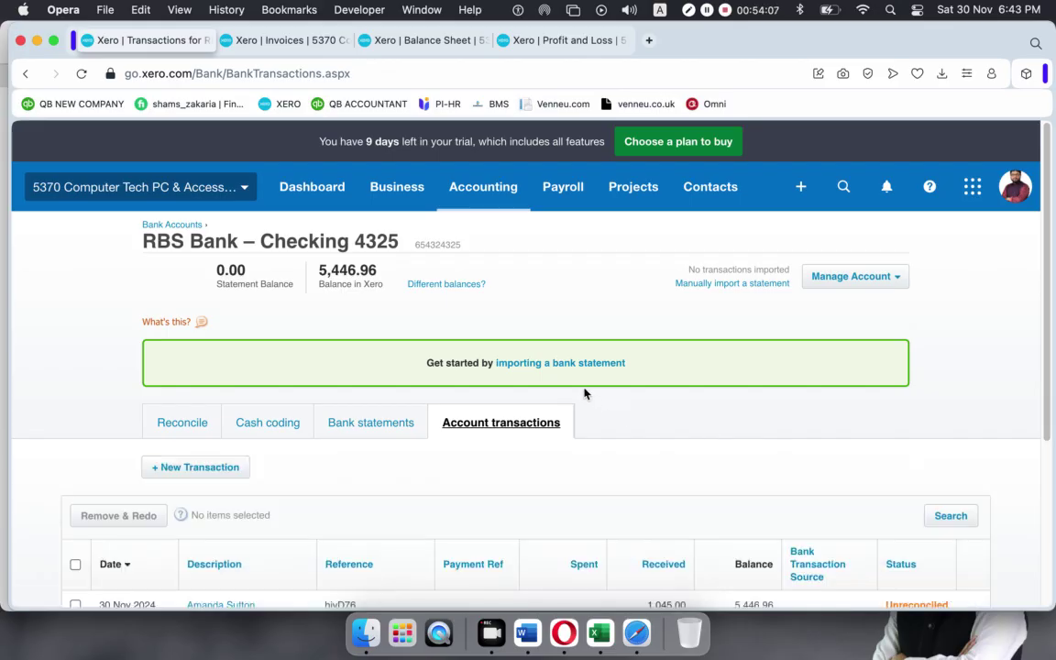
click(403, 41)
click(561, 41)
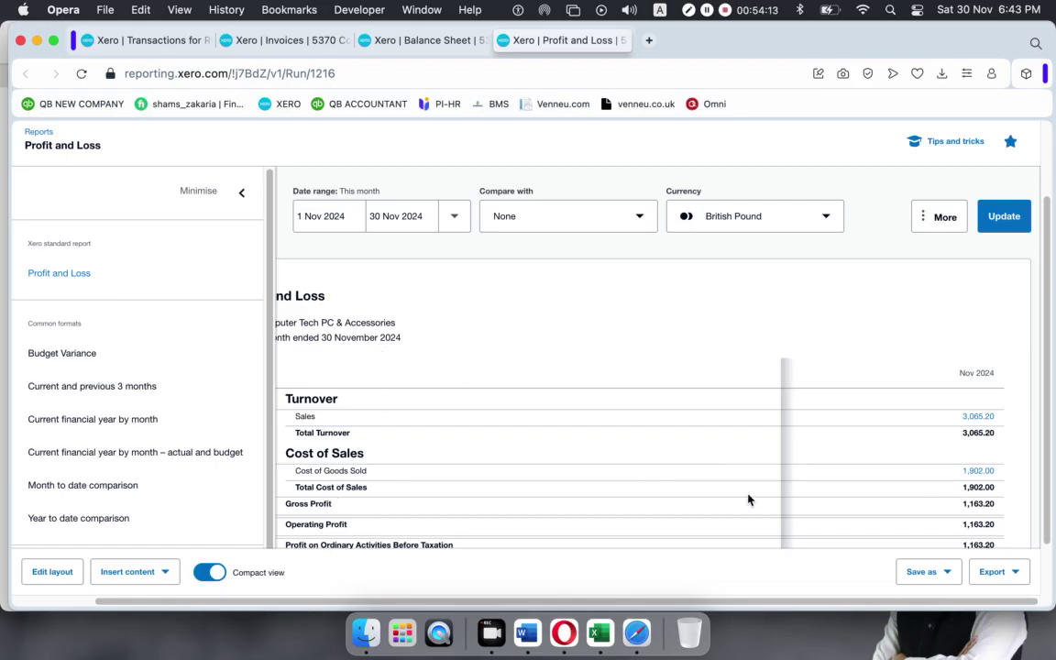
Reload Profit and Loss to show Nov 2024 Sales 5,131.24 and Gross Profit 1,936.24.
click(80, 74)
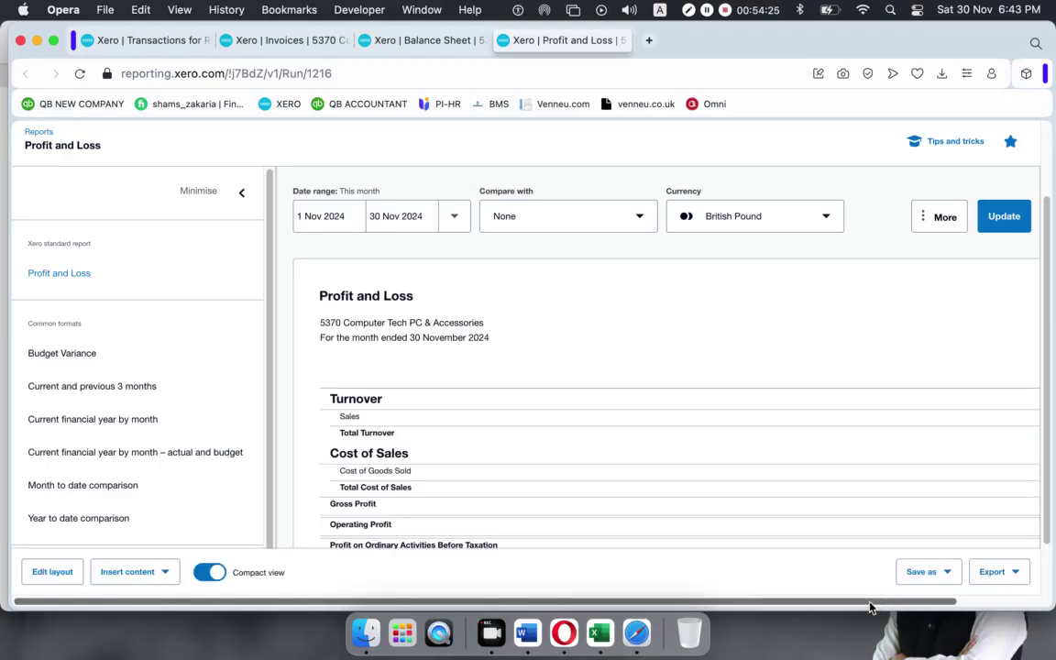
scroll(871, 606, right, 5)
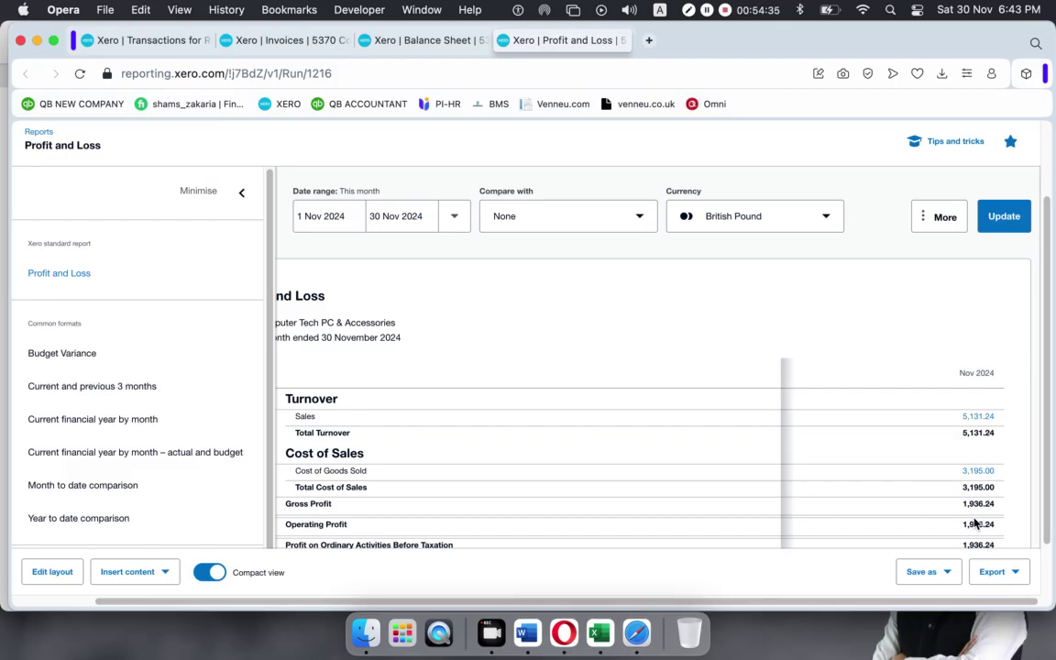
click(135, 44)
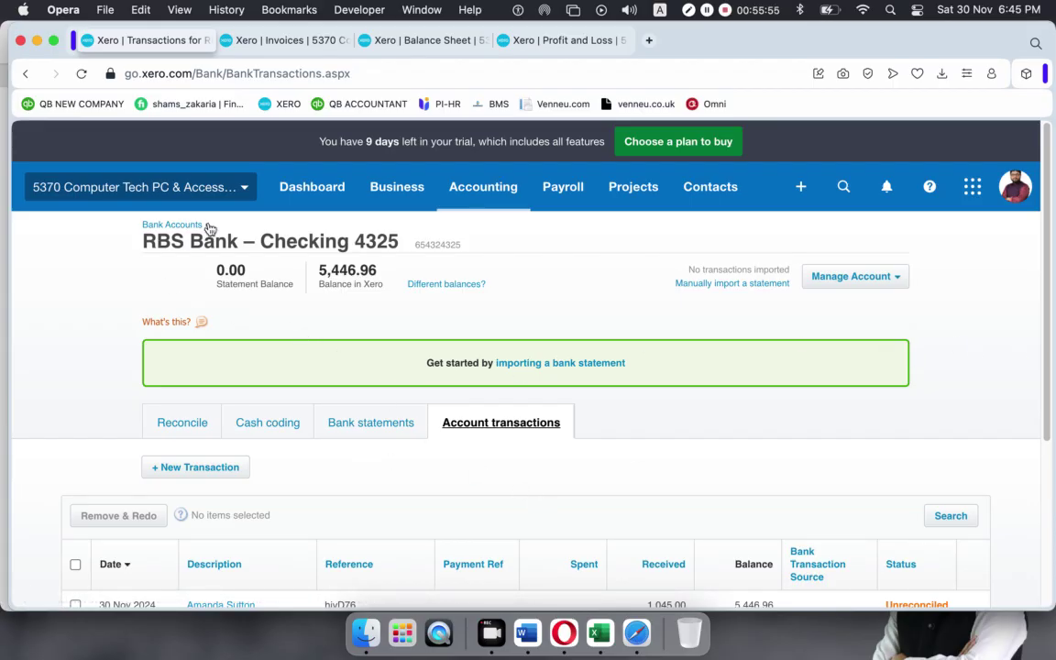
Go through Business > Sales Overview to all invoices and open Paid invoice INV-0003.
click(394, 188)
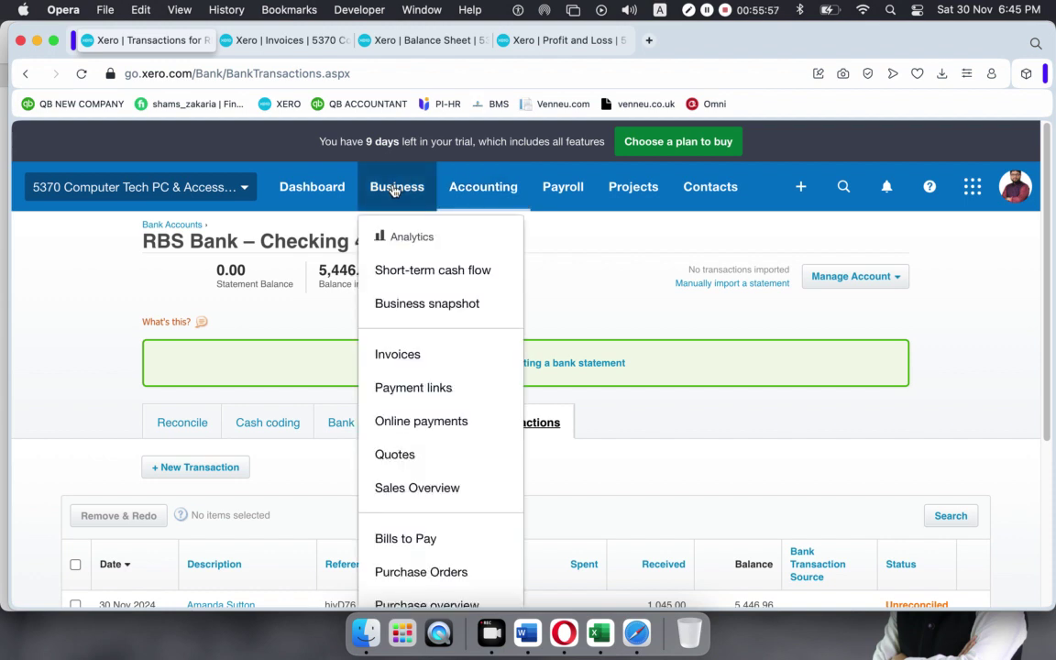
click(406, 487)
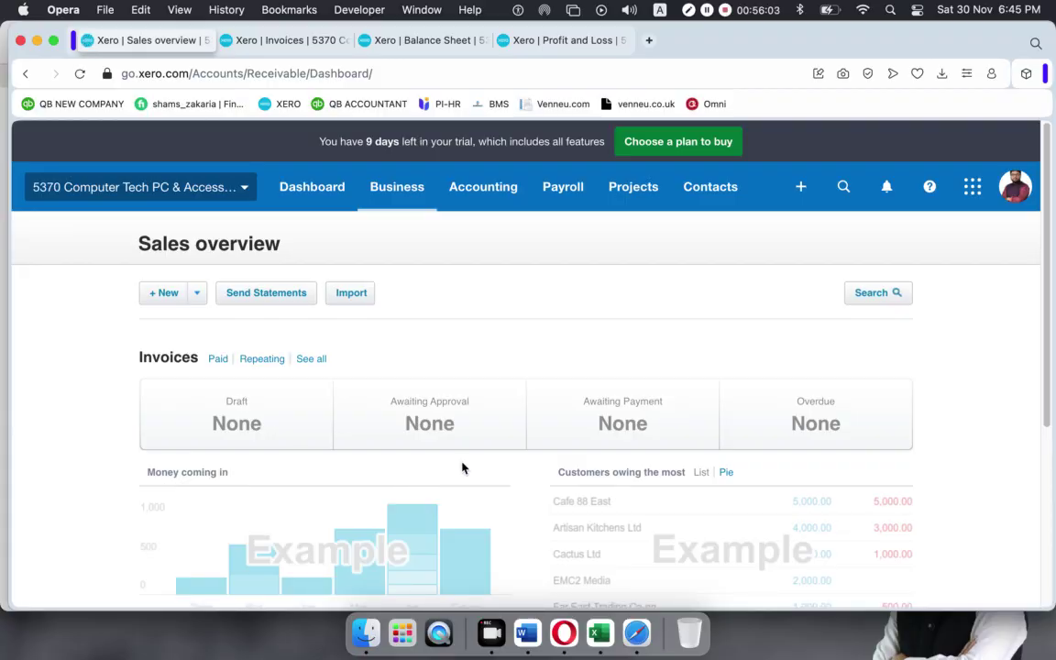
scroll(462, 426, down, 3)
scroll(430, 431, up, 3)
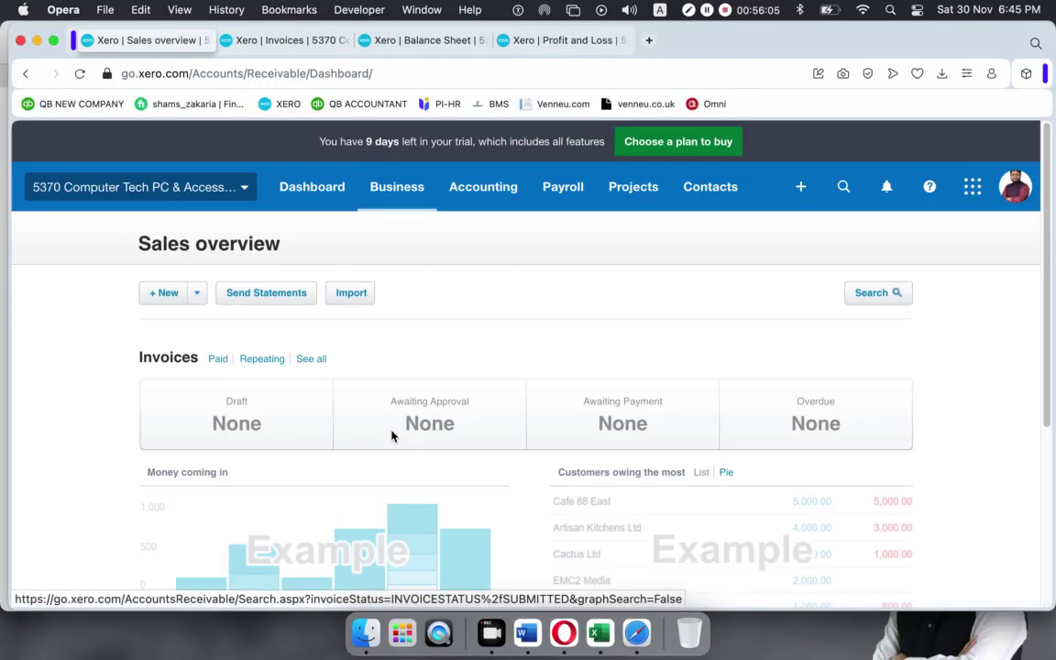
click(312, 360)
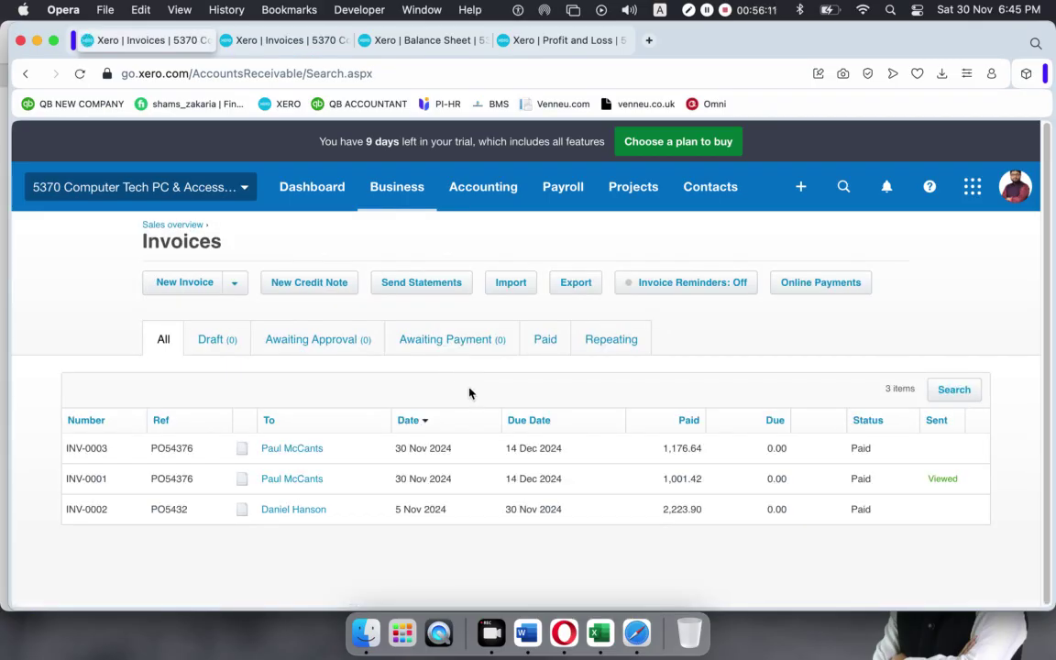
click(487, 454)
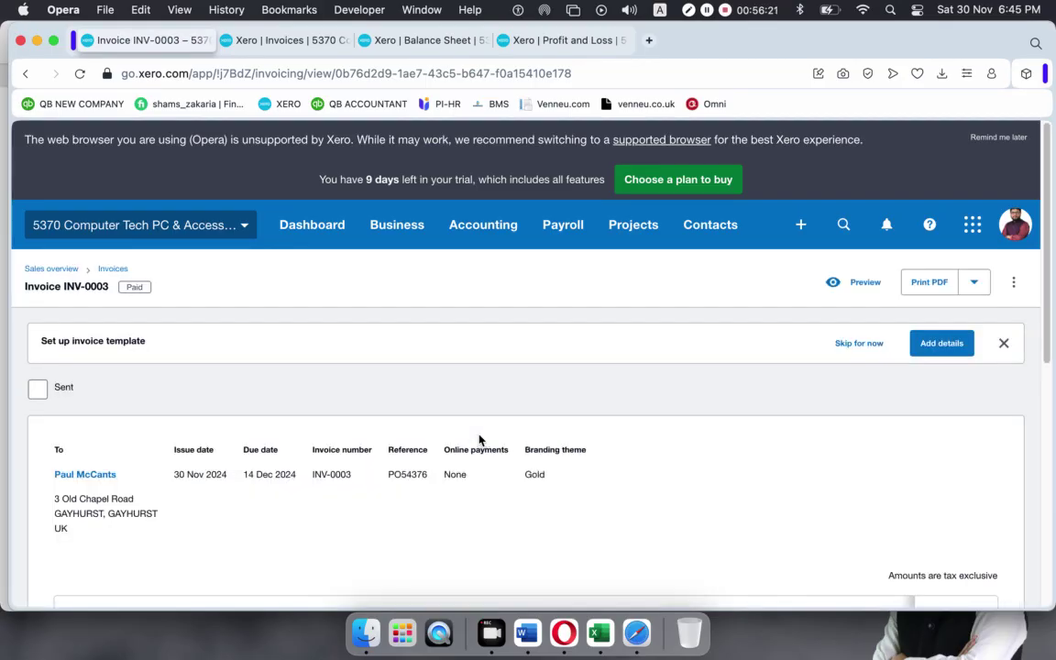
Use Remove & Redo on the 30 Nov 2024 payment of 1,176.64 against INV-0003.
scroll(479, 440, down, 10)
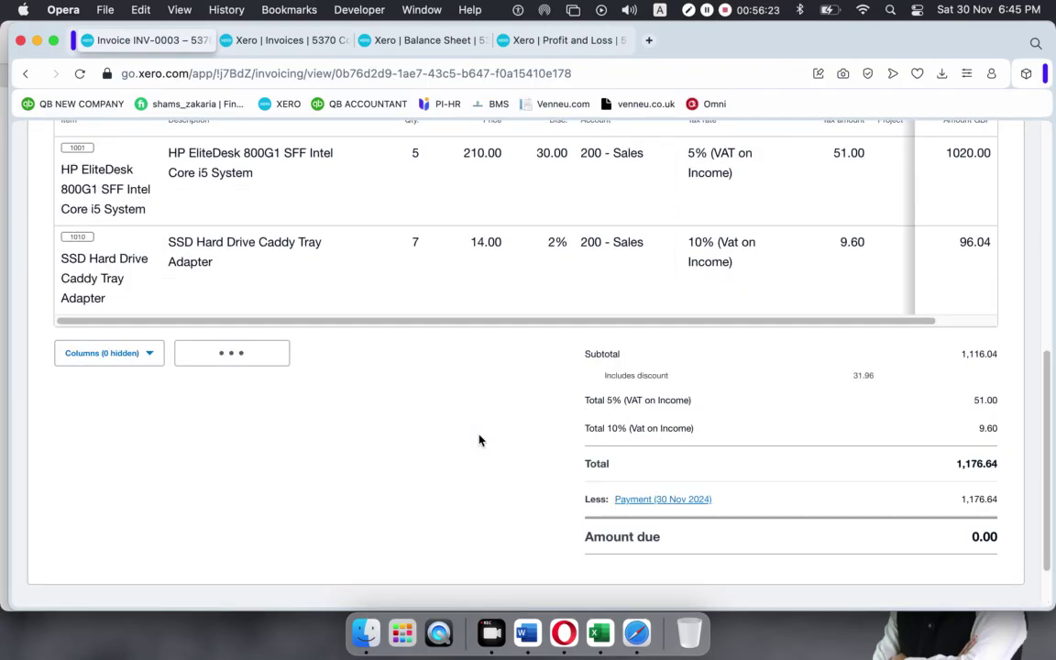
scroll(480, 442, down, 3)
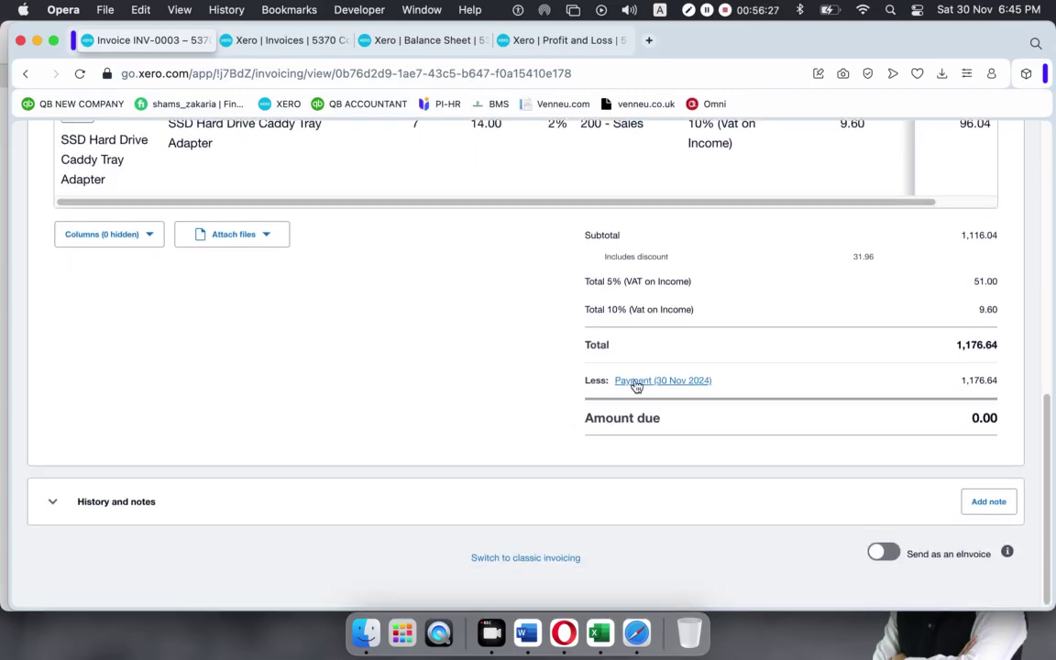
click(672, 385)
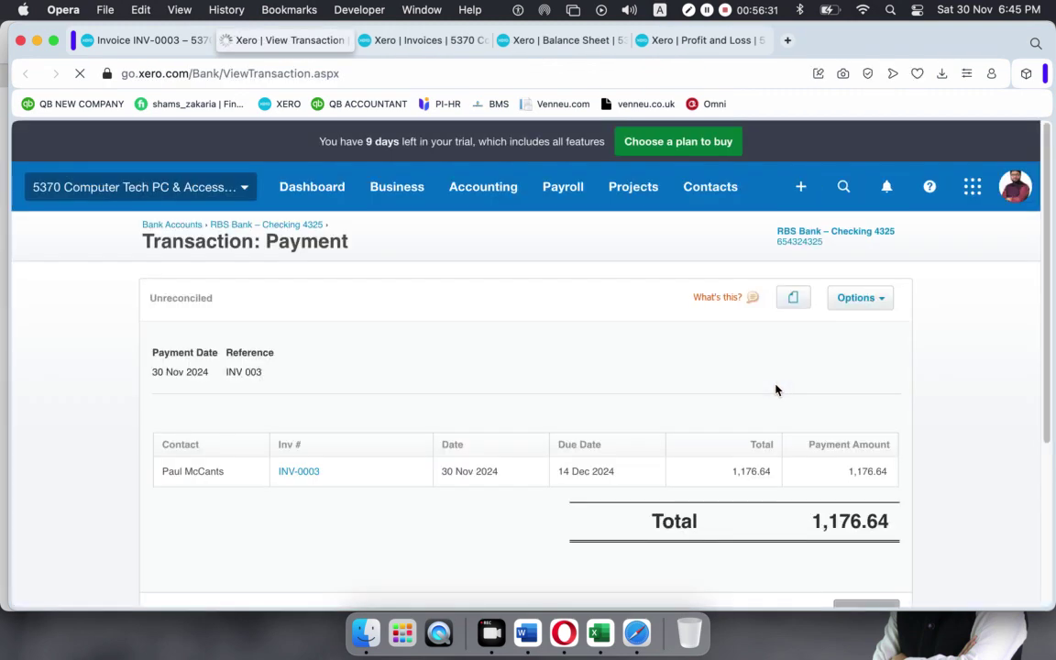
scroll(627, 428, down, 3)
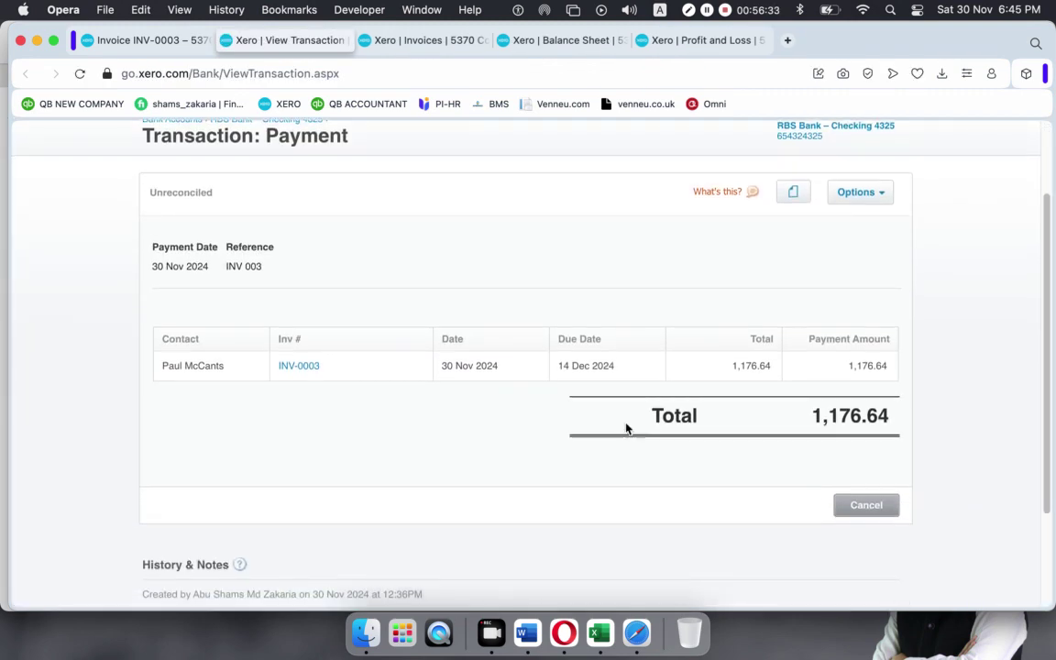
scroll(627, 428, up, 1)
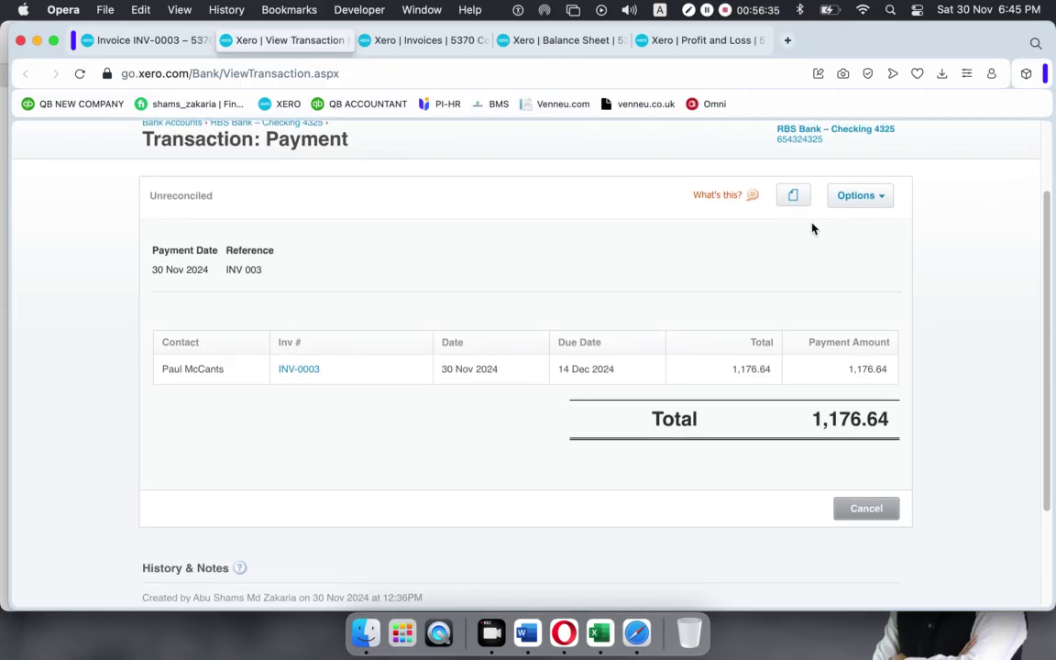
click(885, 196)
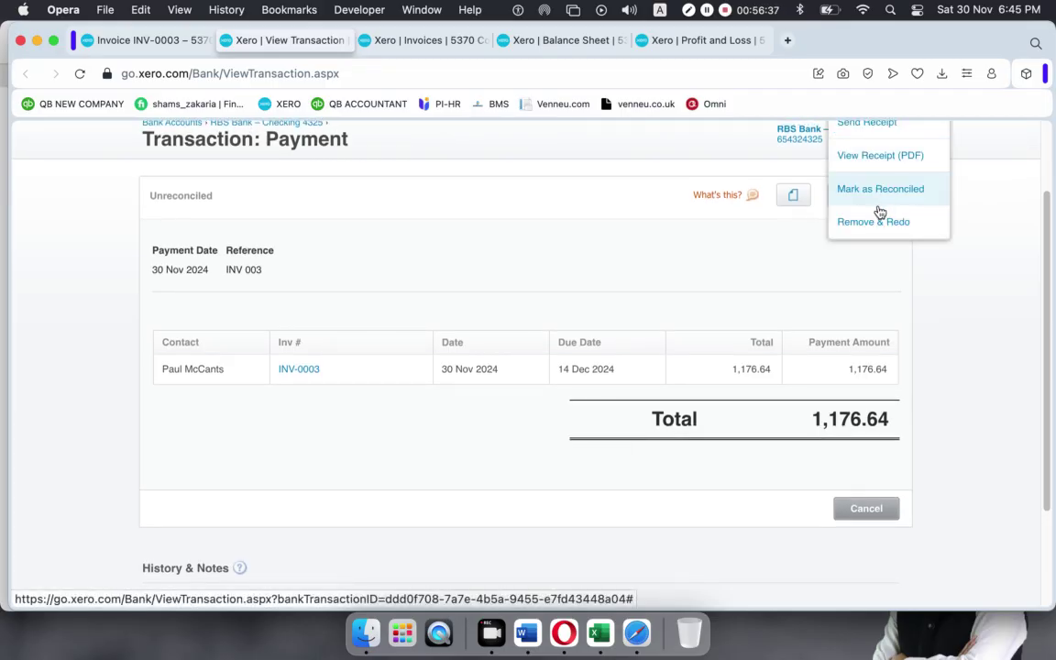
scroll(877, 220, up, 2)
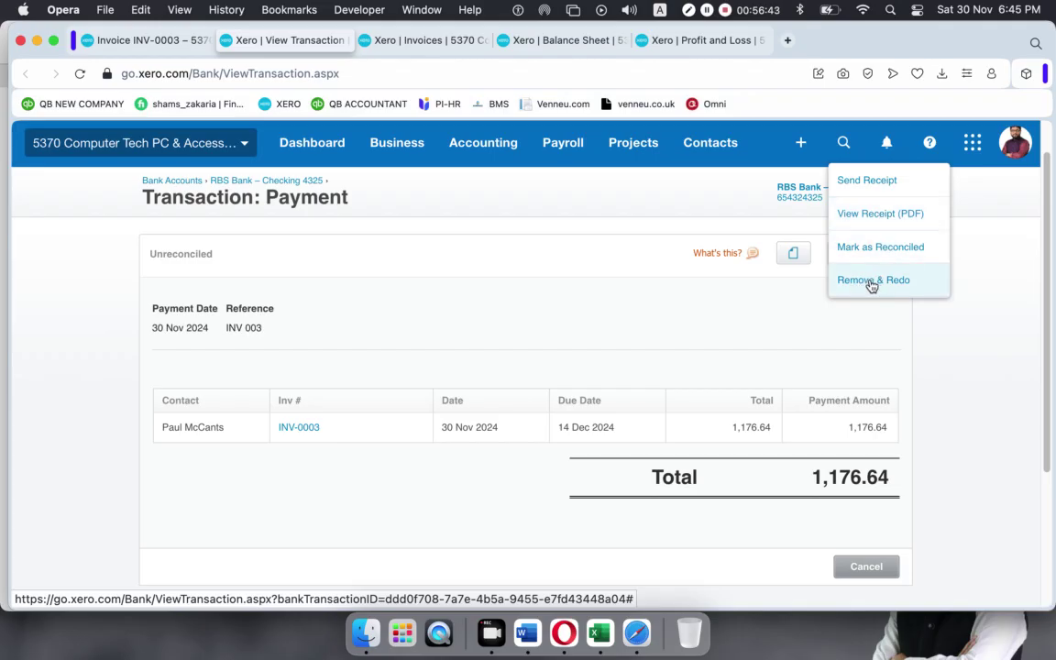
click(870, 281)
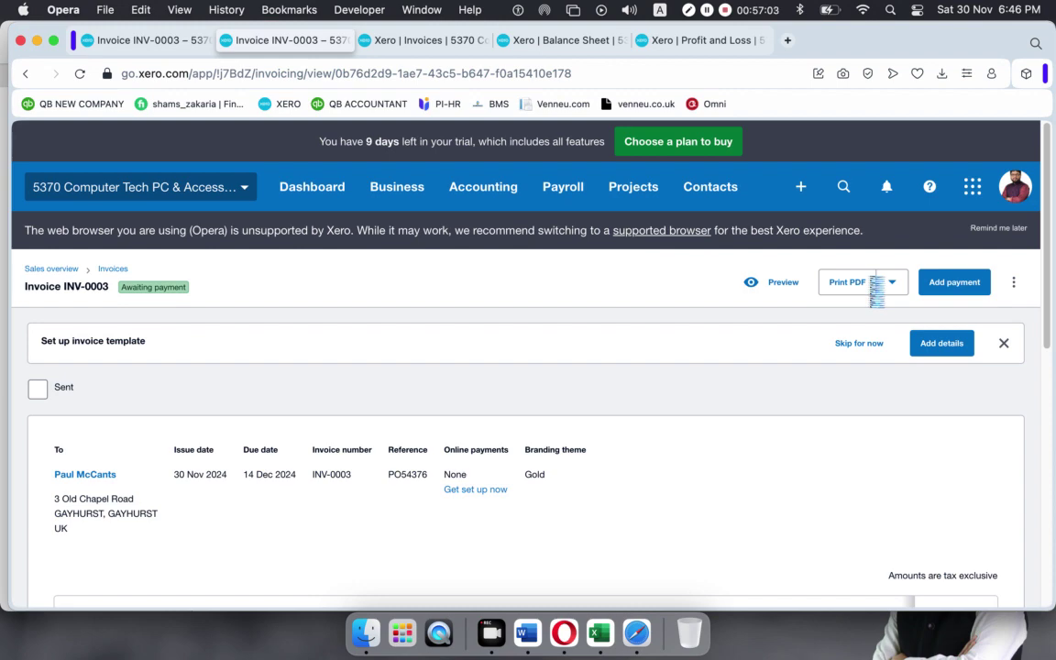
scroll(822, 326, down, 10)
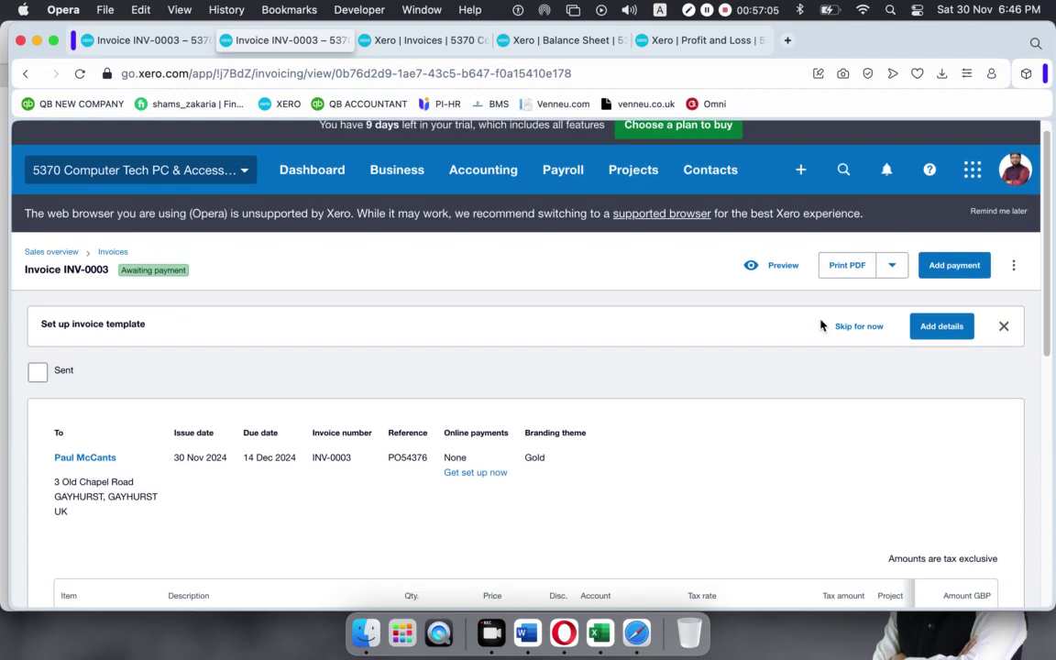
scroll(821, 325, up, 5)
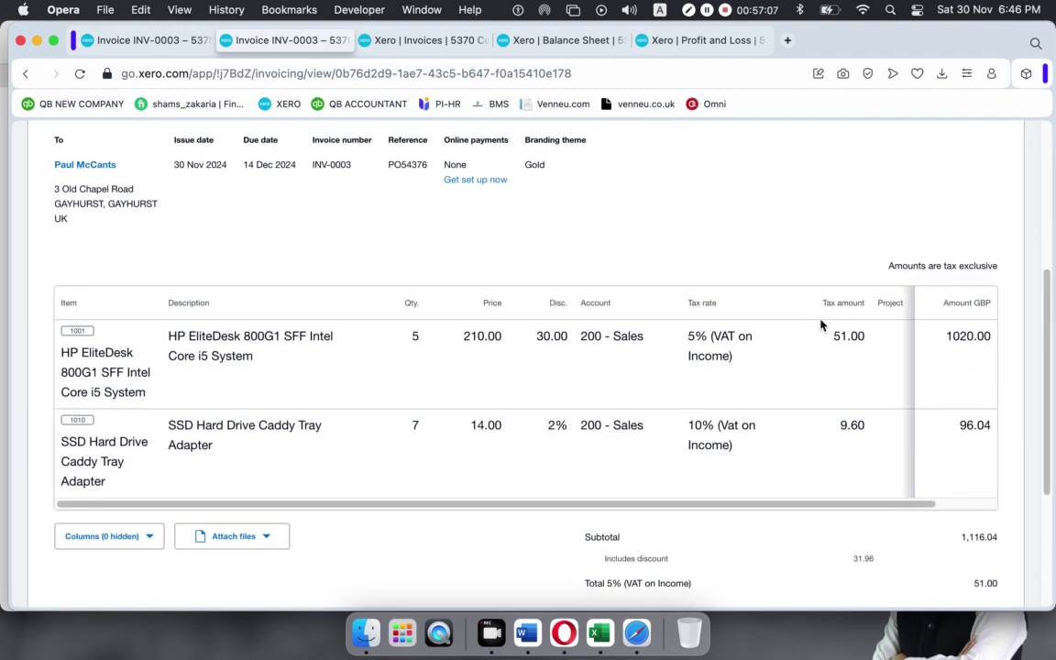
scroll(607, 400, down, 3)
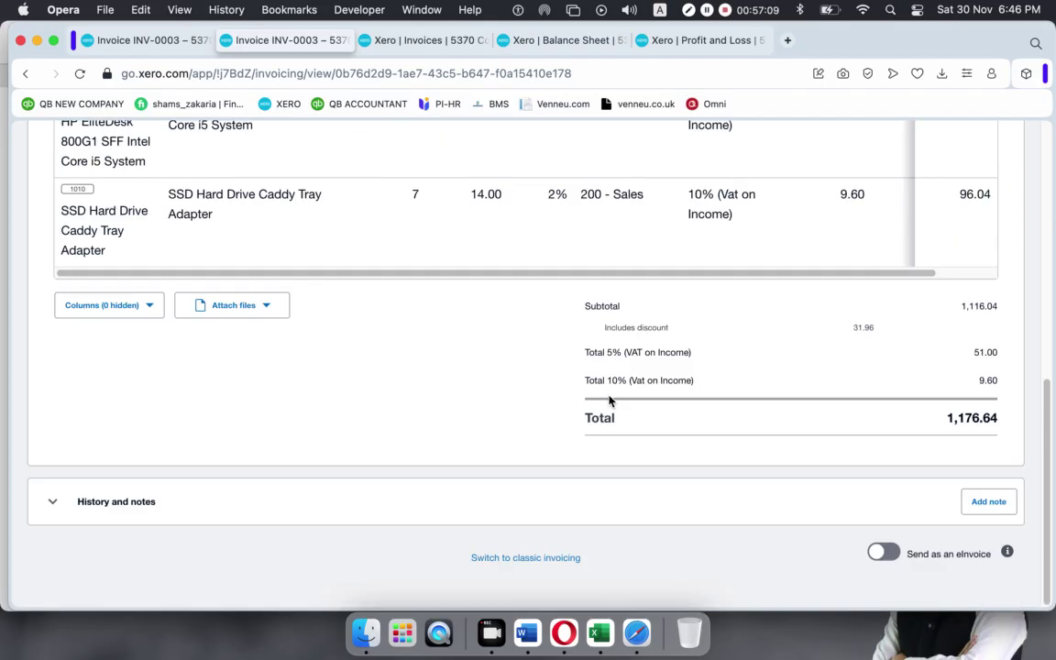
scroll(609, 400, up, 10)
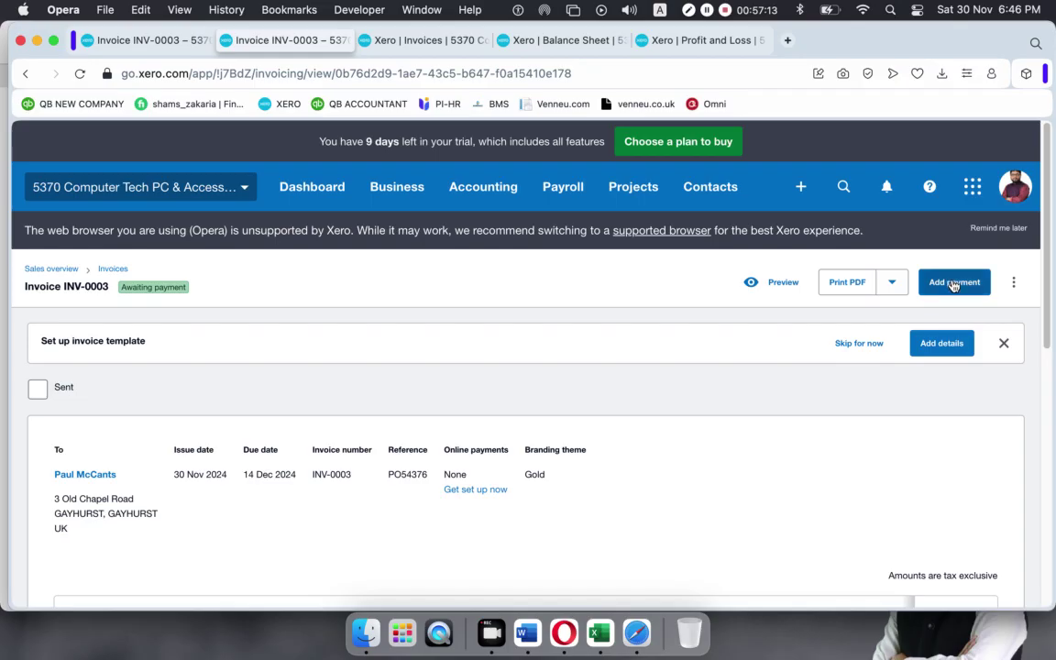
click(953, 282)
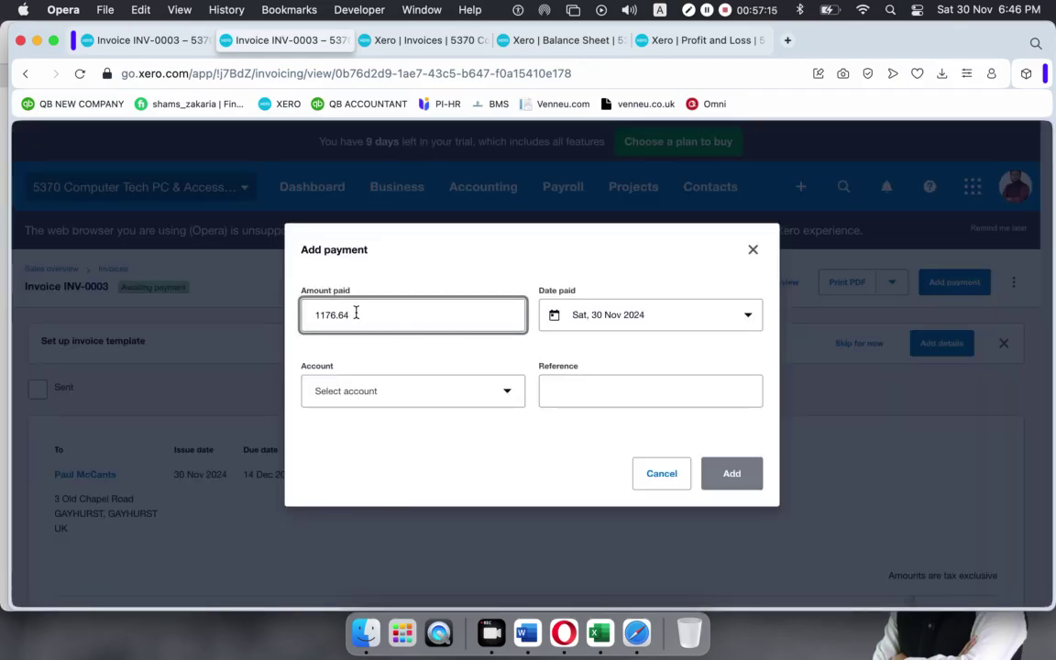
drag(355, 313, 286, 317)
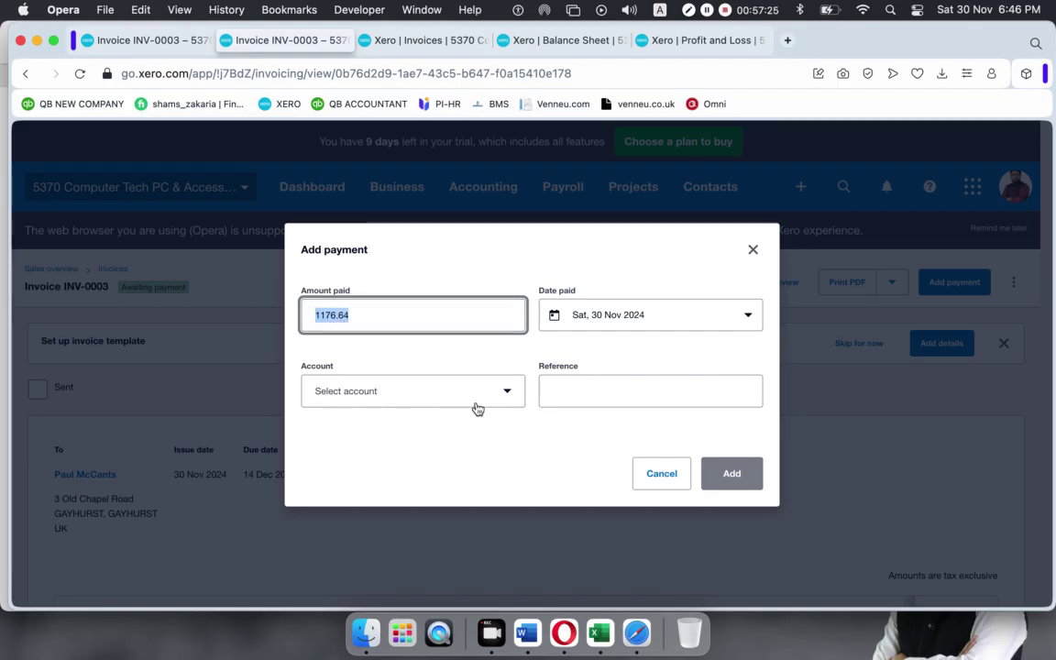
click(753, 249)
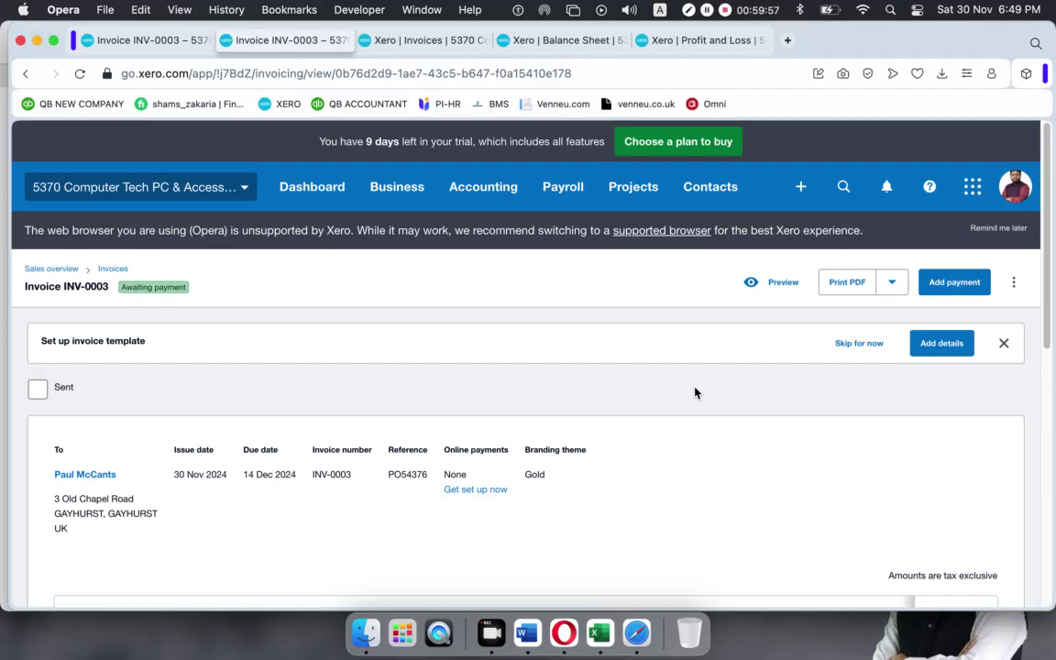
Back on the invoices list, filter to Awaiting Payment and open INV-0003.
click(799, 187)
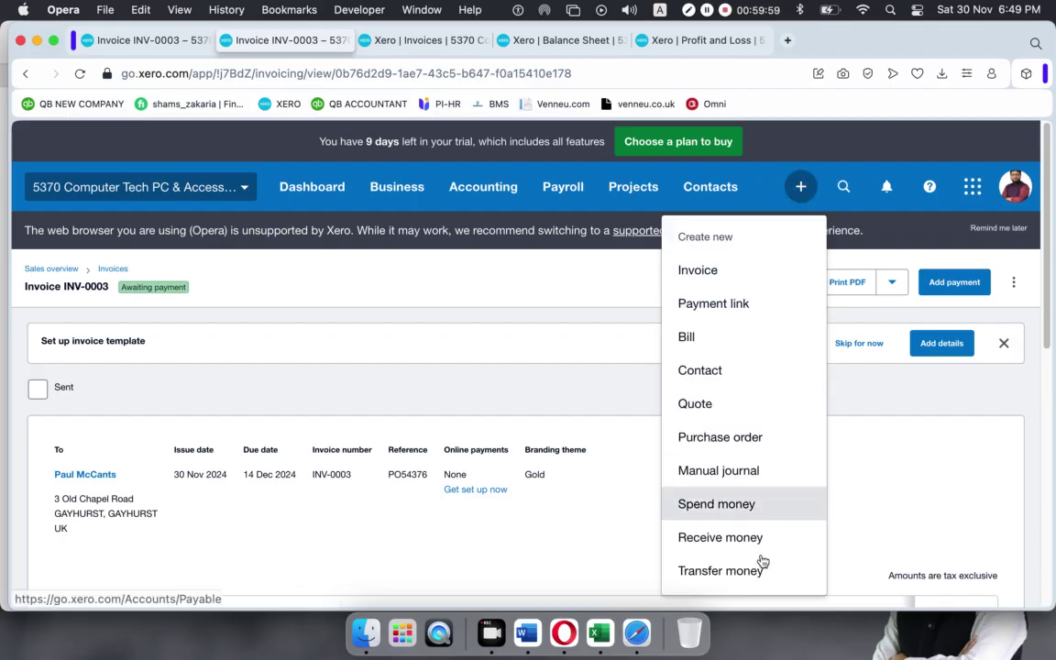
click(968, 490)
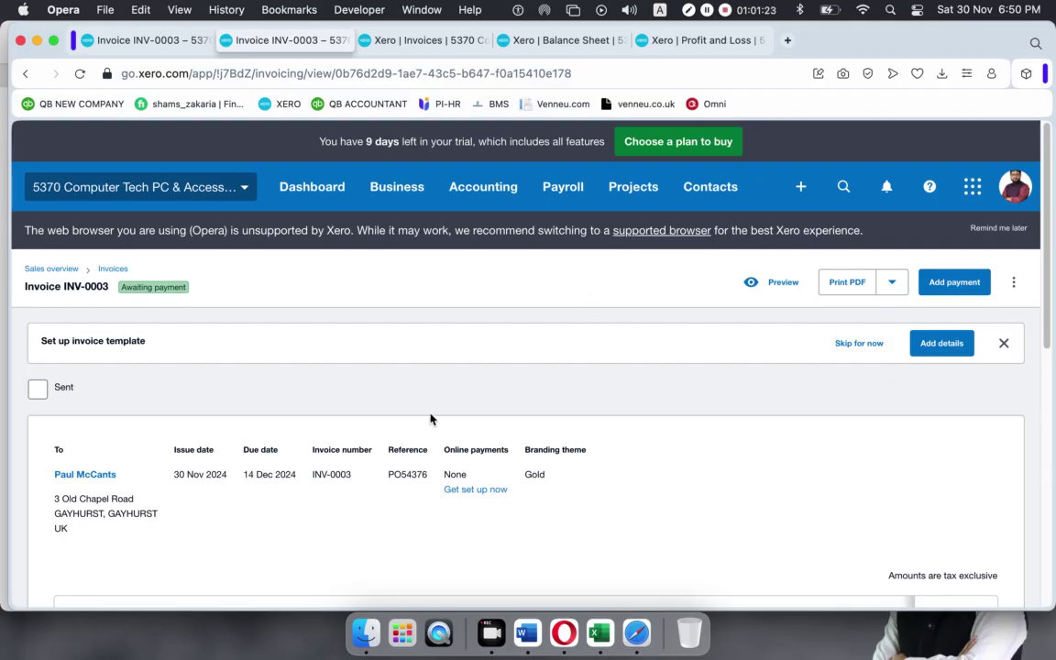
scroll(443, 407, down, 5)
scroll(444, 407, down, 2)
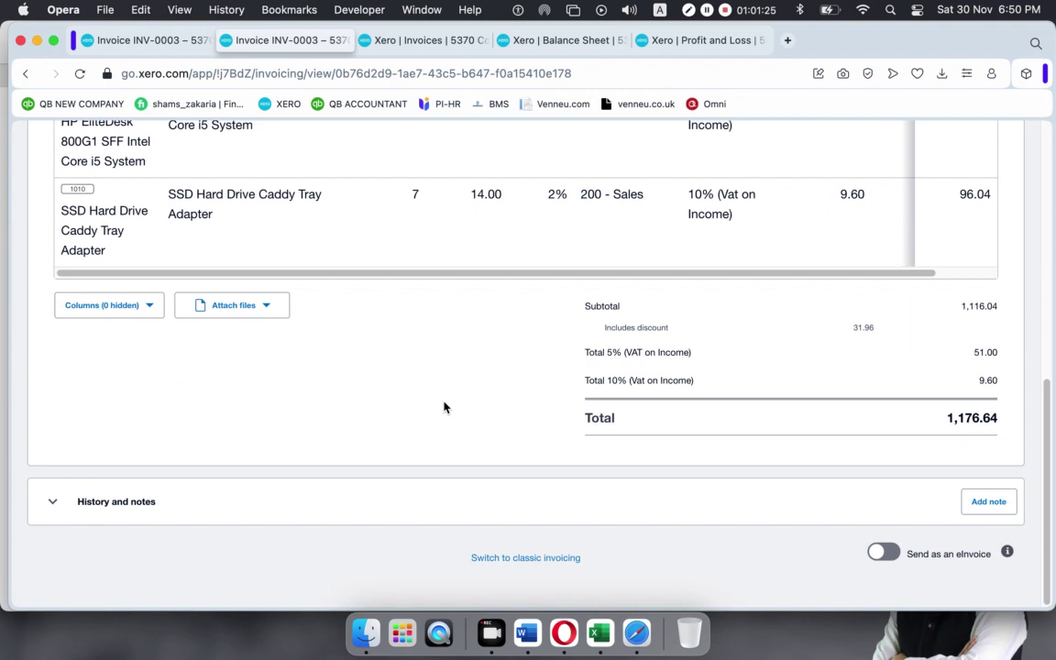
scroll(444, 407, up, 10)
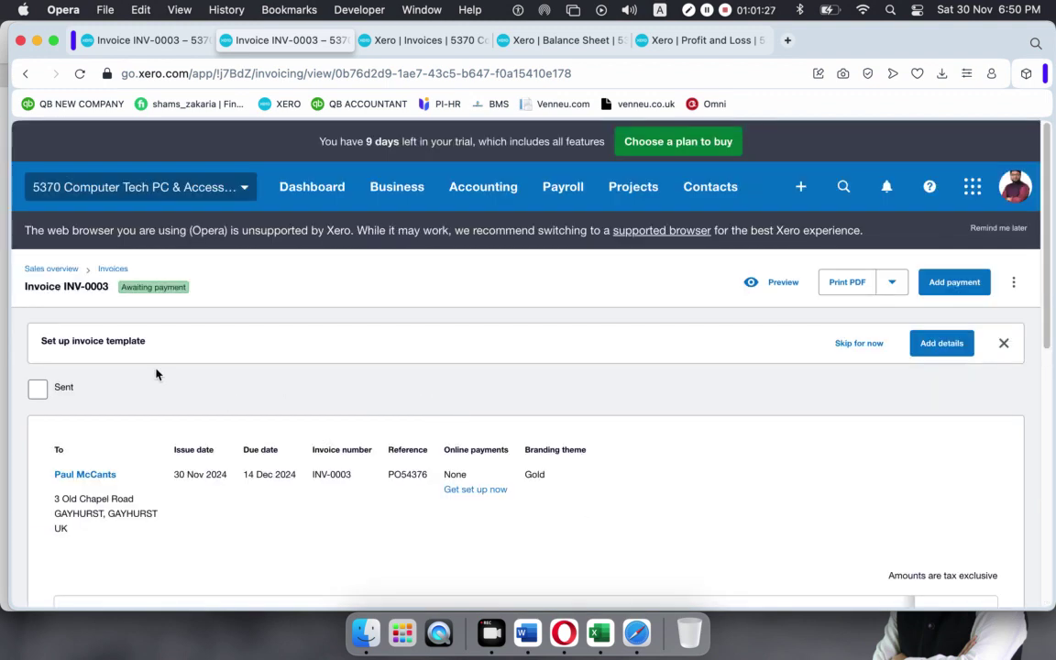
click(107, 269)
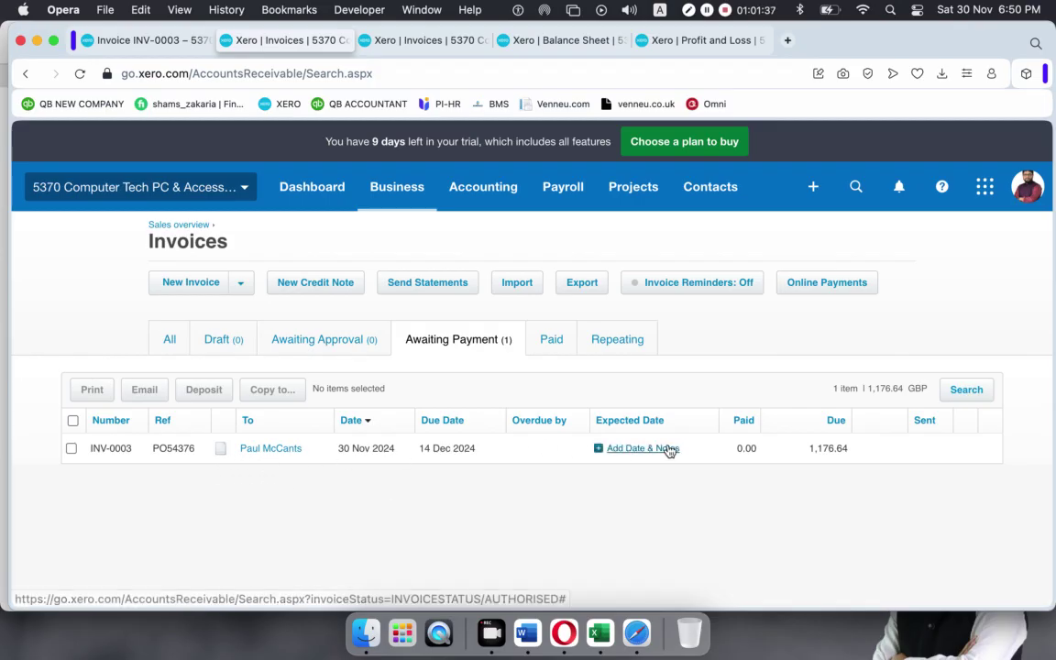
click(427, 342)
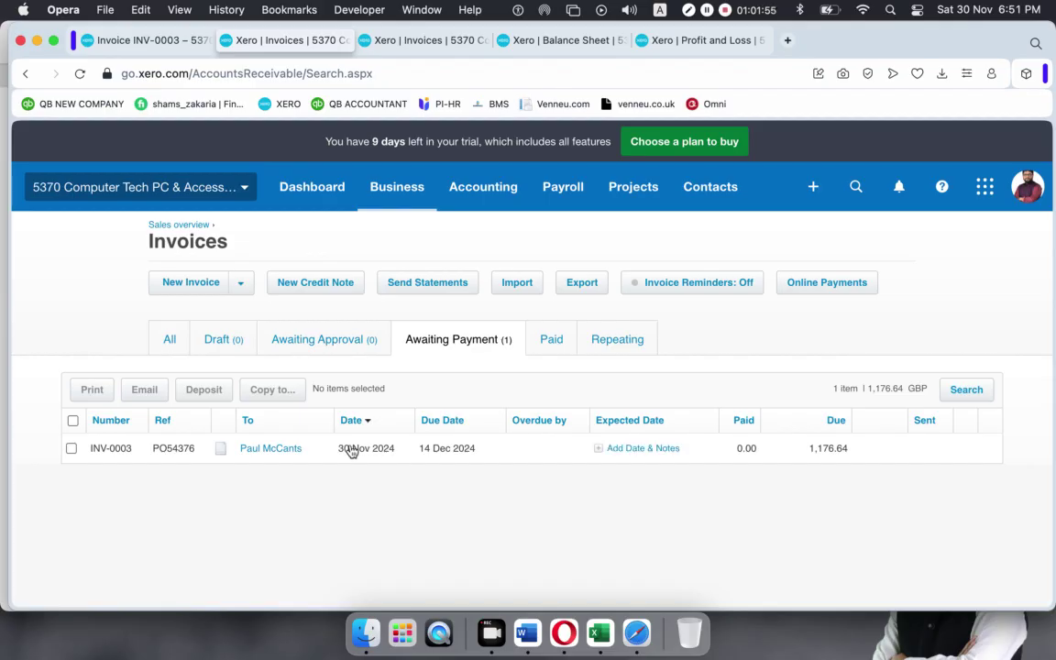
click(484, 452)
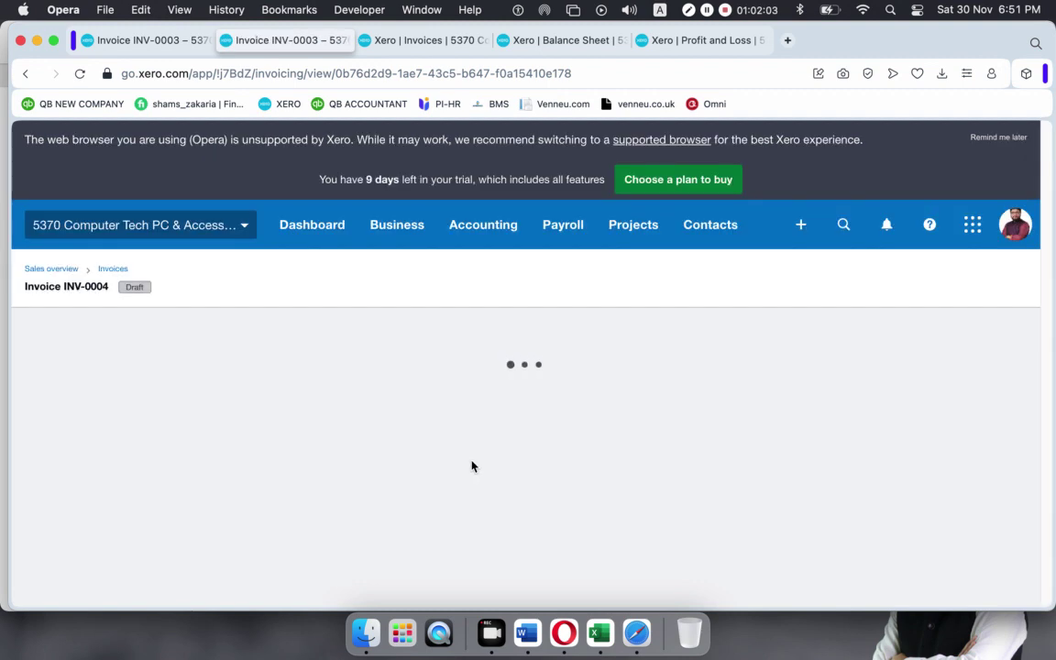
Review INV-0003's line items, noting the SSD Hard Drive line with quantity 7.
scroll(447, 447, down, 10)
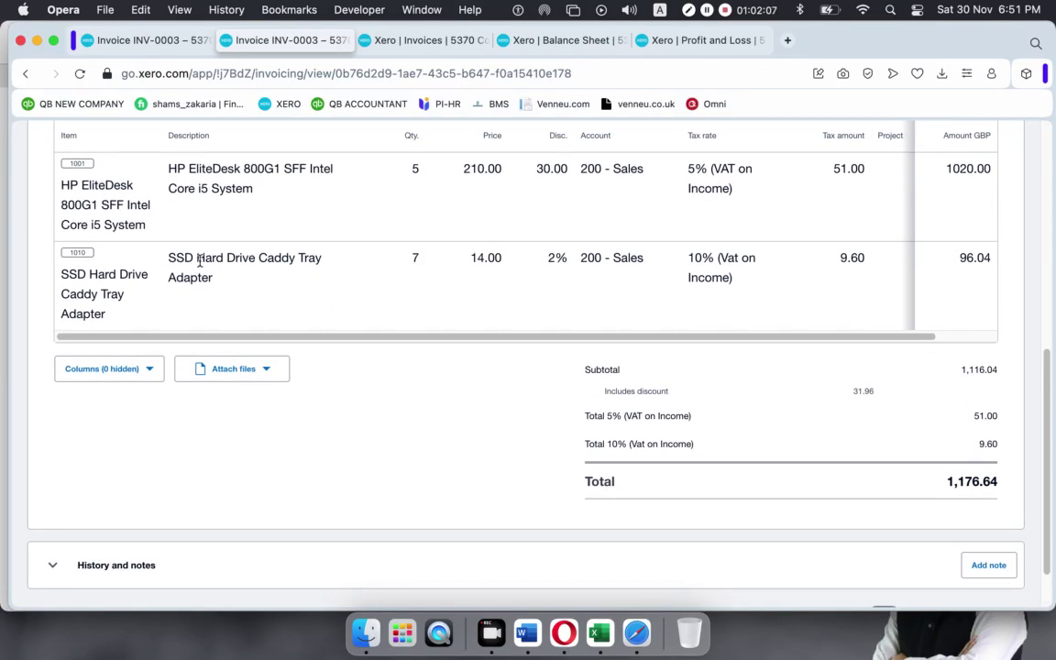
drag(166, 259, 254, 260)
drag(403, 266, 420, 263)
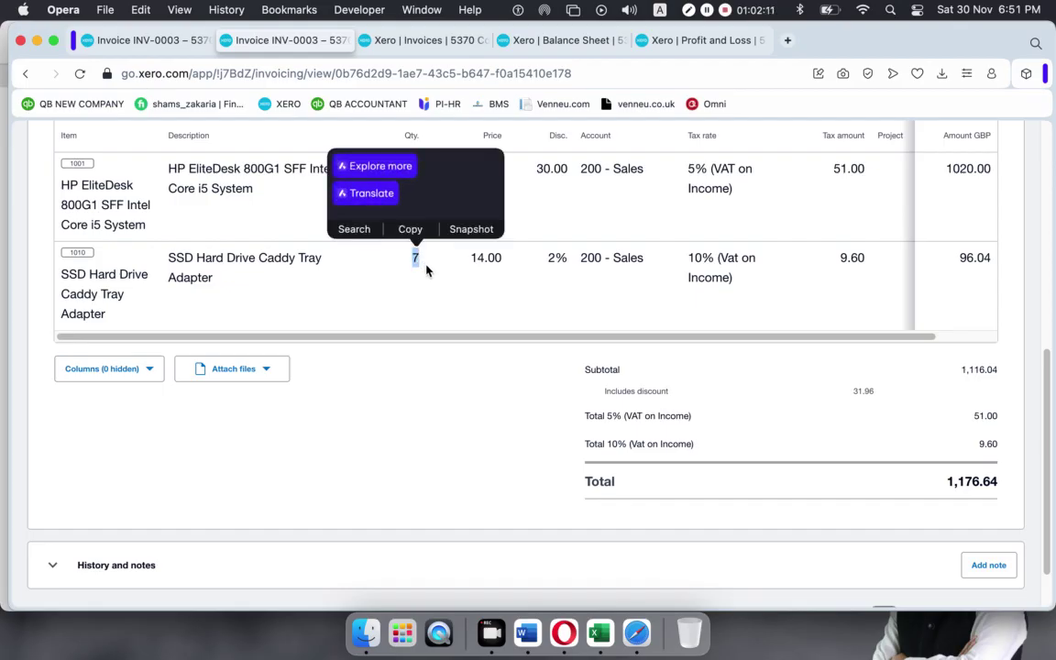
click(423, 371)
scroll(504, 331, up, 5)
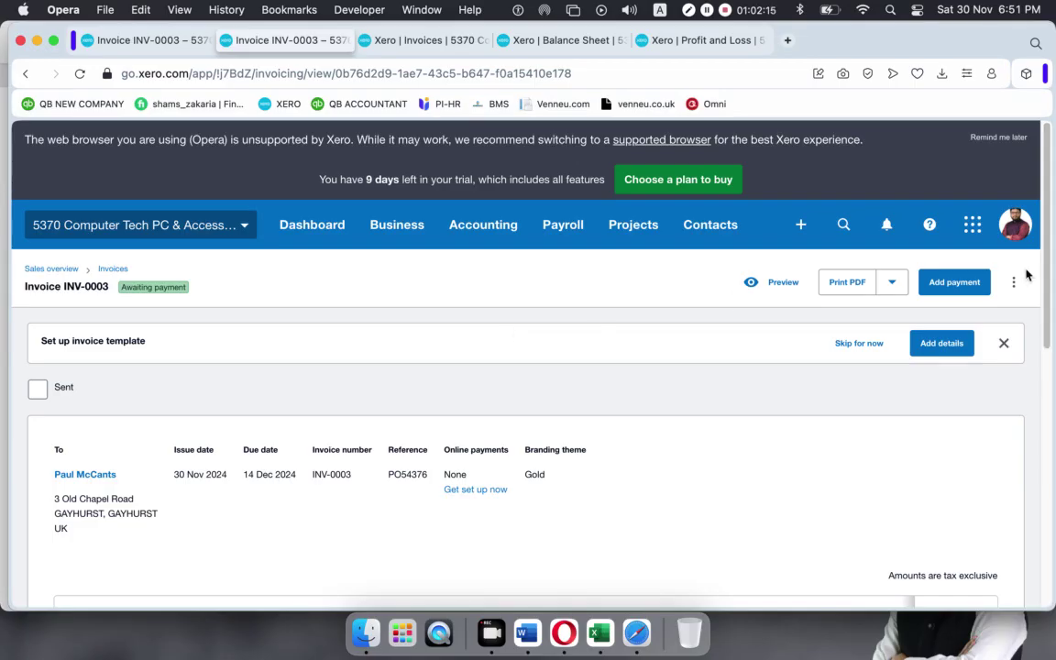
Dismiss the Set up invoice template prompt on the invoice.
click(1013, 281)
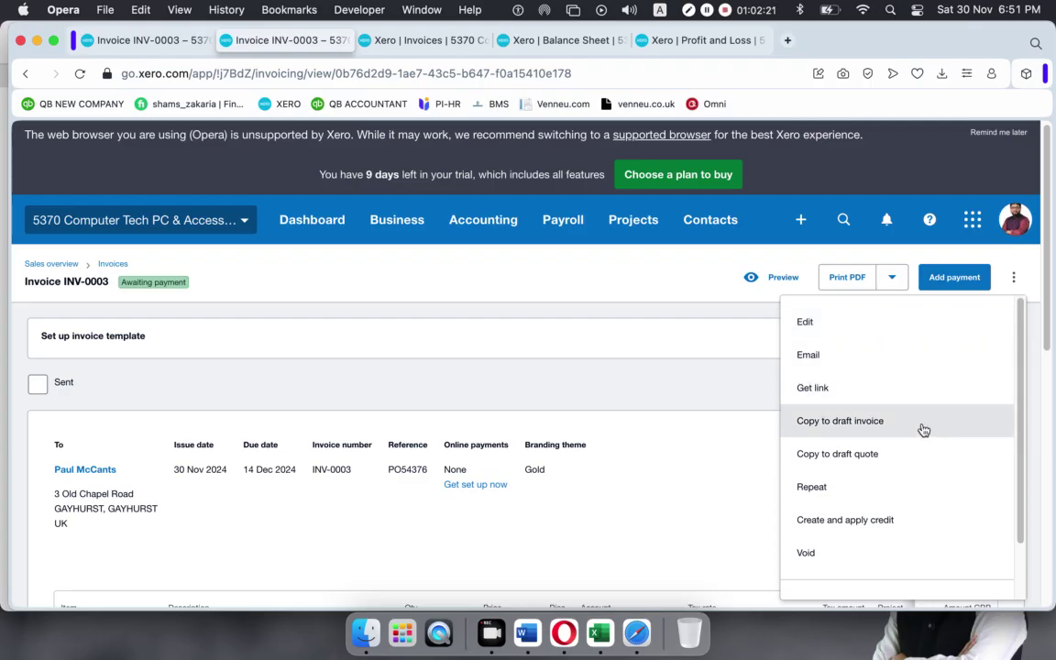
scroll(923, 429, down, 5)
scroll(924, 432, down, 3)
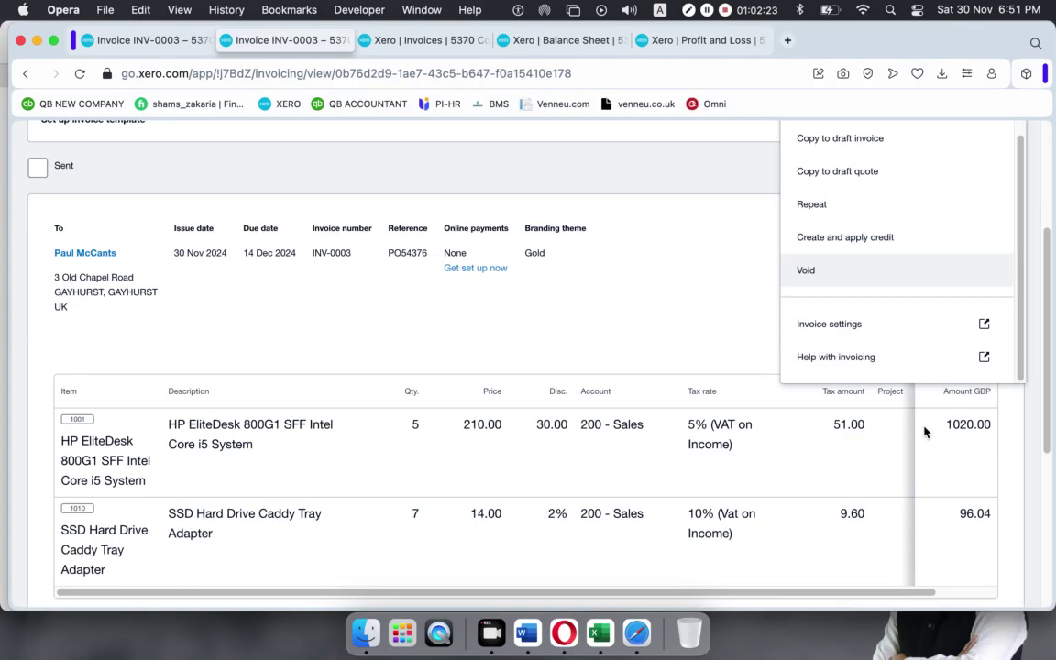
scroll(923, 430, up, 5)
click(625, 361)
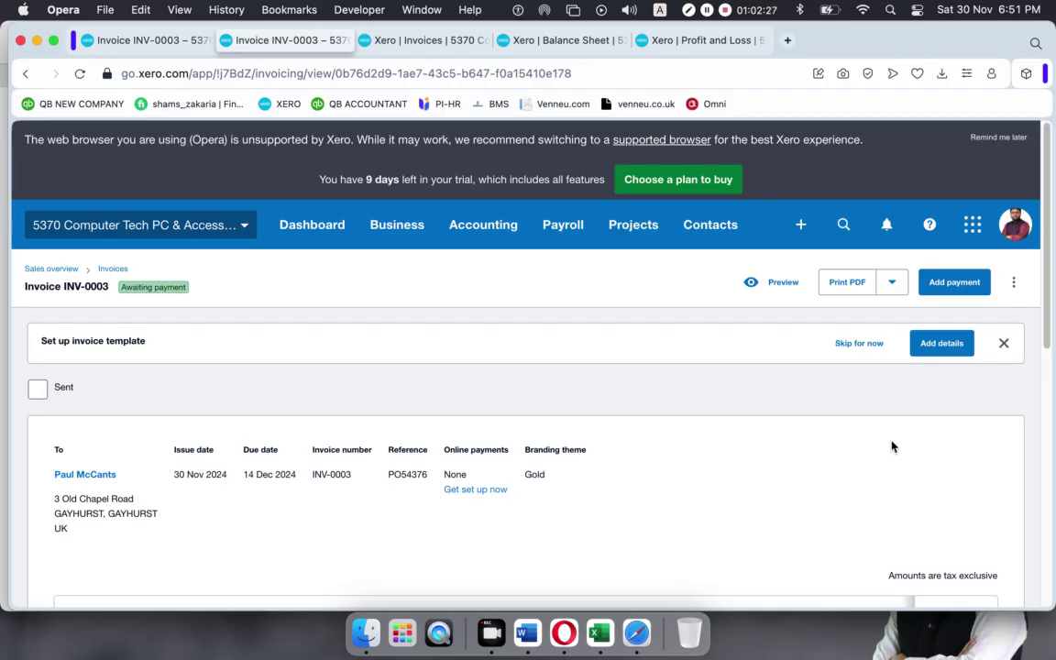
click(1012, 344)
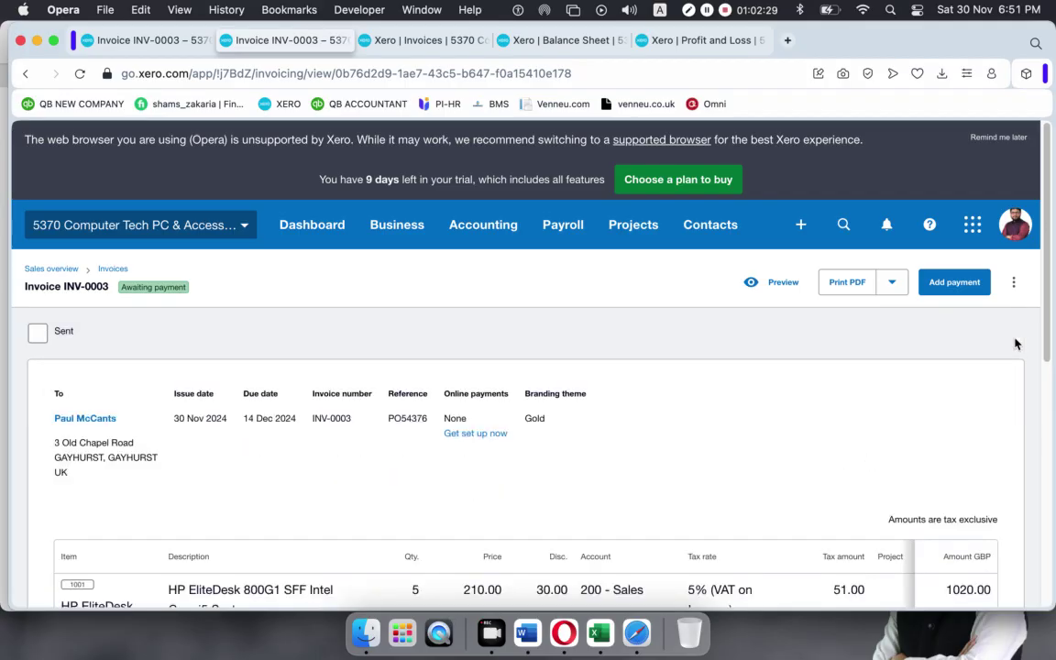
Choose Create and apply credit from the invoice's ⋮ more menu, opening credit note CN-0004.
click(1014, 280)
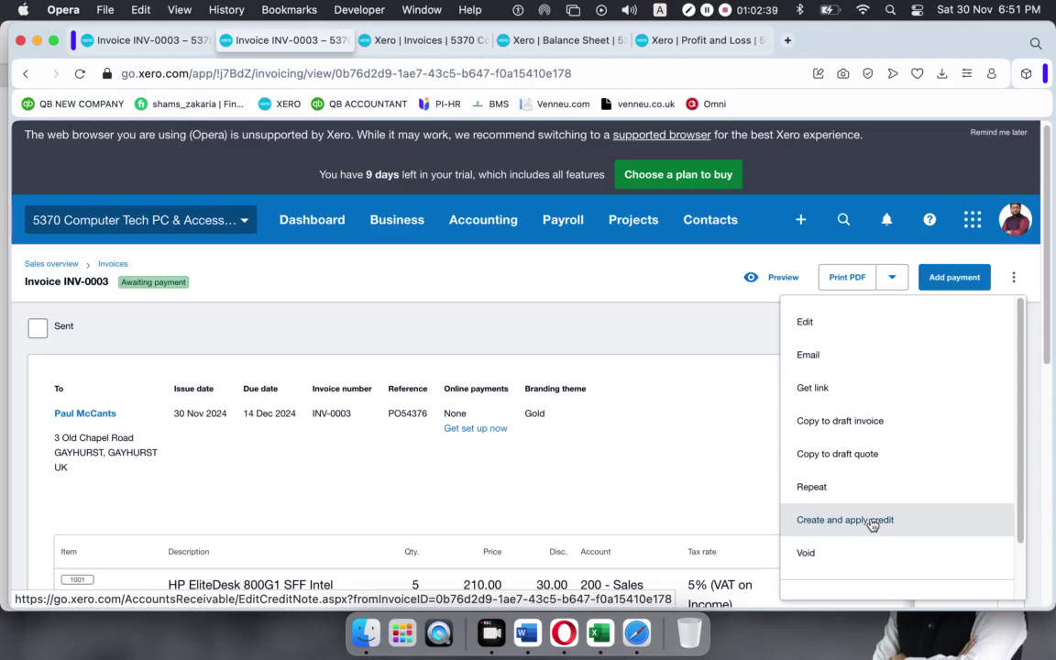
click(635, 416)
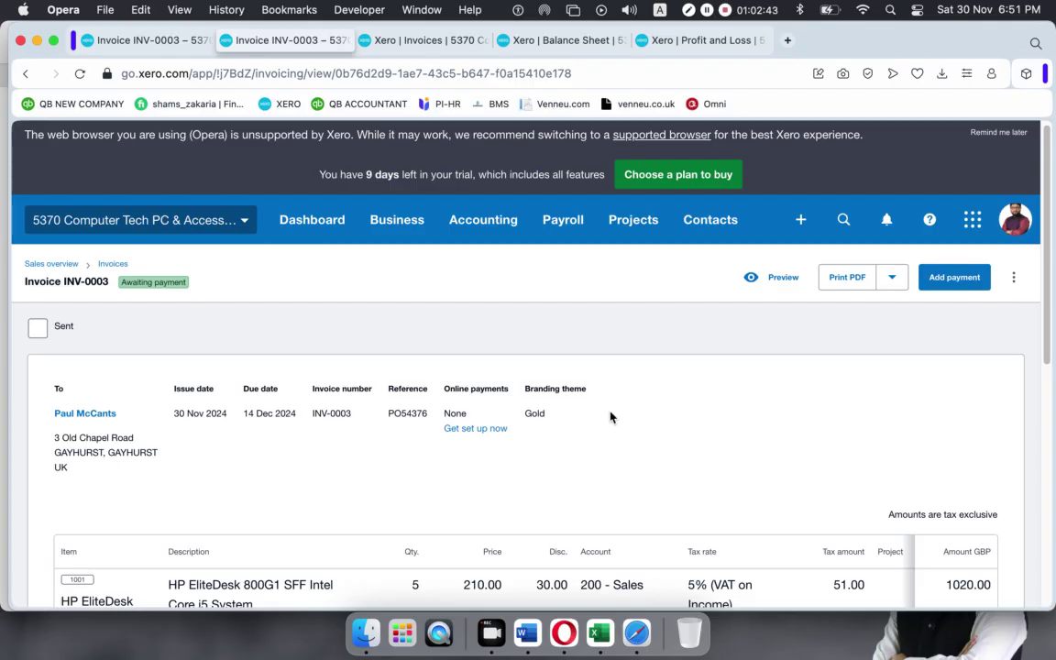
scroll(603, 414, down, 10)
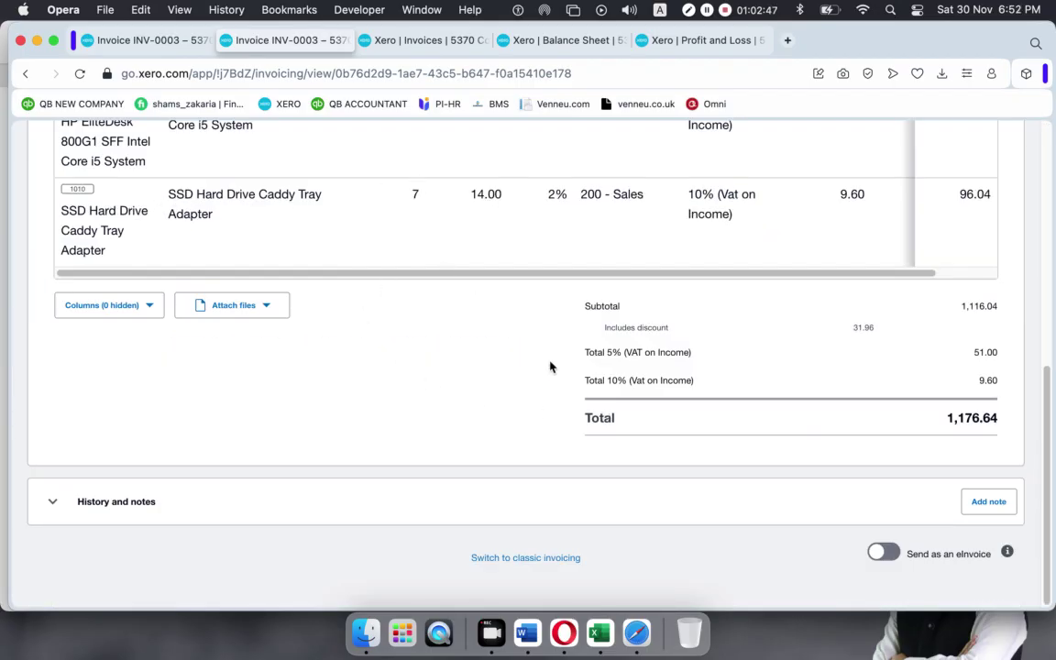
scroll(541, 367, up, 10)
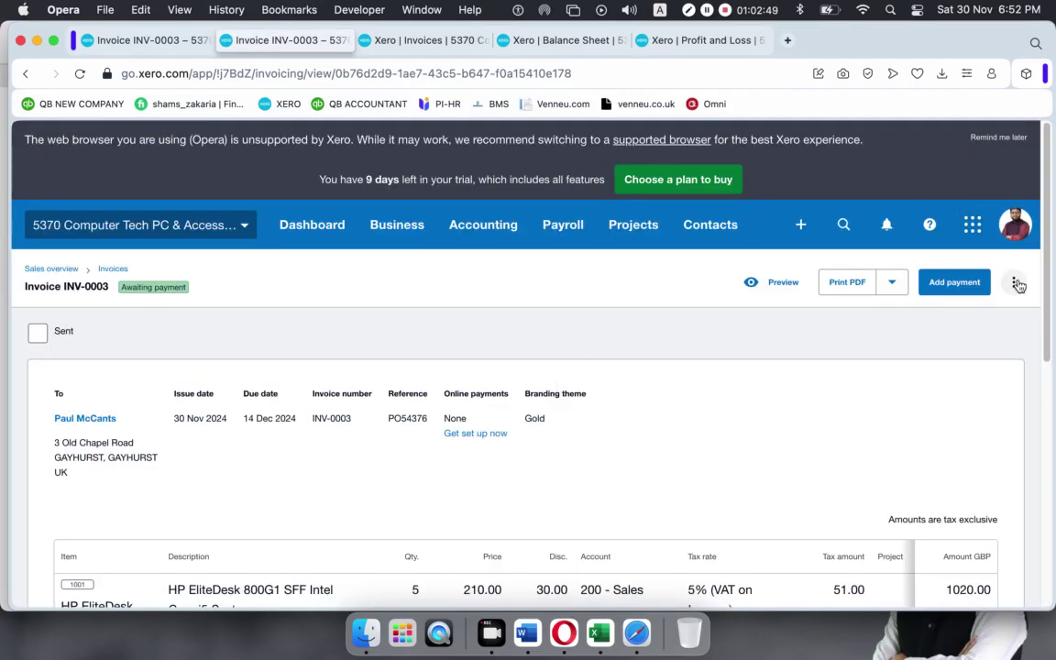
click(1016, 283)
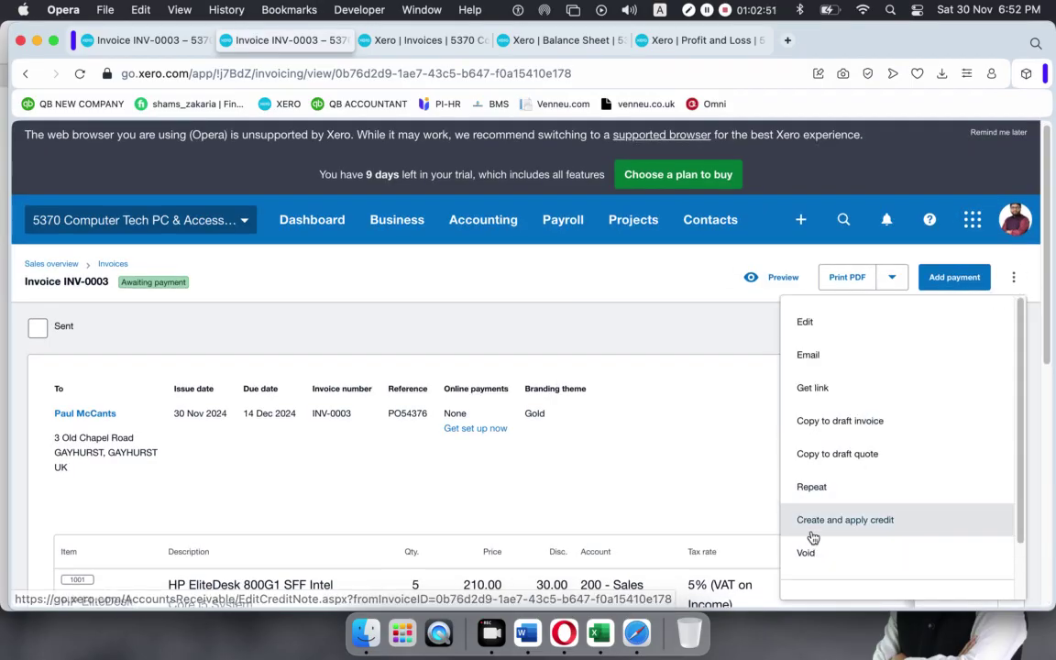
click(871, 530)
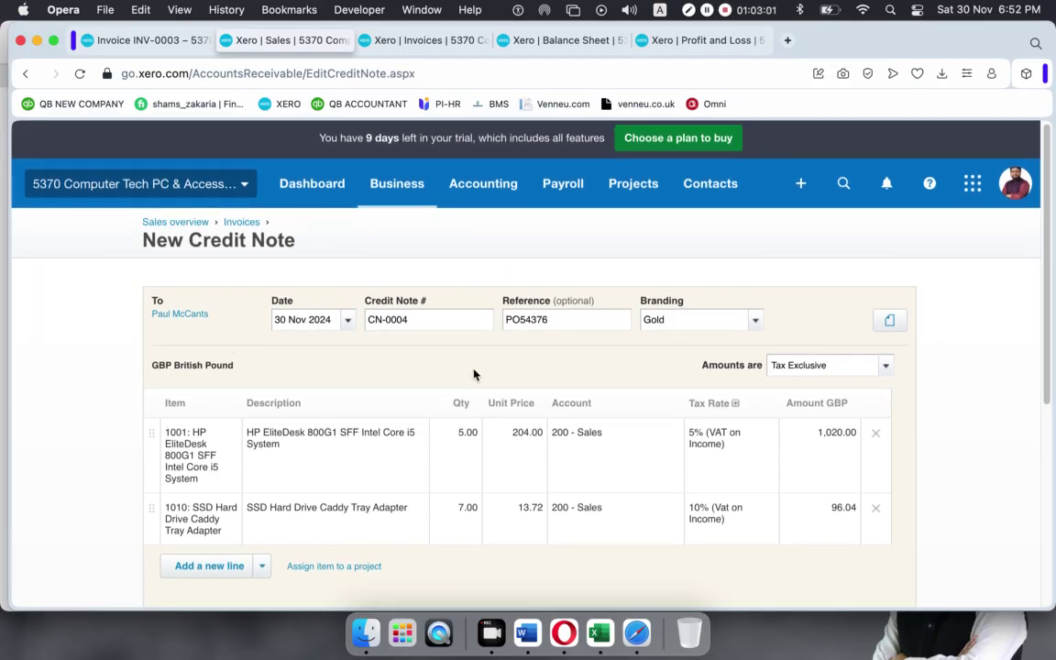
Remove the HP EliteDesk line from credit note CN-0004.
scroll(474, 374, down, 5)
scroll(474, 374, up, 5)
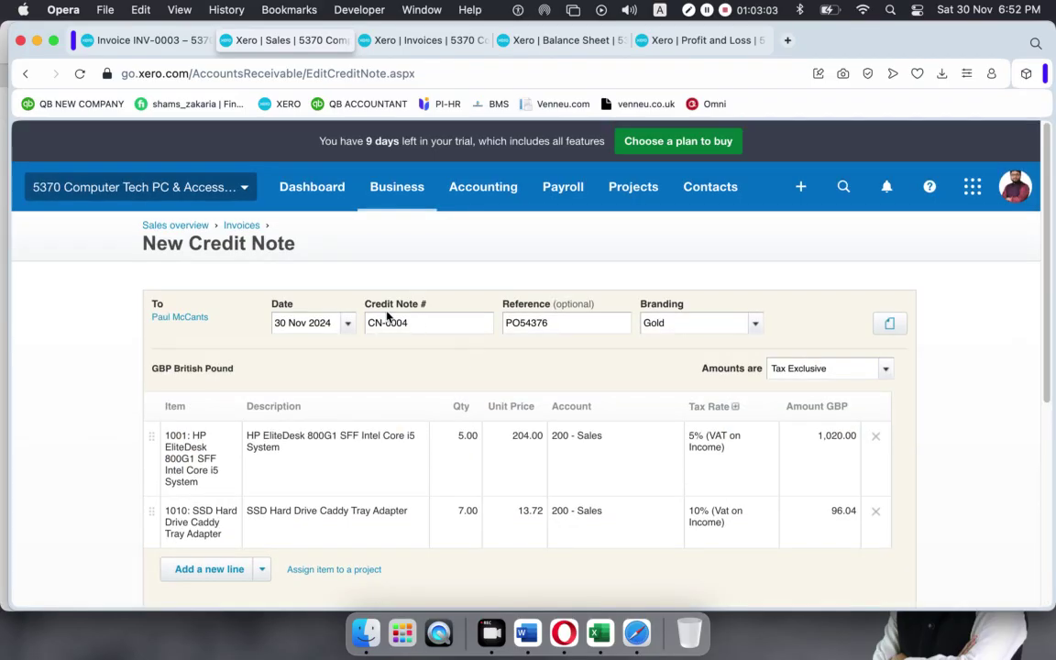
drag(412, 323, 353, 328)
scroll(376, 393, down, 5)
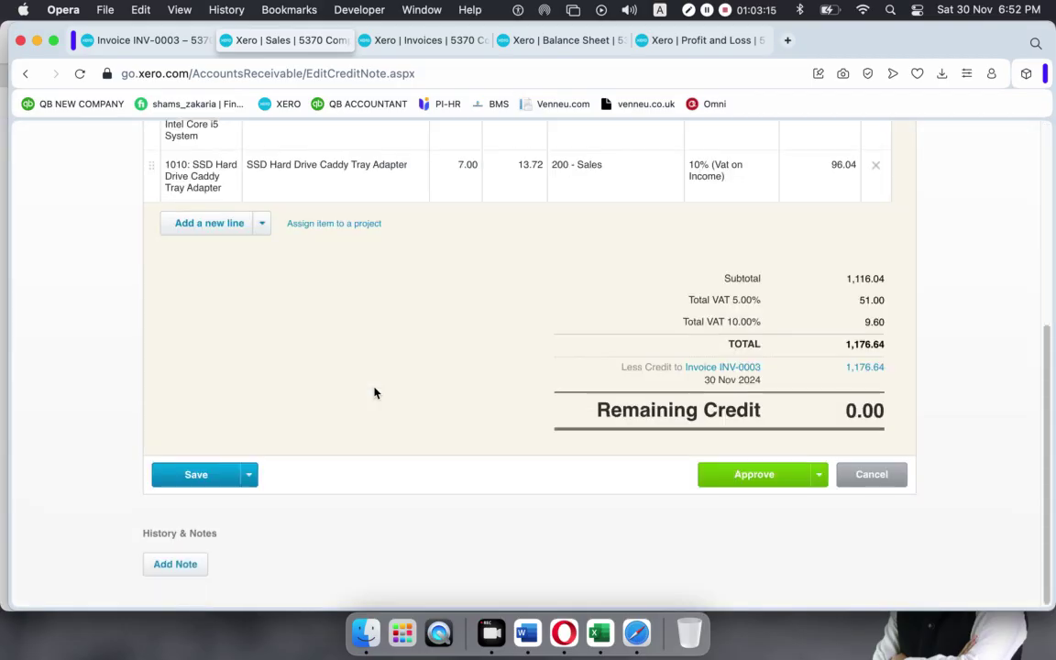
scroll(376, 393, up, 1)
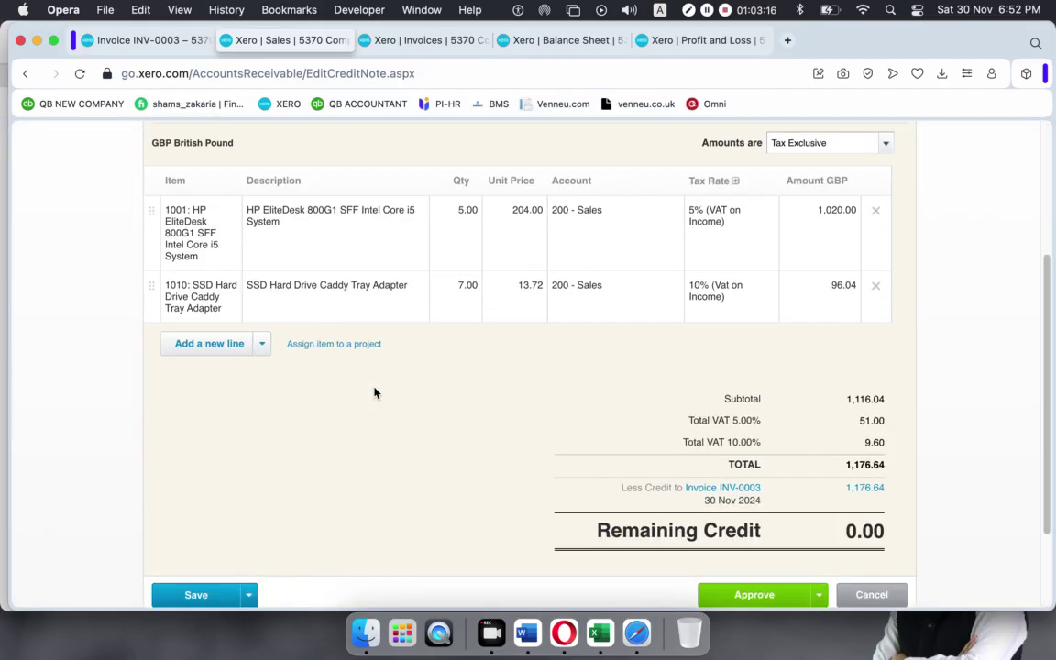
click(472, 293)
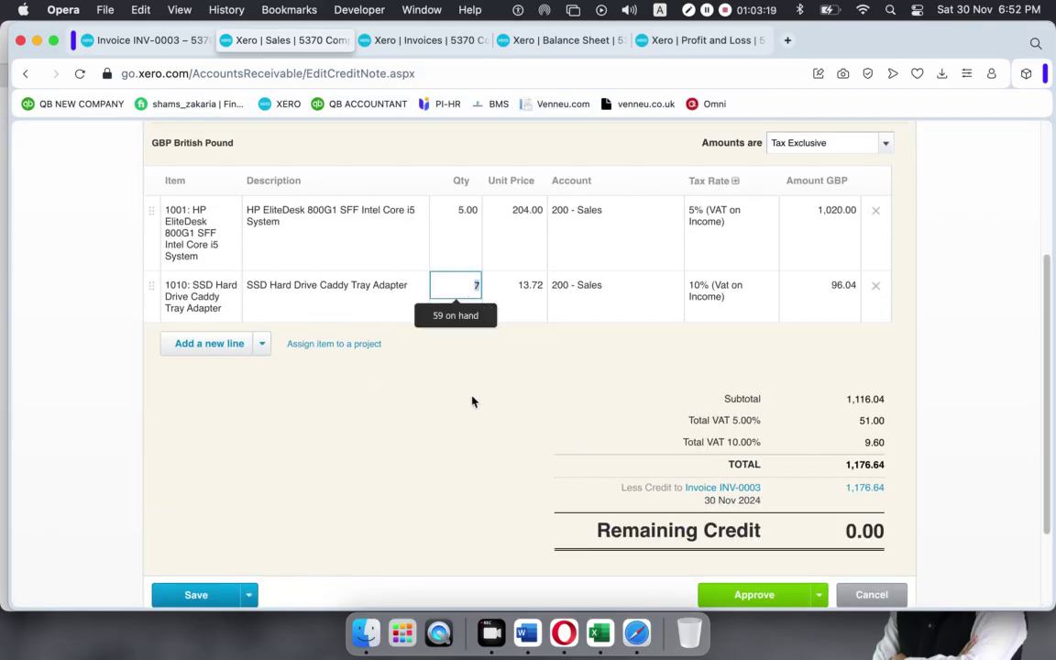
click(468, 204)
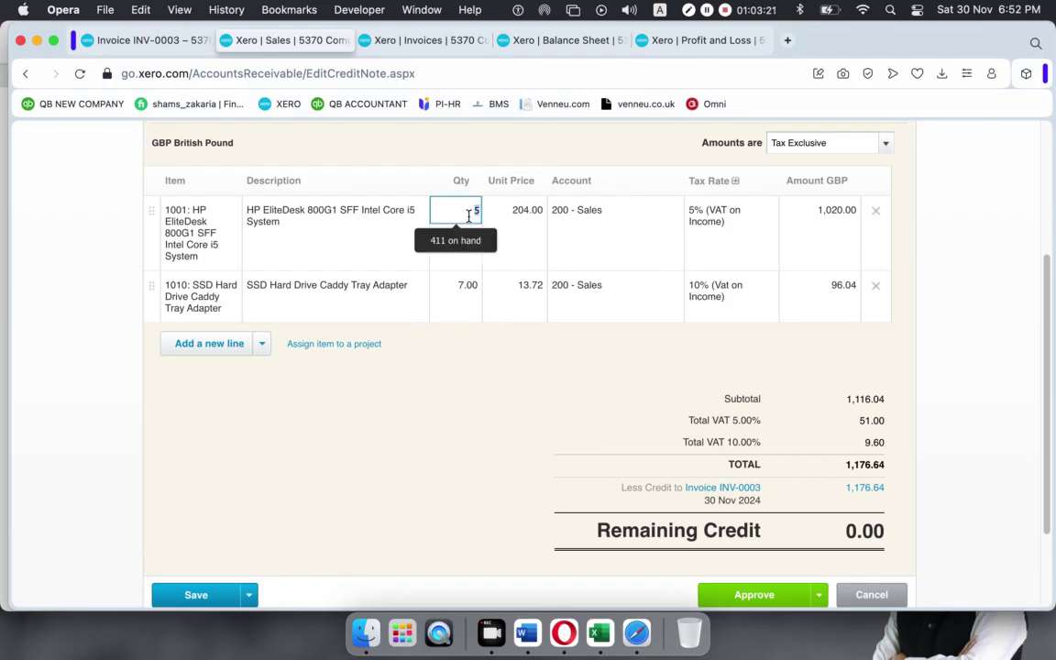
click(883, 216)
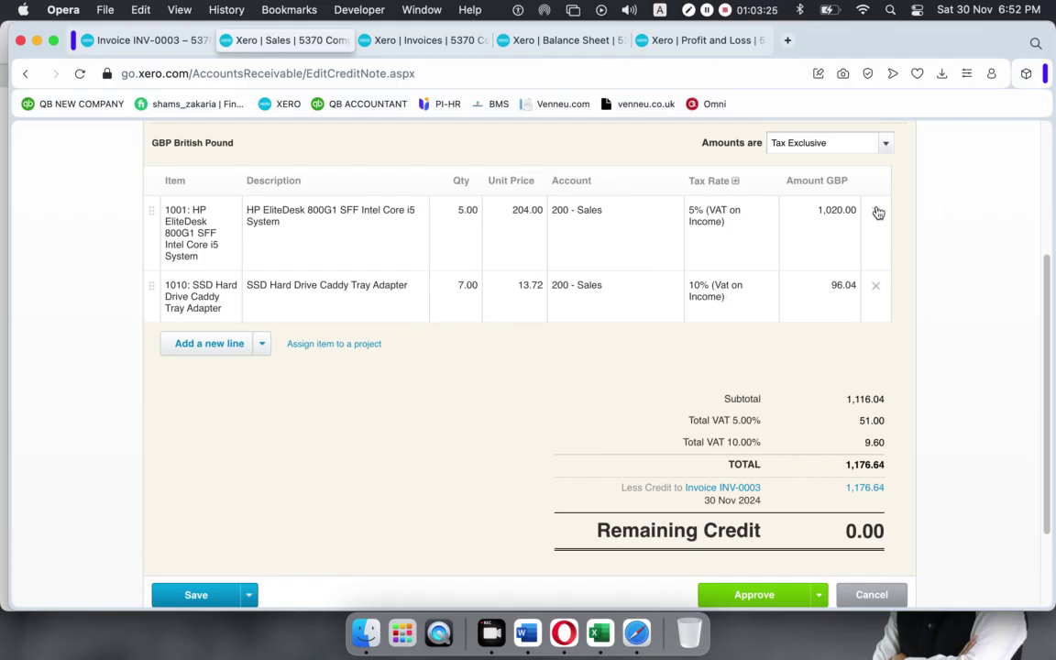
click(877, 212)
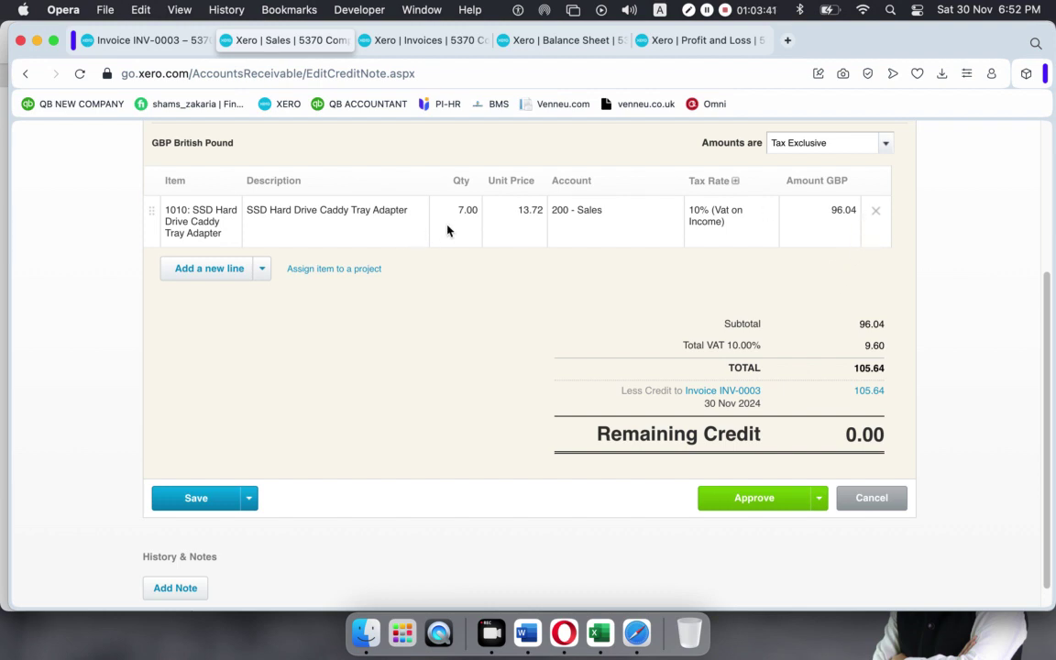
Change the SSD Hard Drive Caddy Tray Adapter quantity from 7 to 2, totalling 30.18.
click(469, 212)
text(2)
click(381, 438)
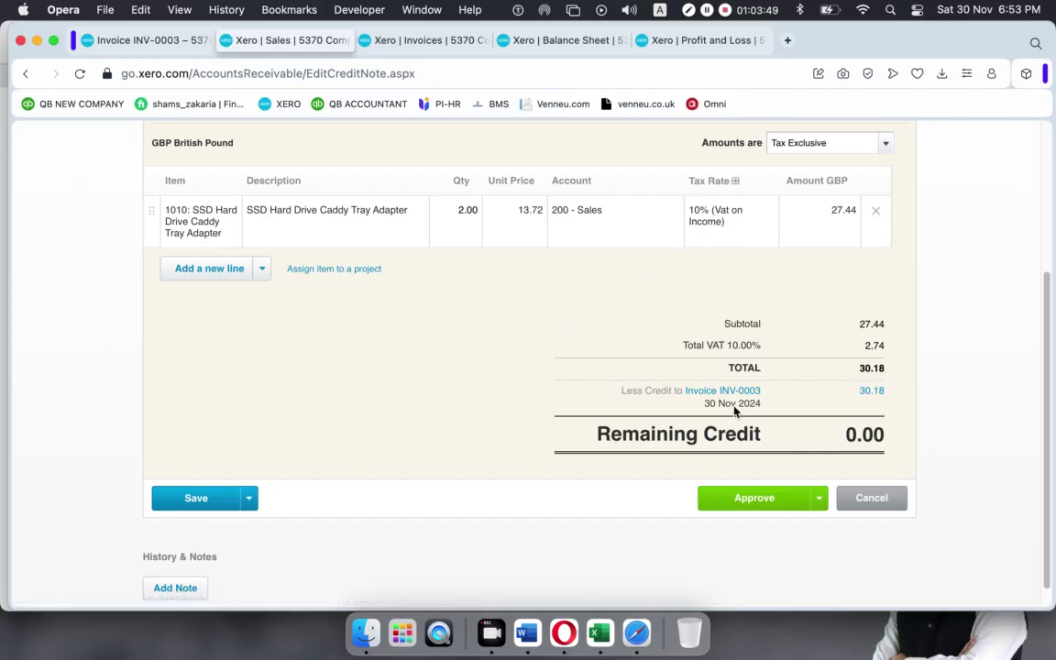
scroll(779, 310, up, 5)
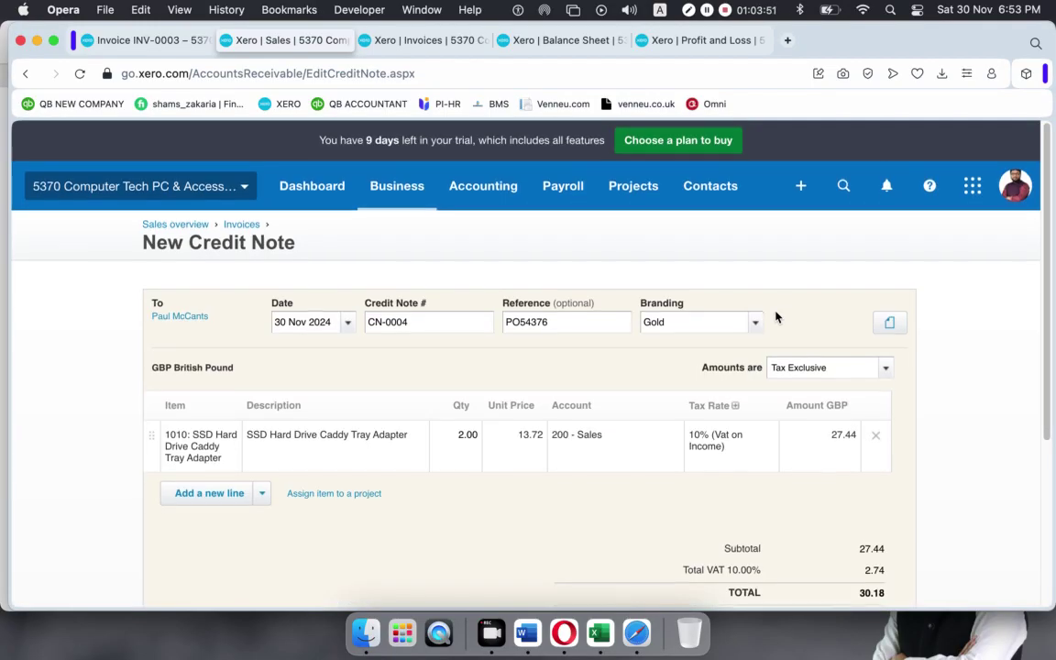
scroll(776, 316, down, 1)
scroll(775, 316, down, 5)
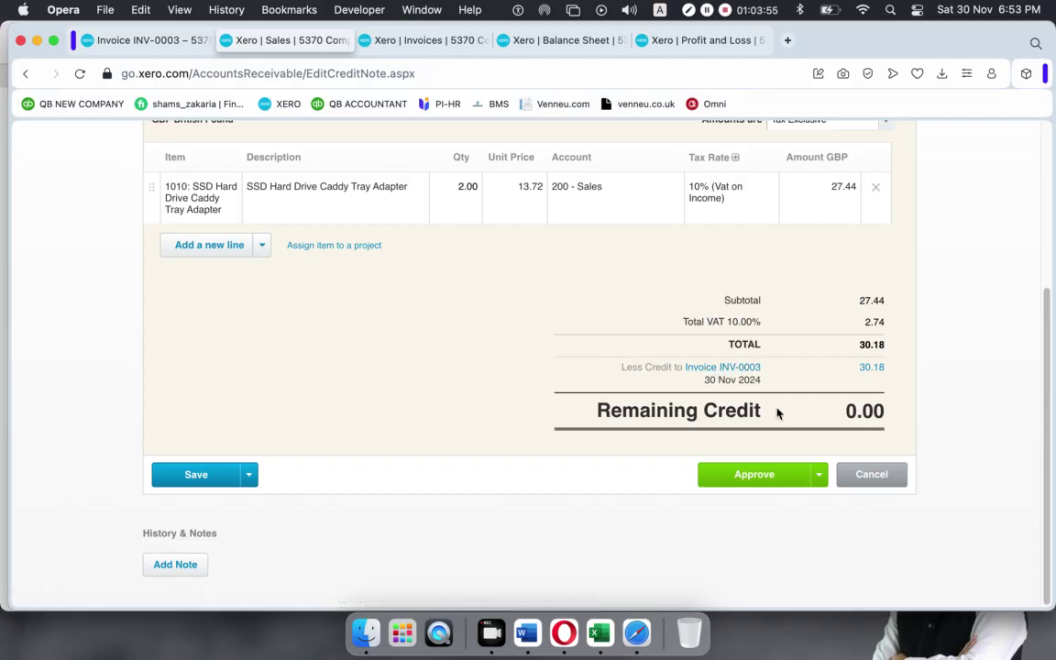
Approve credit note CN-0004 for 30.18 against INV-0003.
click(754, 476)
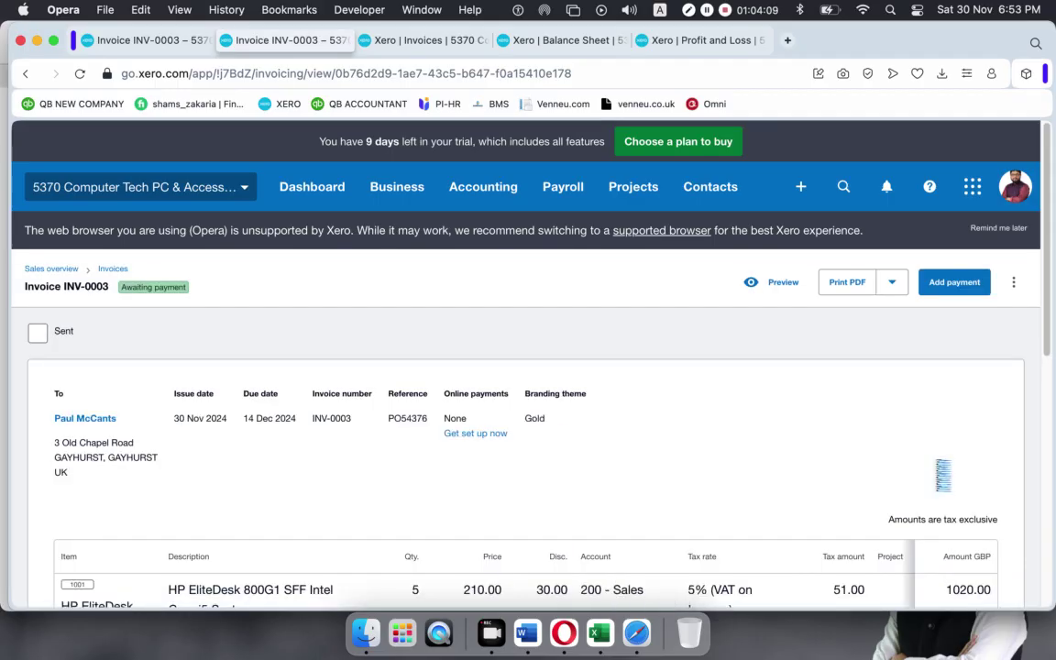
right_click(810, 114)
click(119, 268)
click(113, 266)
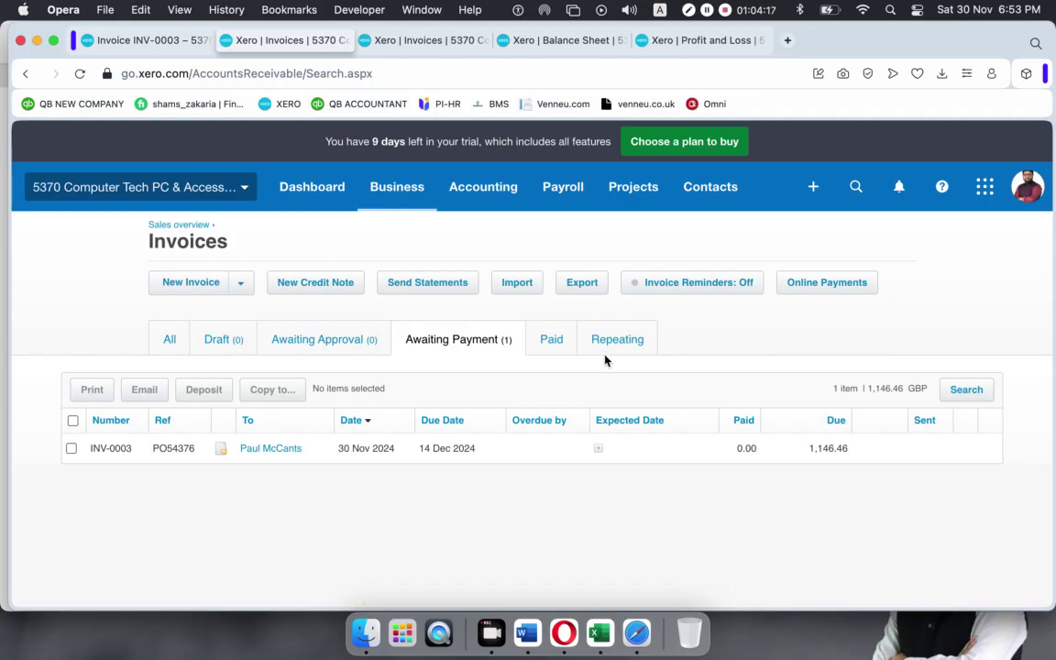
click(538, 450)
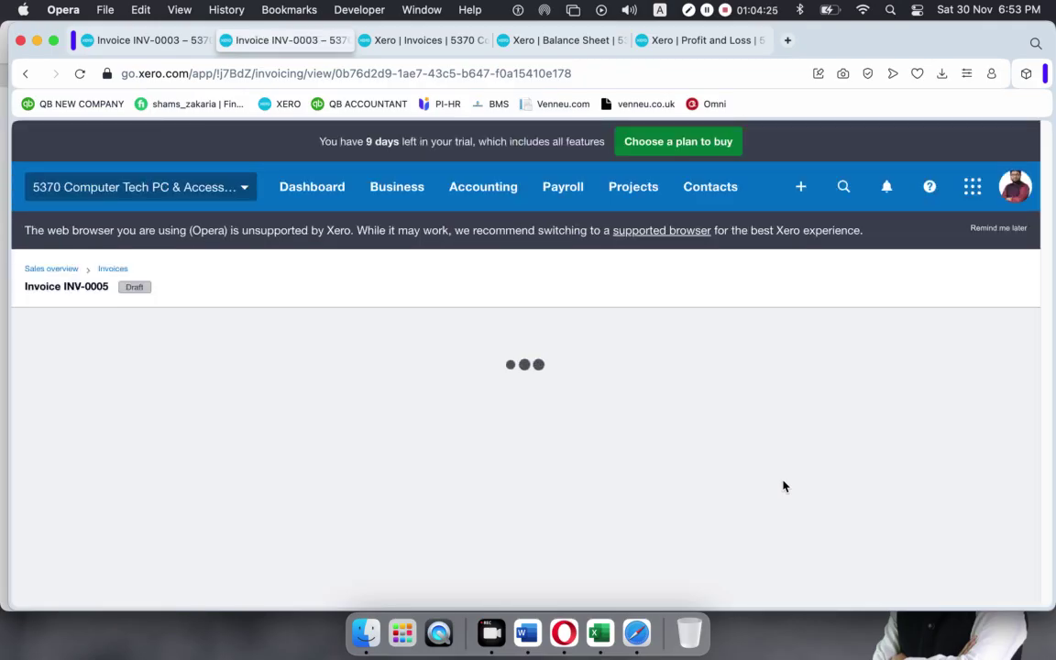
scroll(773, 420, down, 5)
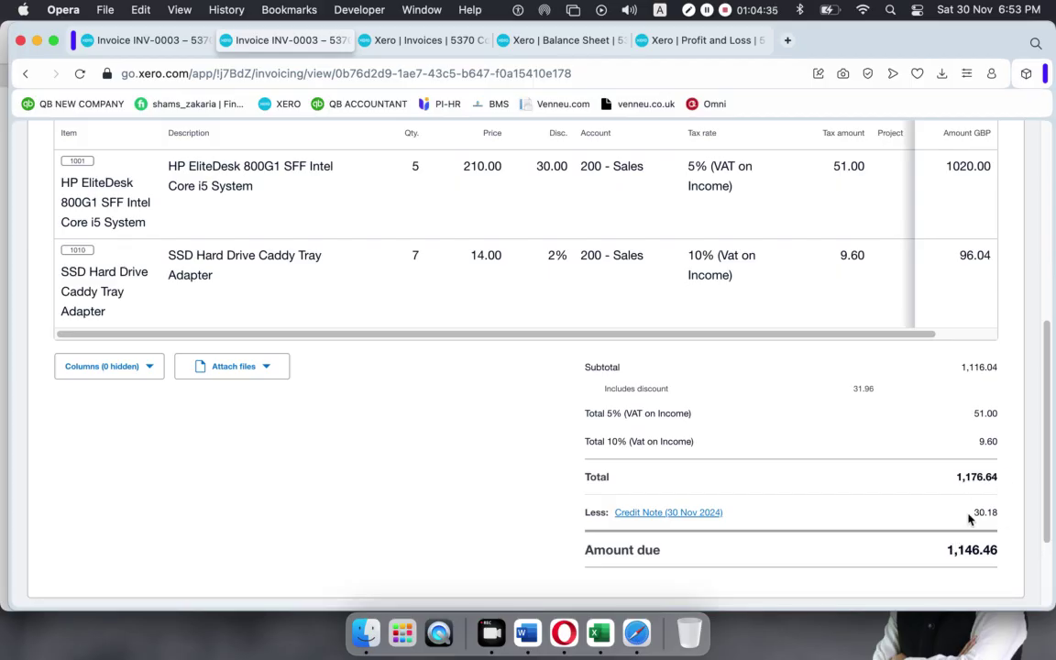
scroll(771, 445, up, 5)
scroll(407, 489, down, 2)
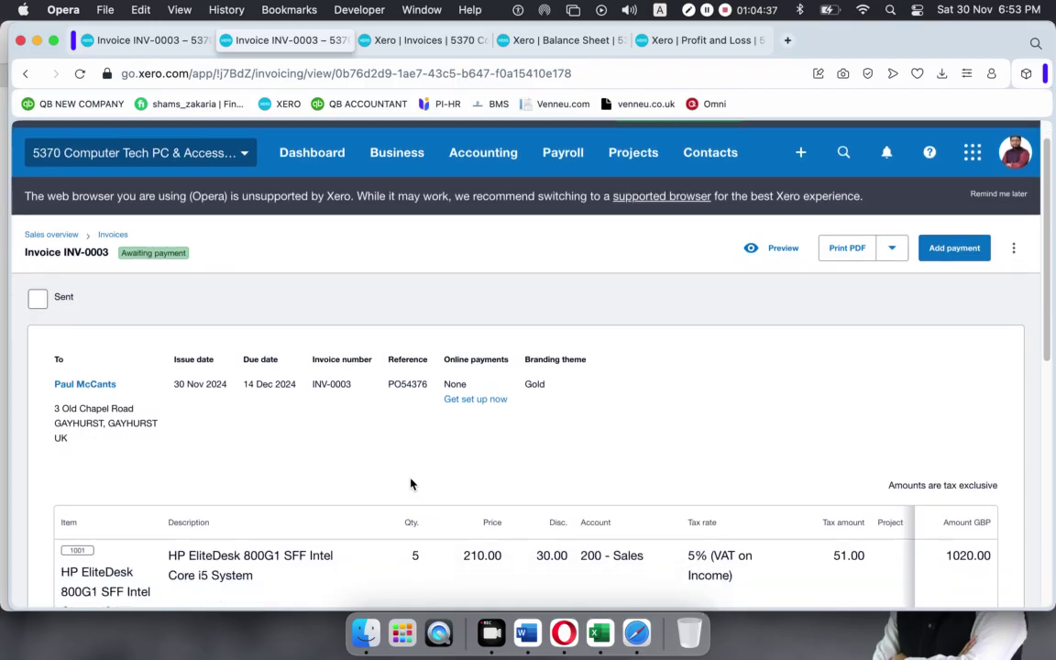
scroll(431, 484, down, 2)
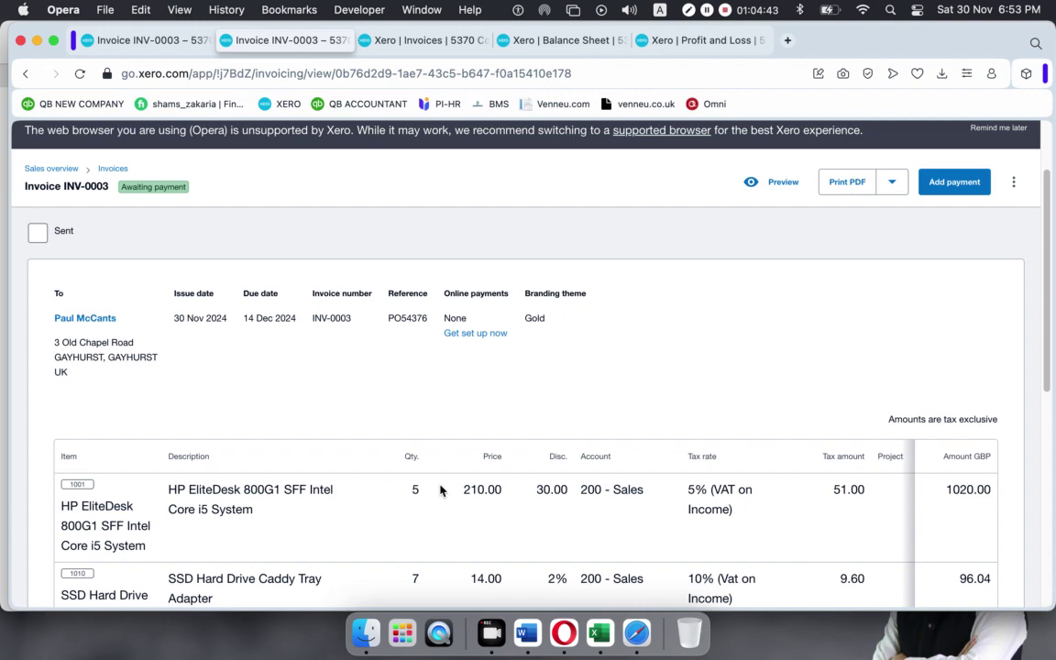
scroll(573, 483, down, 15)
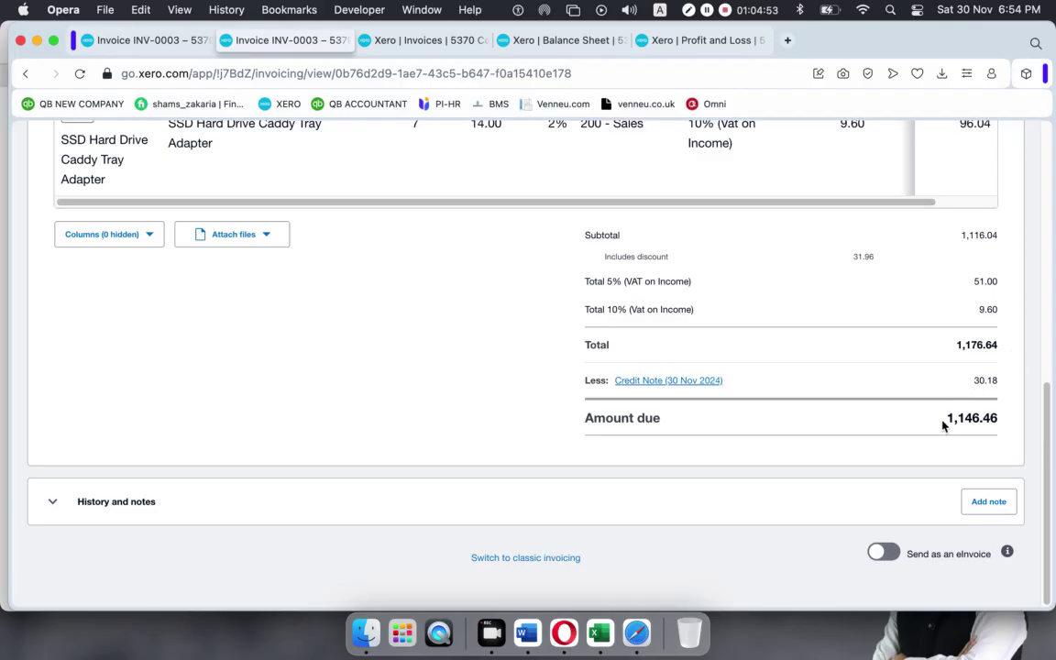
drag(941, 424, 999, 420)
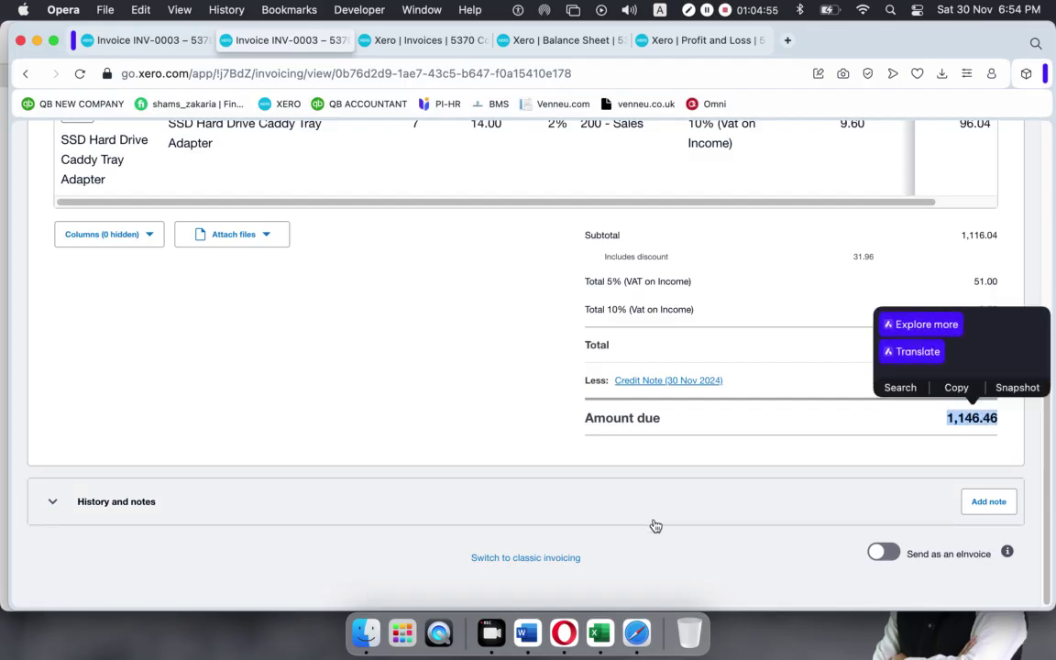
click(422, 395)
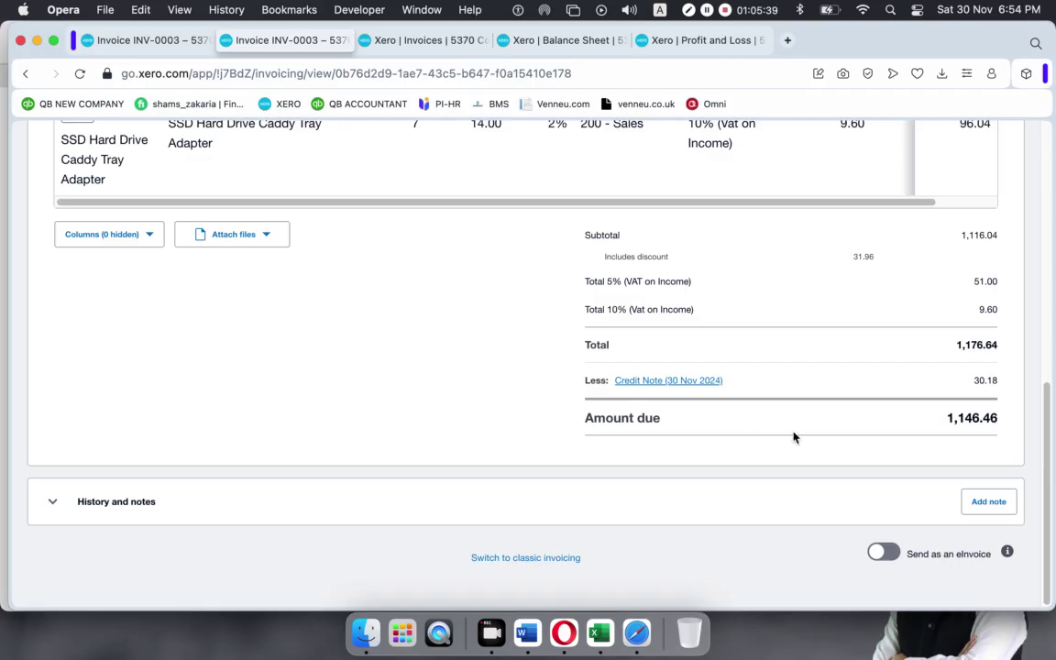
scroll(457, 317, up, 15)
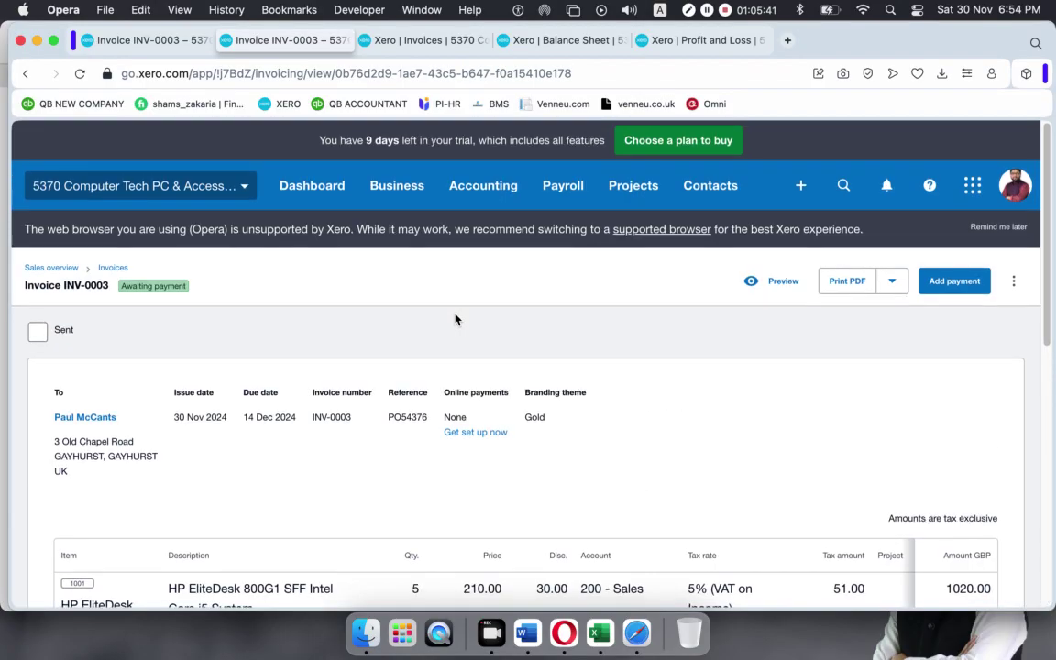
scroll(456, 318, down, 15)
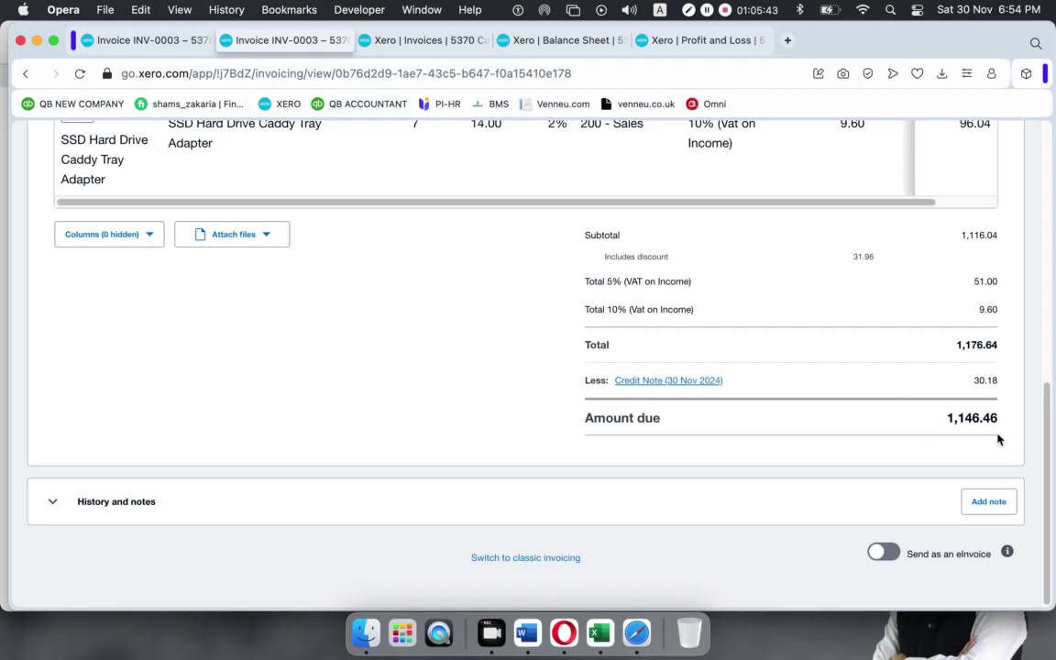
scroll(850, 403, up, 15)
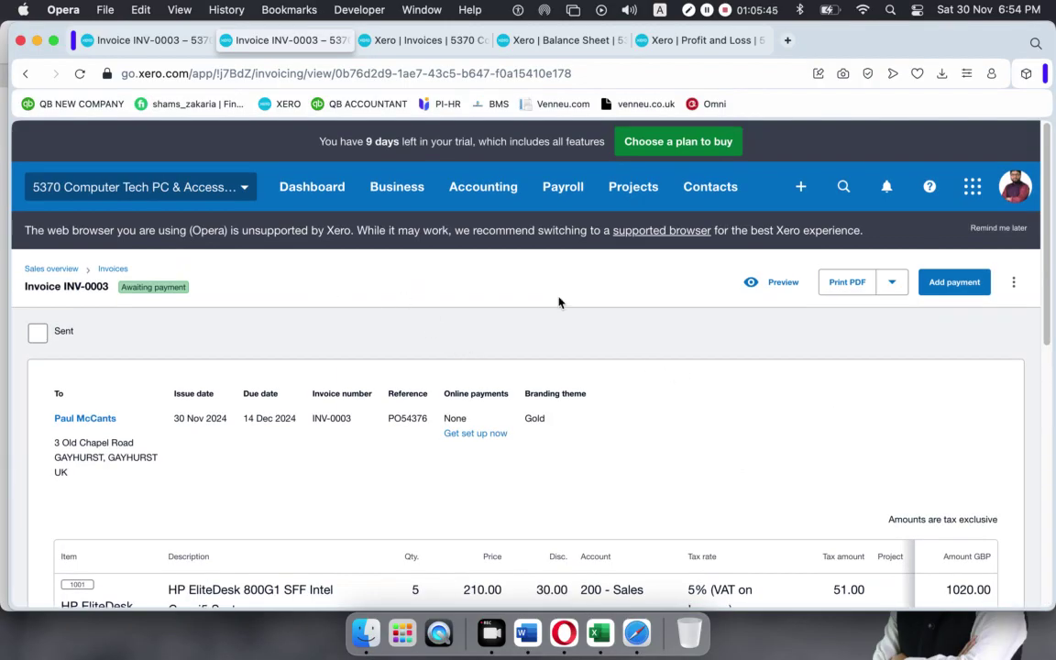
Record the 1,146.46 payment on INV-0003 into the 101R RBS Bank checking account.
click(940, 291)
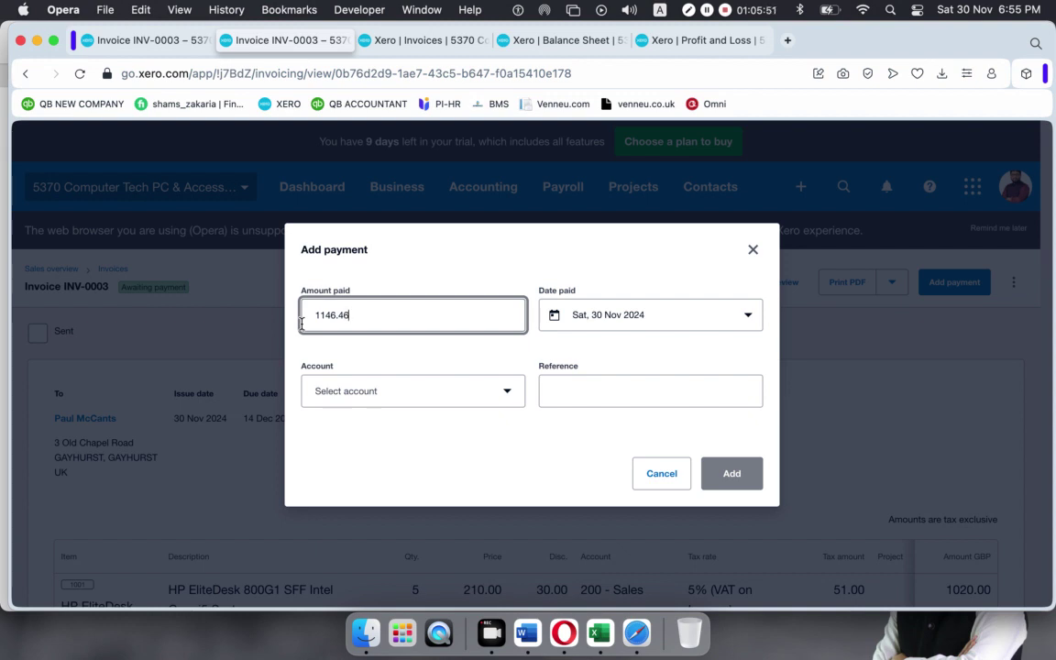
click(503, 402)
click(384, 243)
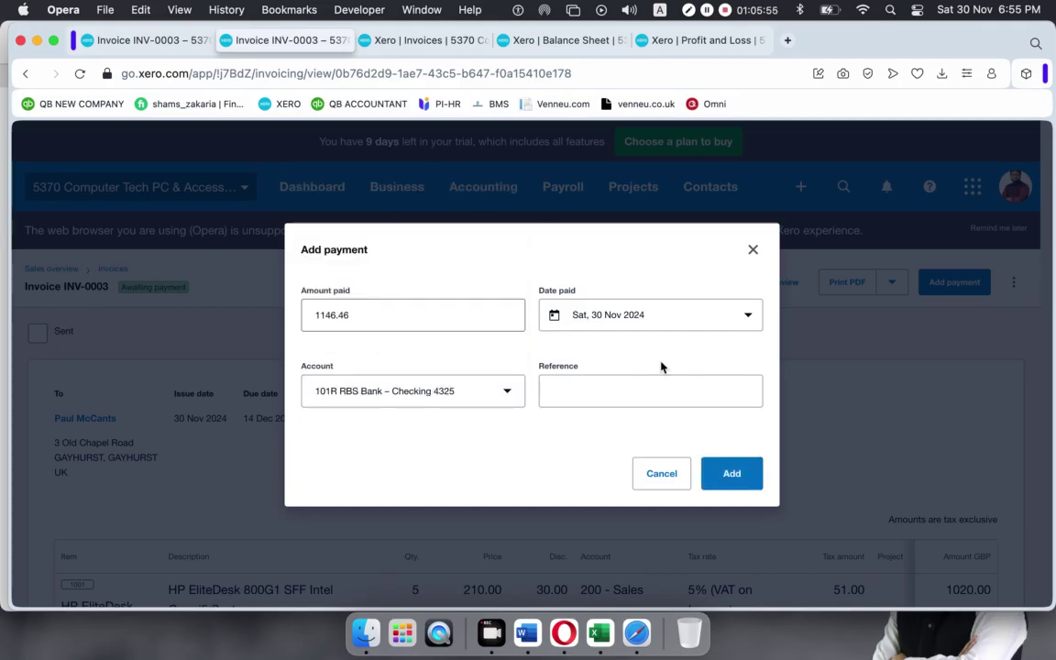
click(738, 470)
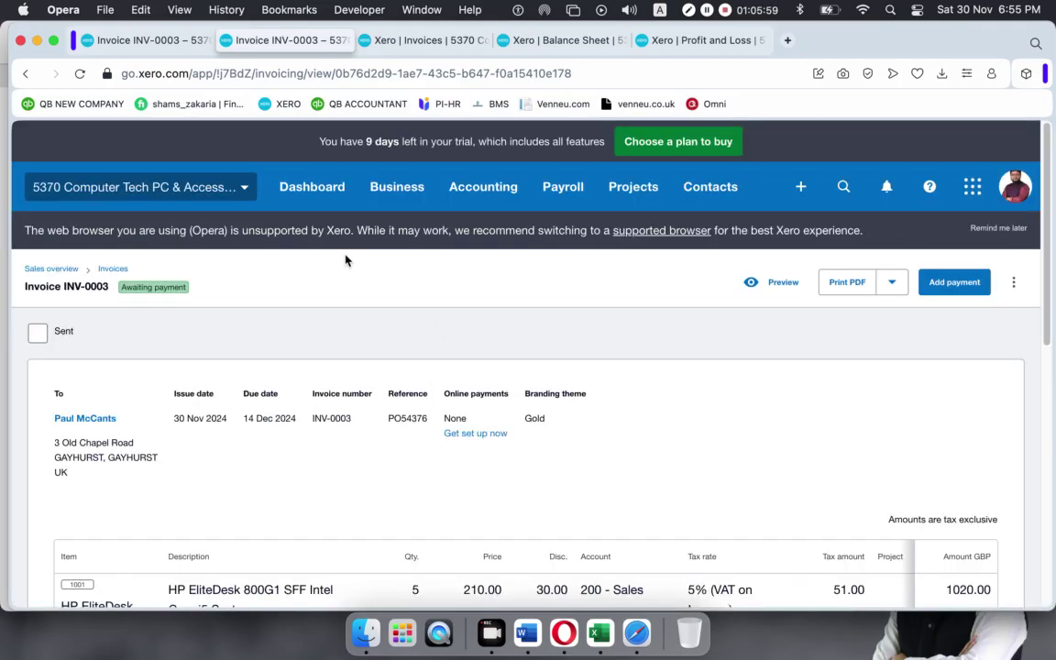
click(64, 273)
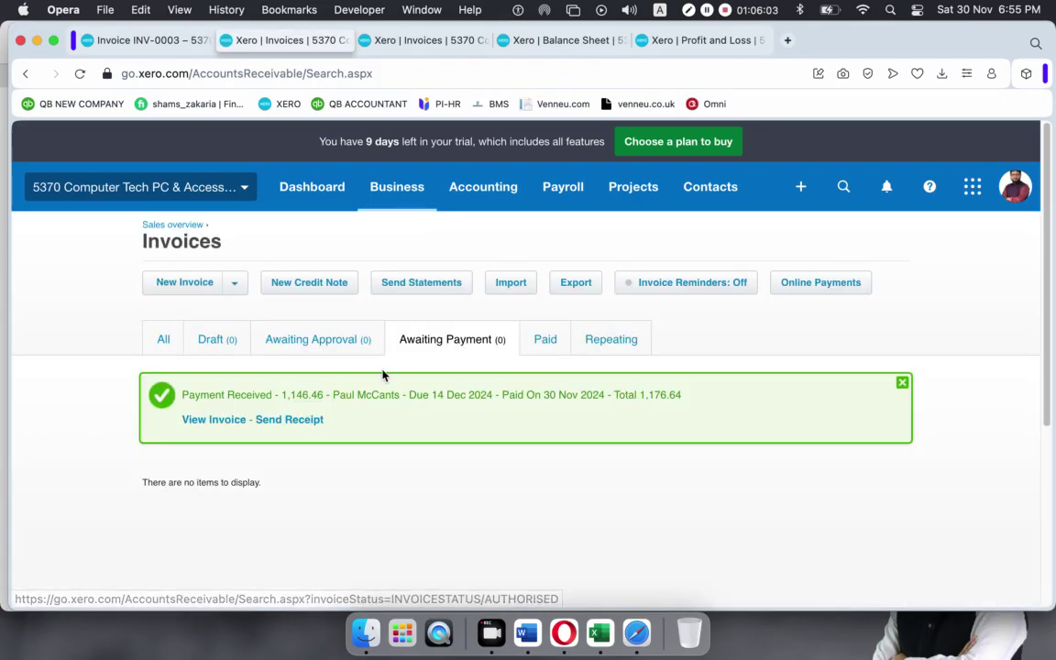
View the Paid invoices list and duplicate the INV-0003 browser tab.
click(547, 341)
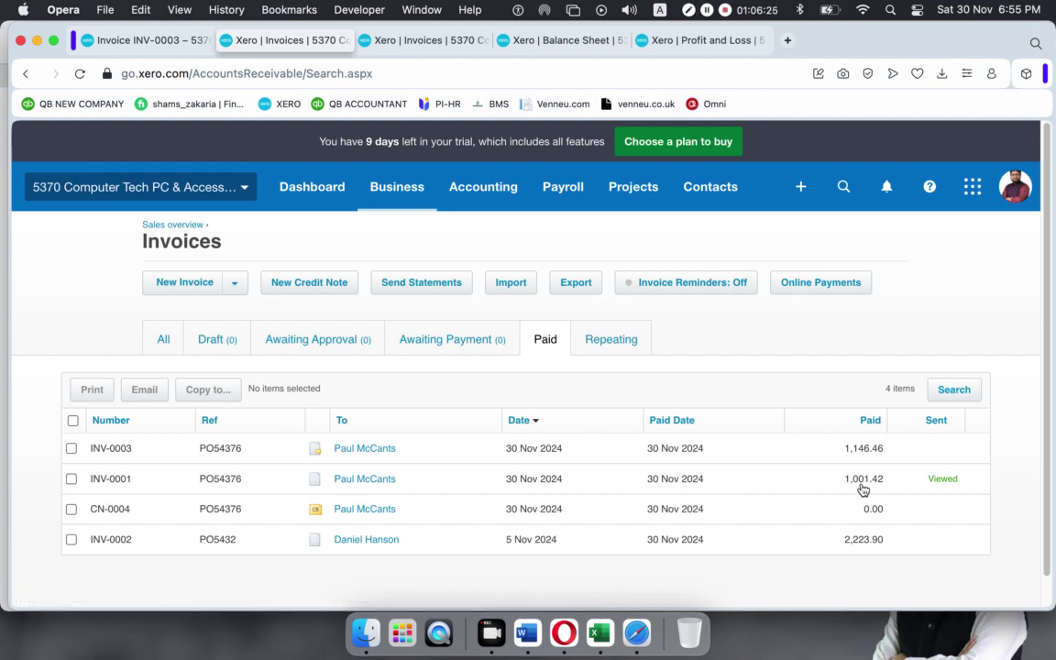
right_click(475, 486)
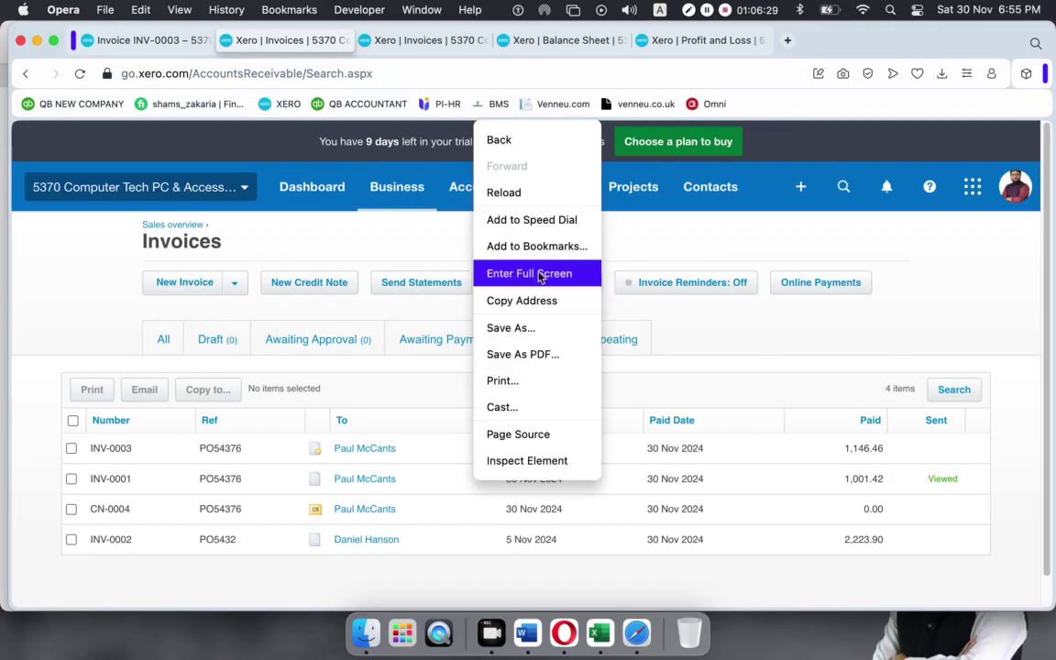
click(435, 485)
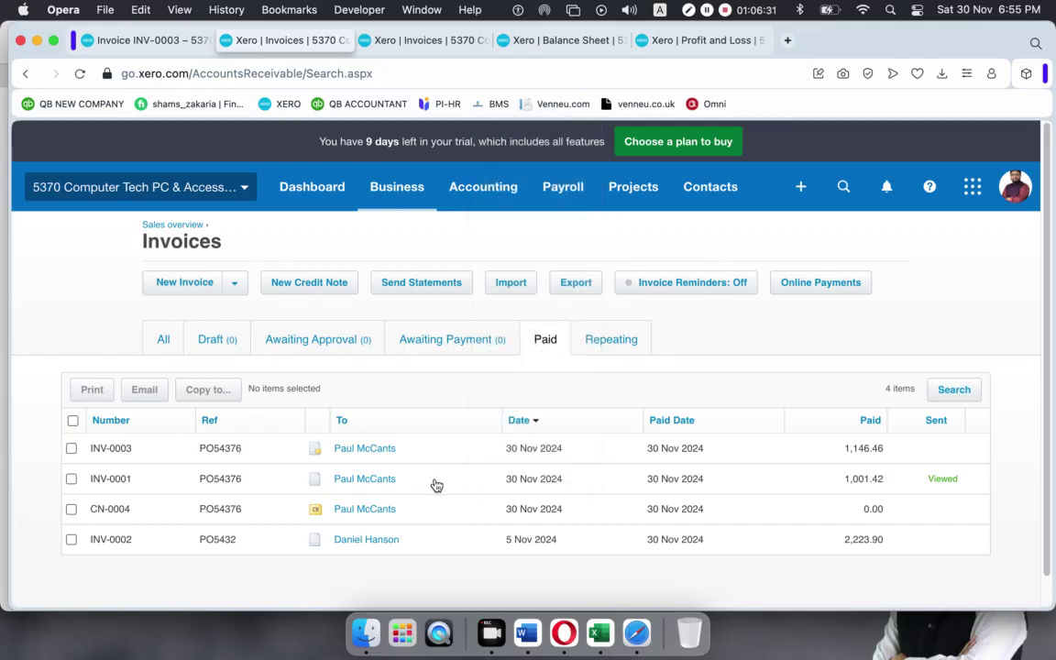
right_click(436, 486)
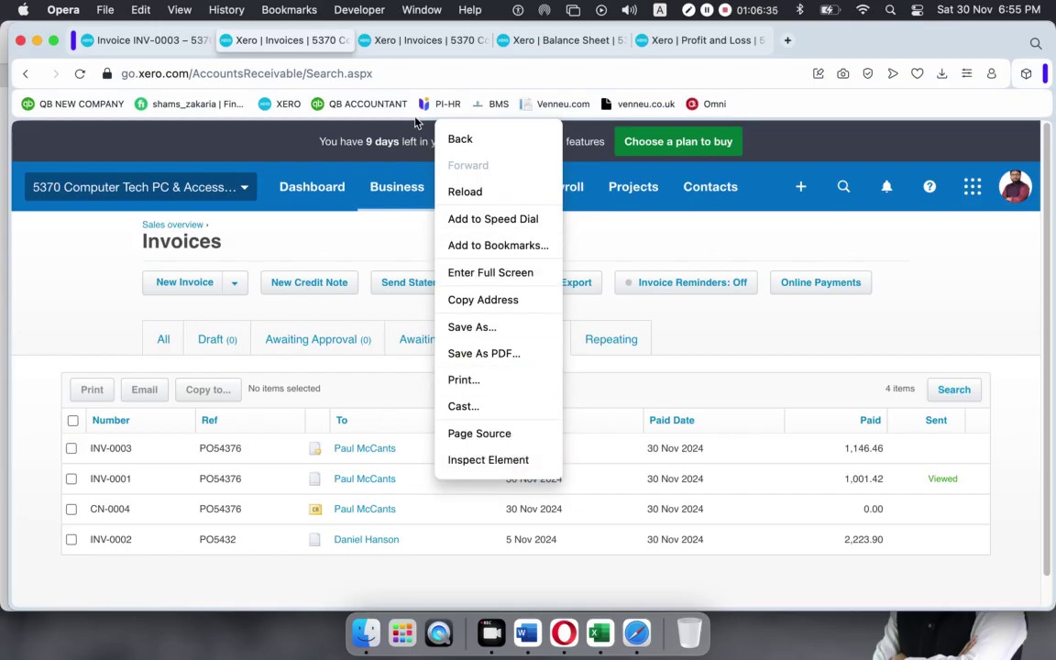
click(149, 46)
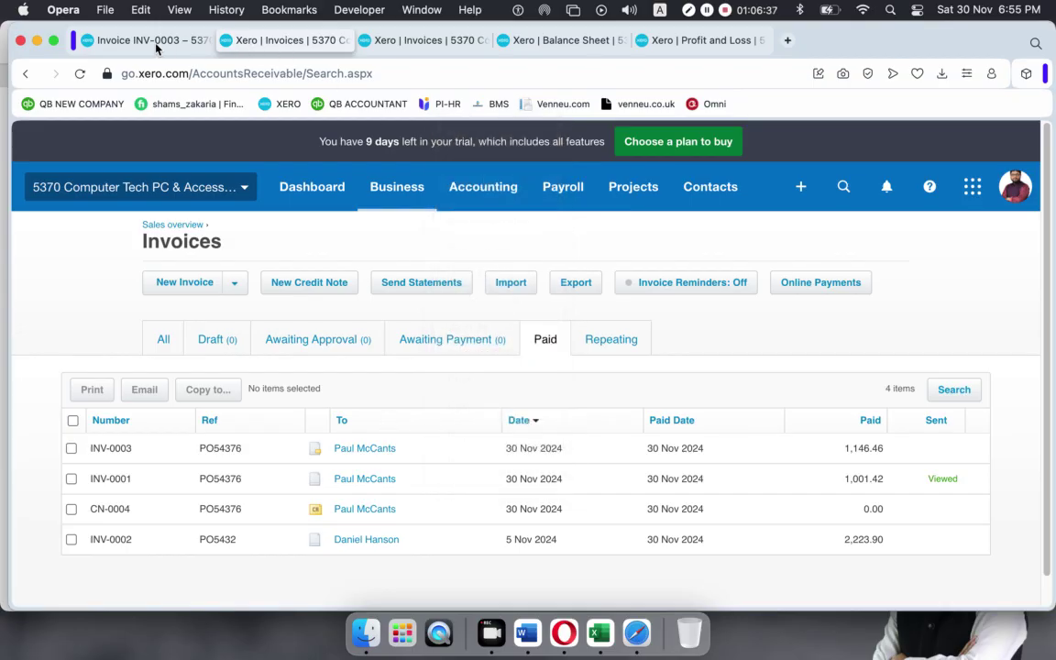
right_click(155, 46)
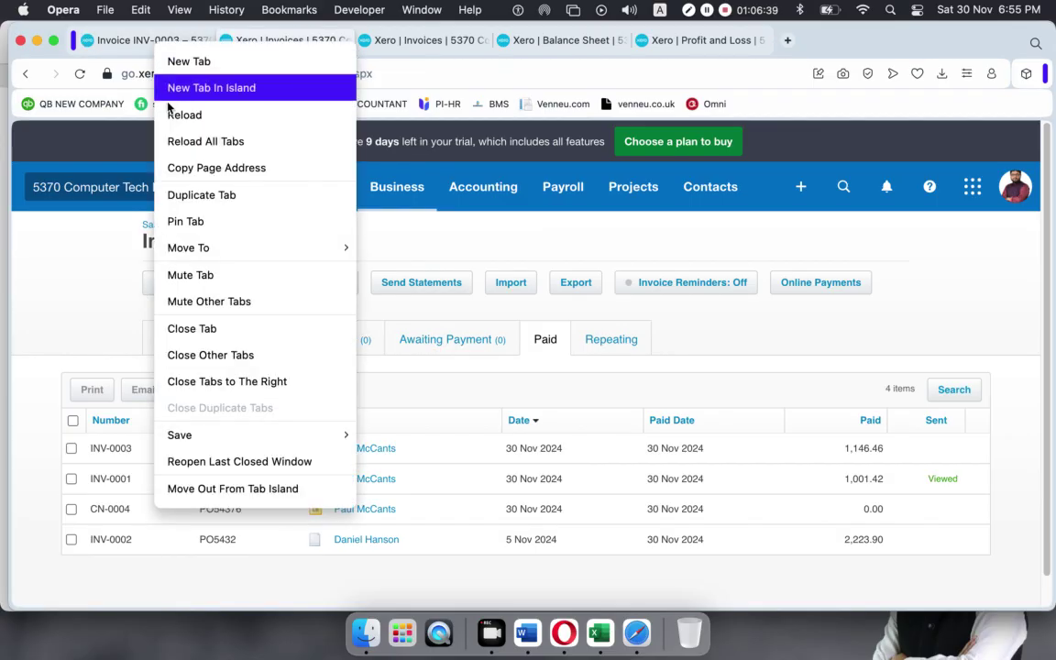
click(177, 195)
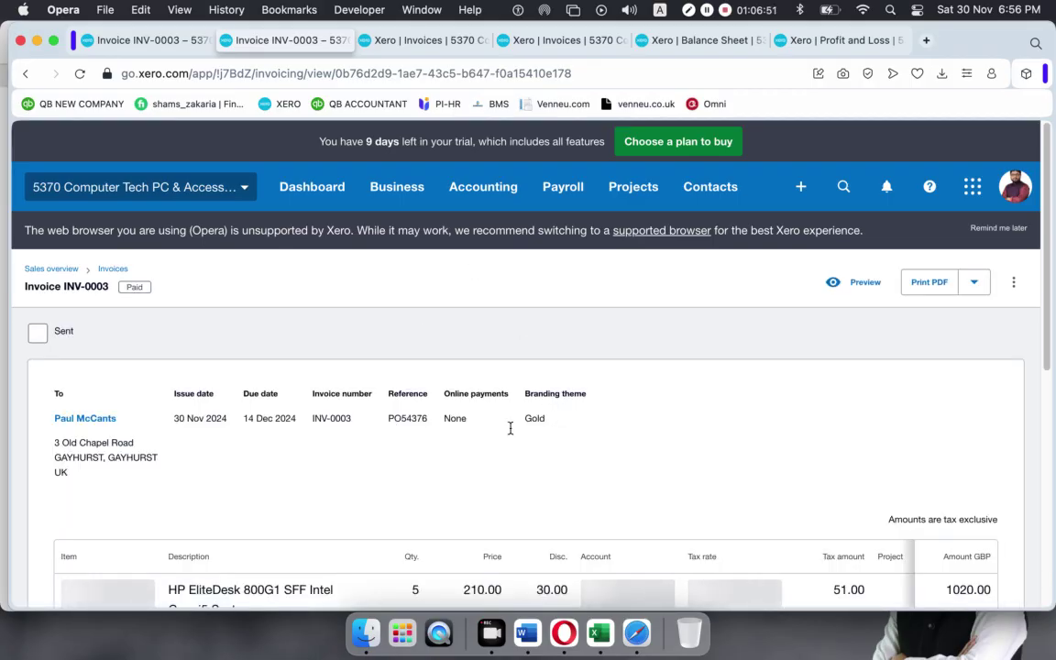
Check INV-0003's totals: 1,146.46 paid plus 30.18 credit, leaving 0.00 due.
click(151, 40)
click(226, 43)
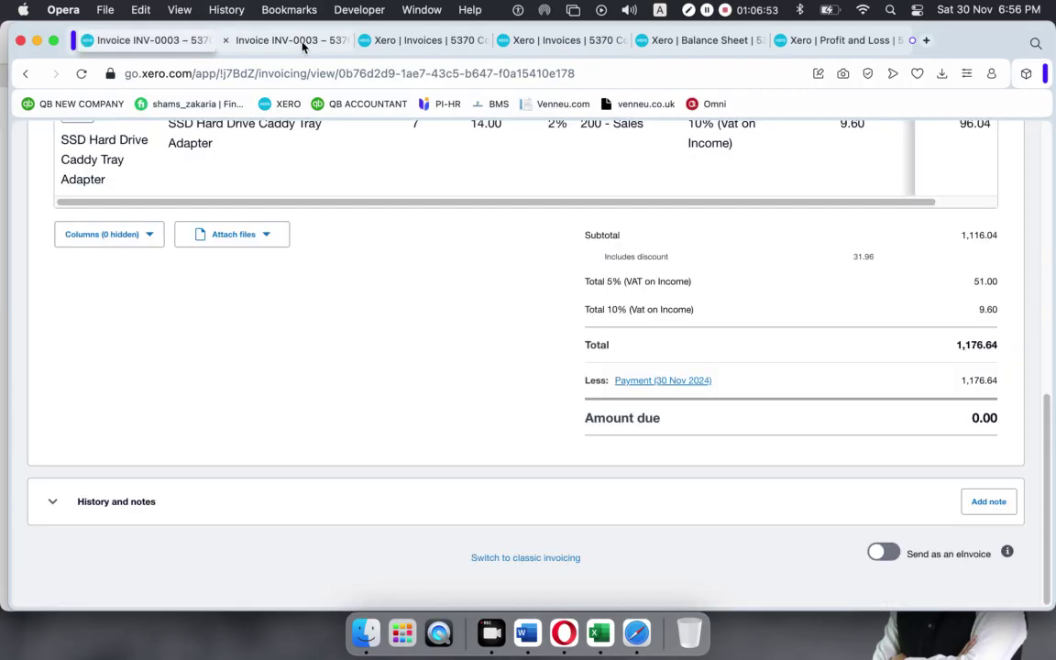
scroll(569, 321, down, 10)
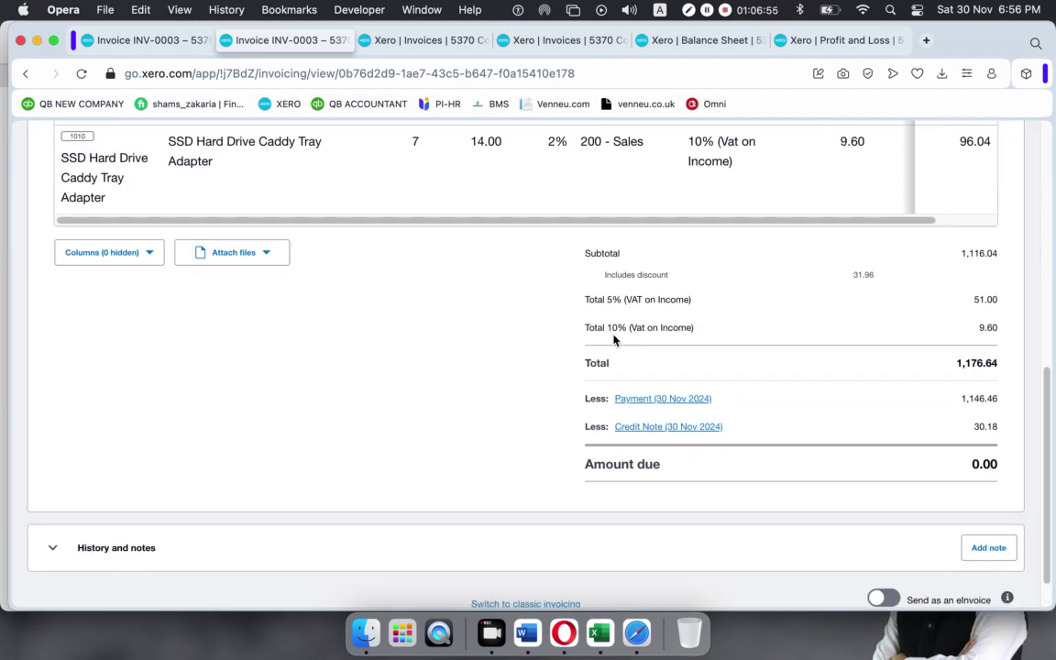
scroll(614, 341, down, 4)
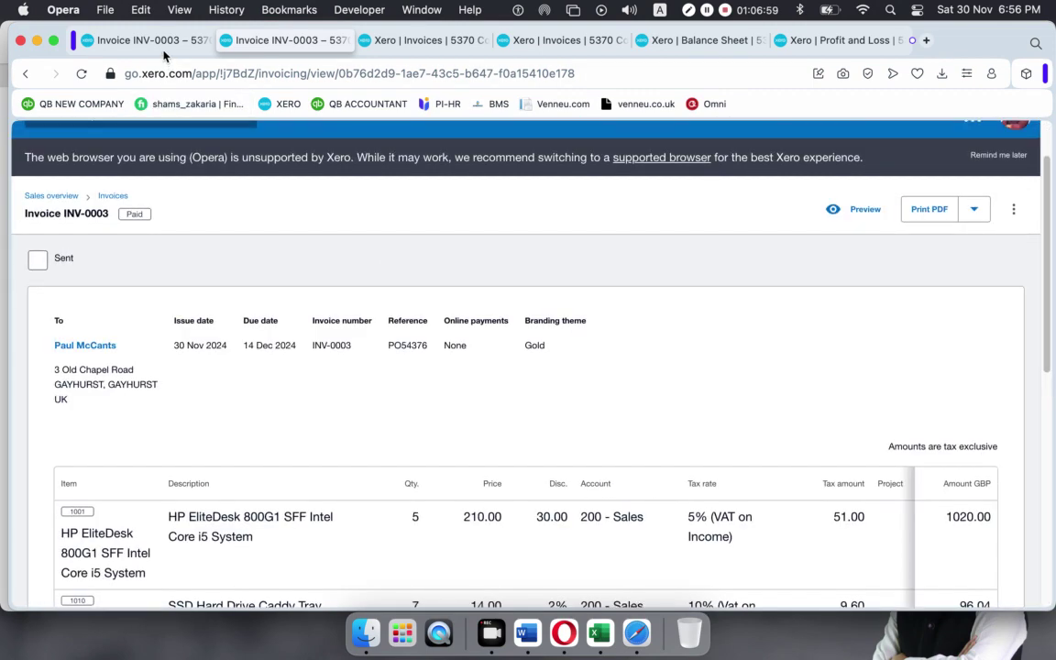
click(147, 42)
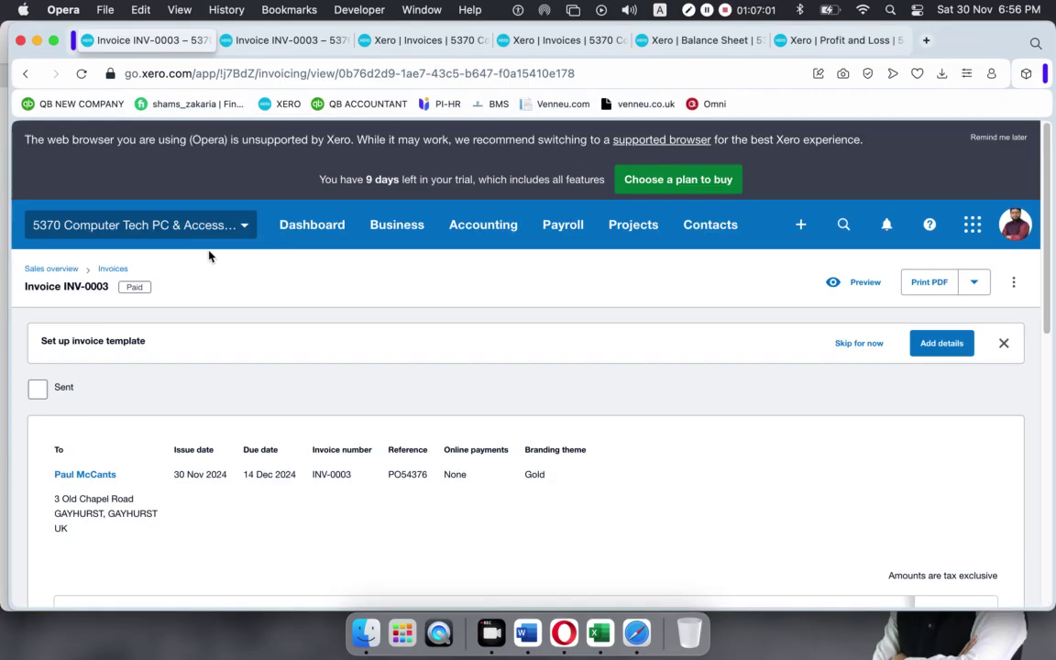
click(51, 270)
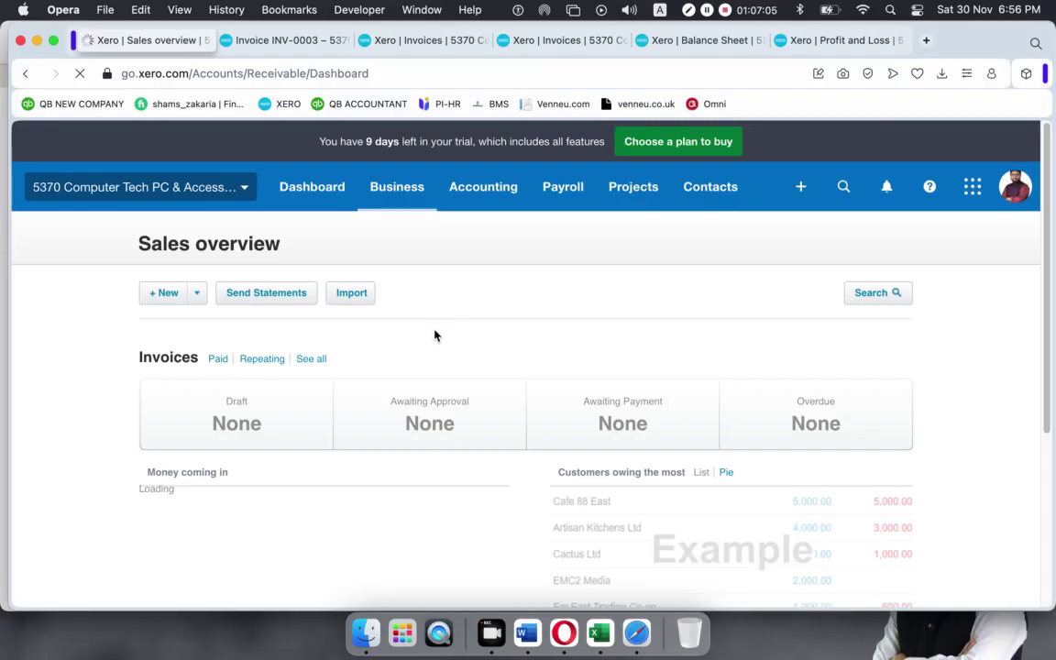
Choose Credit note from the Sales overview + New menu, creating blank CN-0005.
click(196, 293)
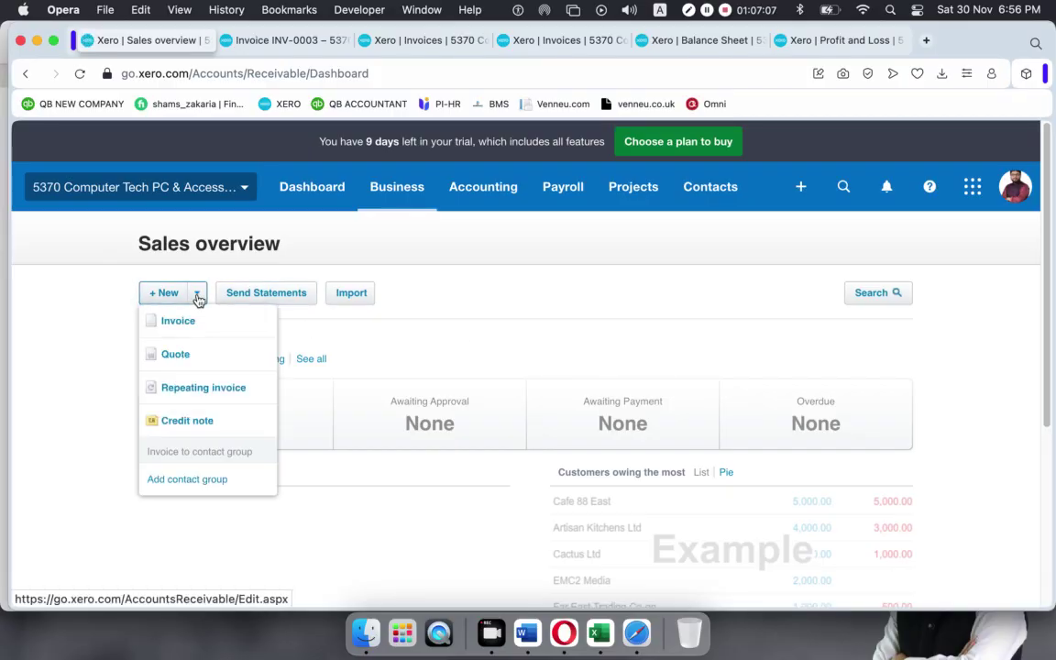
click(180, 421)
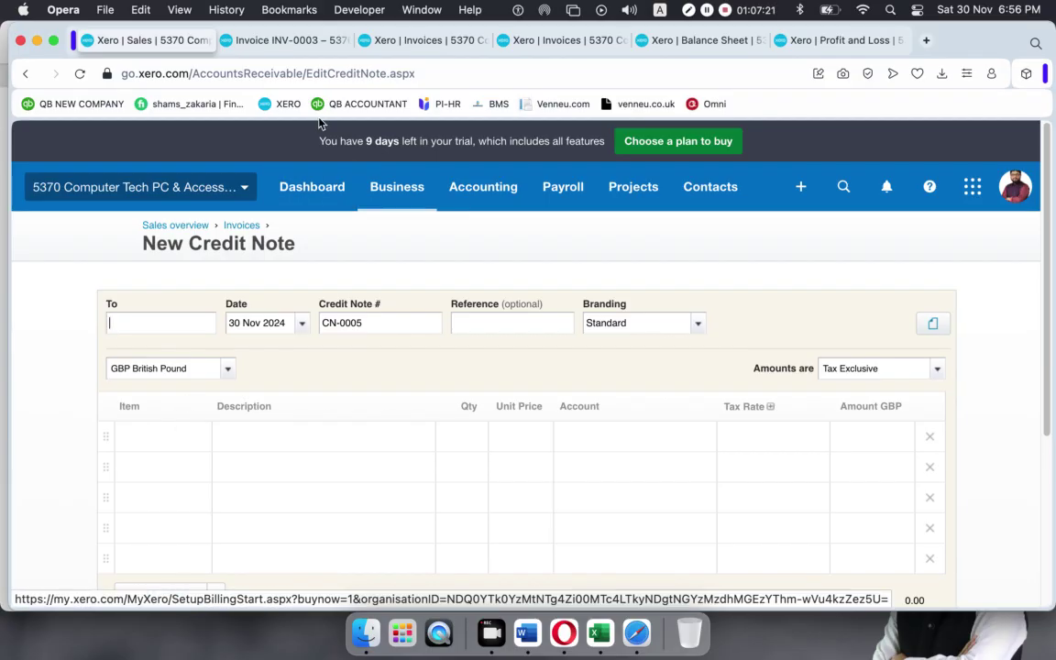
Fill CN-0005's To field with INV-0003's customer contact from the name suggestions.
click(288, 39)
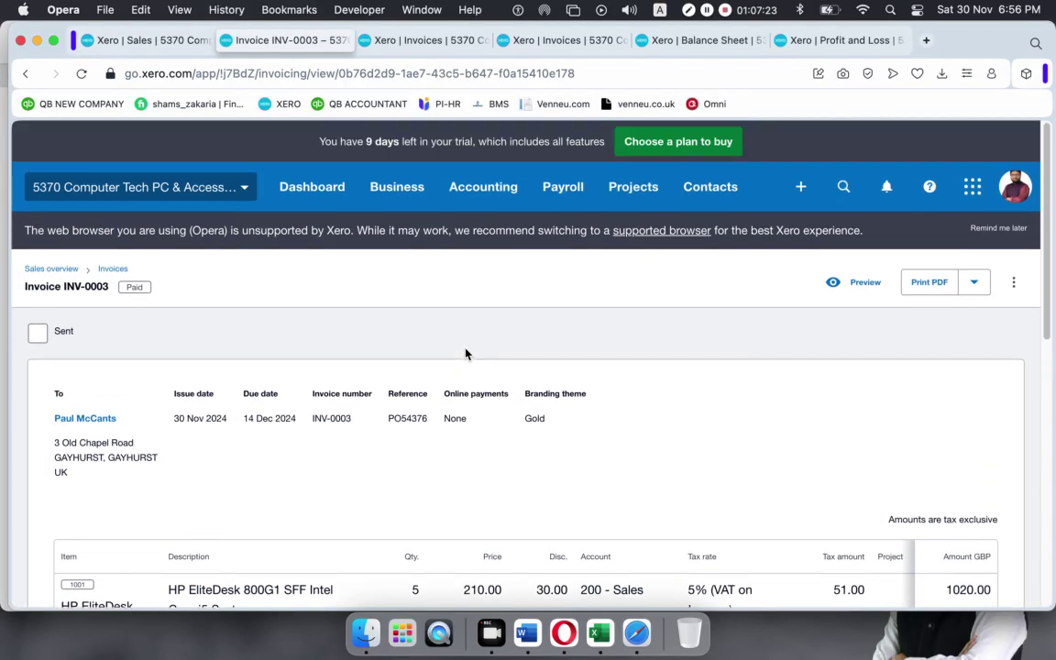
scroll(464, 354, down, 5)
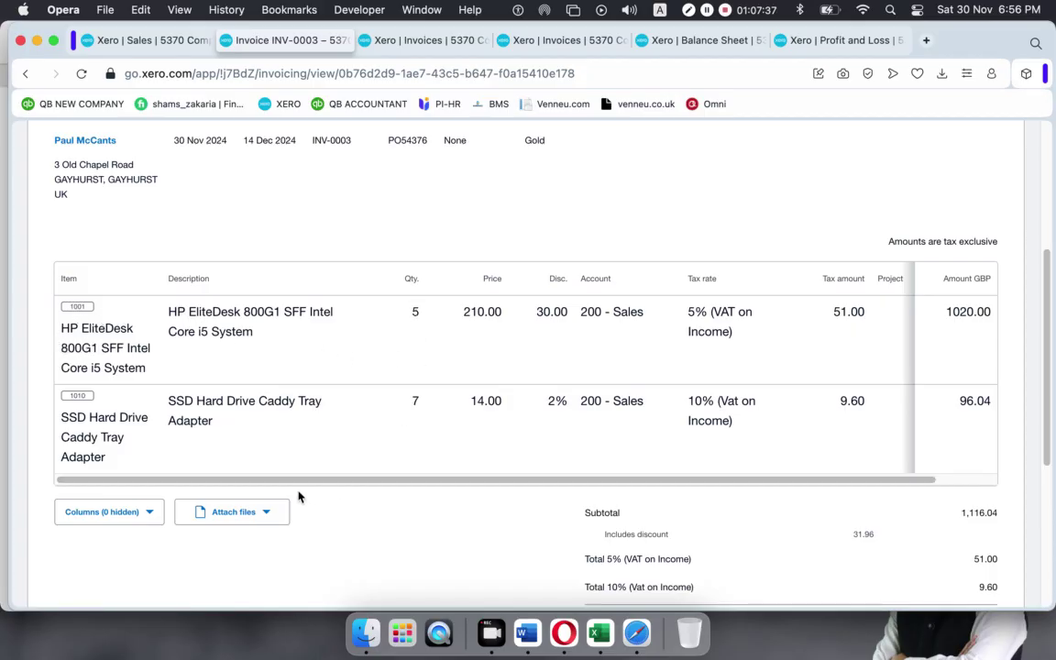
key(ctrl+shift+Tab)
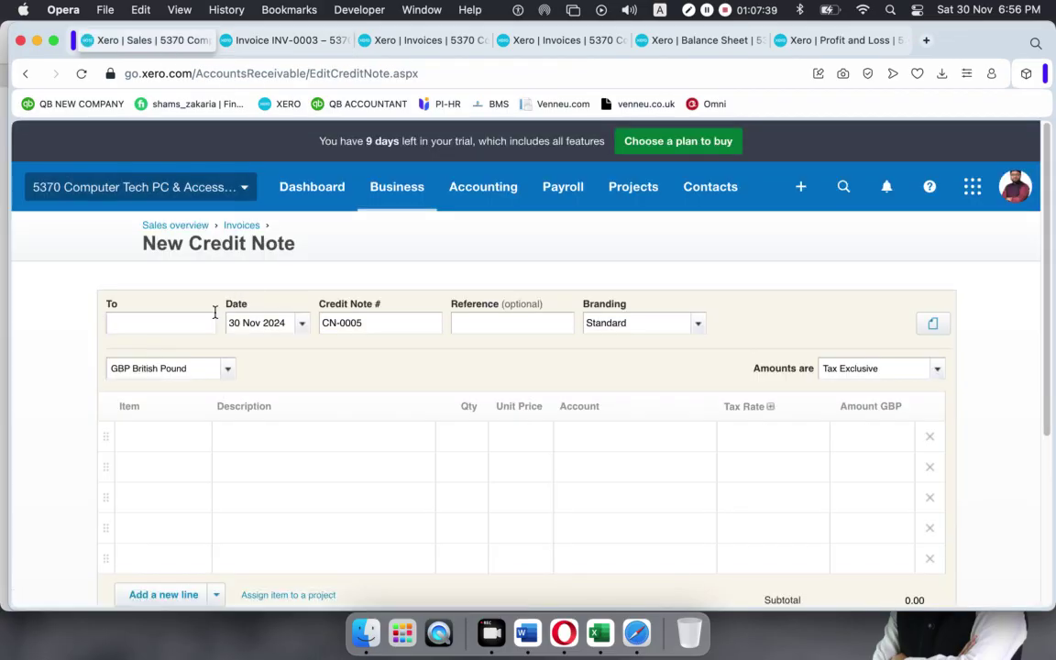
text(paul)
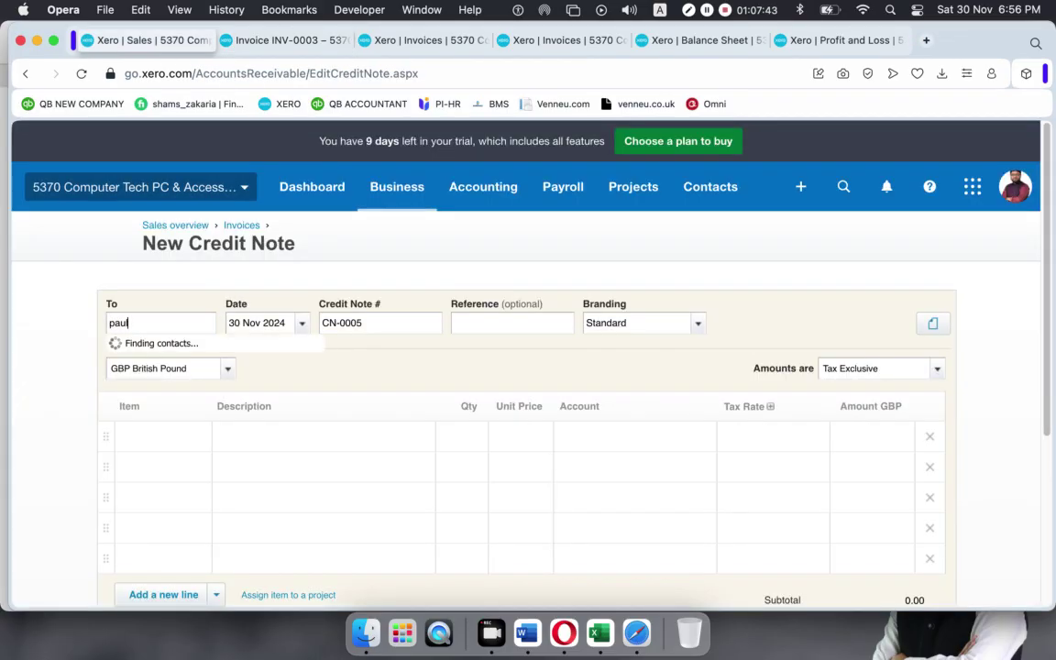
click(165, 354)
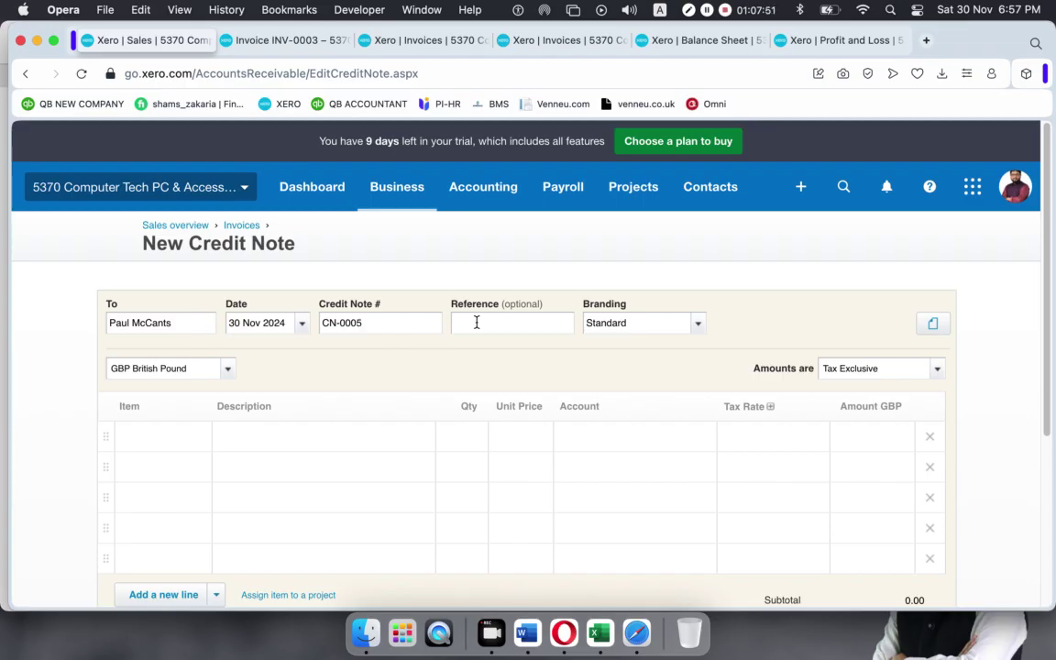
Add item 1001, HP EliteDesk 800G1 at 210.00, as the credit note's line.
click(185, 430)
text(1001)
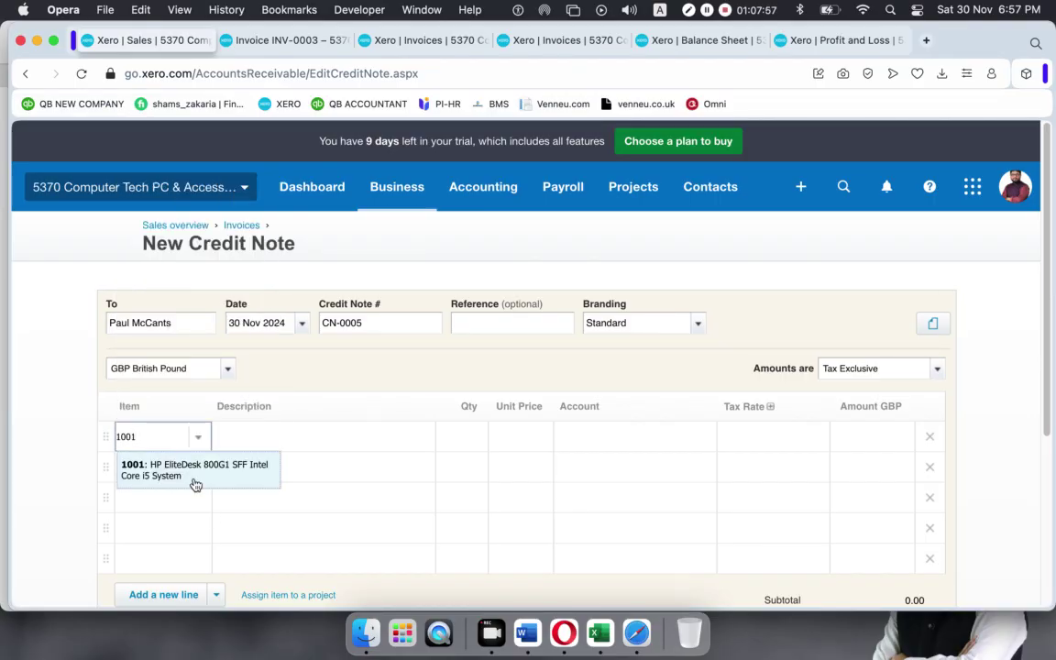
click(195, 483)
click(292, 40)
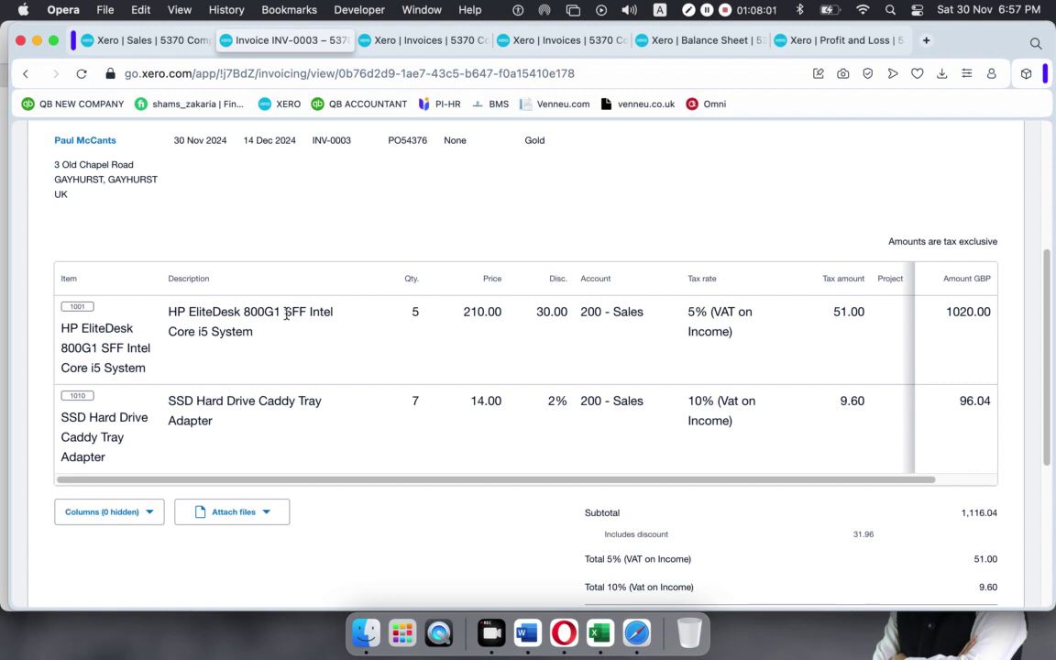
click(142, 40)
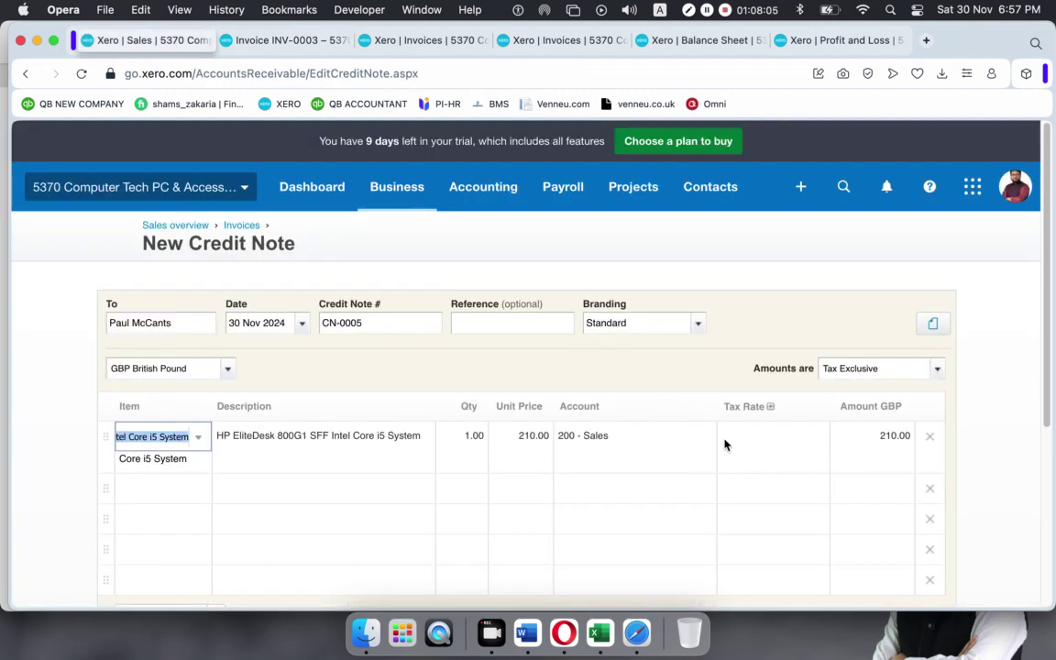
key(ctrl+Tab)
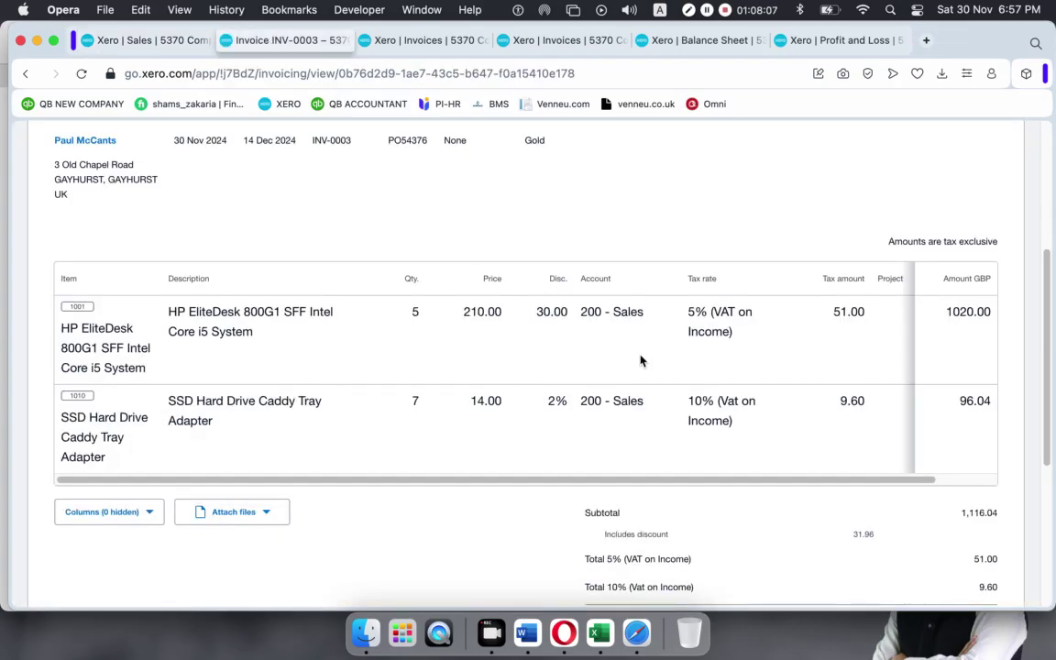
key(super+bracketleft)
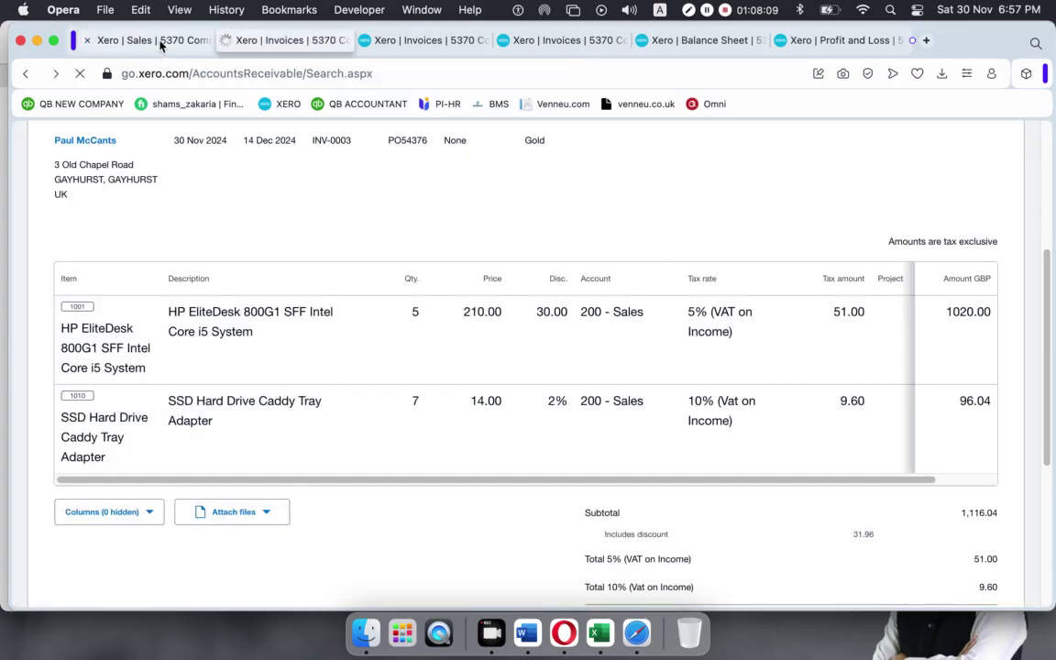
click(161, 40)
Set the line's tax to 5% (VAT on Income) and approve CN-0005 for 220.50.
click(824, 449)
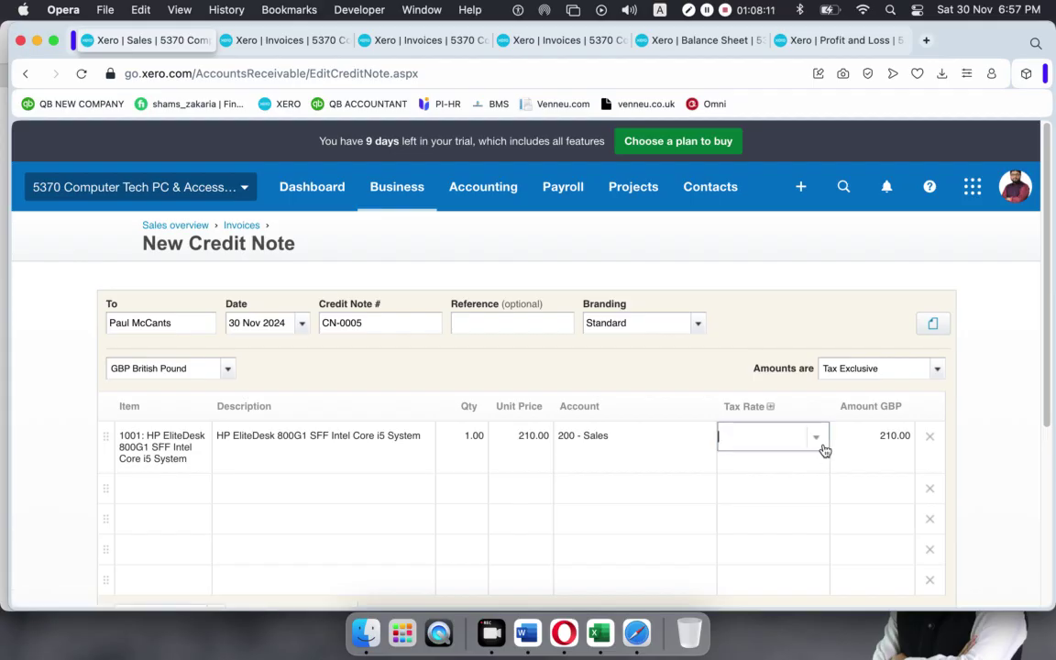
click(817, 441)
click(765, 279)
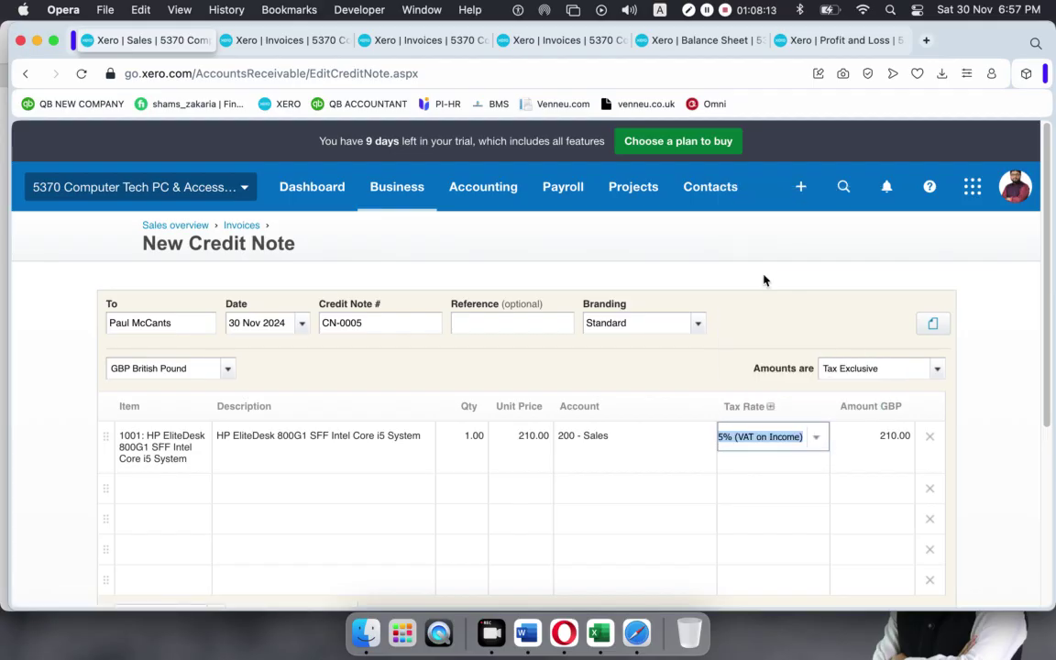
click(797, 336)
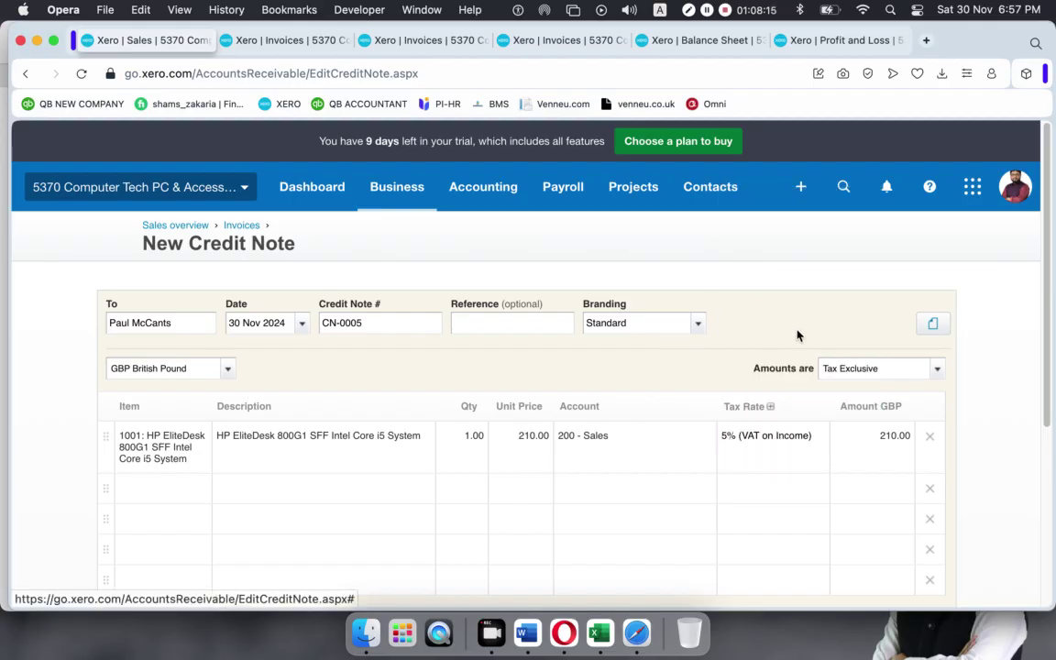
scroll(773, 346, down, 5)
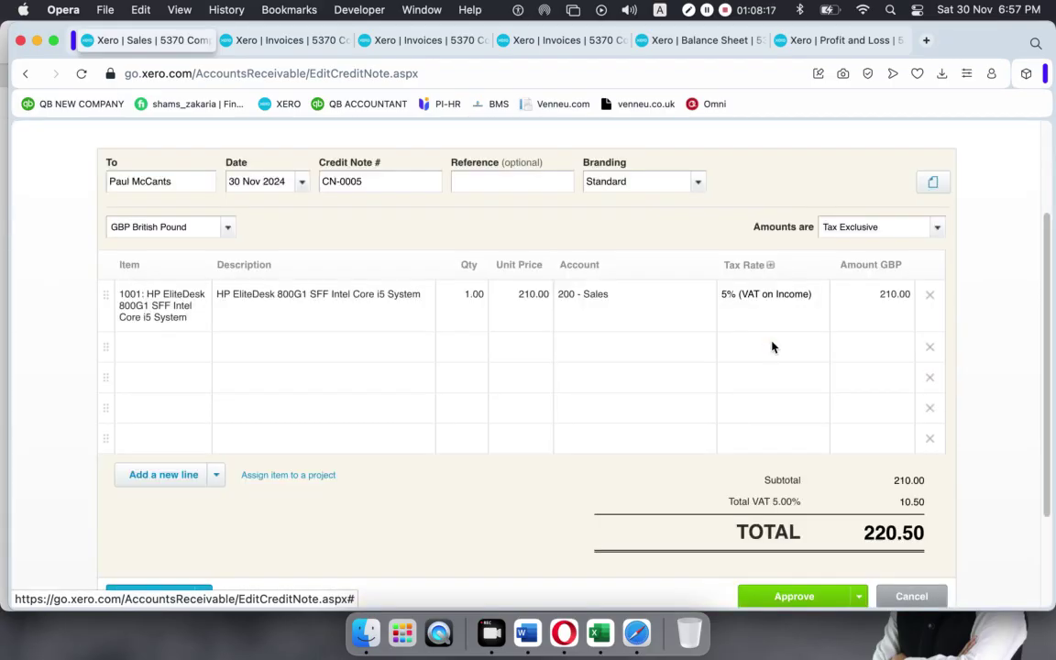
click(801, 467)
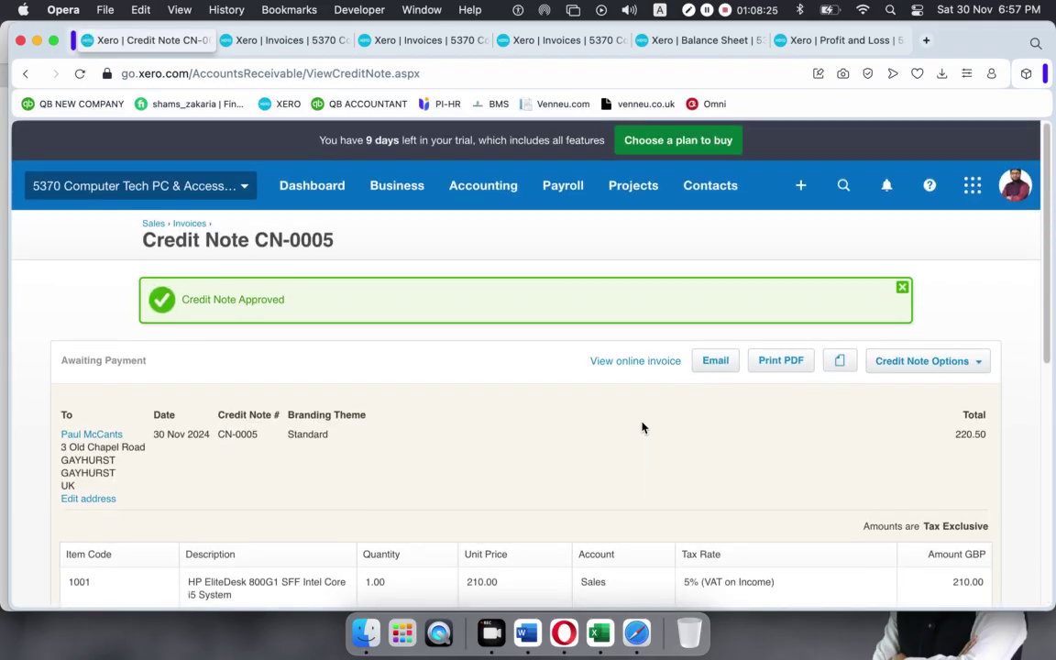
scroll(641, 427, down, 5)
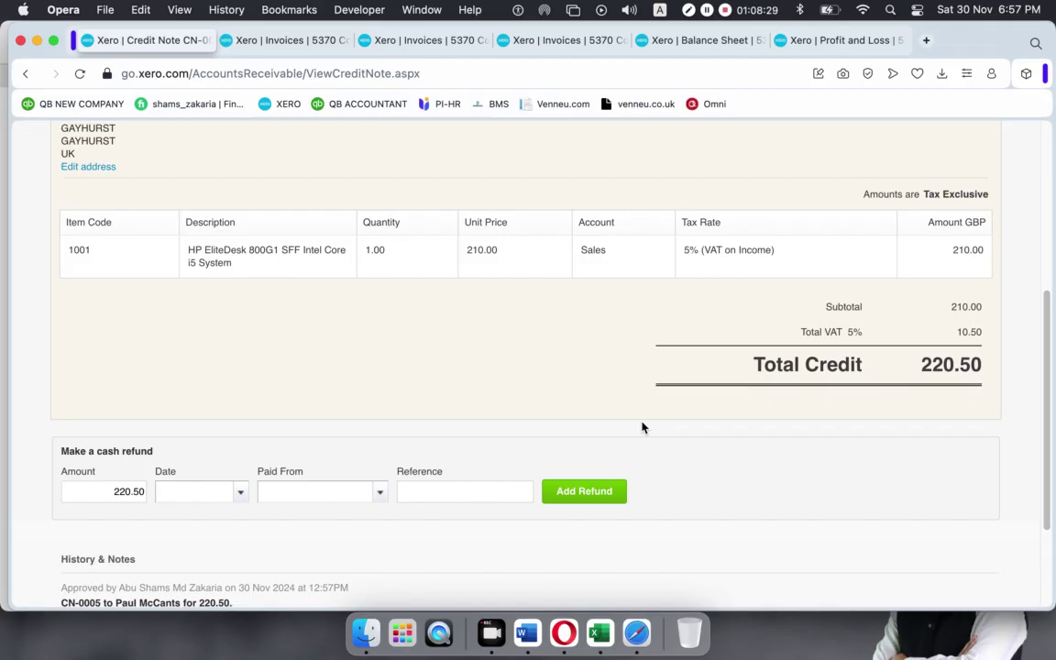
scroll(641, 427, up, 5)
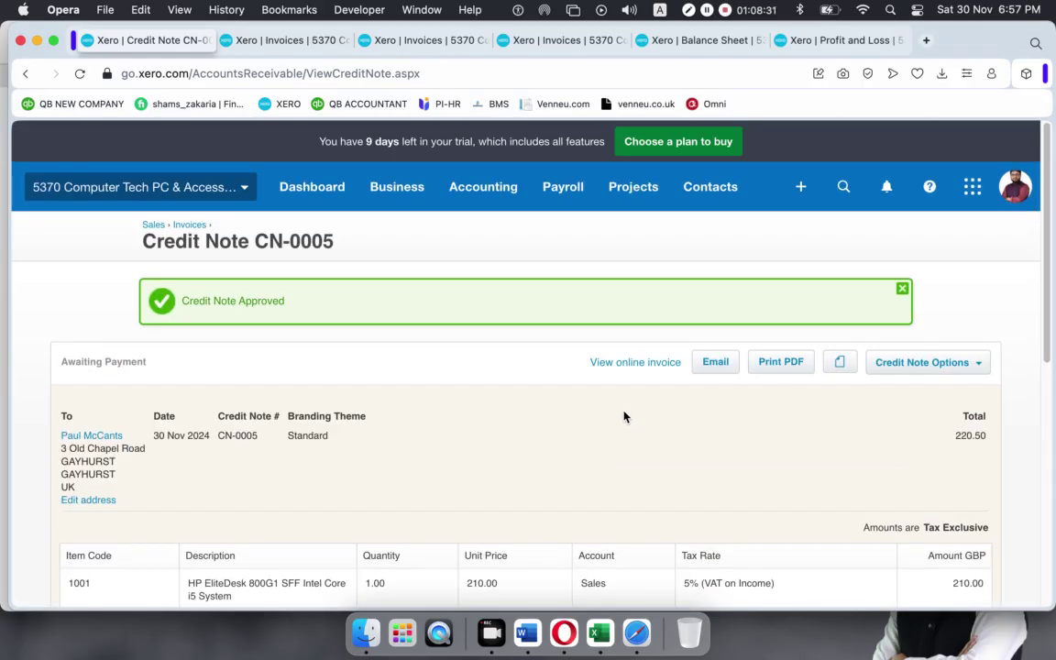
scroll(623, 417, down, 7)
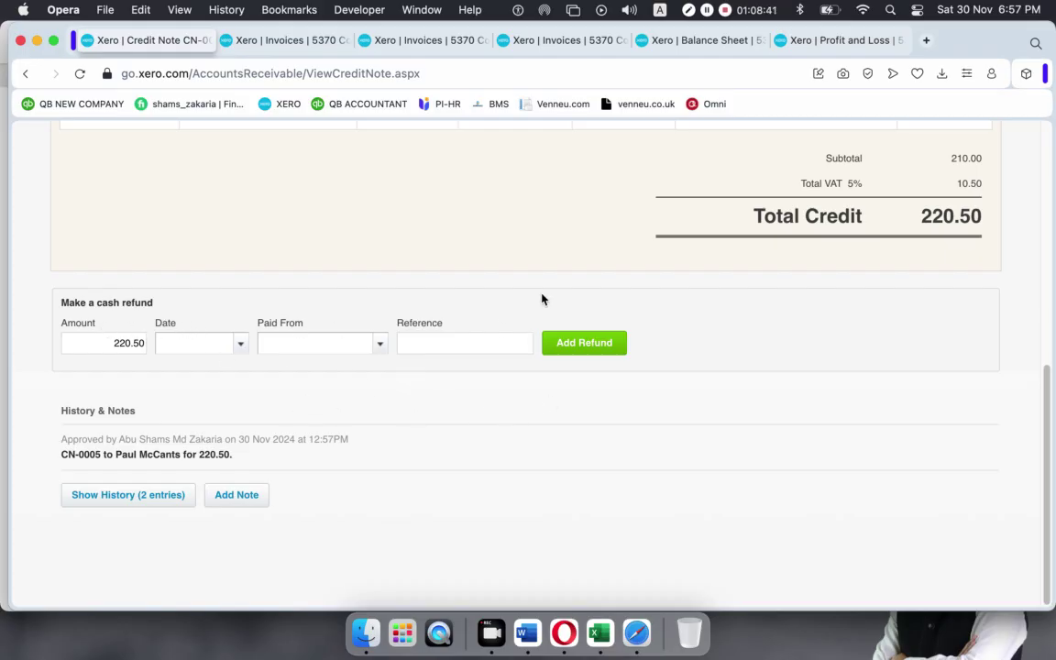
scroll(541, 301, up, 10)
scroll(546, 311, down, 5)
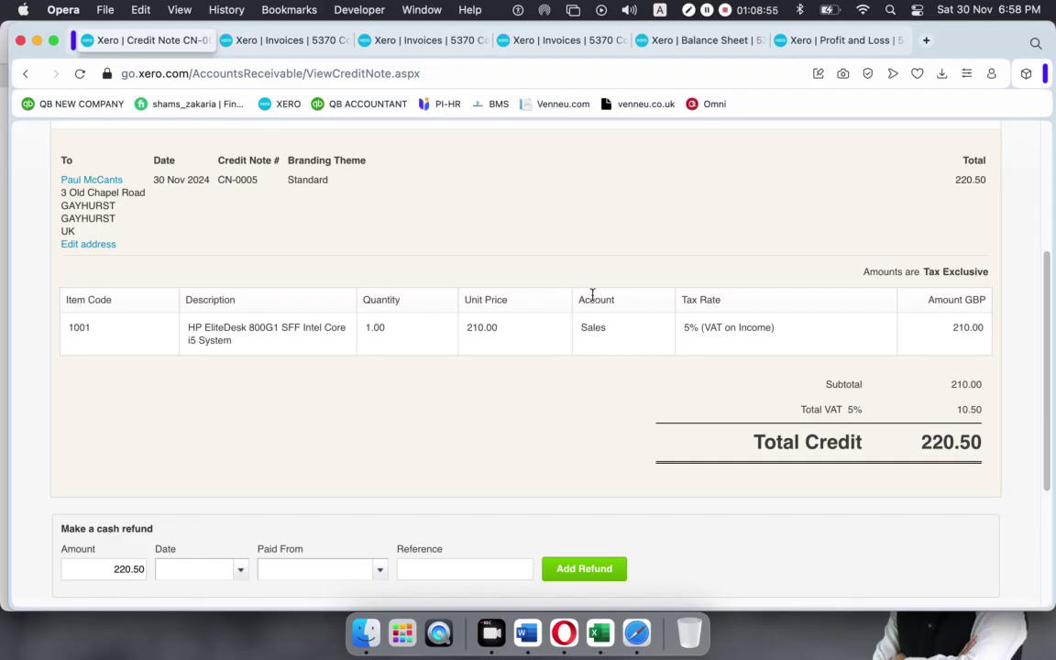
scroll(649, 405, down, 1)
scroll(649, 405, down, 5)
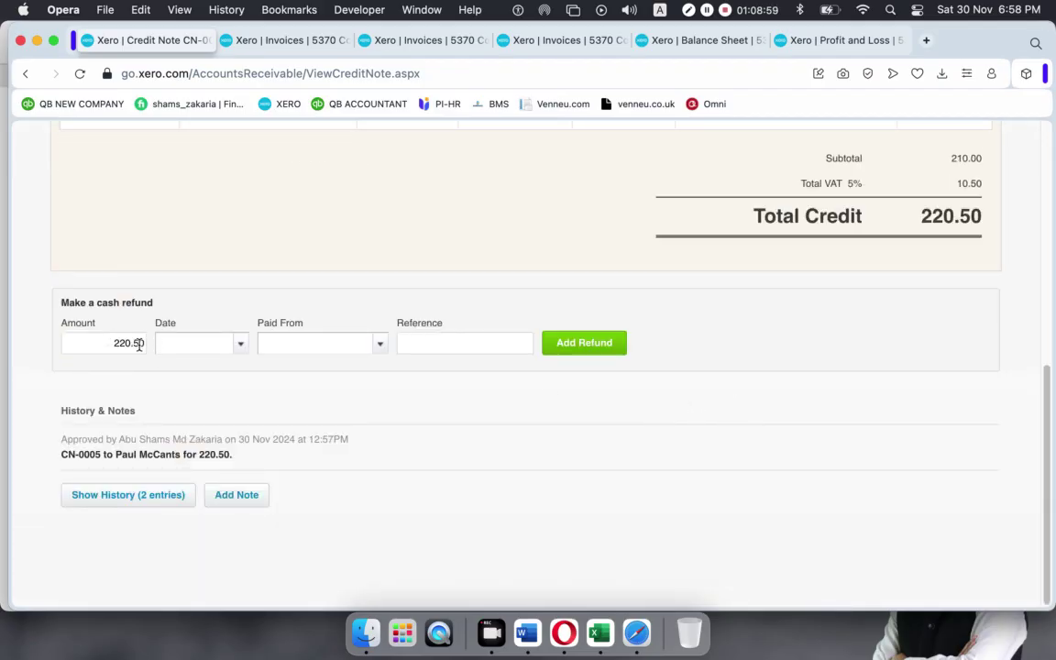
Record the CN-0005 cash refund dated 30 Nov 2024 from RBS Bank checking, reference BHG654.
click(241, 344)
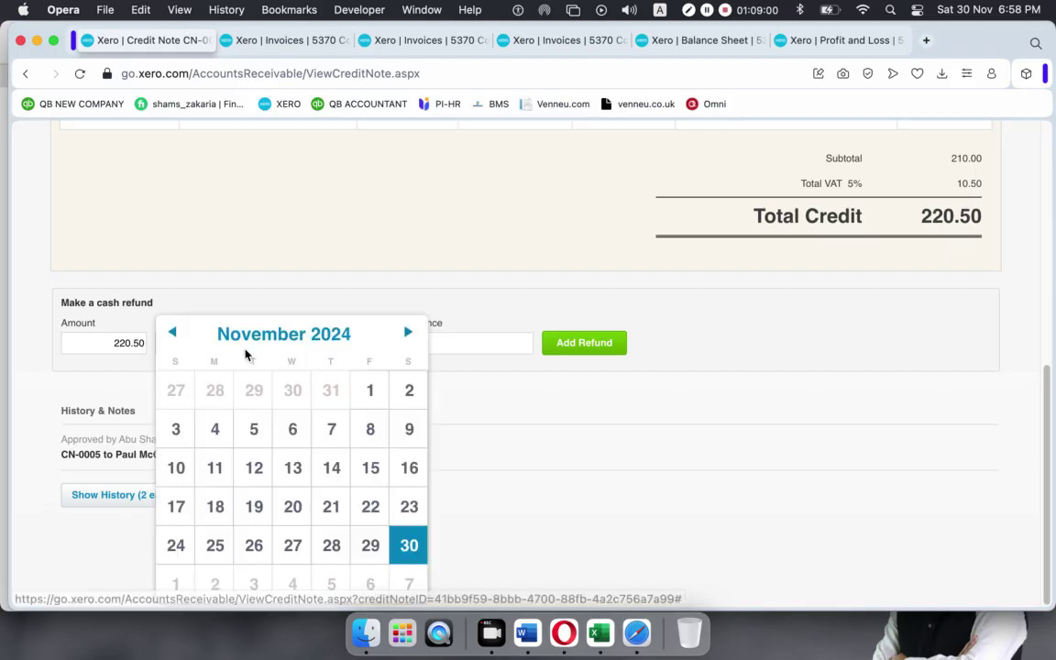
click(408, 547)
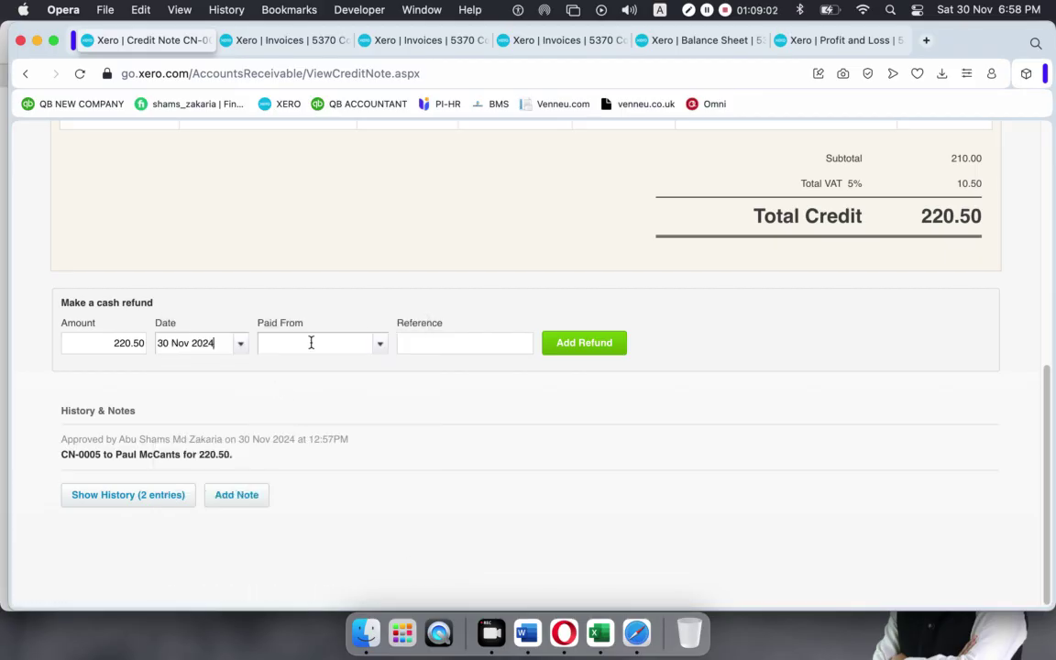
click(377, 346)
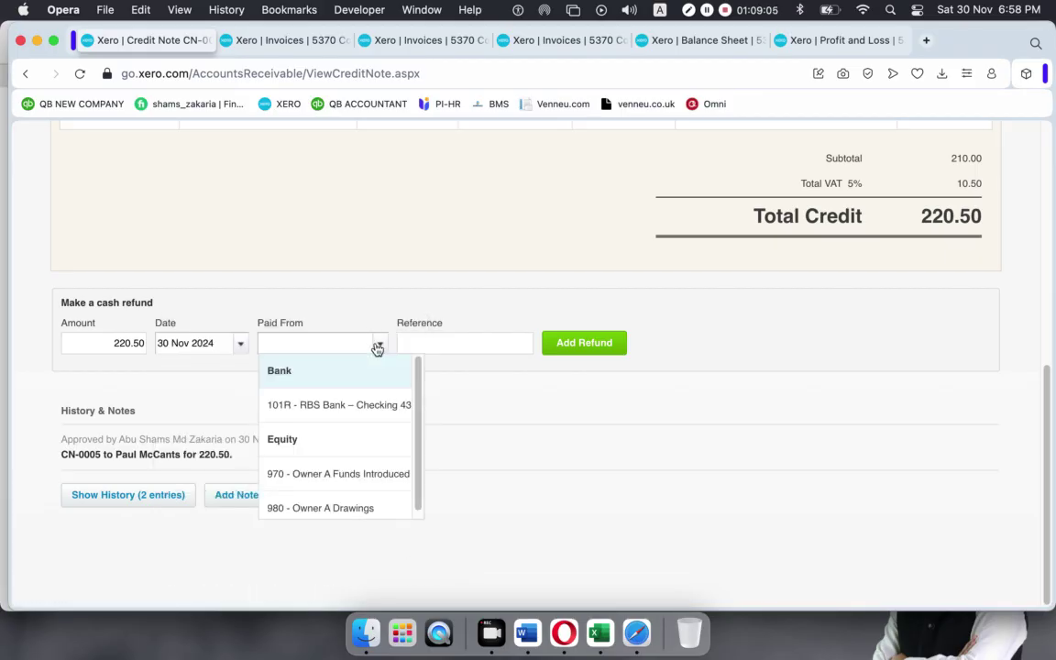
click(358, 407)
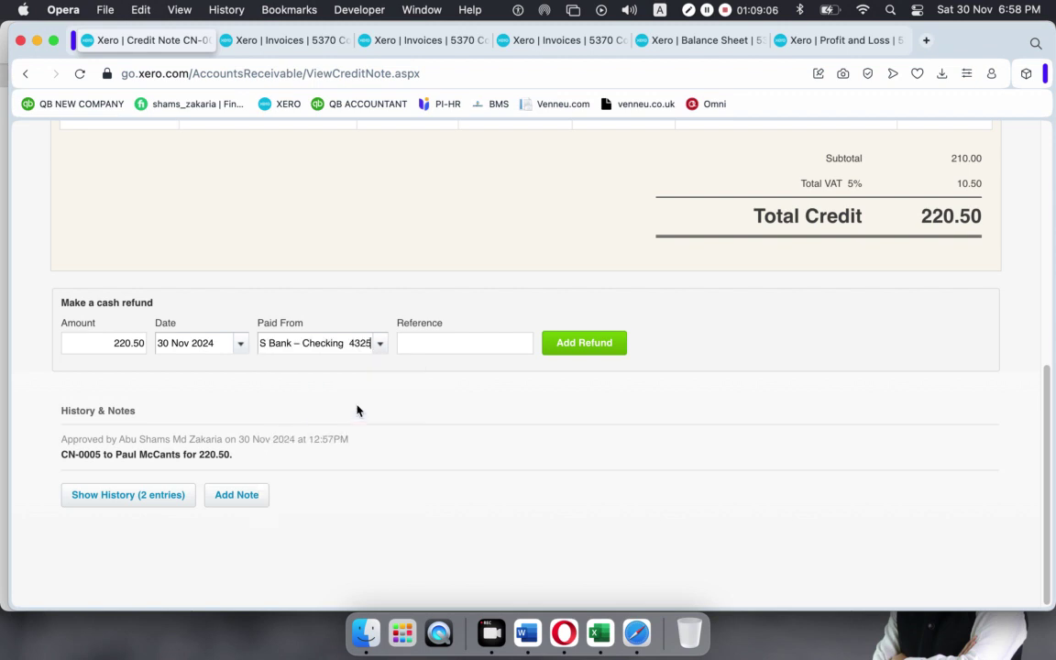
click(460, 342)
text(BHG654)
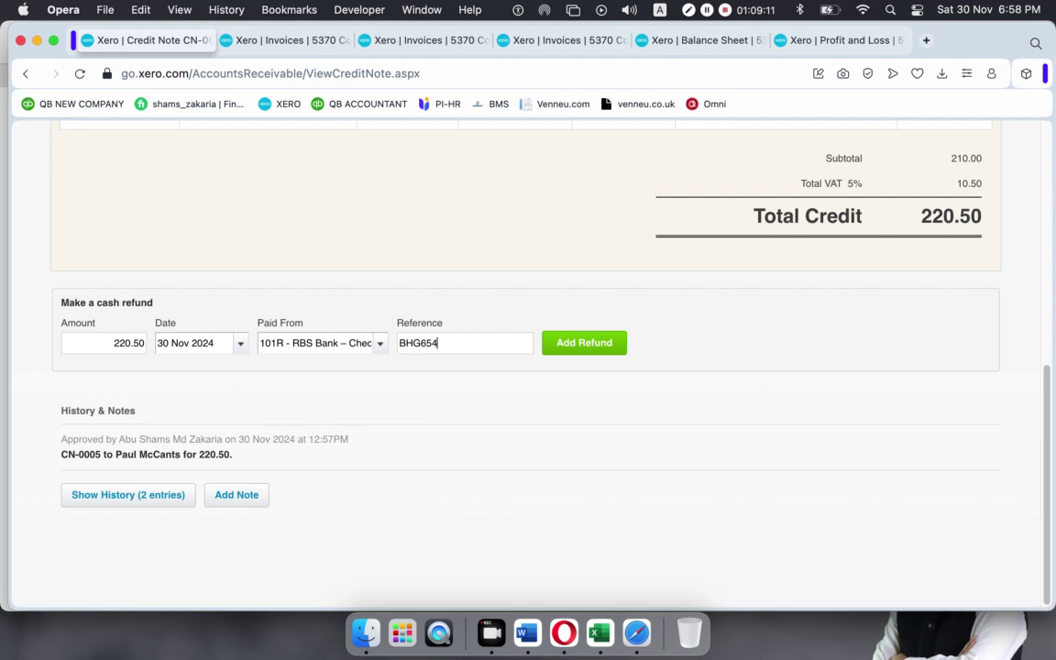
click(575, 345)
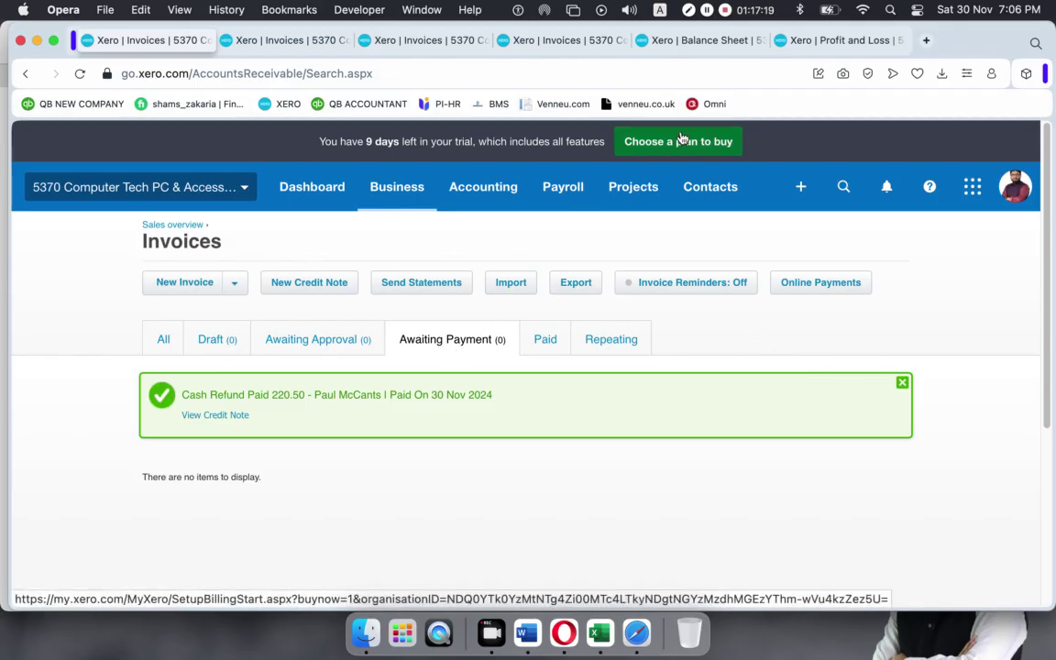
Review the 220.50 cash refund confirmation for CN-0005 on the Invoices page.
mouse_move(721, 53)
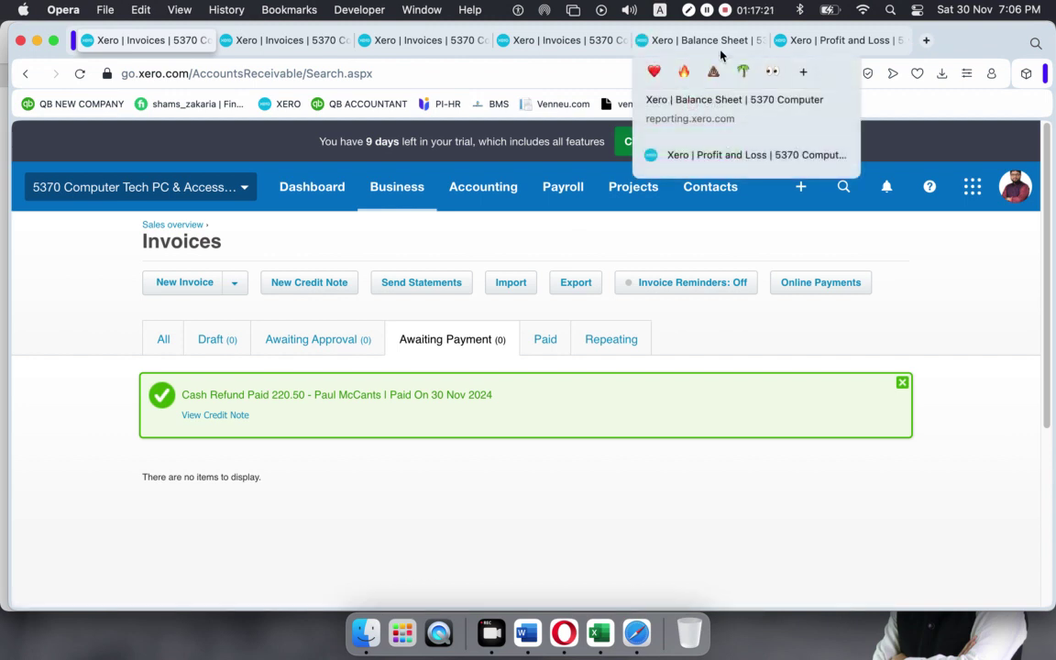